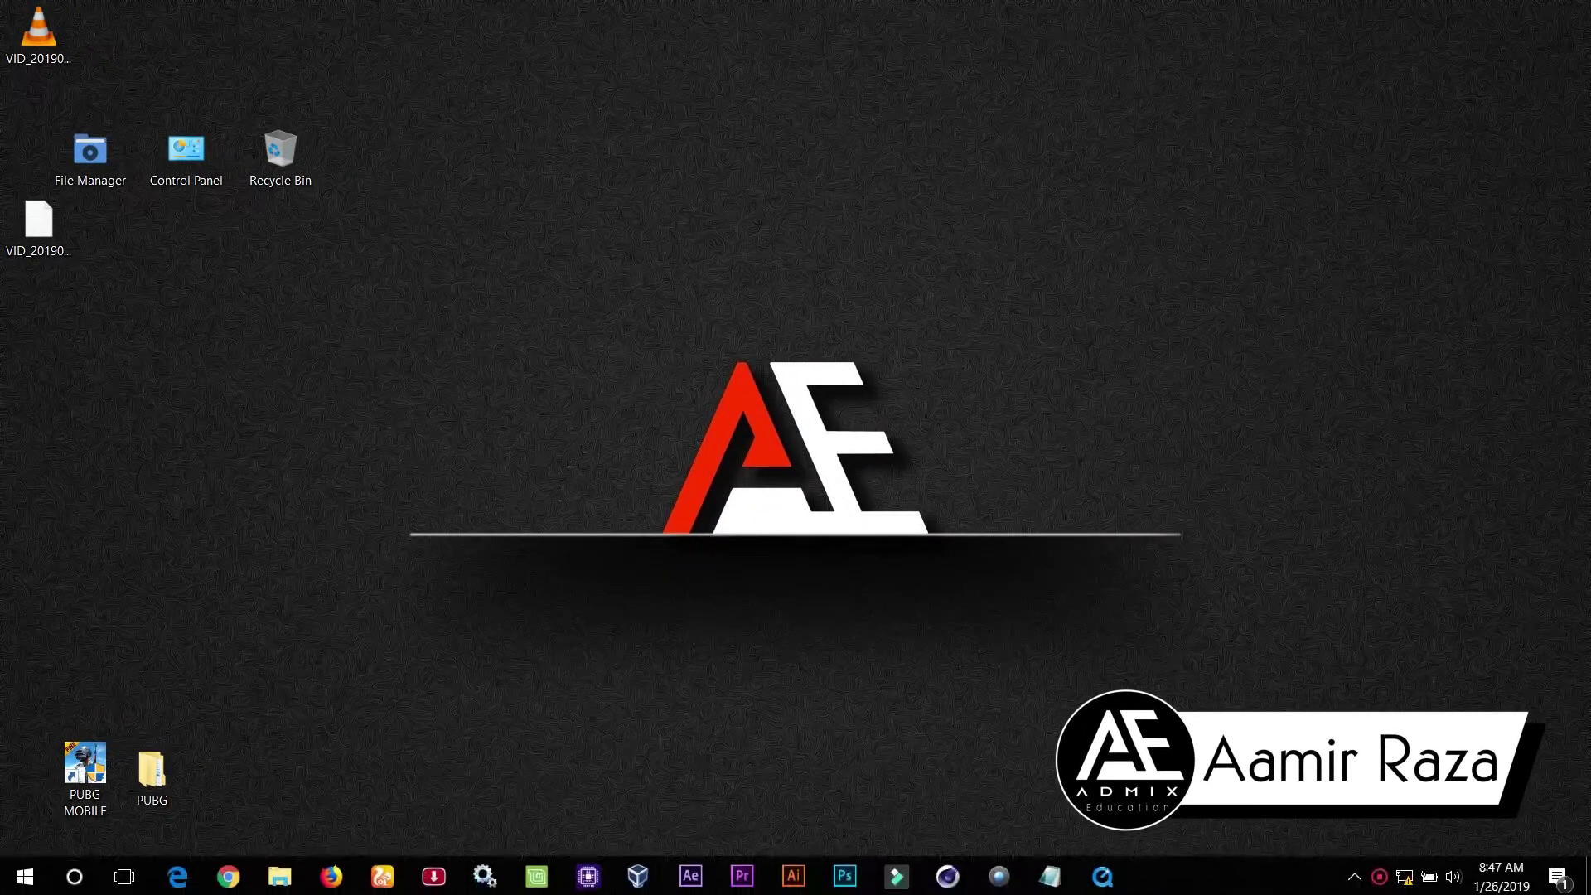
Play the finished Bouncing animation video for reference, then return to the desktop
left_click(1050, 874)
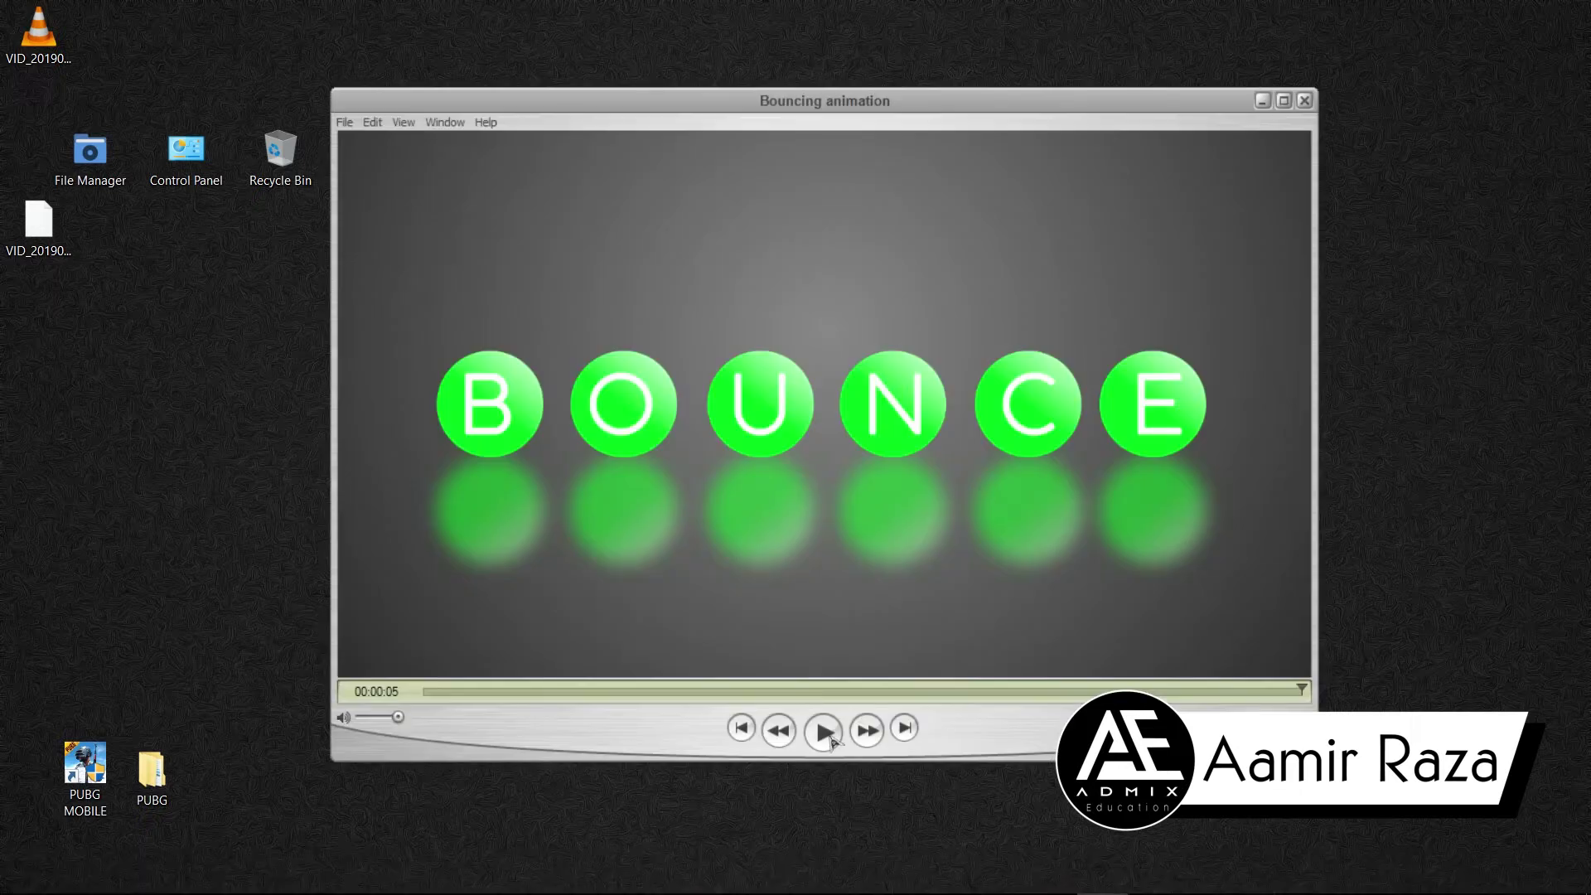
left_click(663, 594)
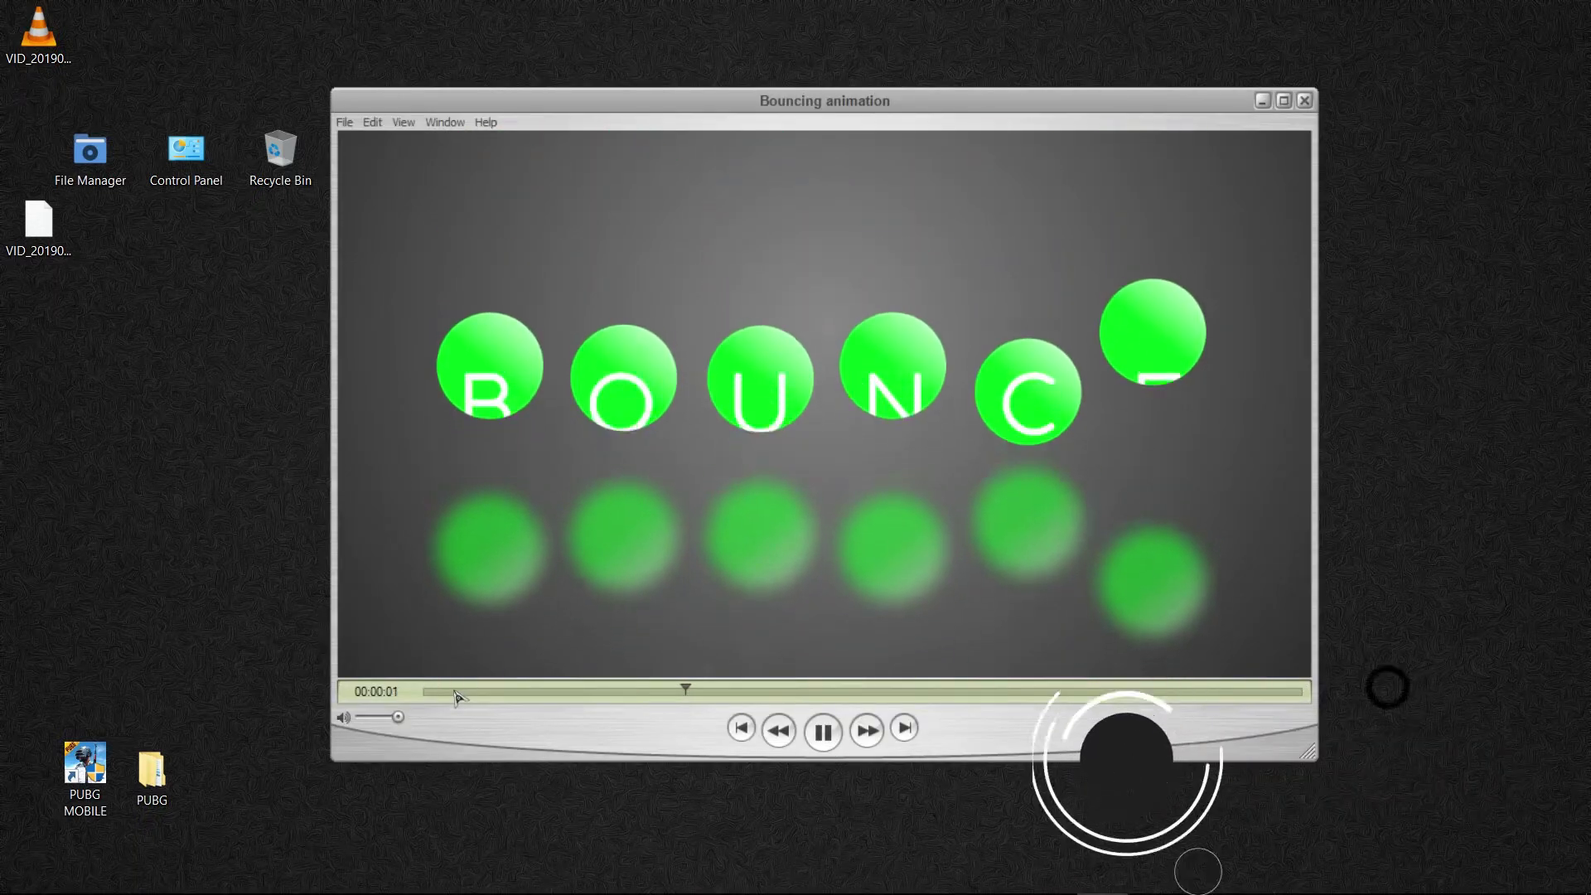
left_click(481, 691)
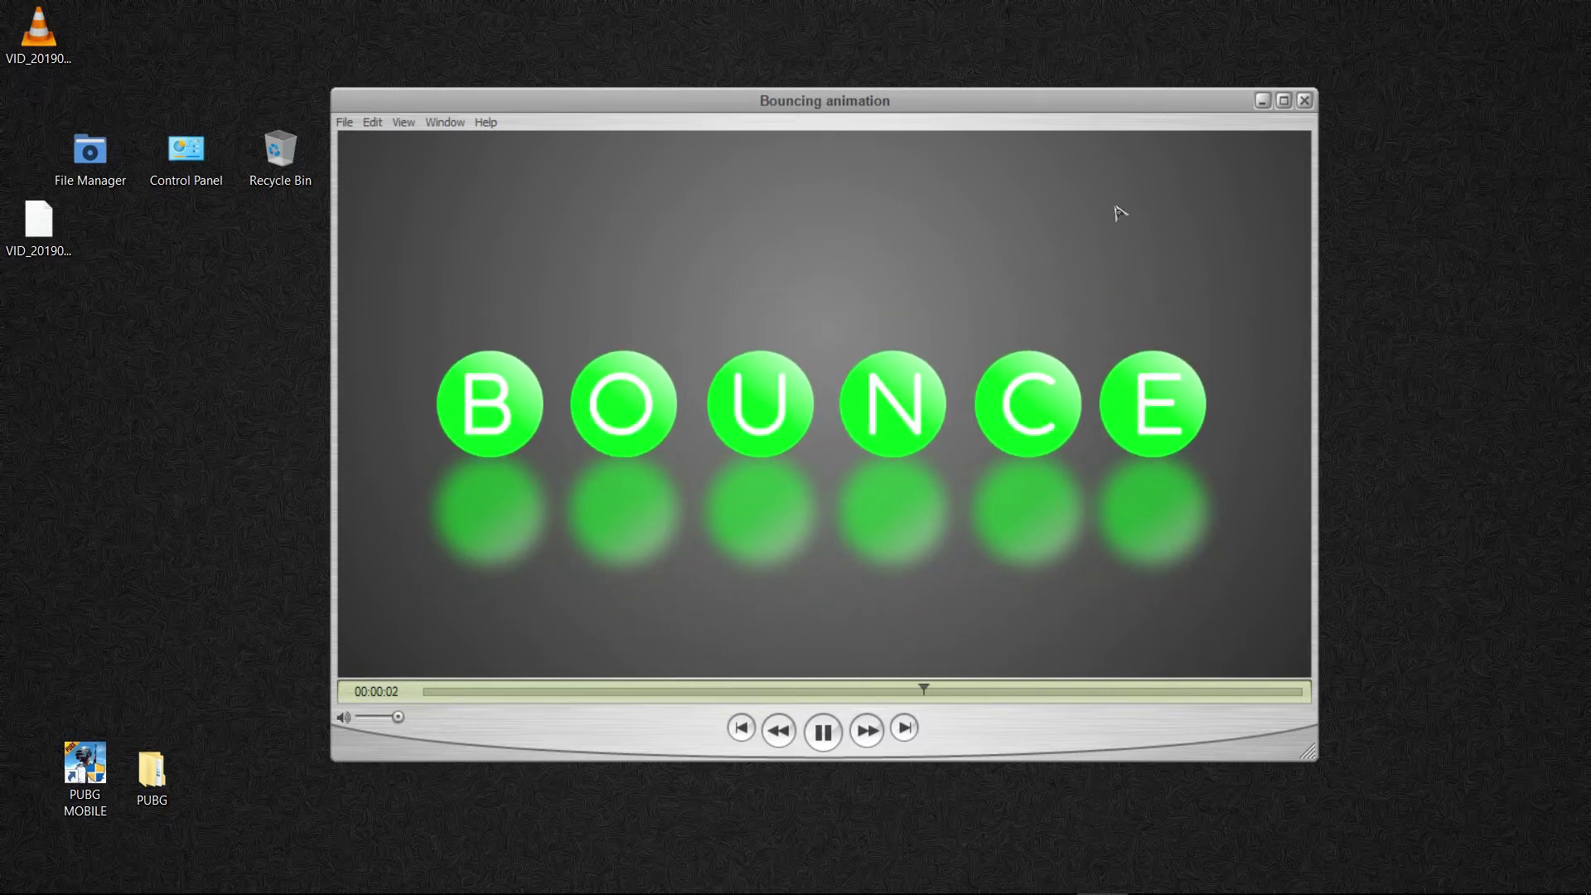
left_click(1262, 102)
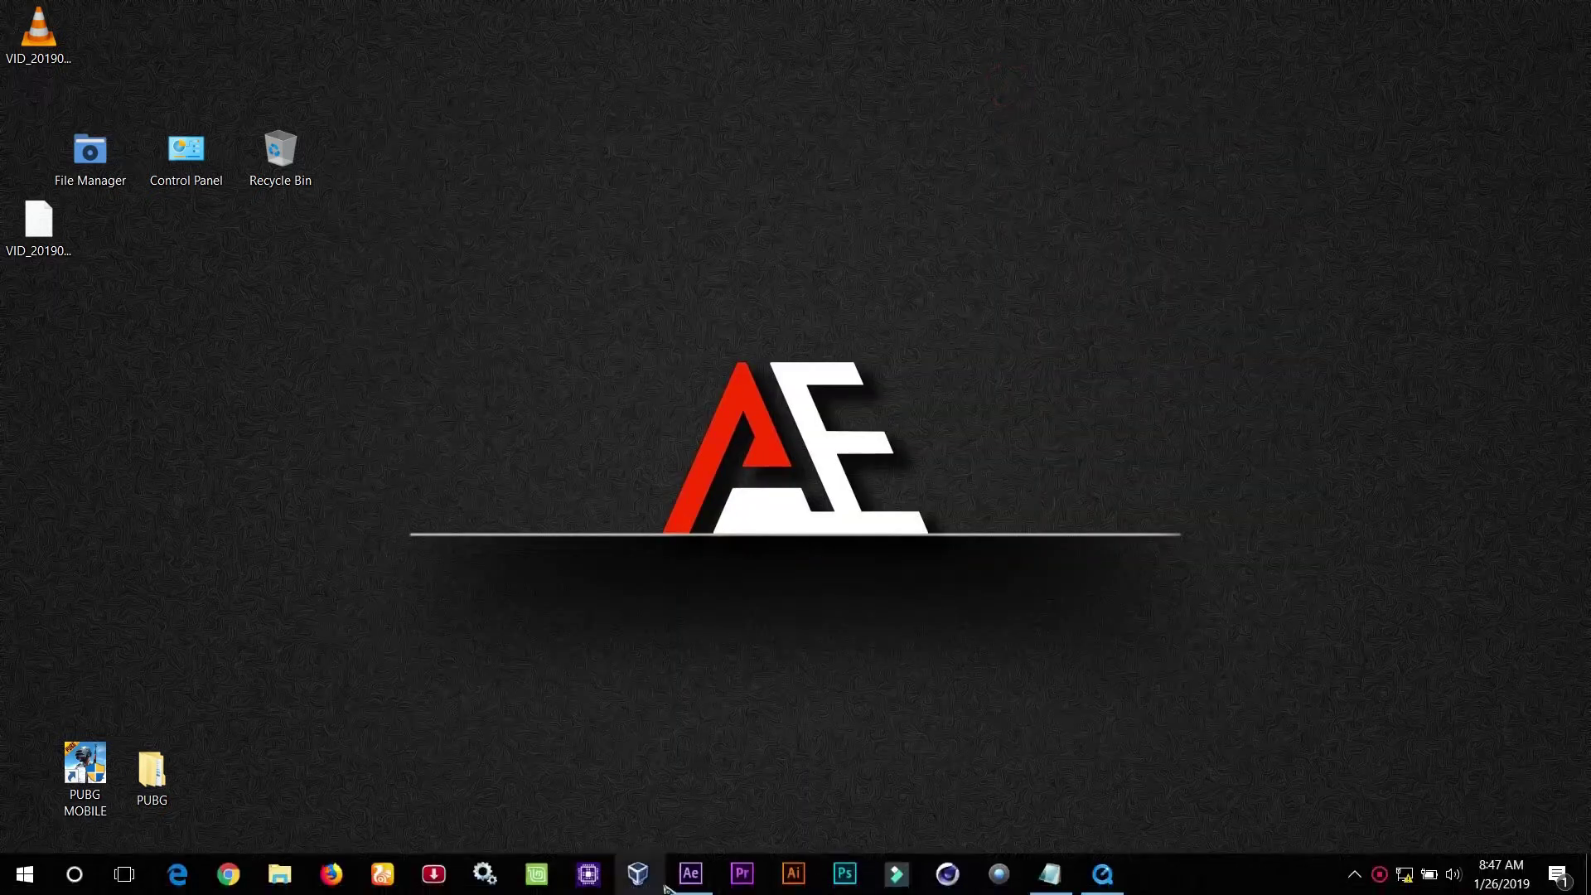
Create the 'Bouncing Animation' composition at 1920×1080, 30 fps and 0:00:05:00 duration
left_click(688, 880)
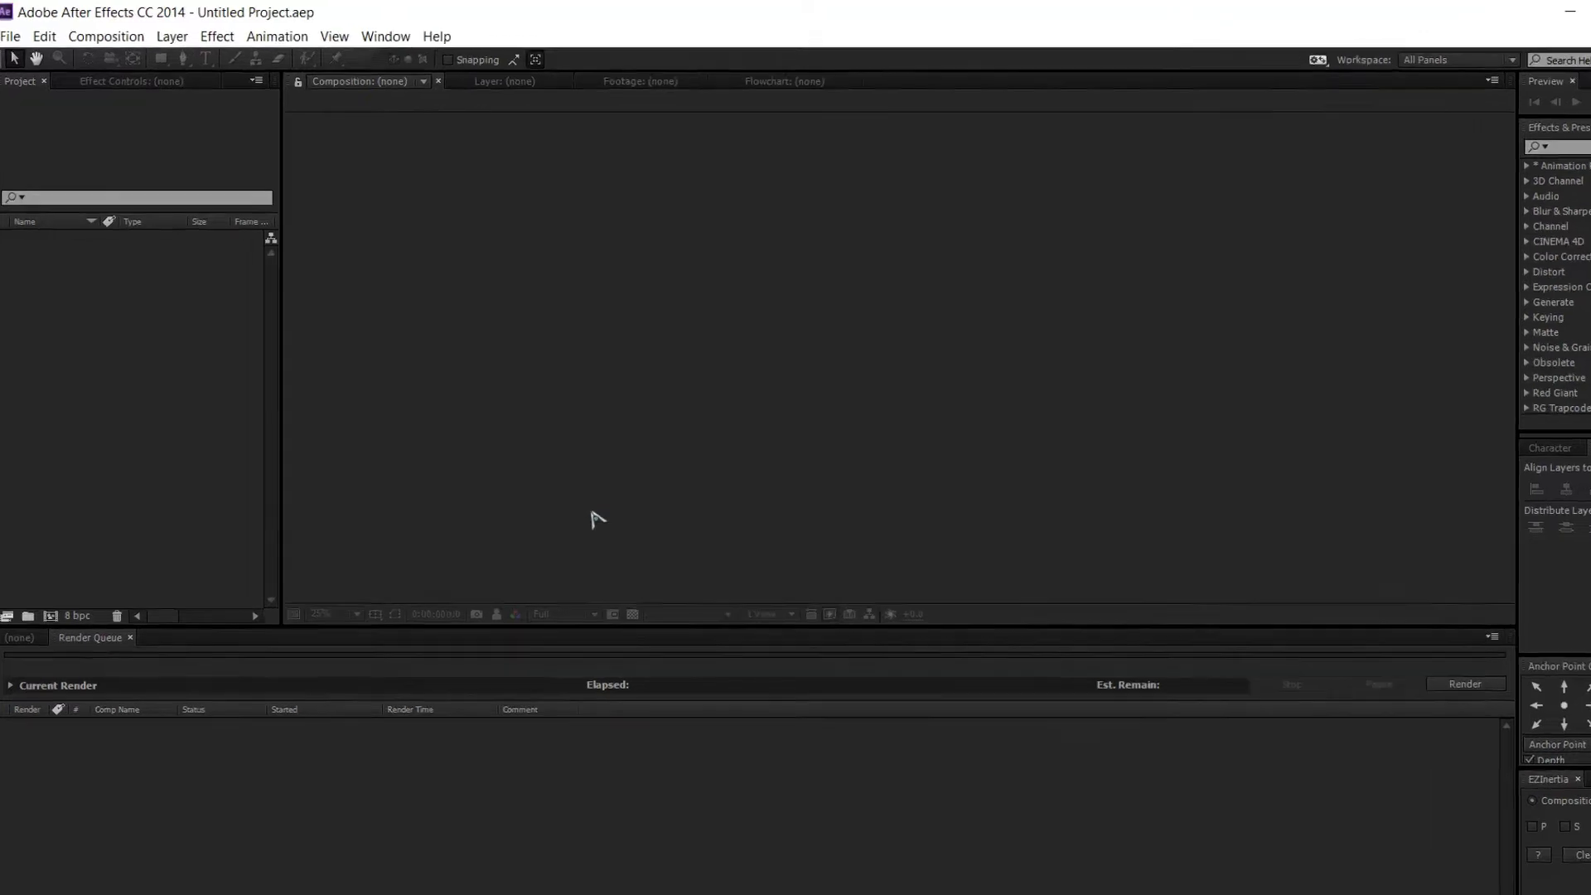
left_click(81, 38)
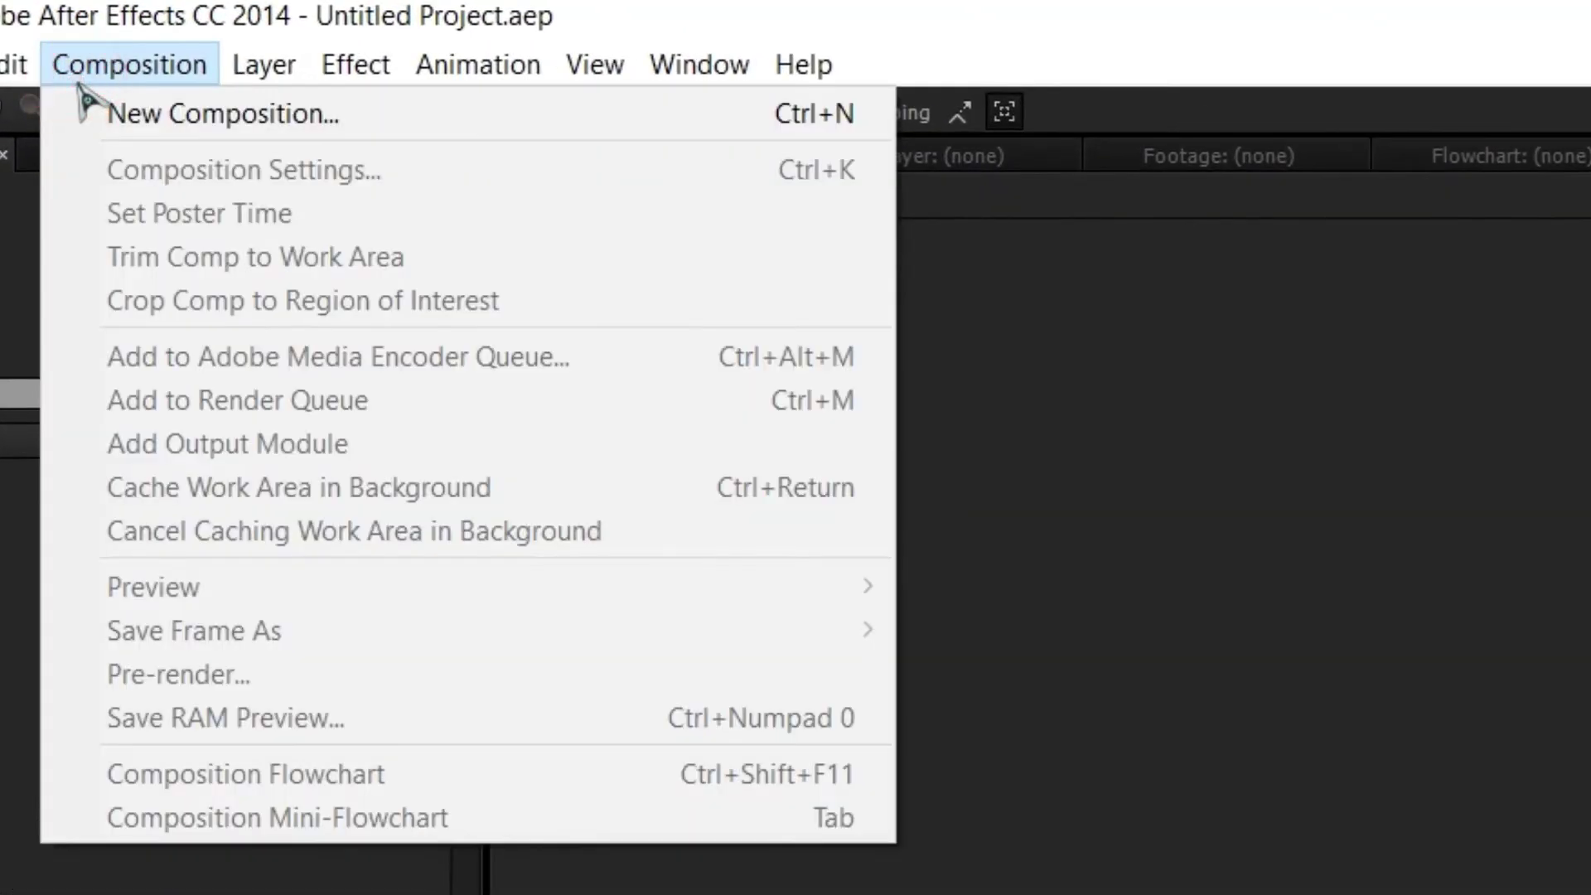
left_click(131, 115)
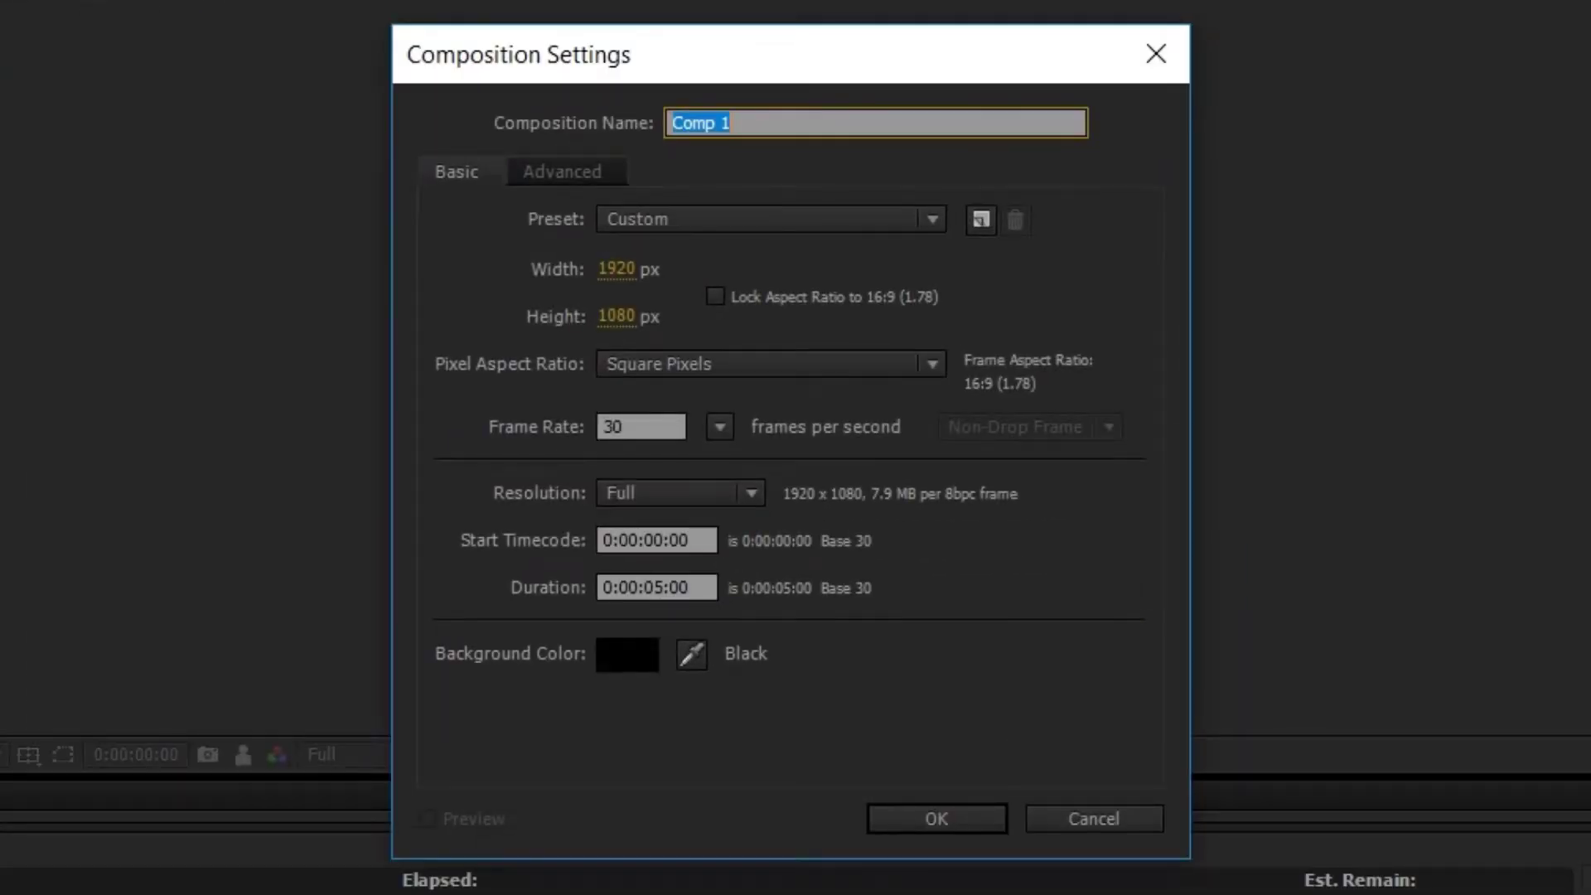
type("Bouncing Animation")
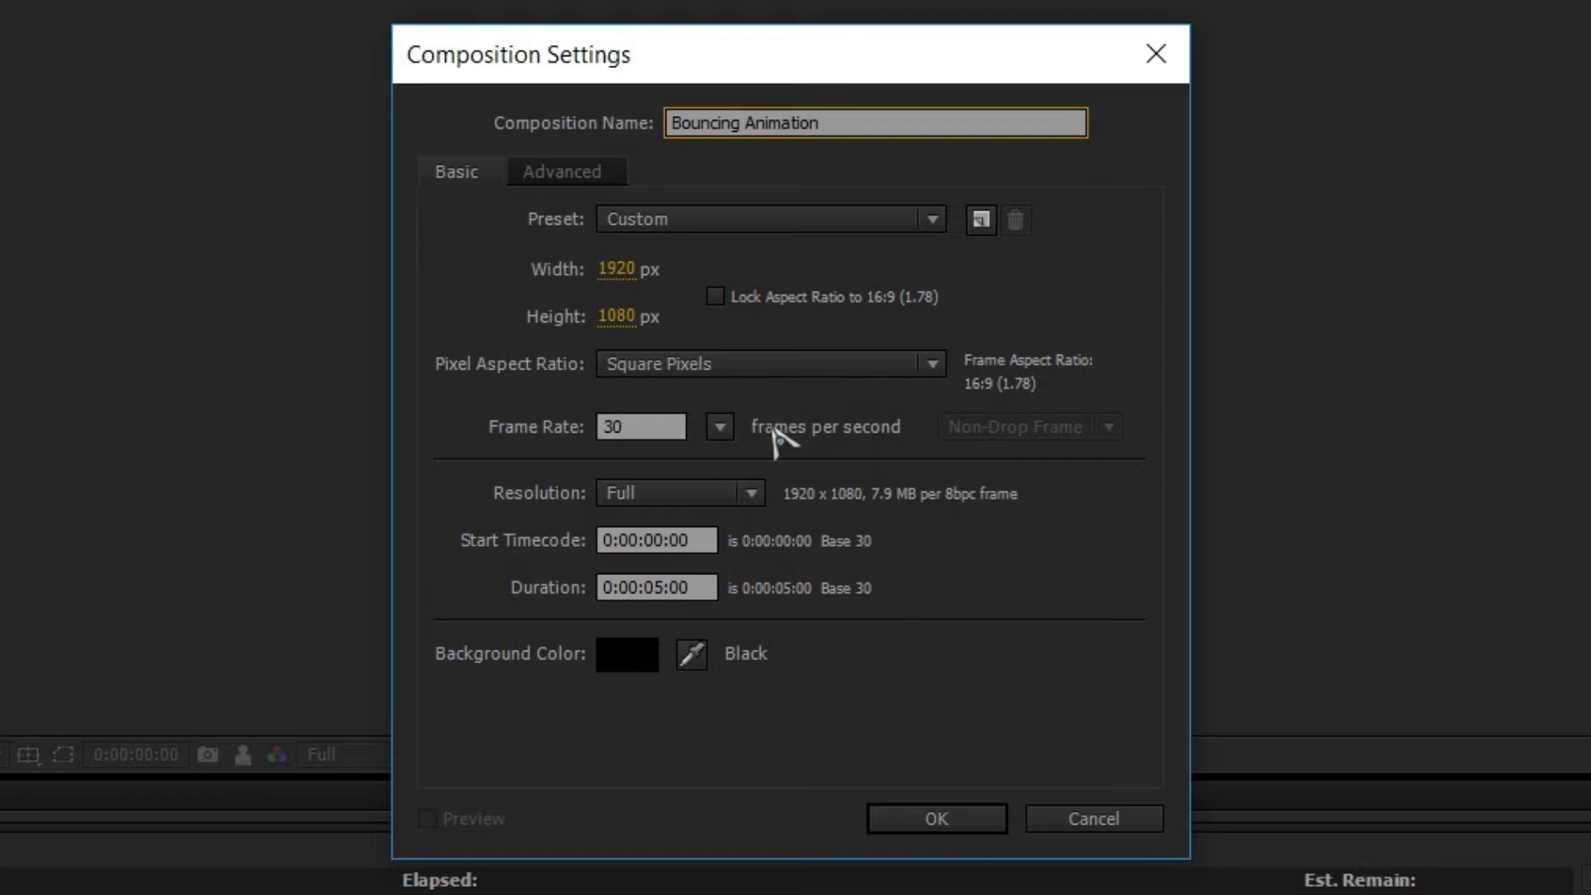
left_click(719, 427)
left_click(783, 734)
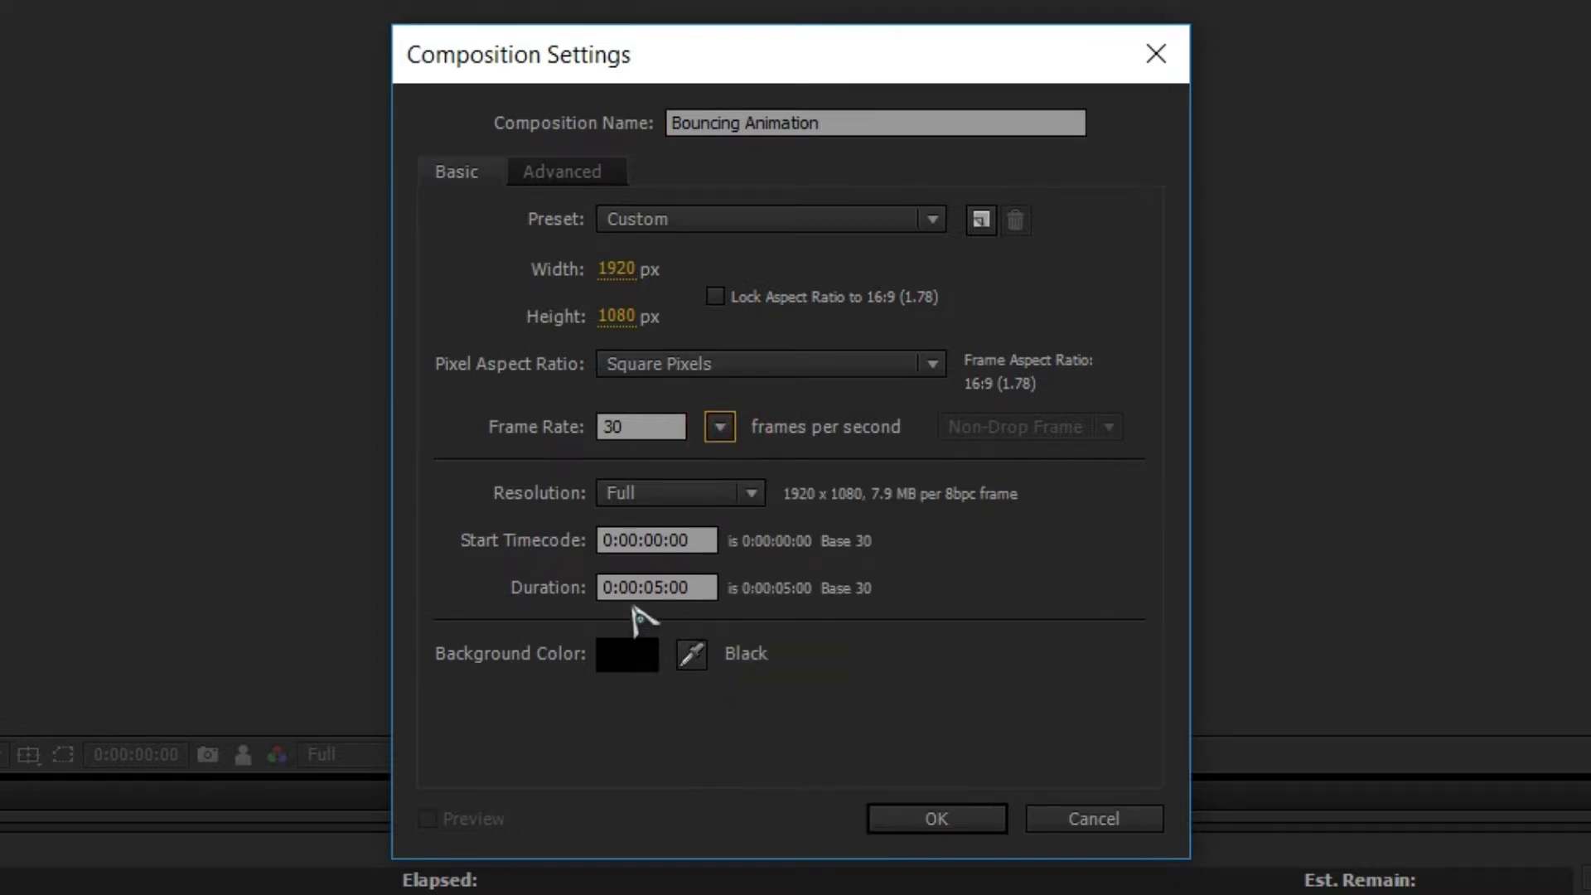
left_click_drag(646, 586, 664, 586)
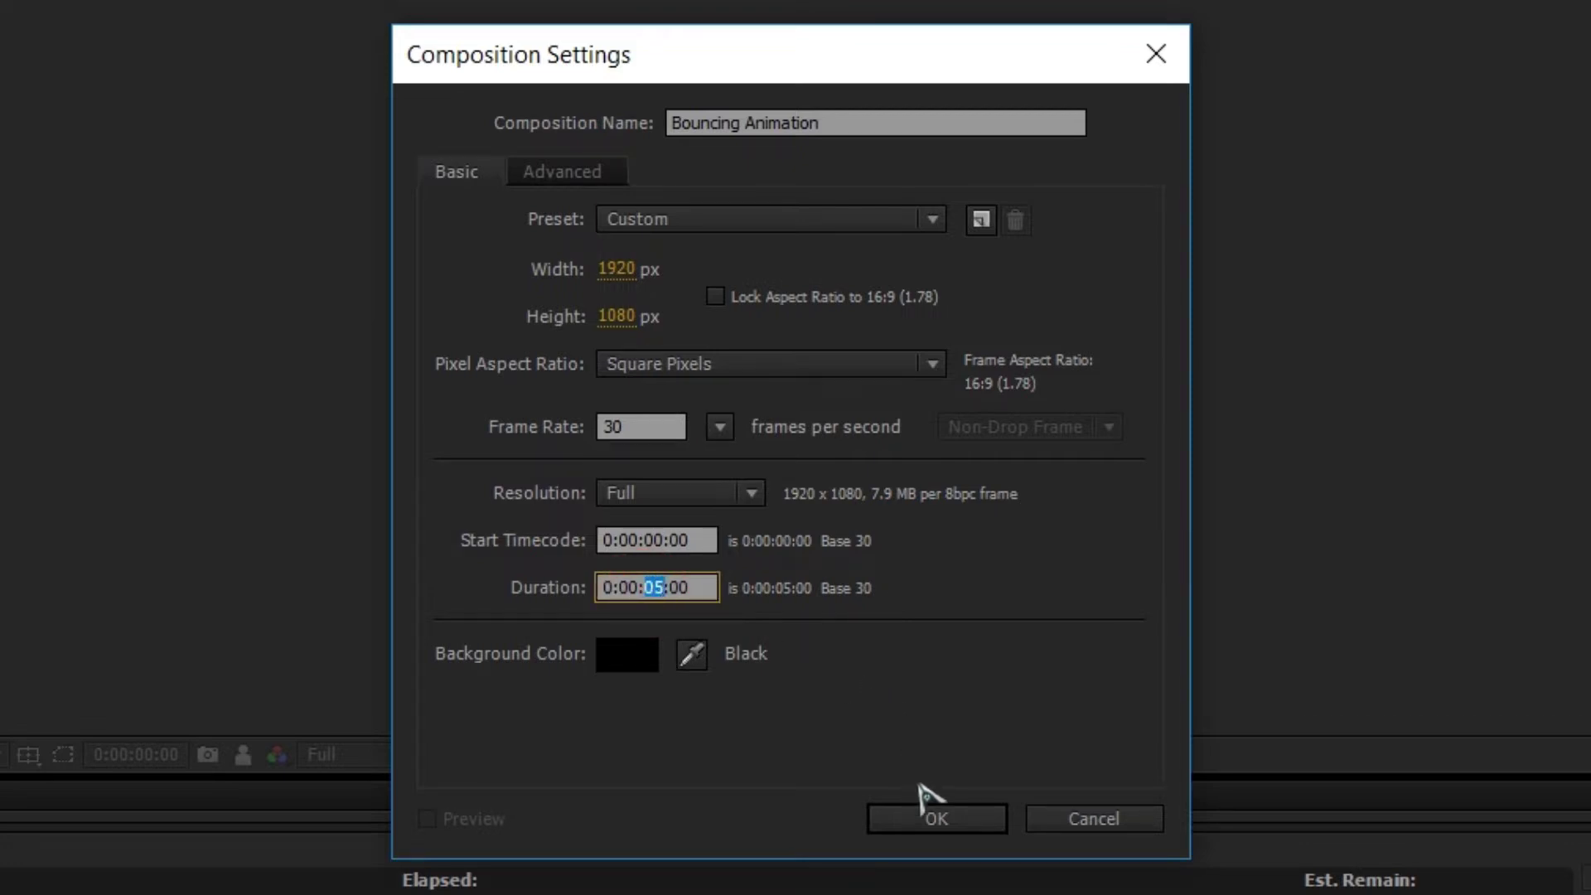
left_click(937, 818)
left_click(320, 722)
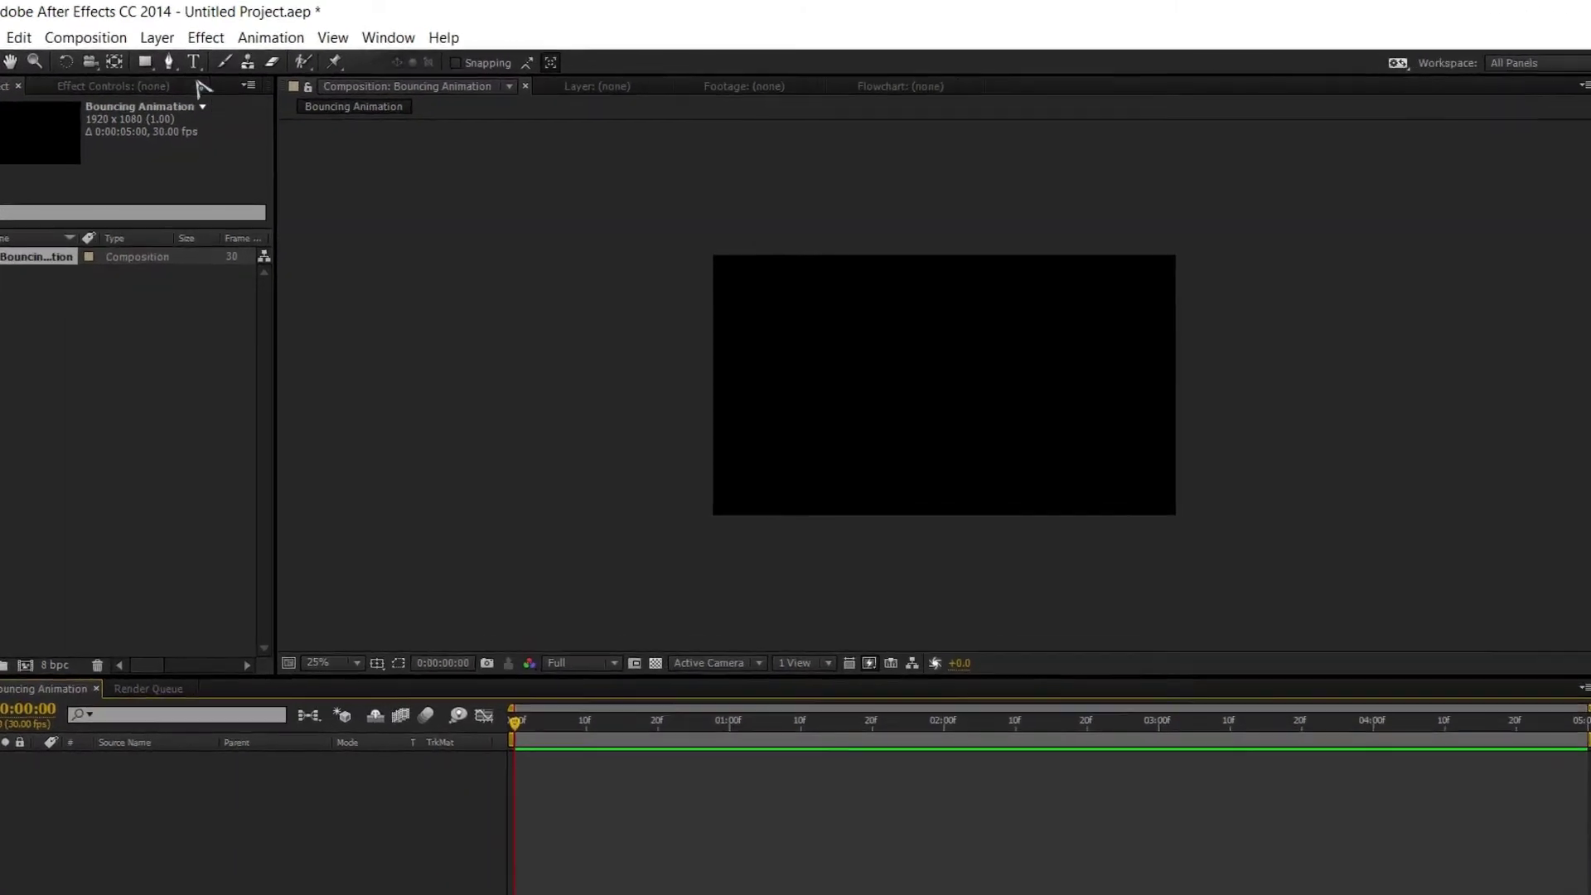
Add a new 1920×1080 solid layer named BG to the composition
left_click(166, 34)
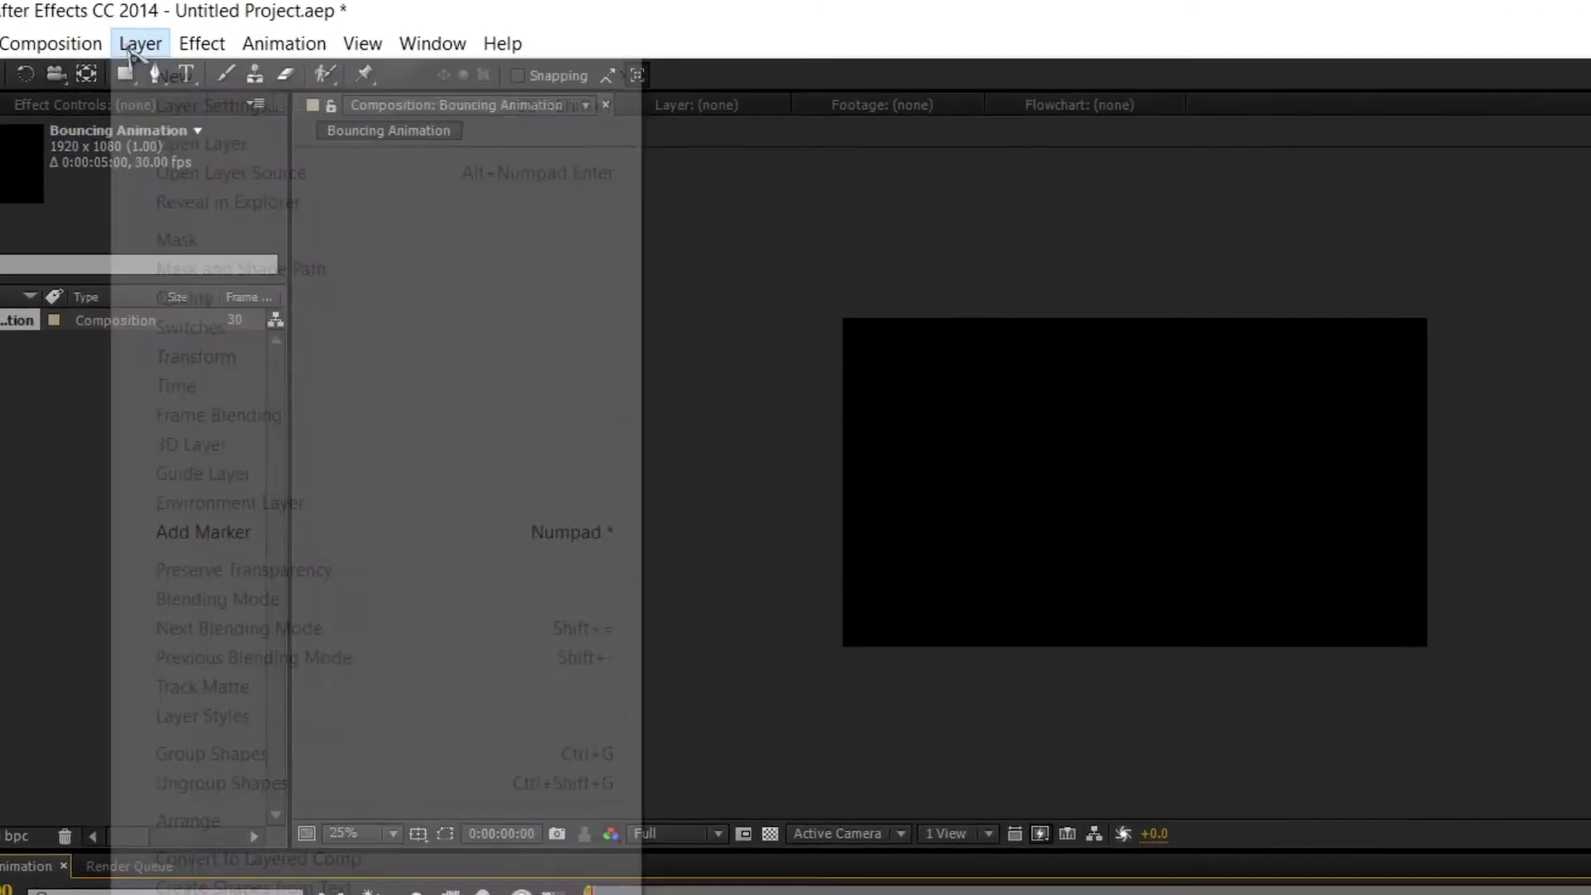
mouse_move(188, 60)
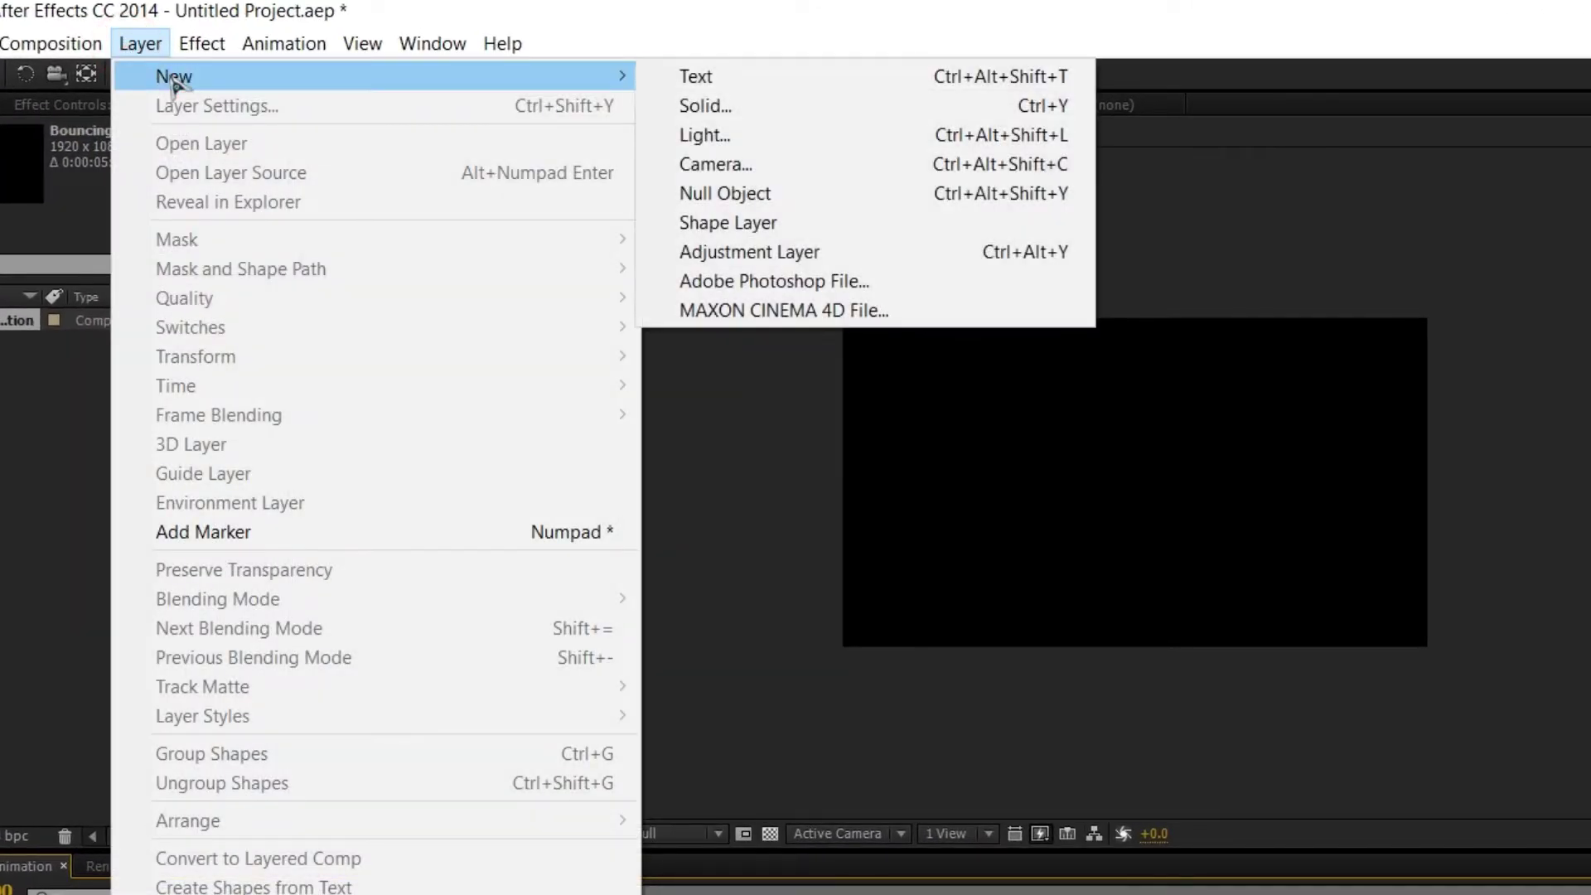
left_click(734, 107)
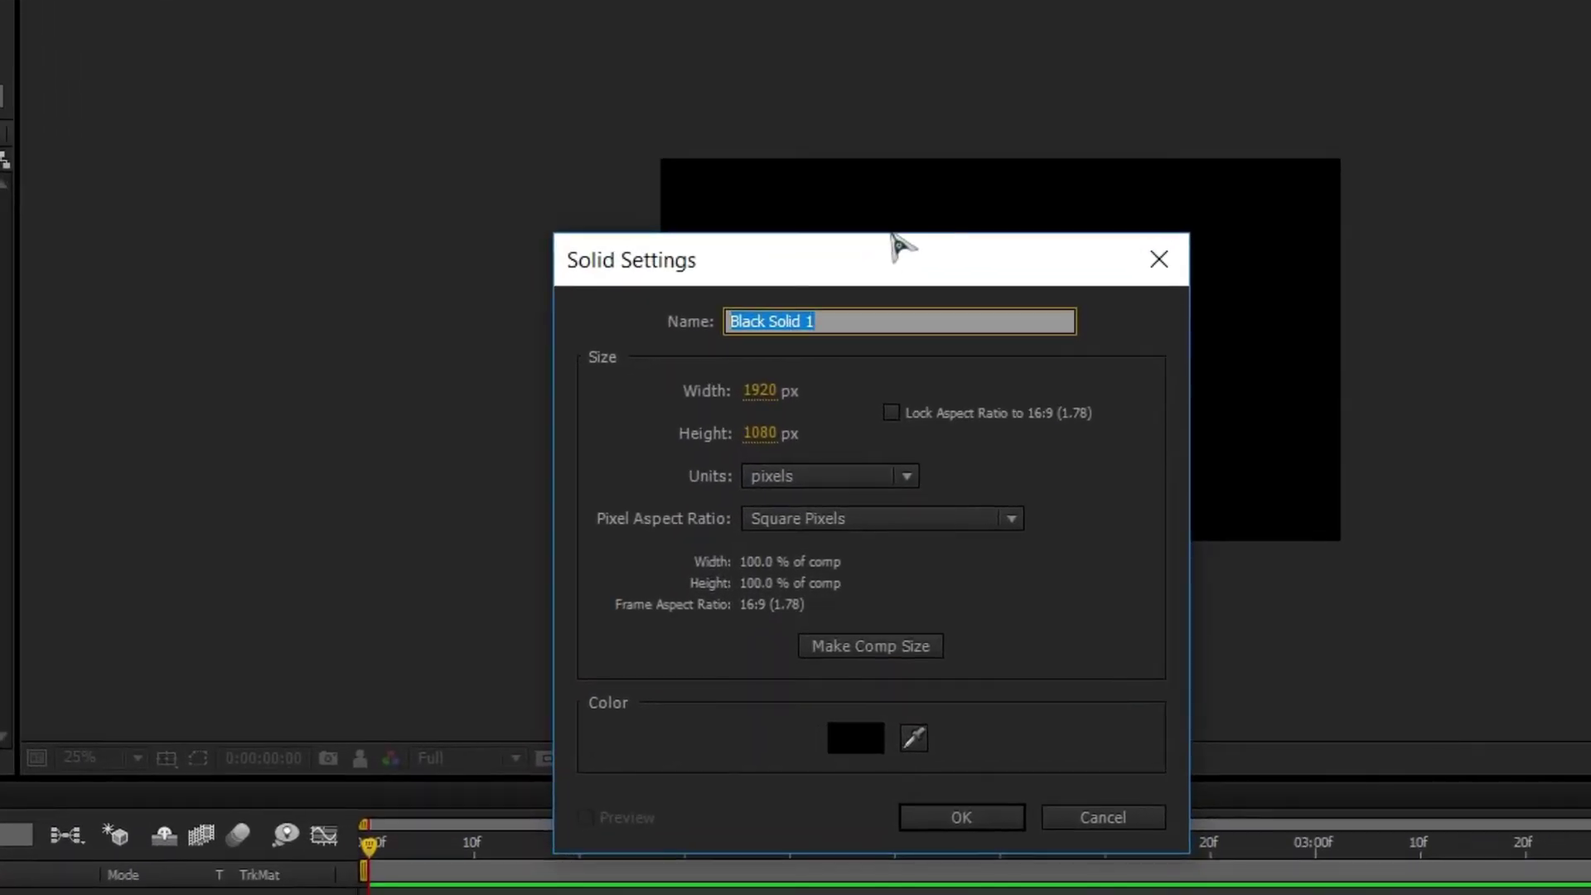
type("BG")
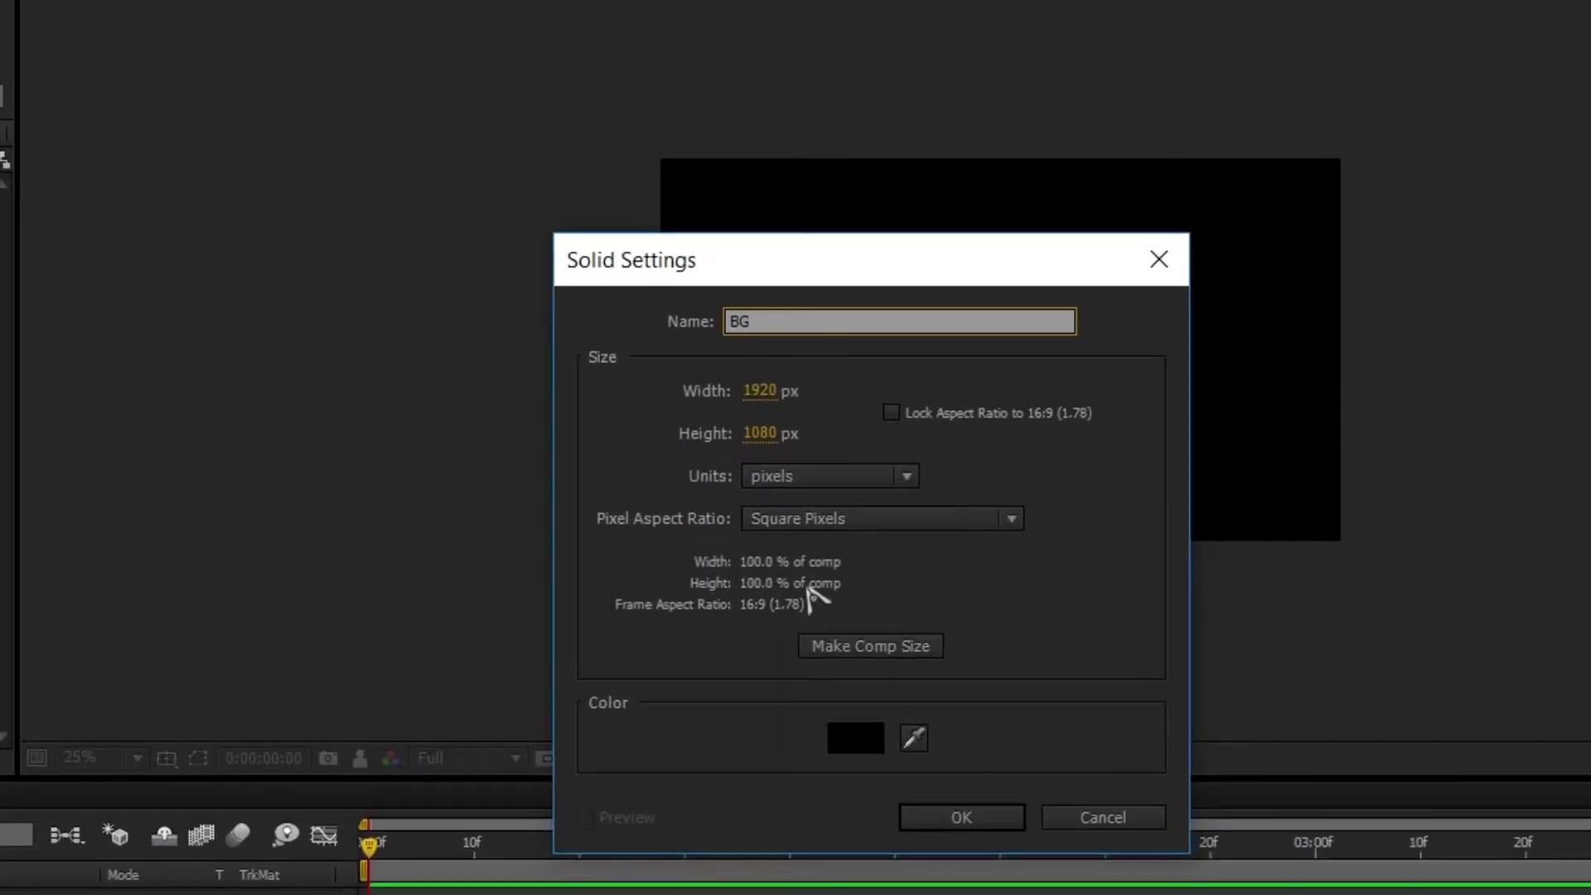
left_click(961, 817)
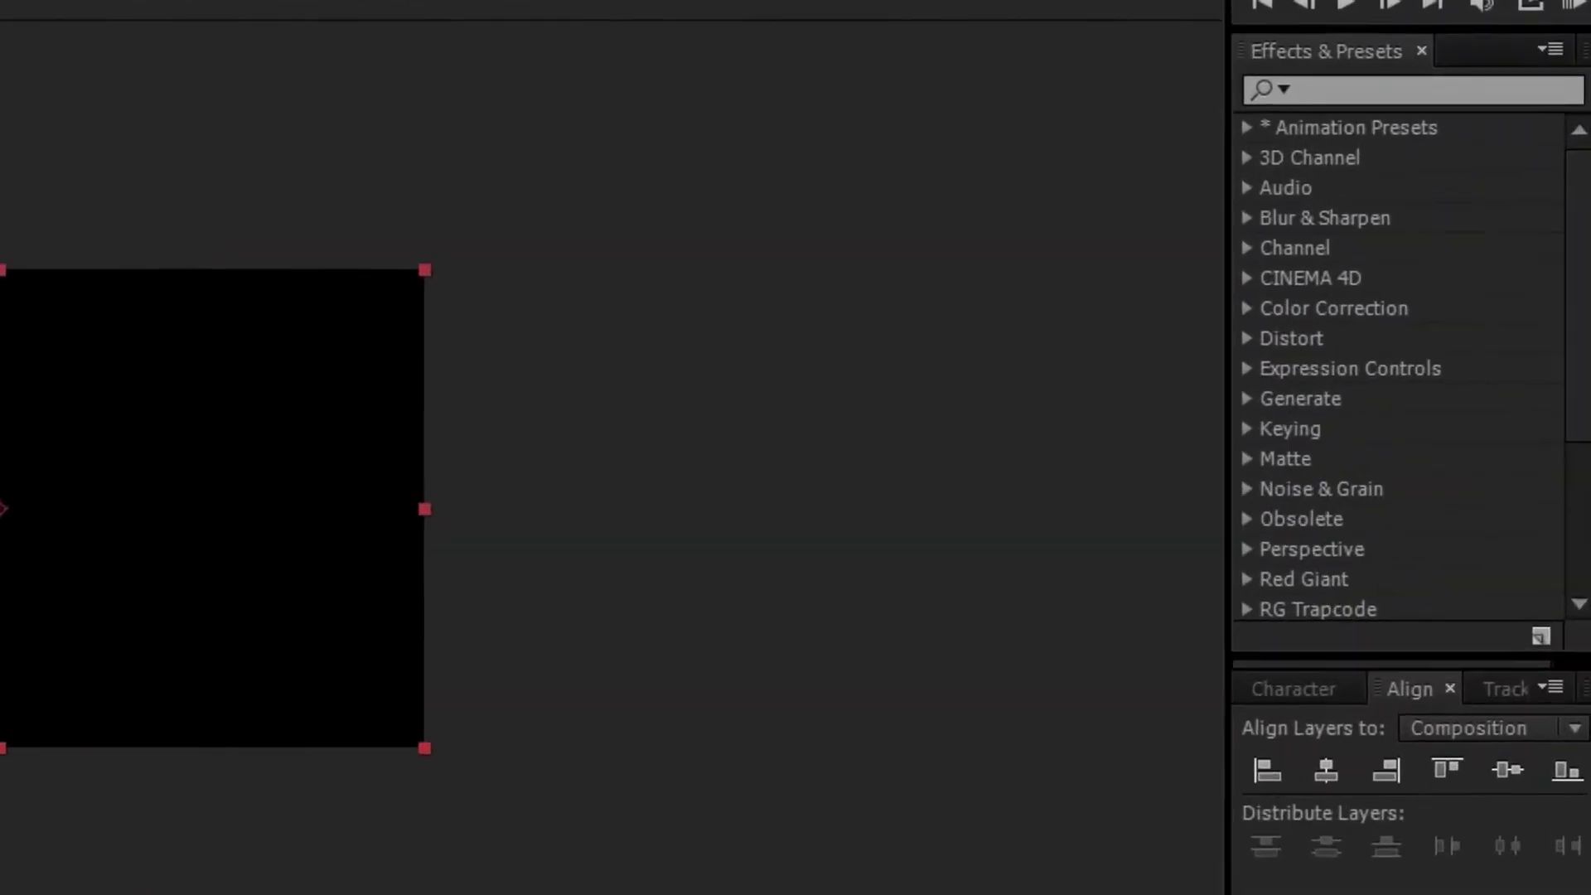
Apply the Gradient Ramp effect to the BG solid with Ramp Shape set to Radial Ramp
left_click(1368, 67)
left_click(1376, 66)
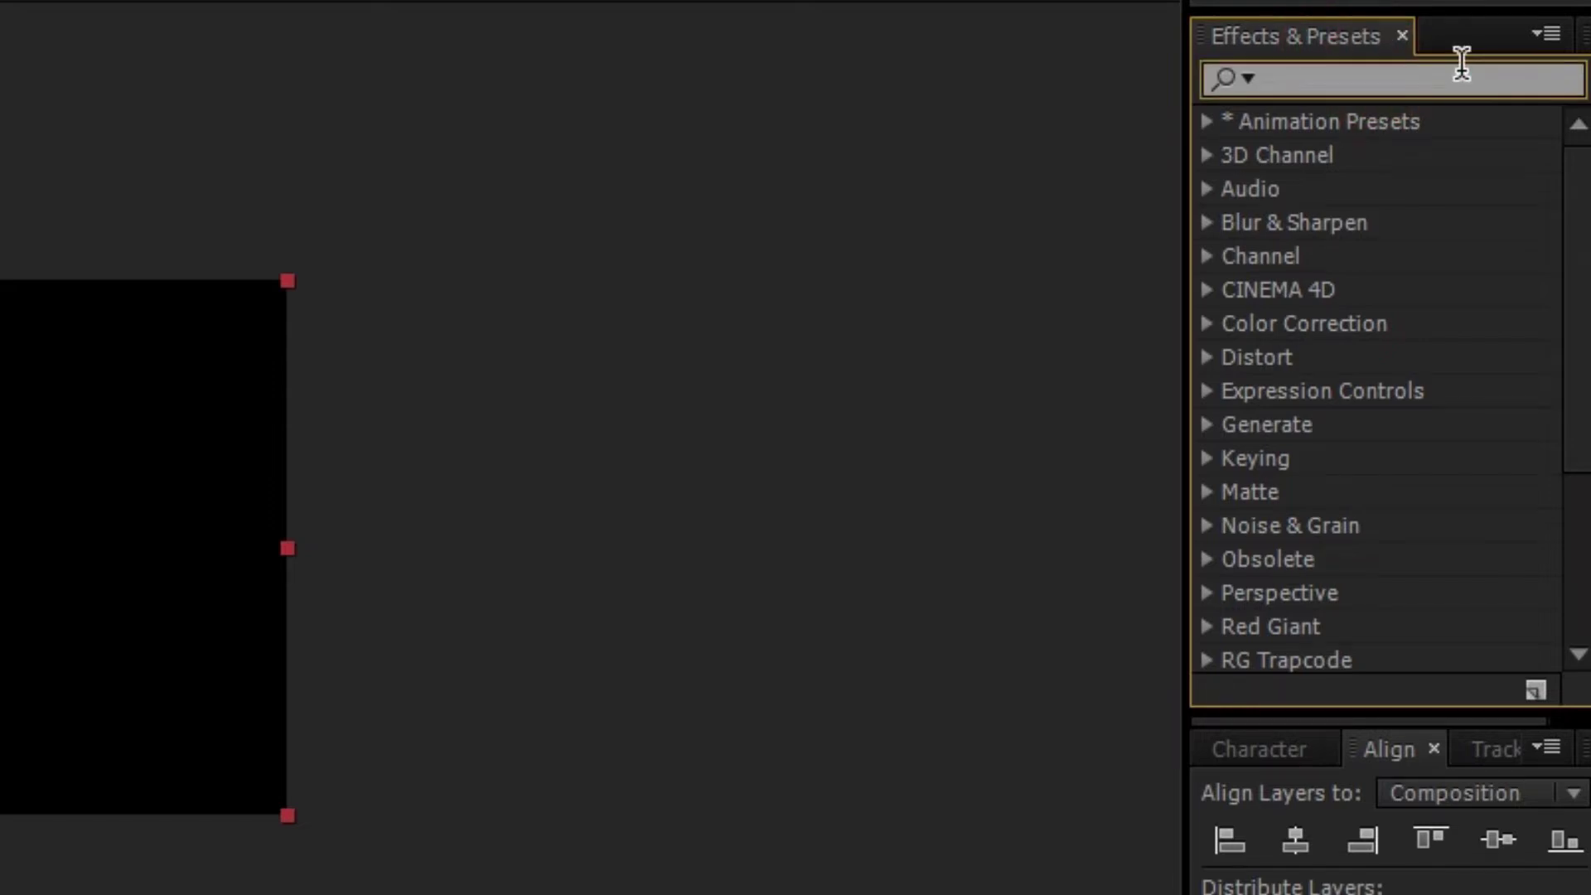
type("grad")
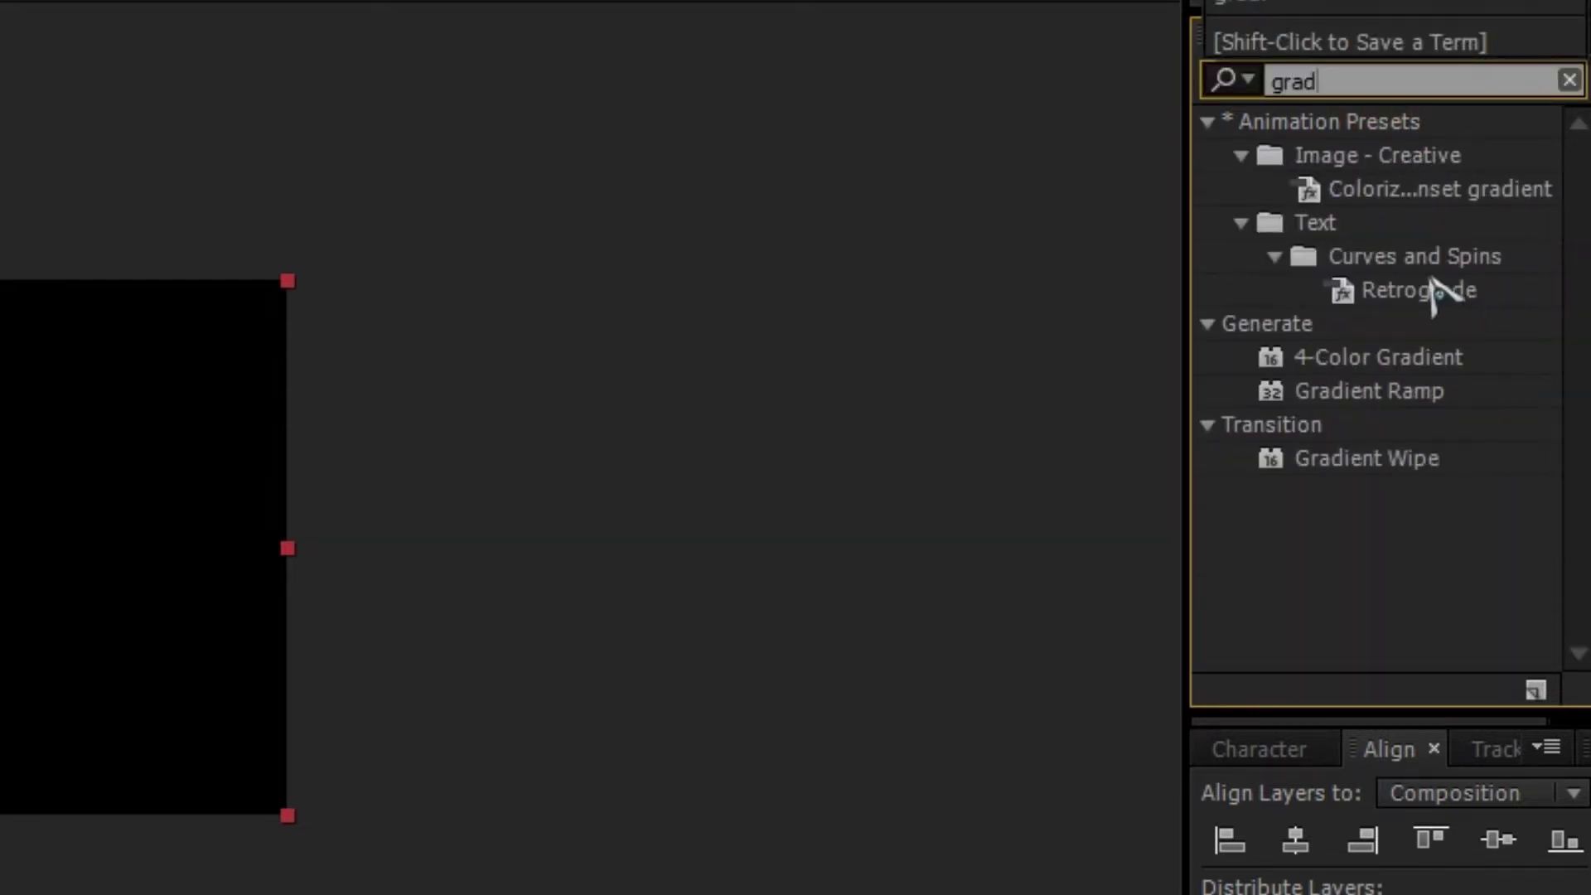
left_click_drag(1389, 400, 991, 523)
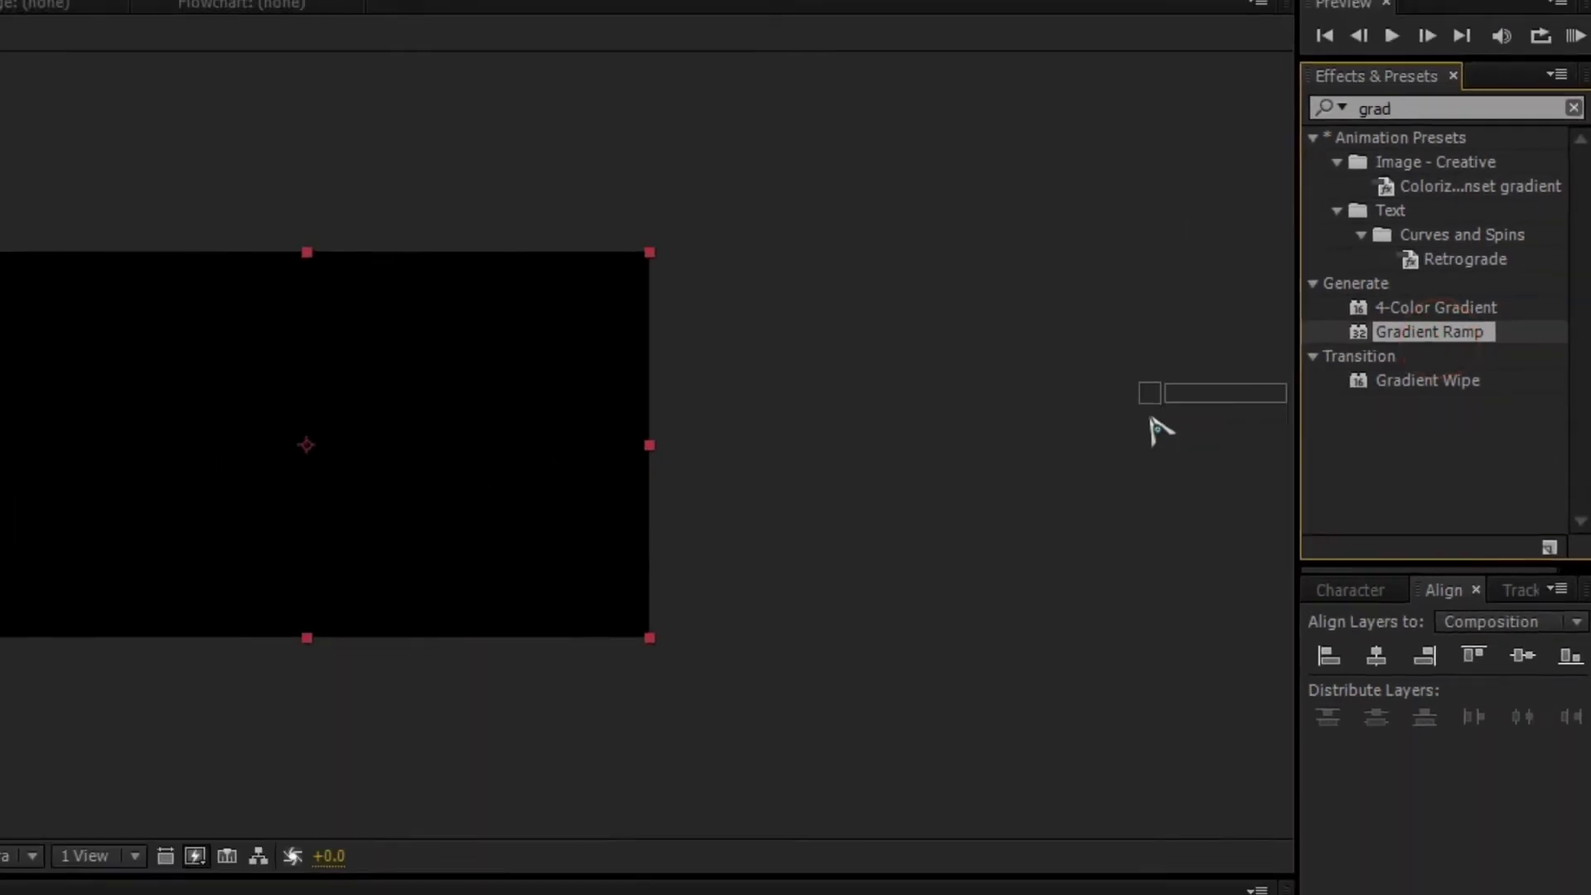
left_click_drag(1156, 427, 289, 505)
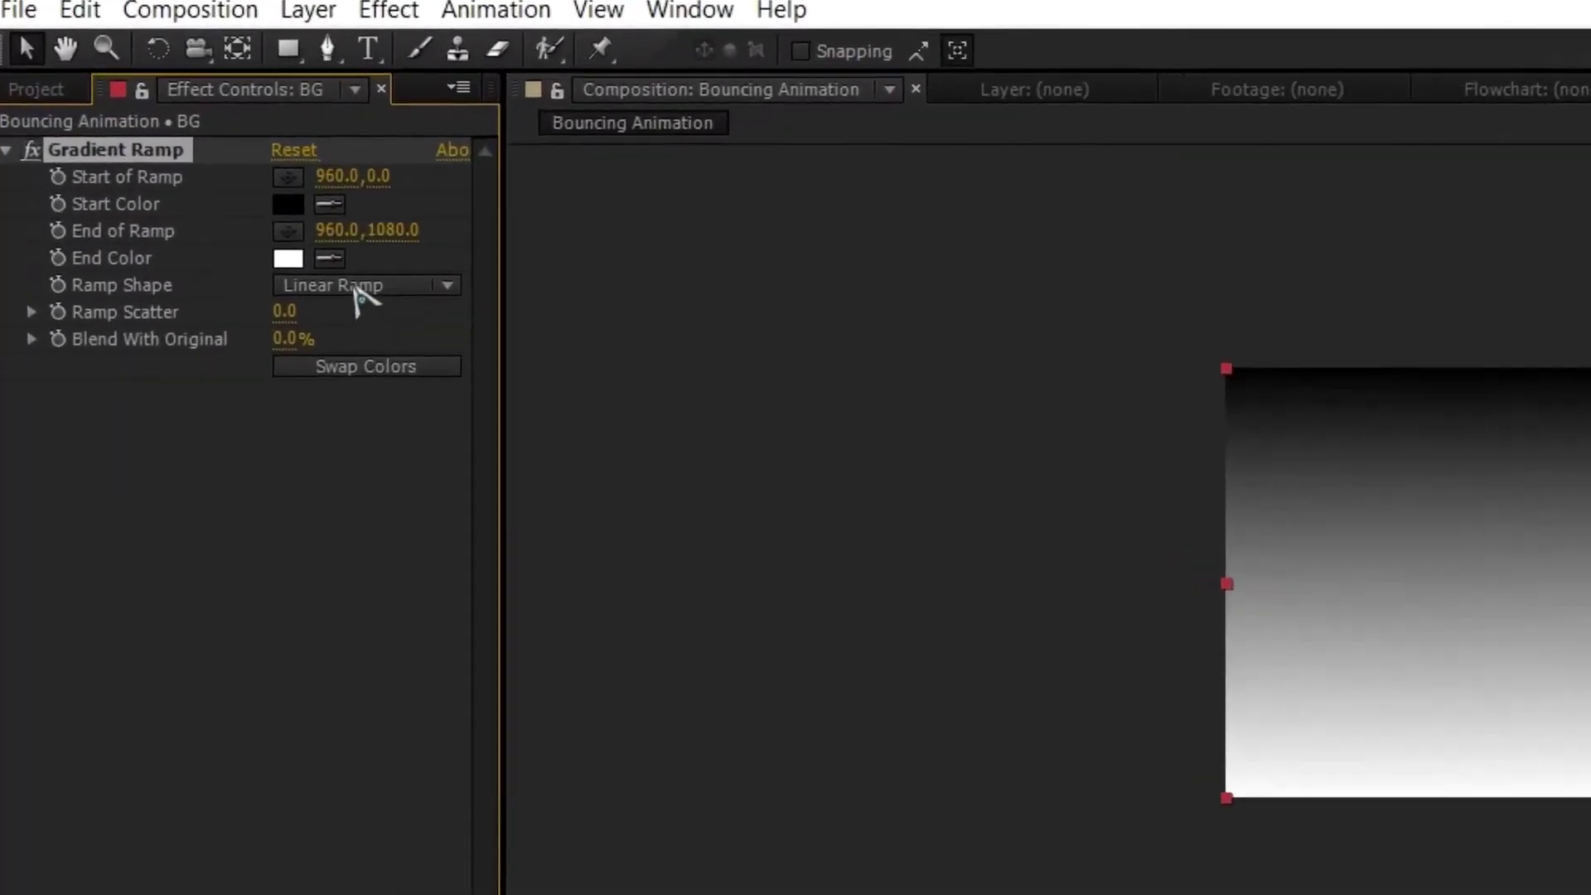
left_click(190, 179)
left_click(428, 375)
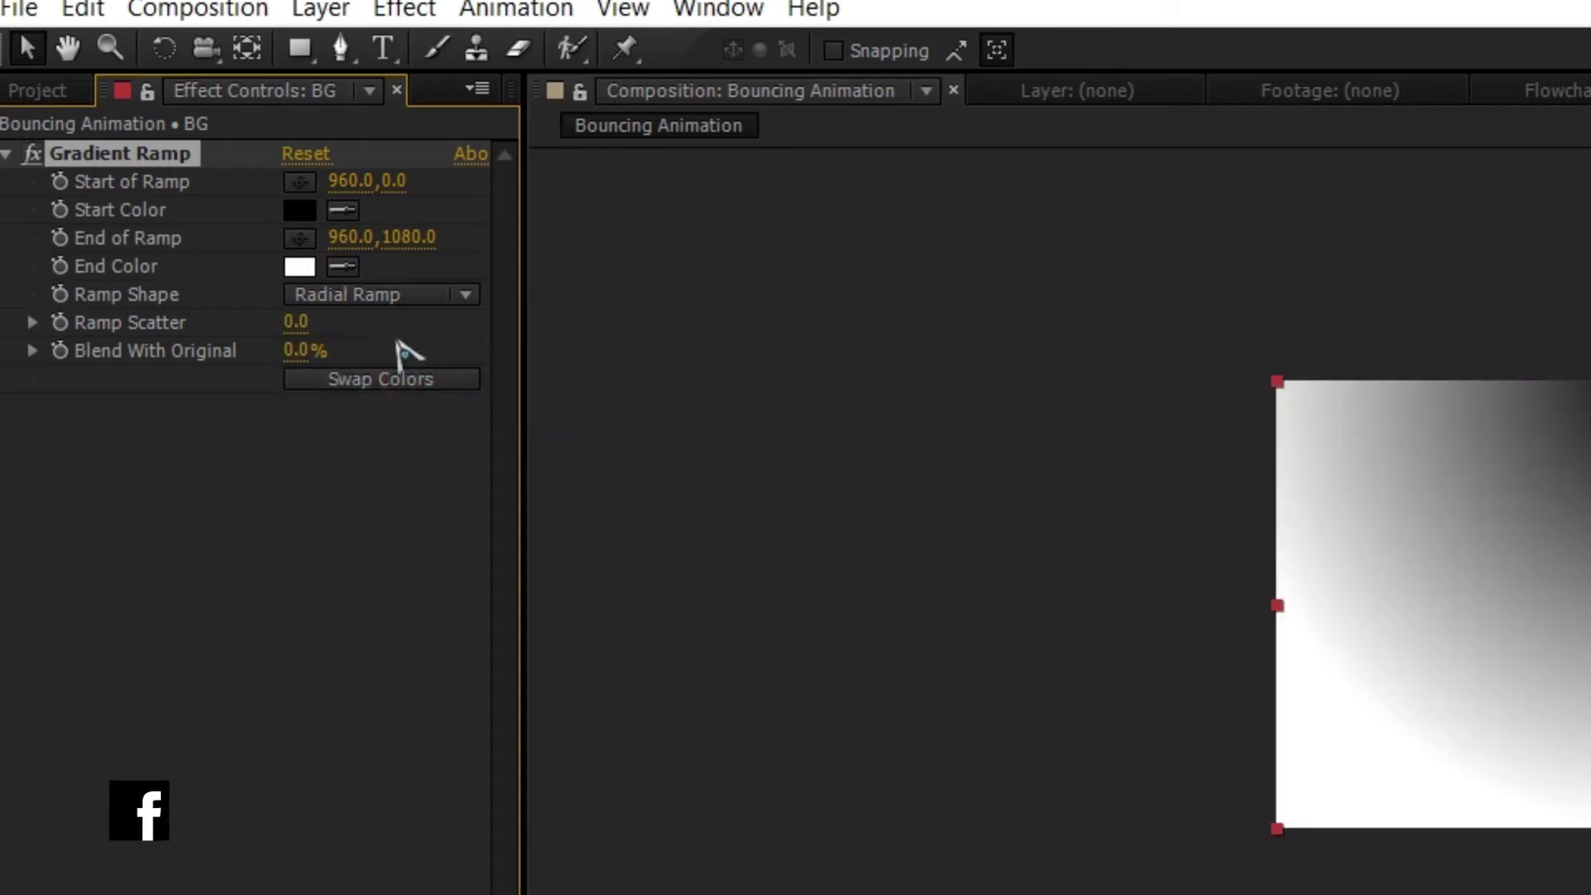
Set the ramp Start Color to dark grey 2A2A2A and End Color to black 000000
left_click(298, 211)
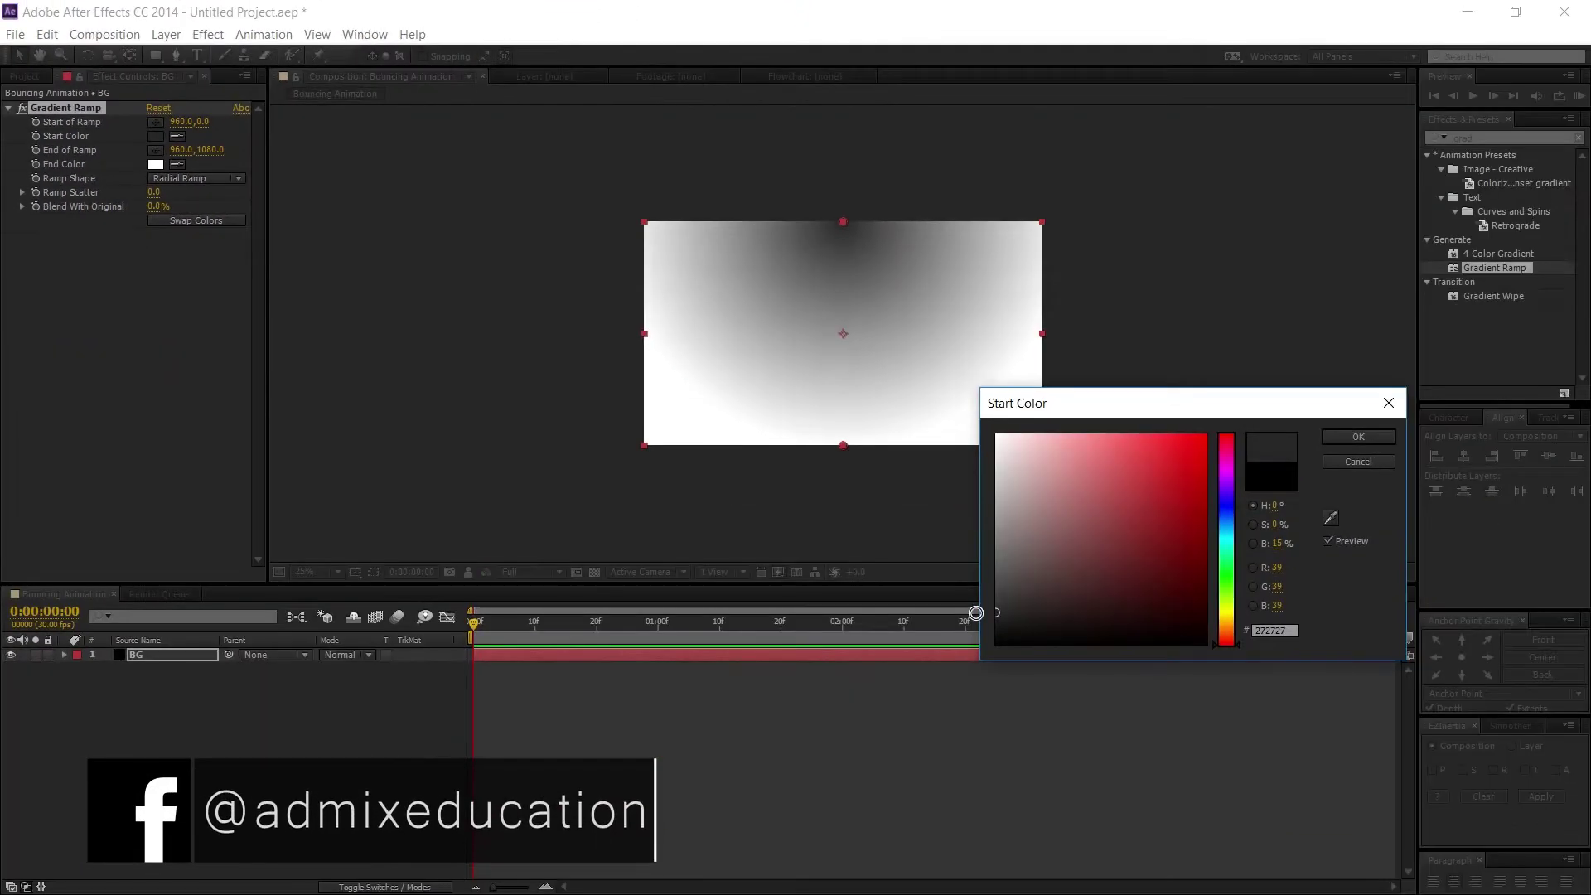
left_click_drag(976, 613, 966, 610)
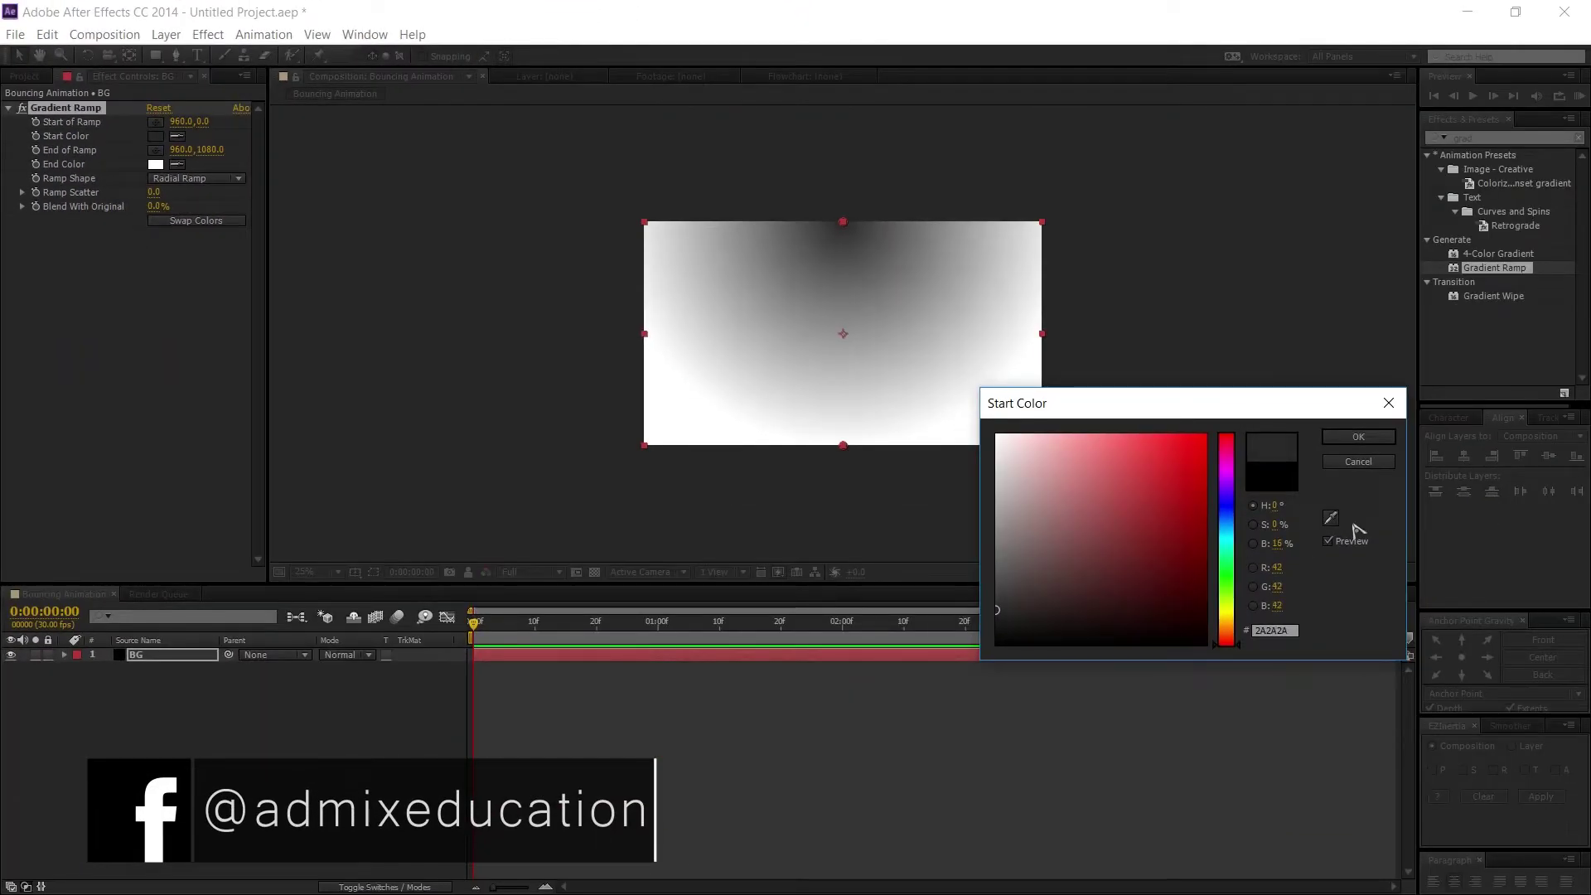
left_click(1359, 436)
left_click(155, 164)
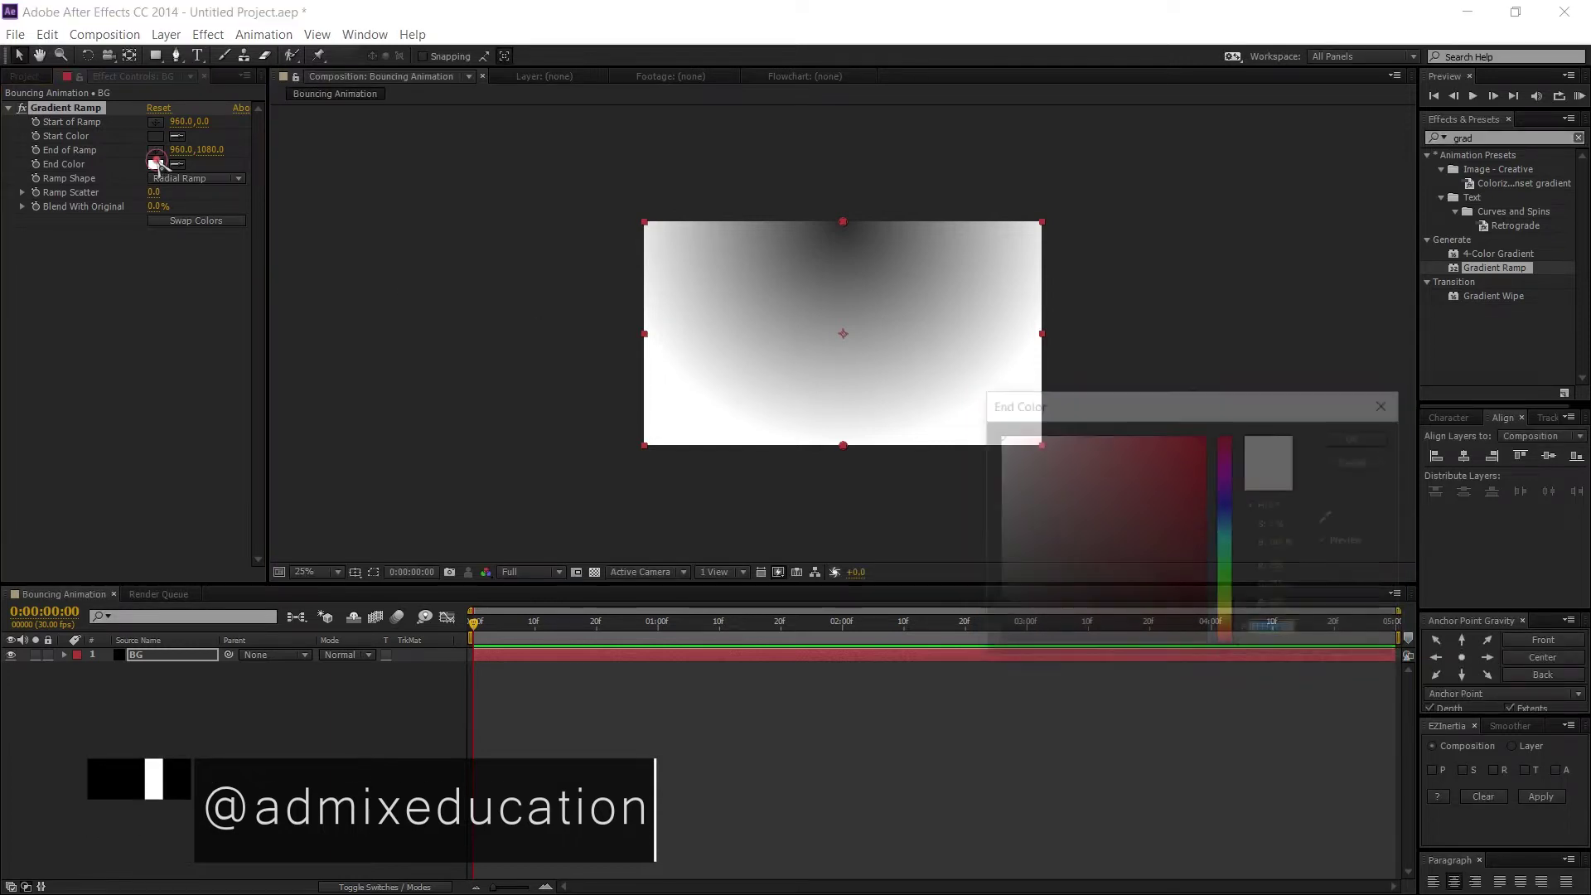
mouse_move(1106, 486)
left_mouse_down()
mouse_move(1083, 575)
mouse_move(891, 711)
left_mouse_up()
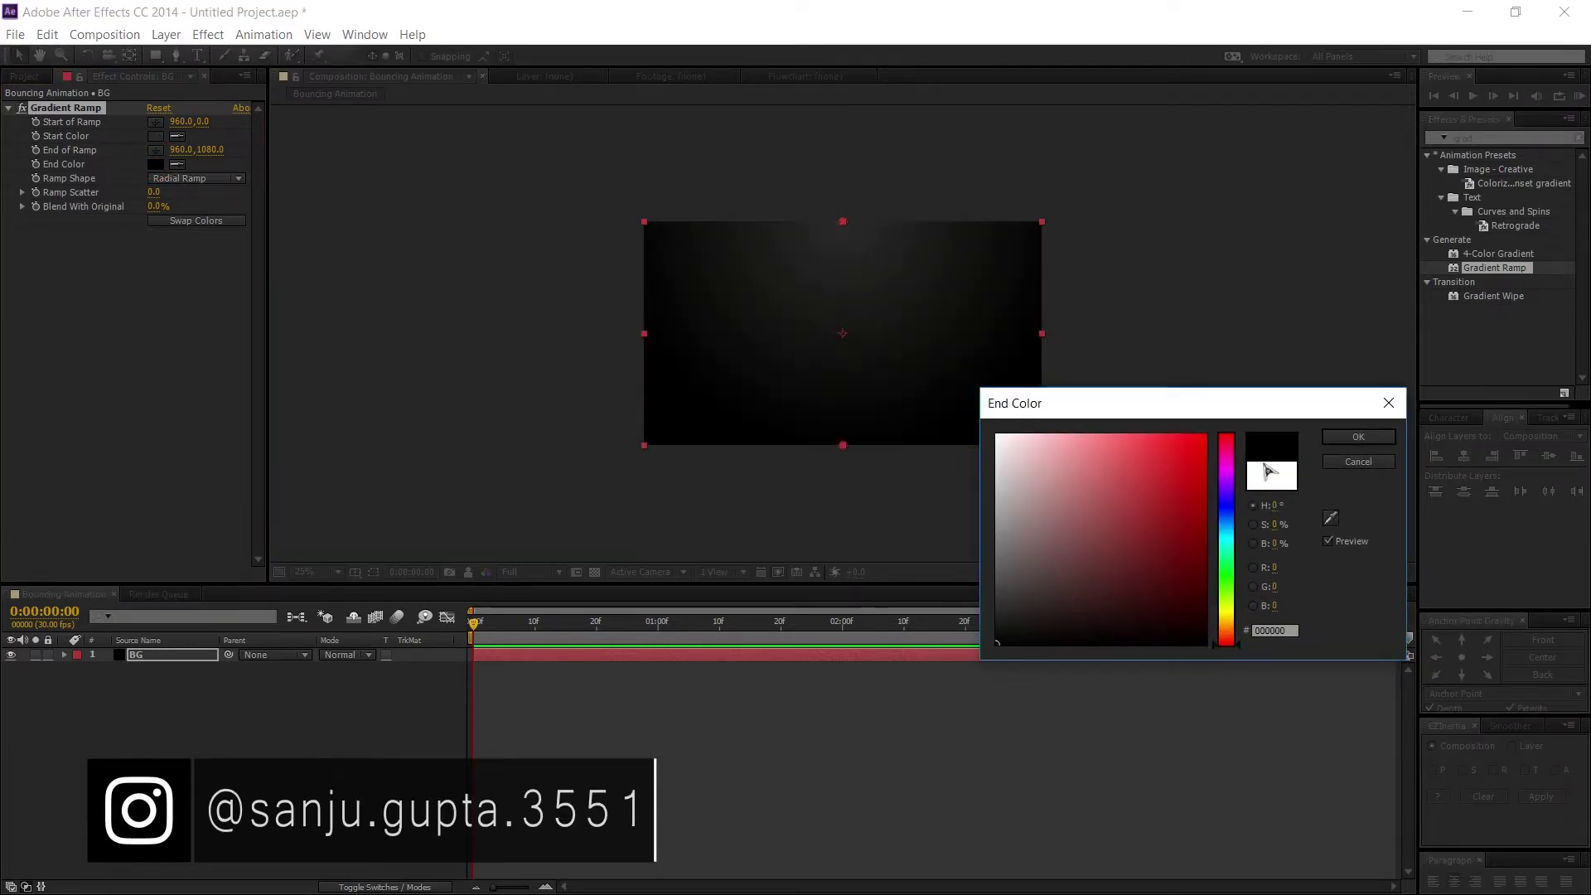
left_click(1338, 437)
Move the ramp start point to the comp centre and the end point outward to widen the glow
left_click(412, 694)
left_click(856, 256)
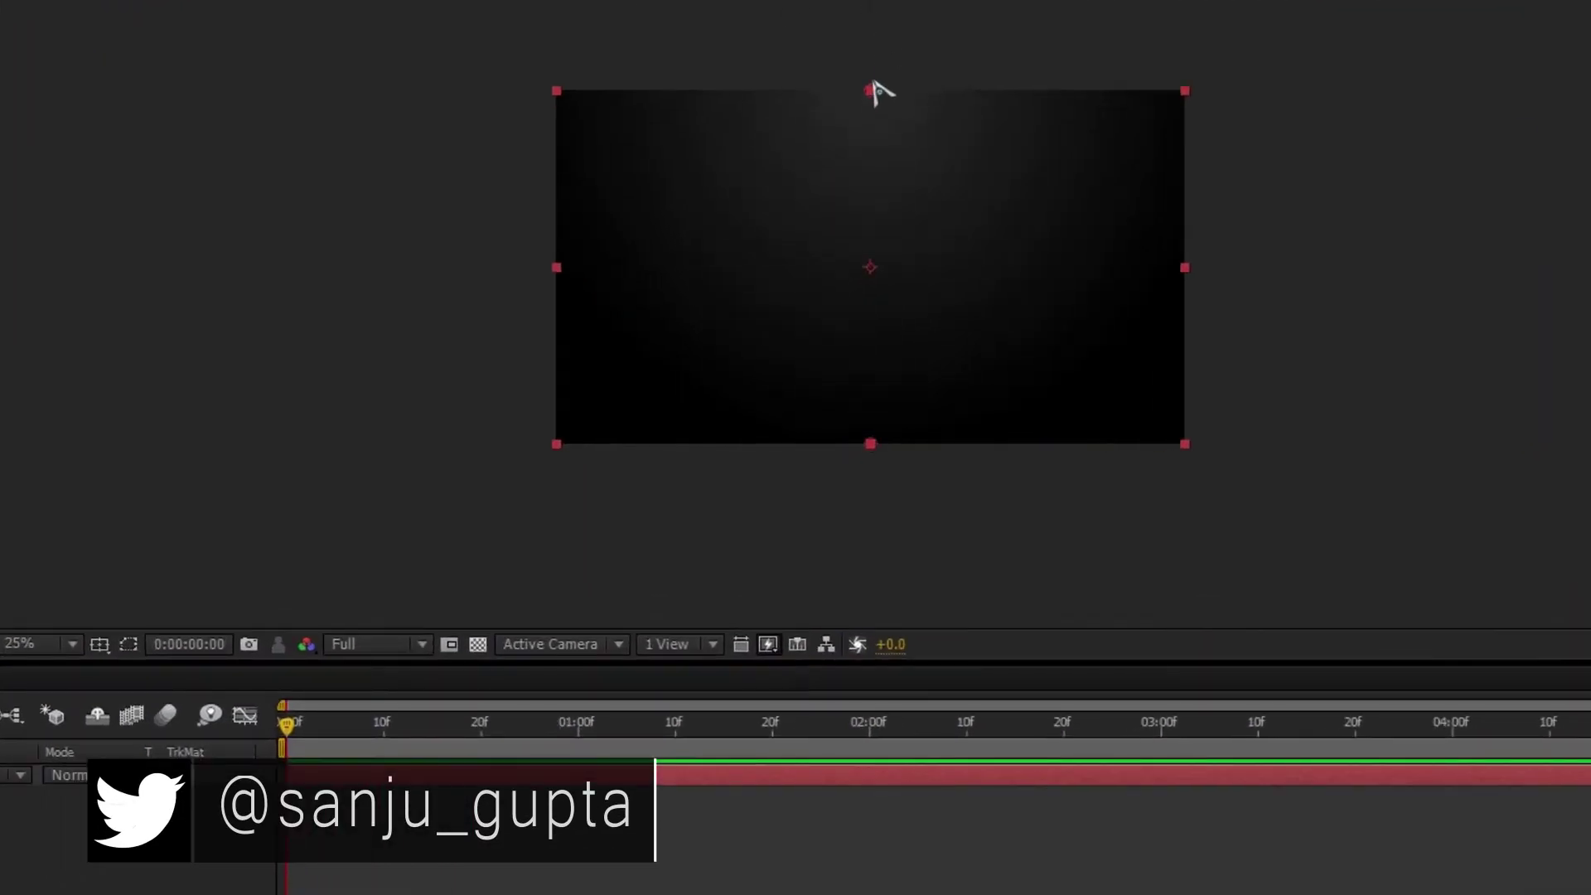
left_click_drag(871, 89, 878, 298)
left_click(868, 451)
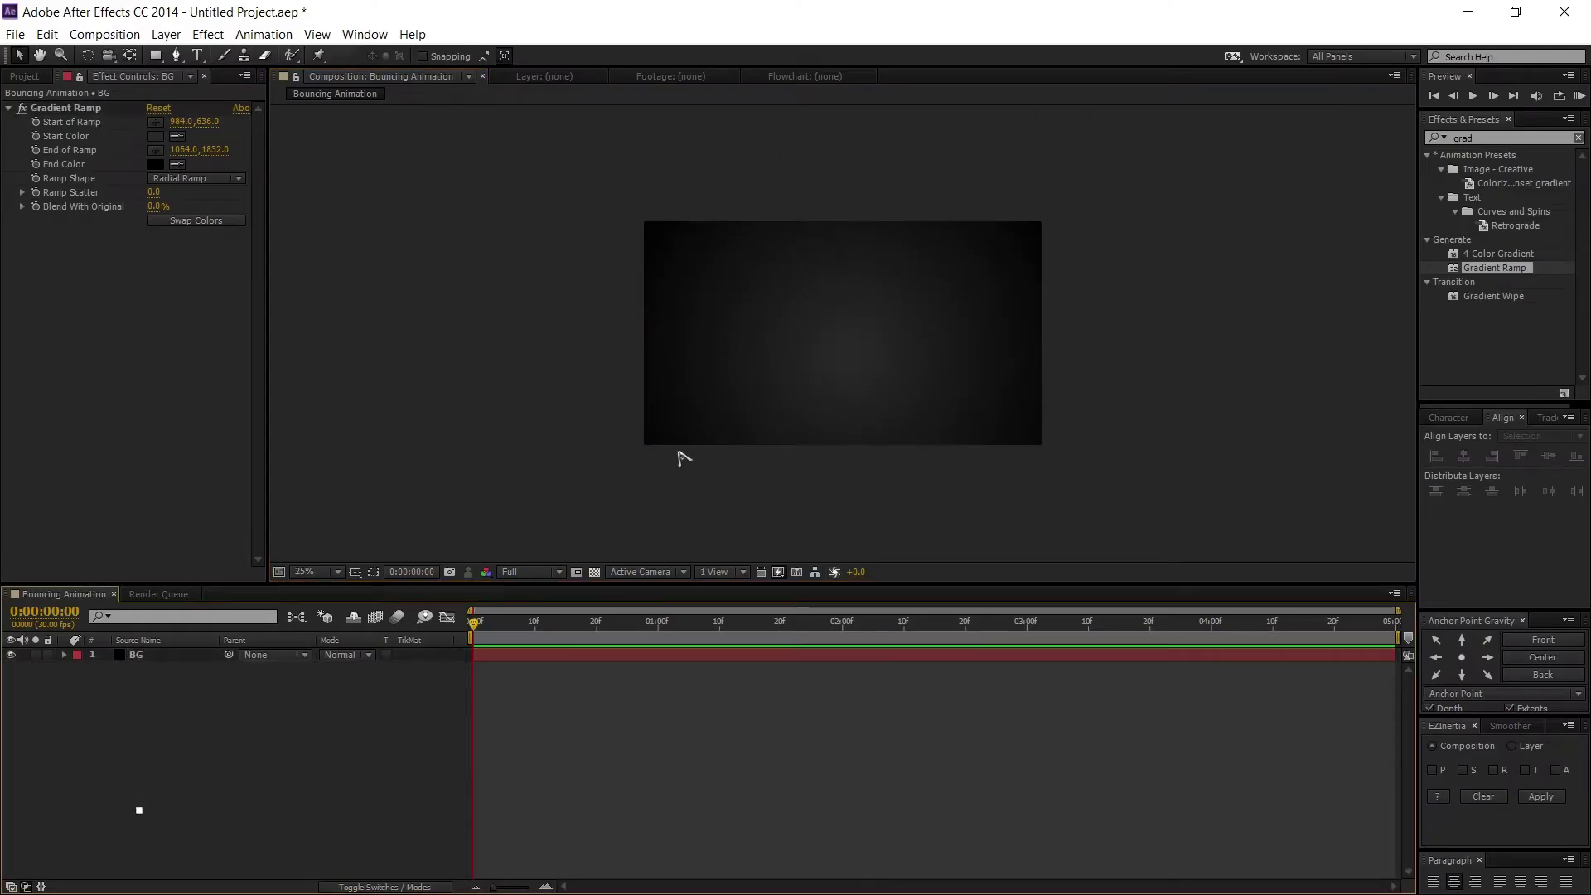
left_click(613, 453)
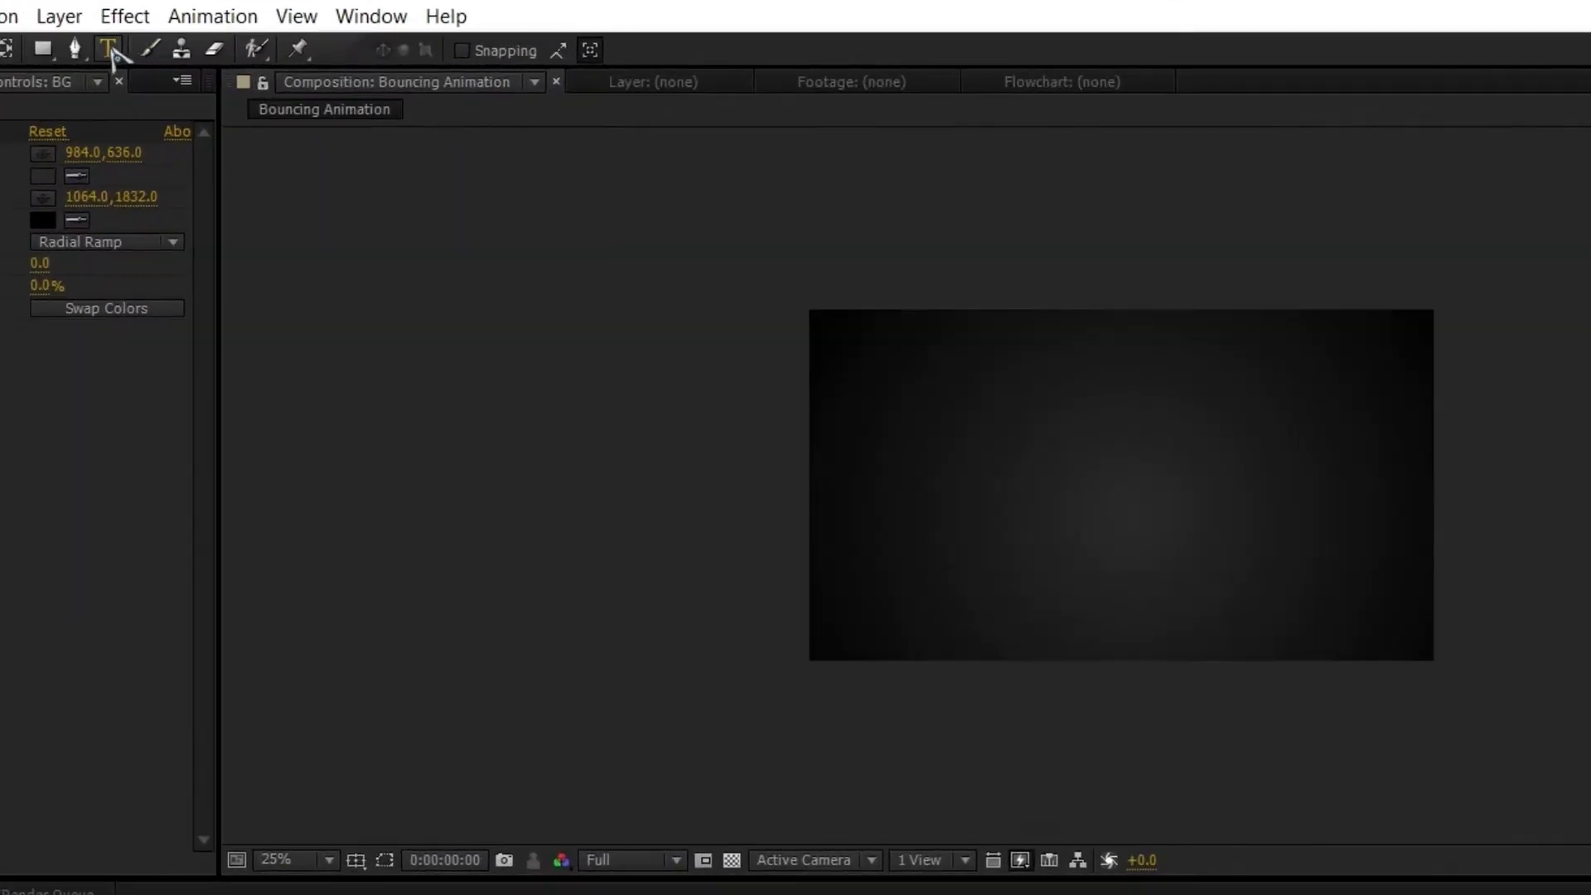
Type the title BOUNCE in the composition, correcting the BUNCE misspelling
left_click(197, 55)
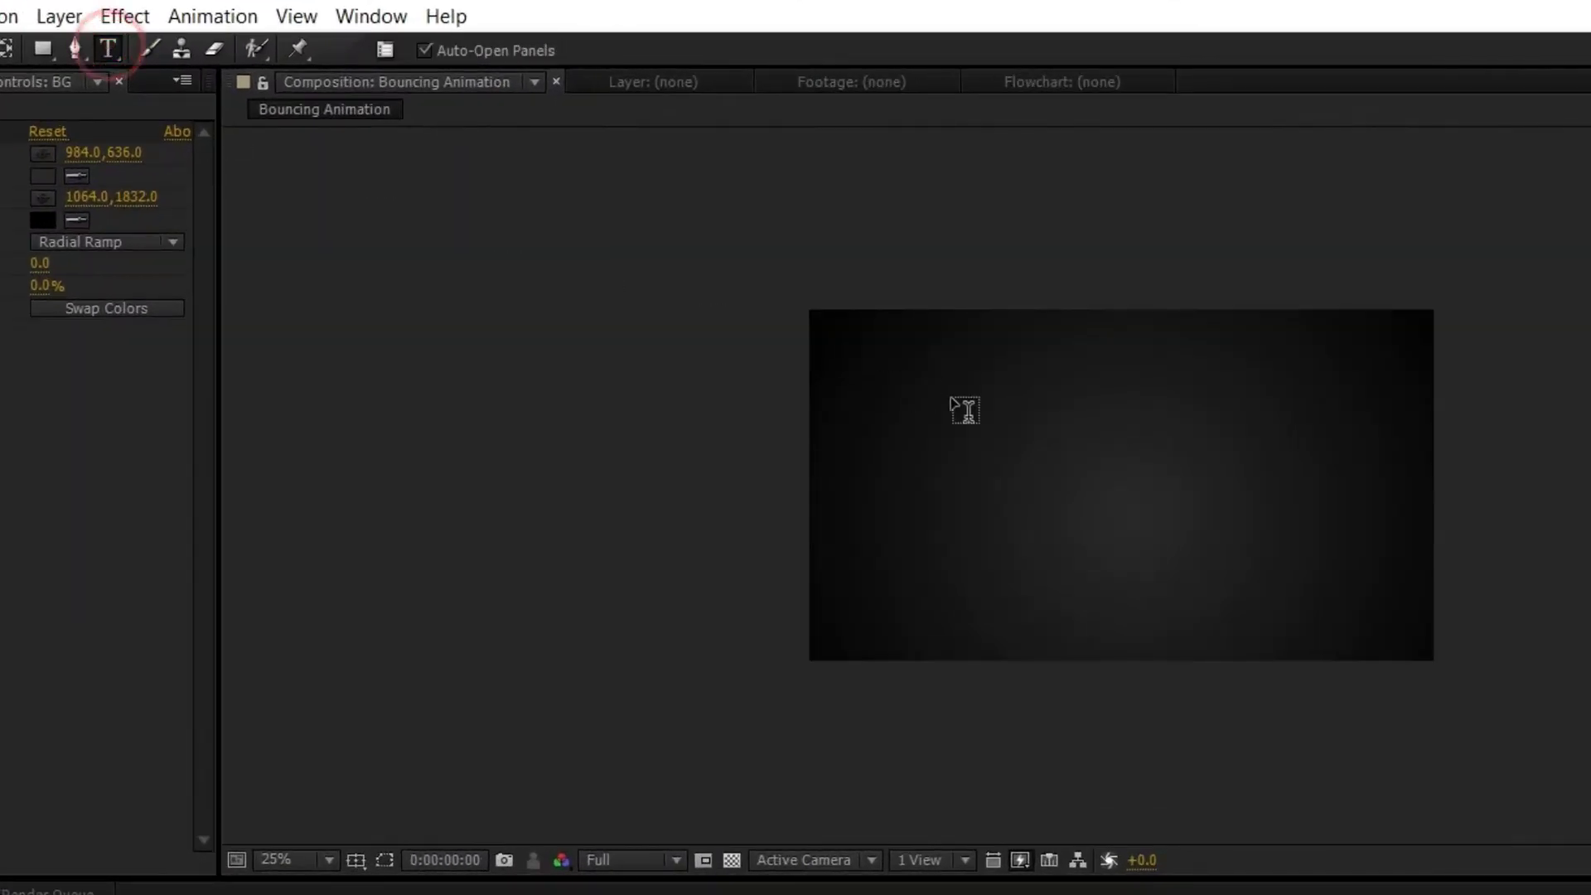
left_click(1081, 485)
type("BUNCE")
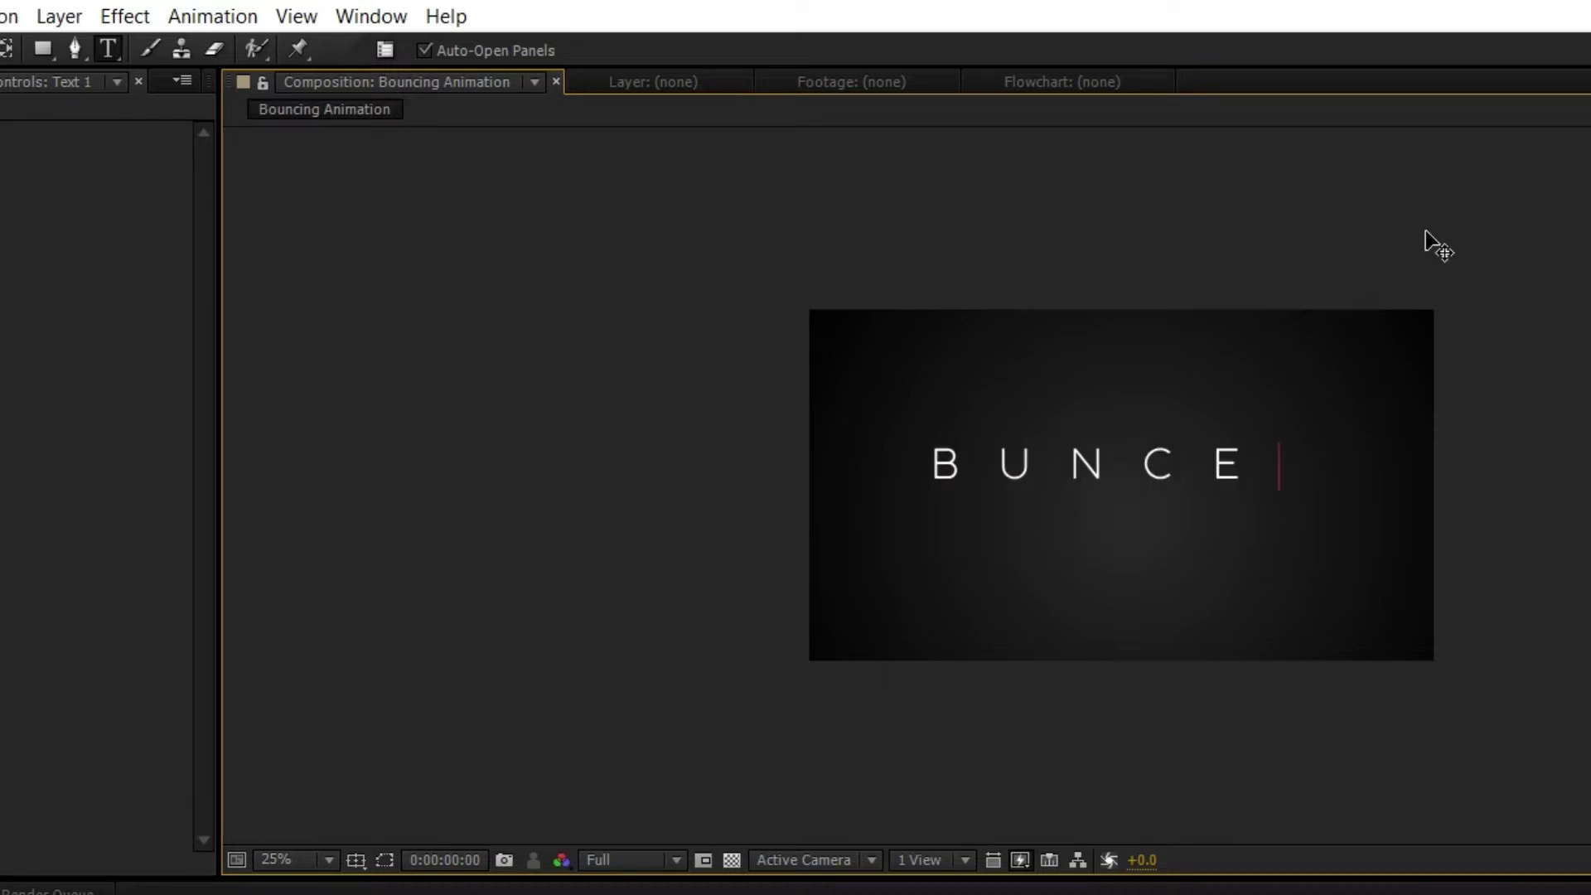
key("BackSpace")
key("BackSpace")
key("BackSpace")
key("BackSpace")
key("BackSpace")
type("B")
type("OUNCE")
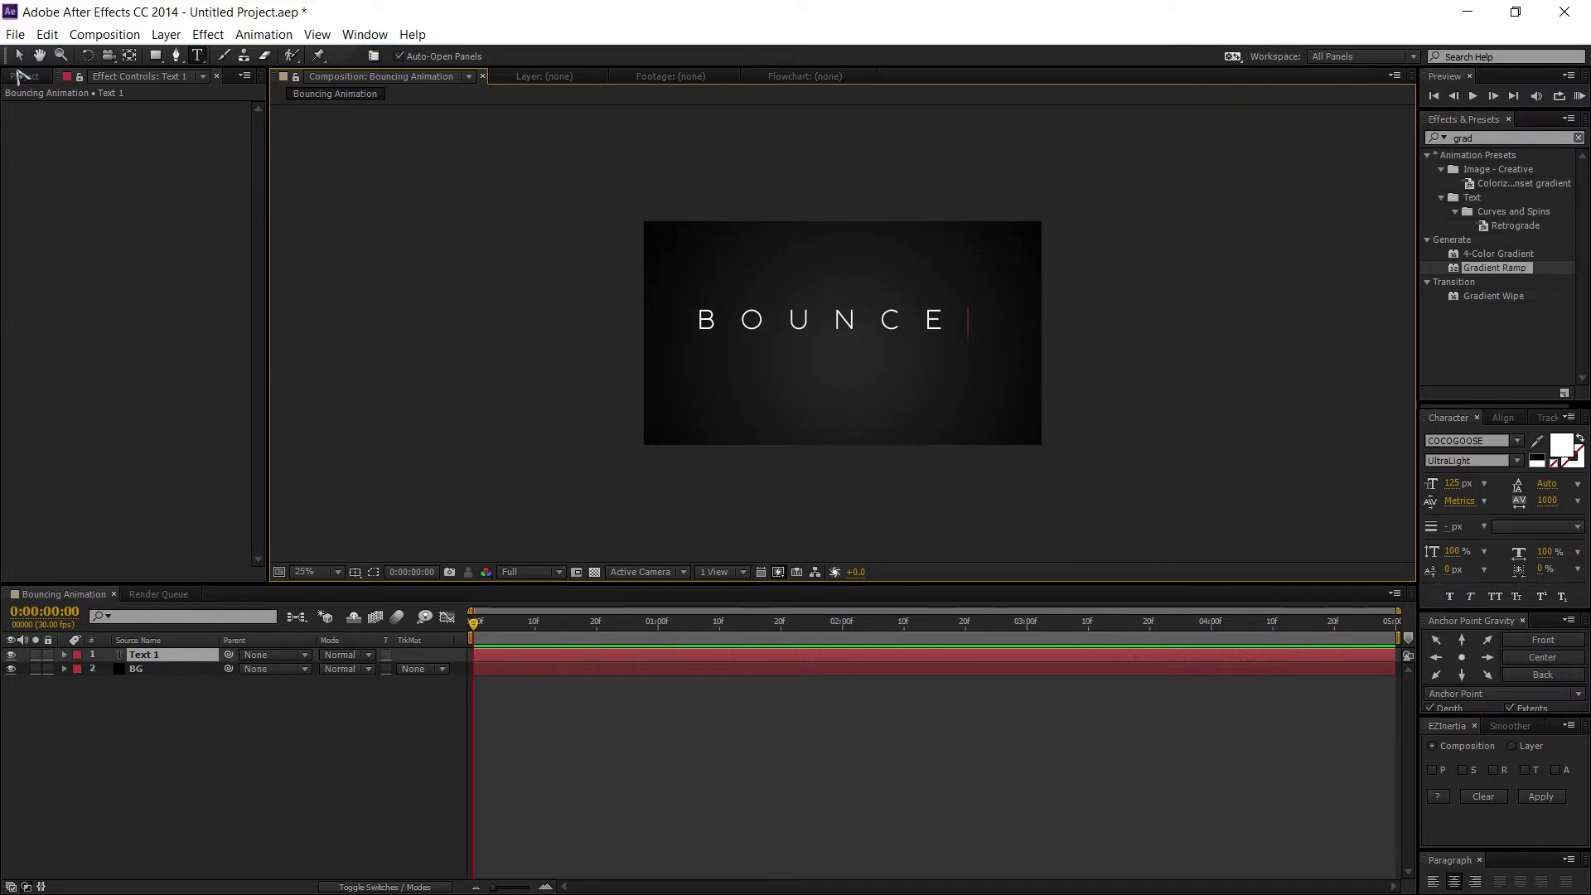
left_click(17, 57)
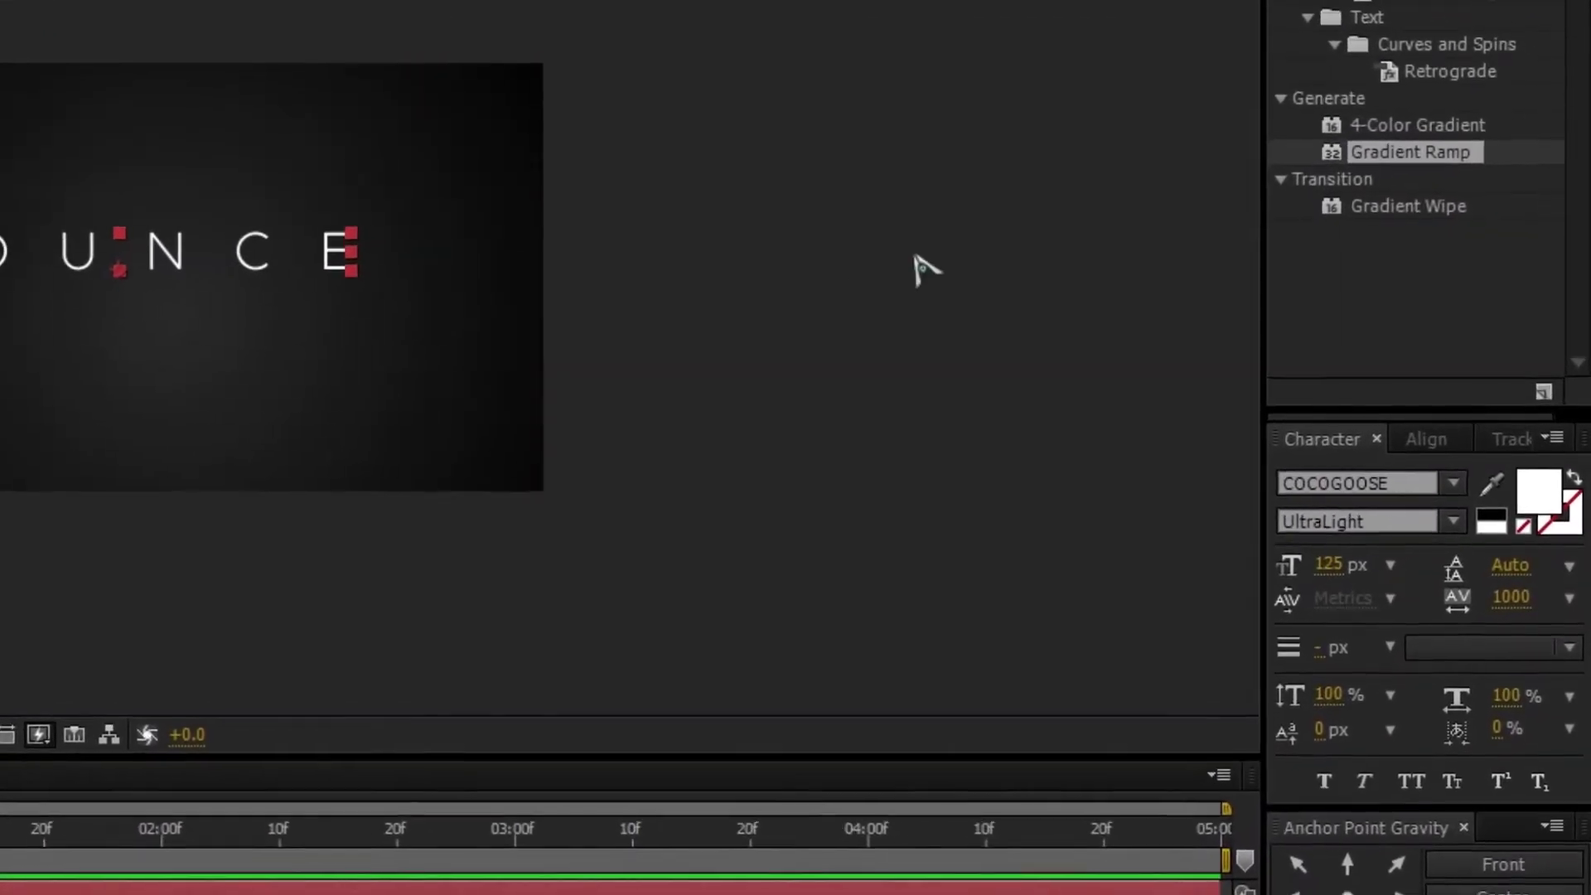
Align the BOUNCE text to the horizontal centre, then select the background layer
left_click(1441, 435)
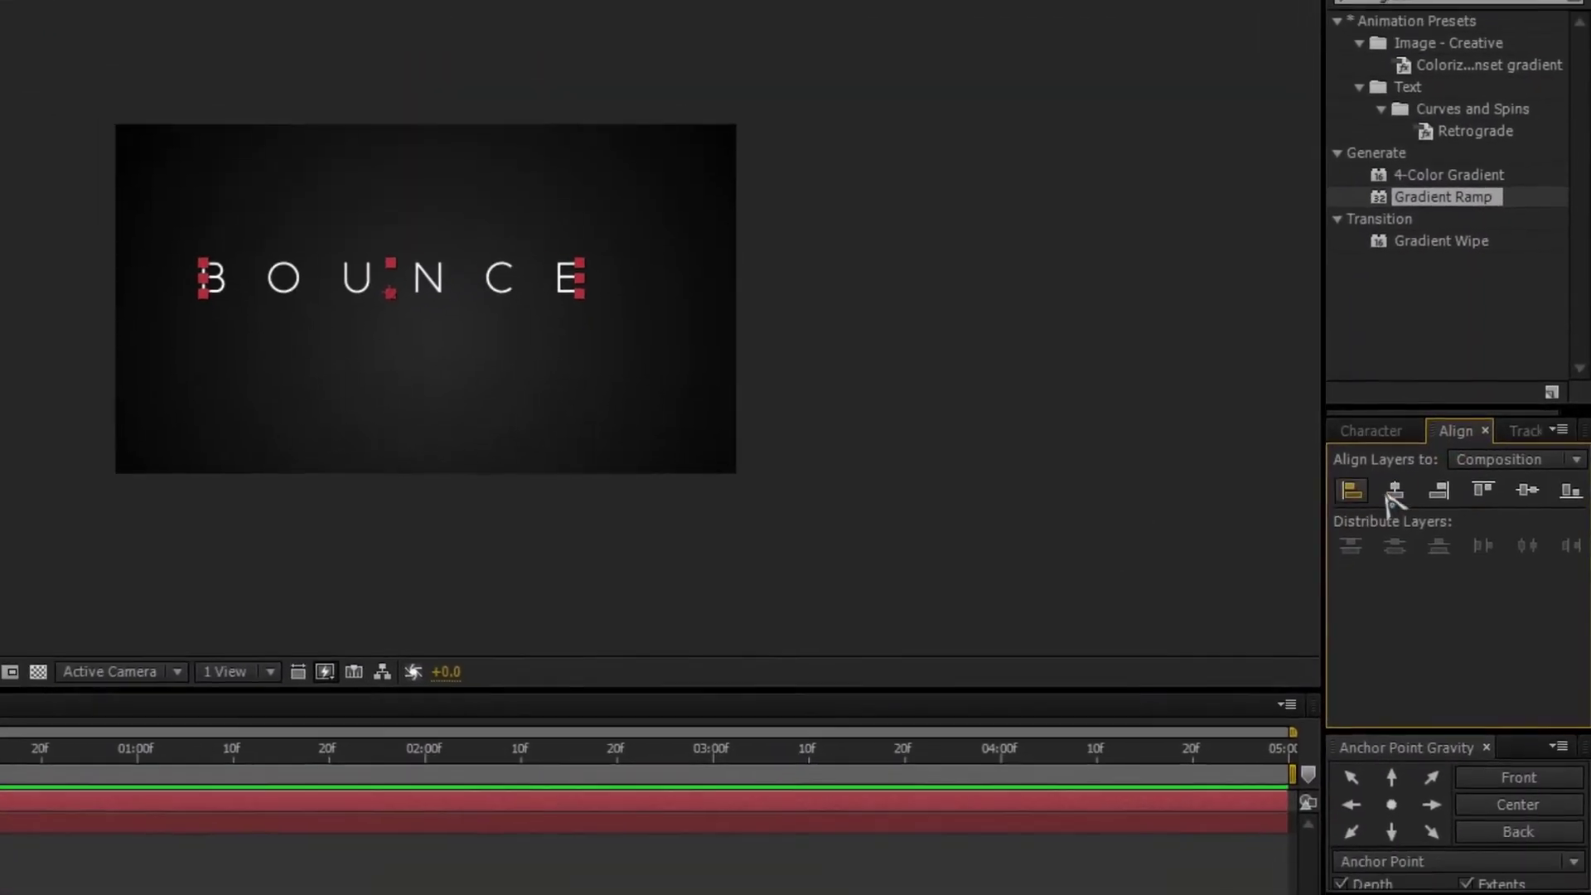
left_click(1384, 496)
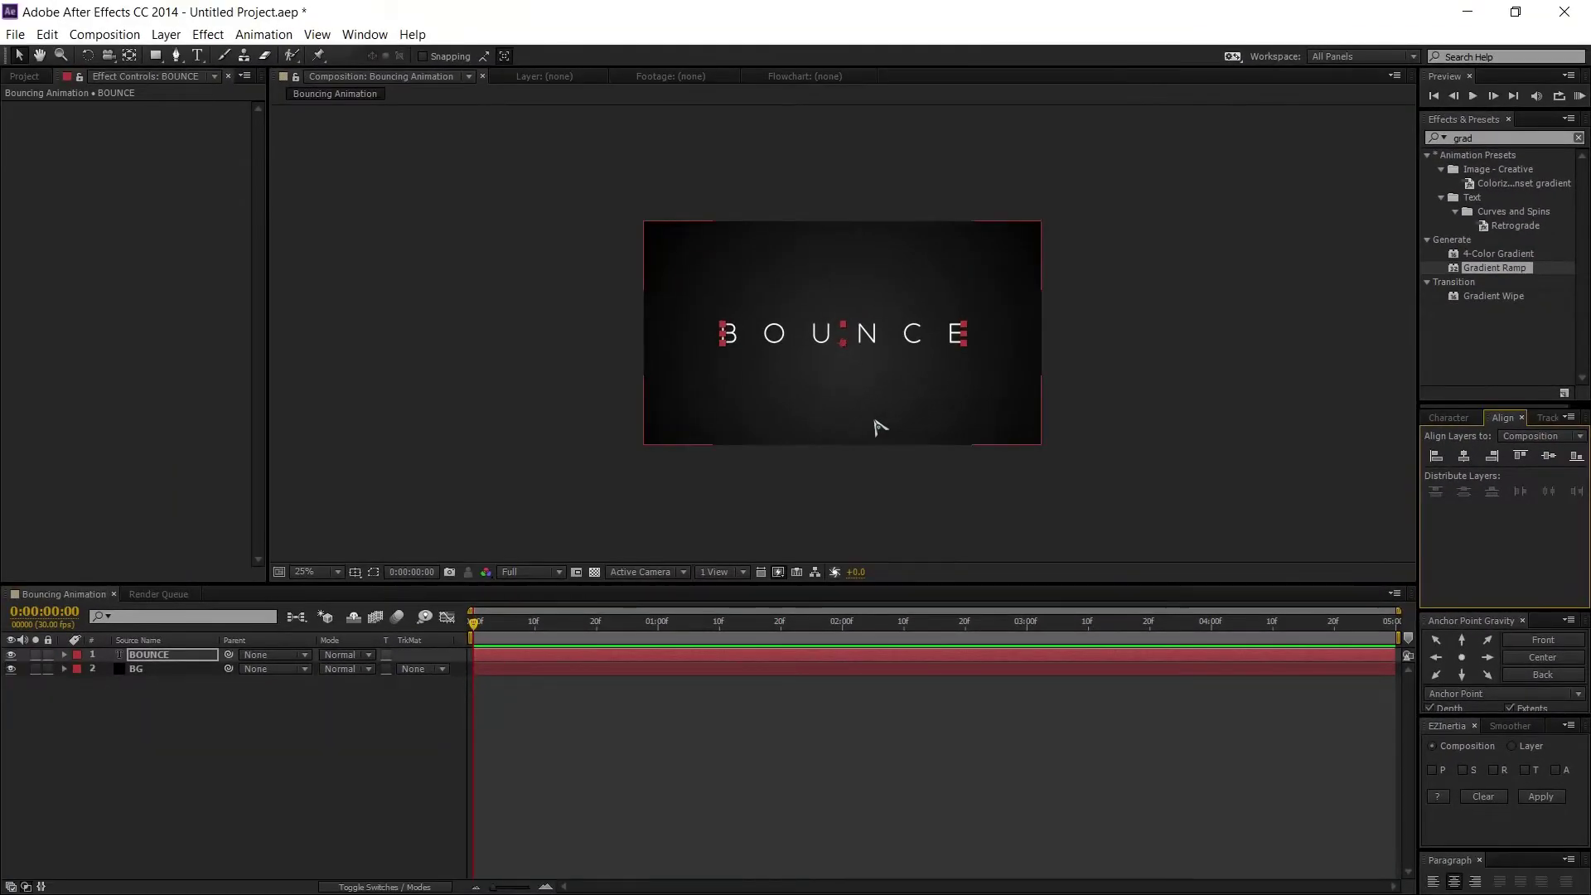
left_click(875, 423)
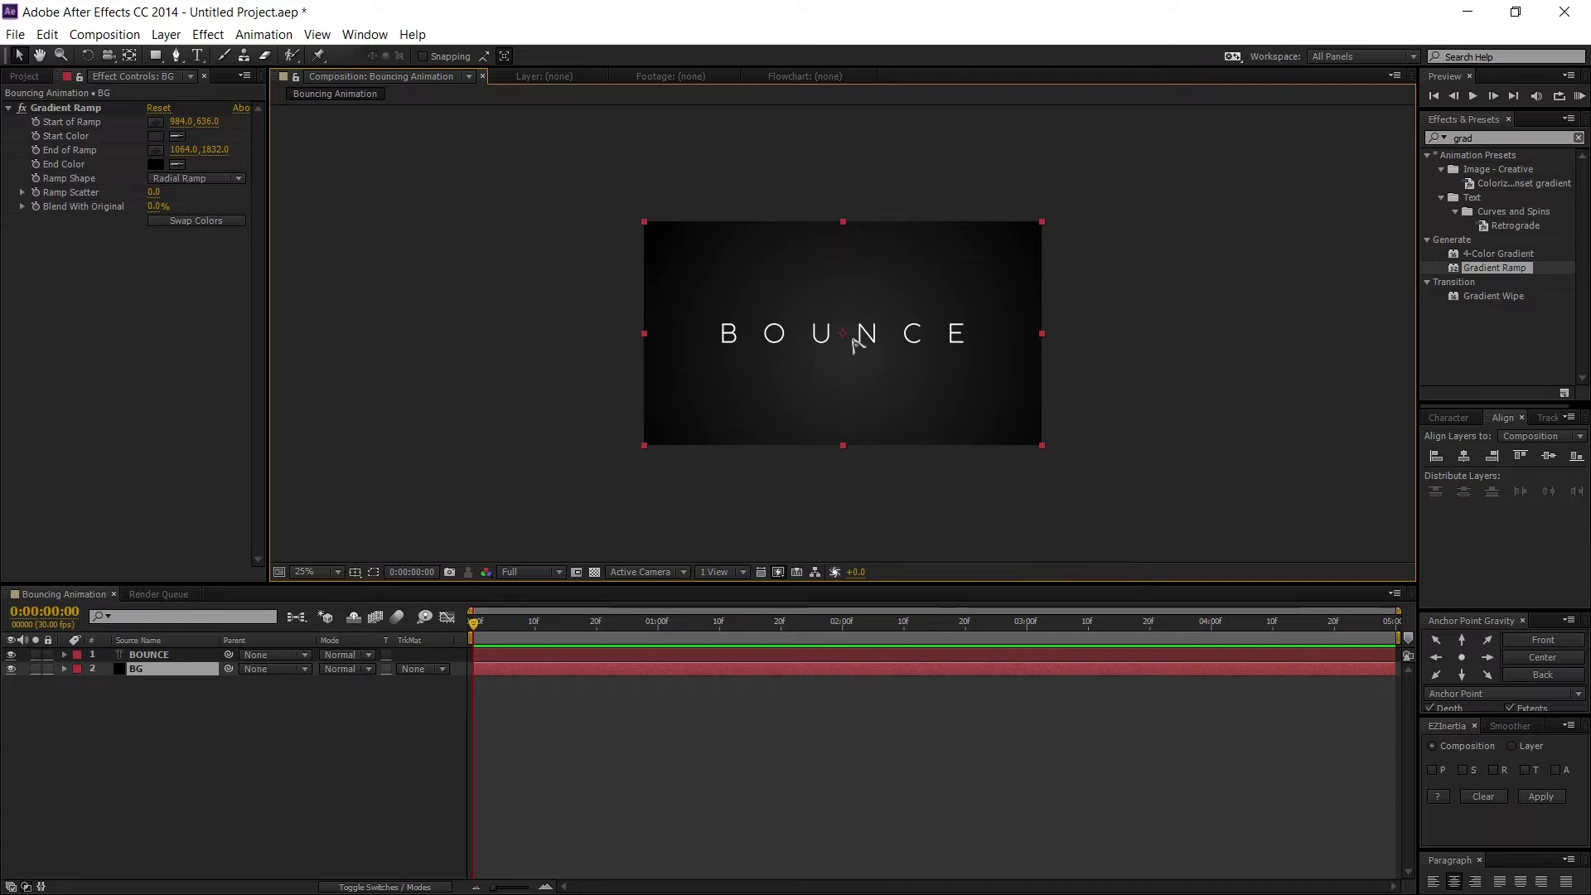
Keep the text tracking at 1000 and set leading to Auto in the Character panel
left_click(1449, 417)
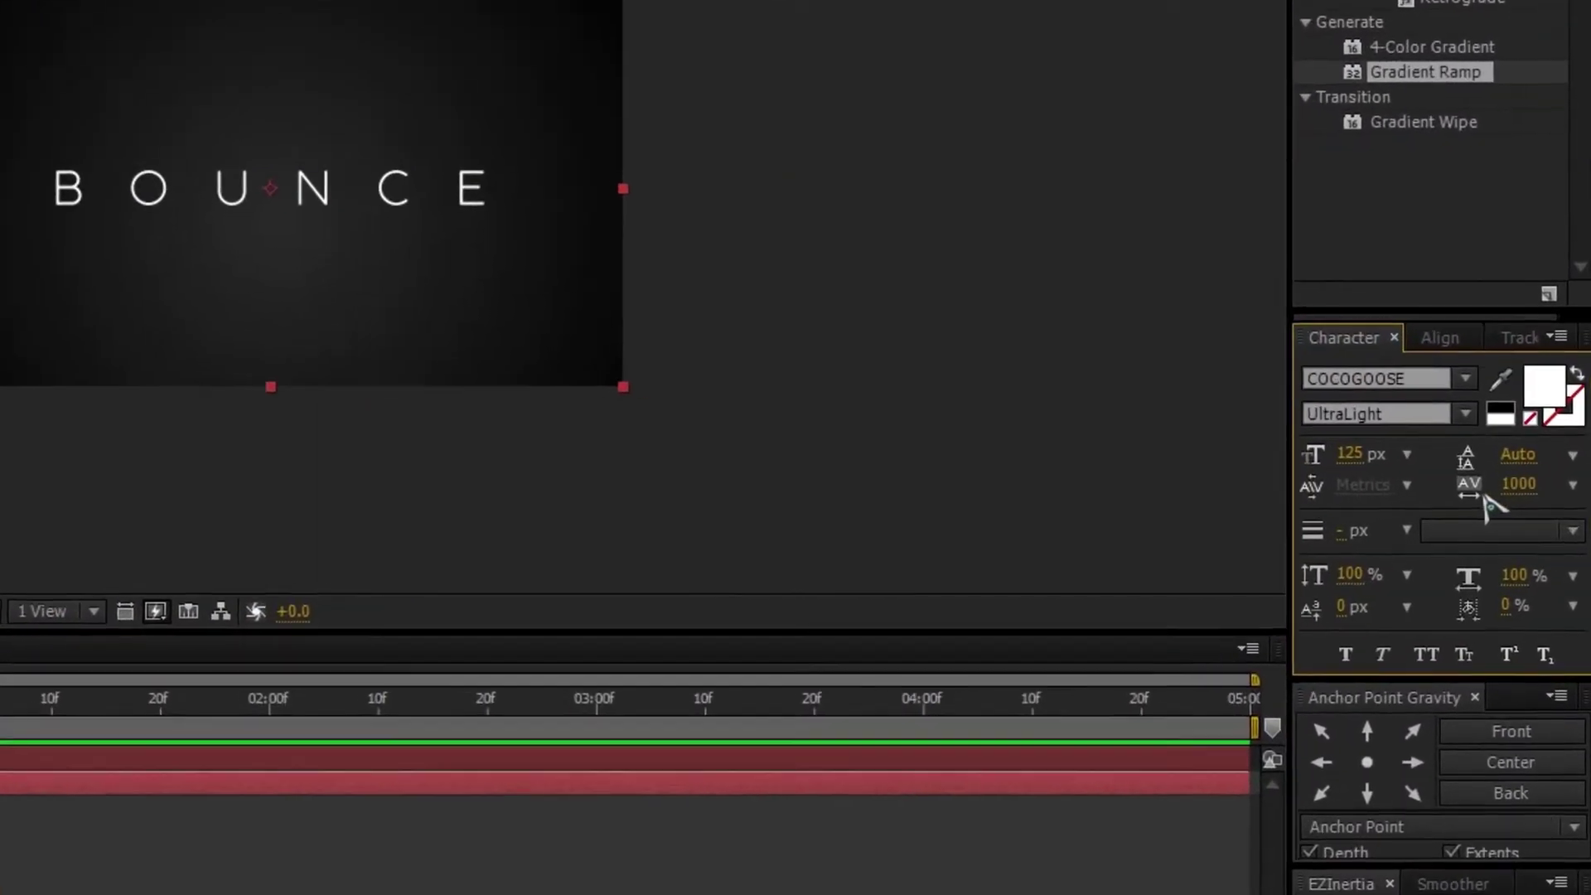
left_click(1512, 482)
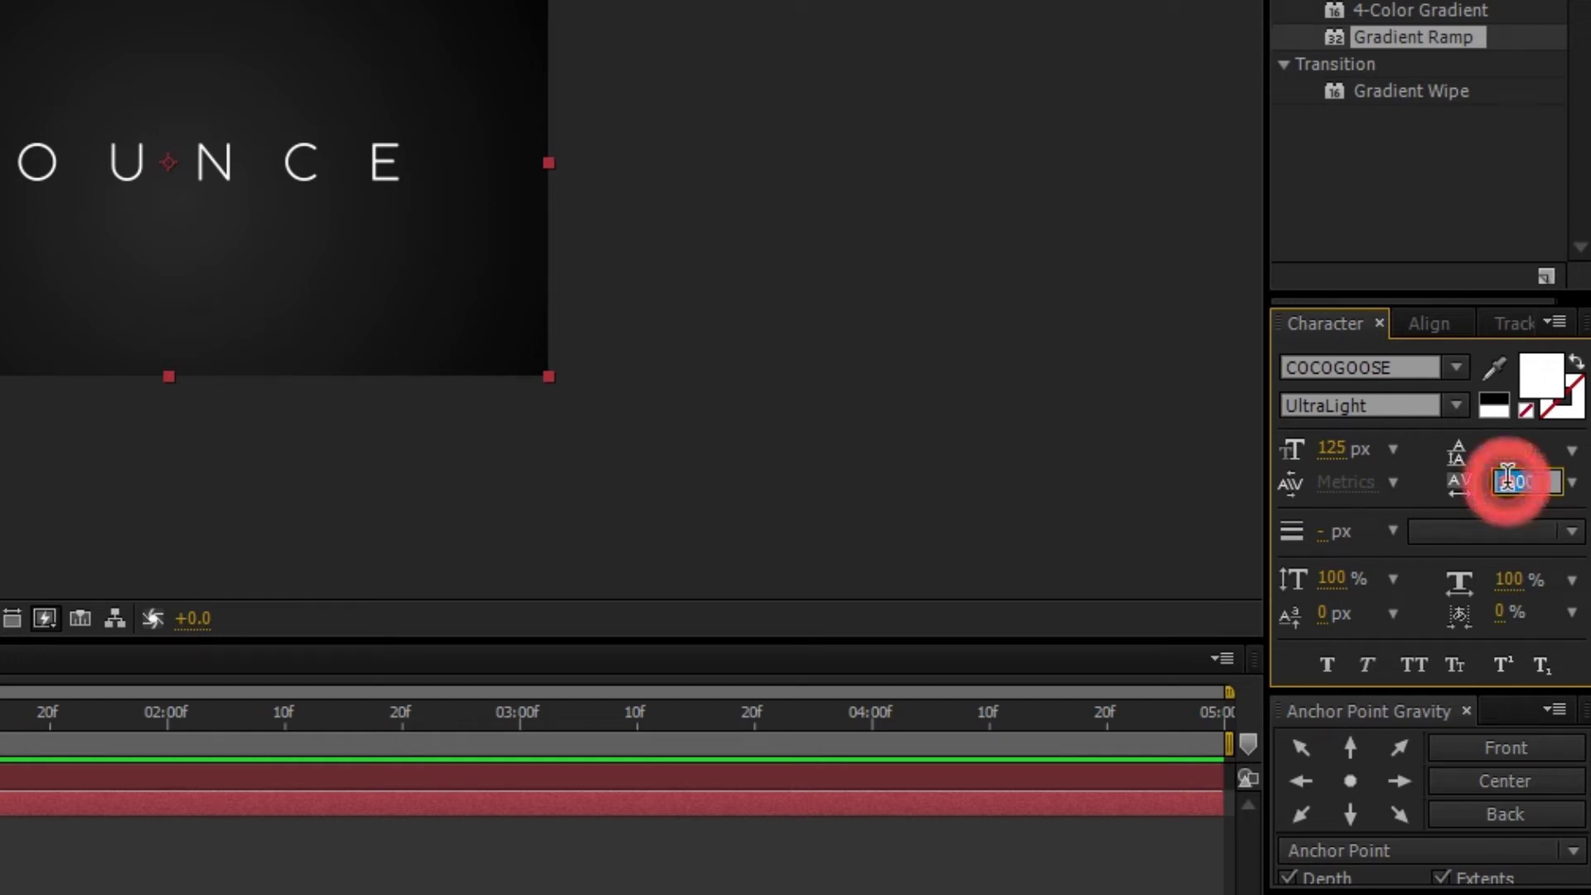
left_click(1571, 450)
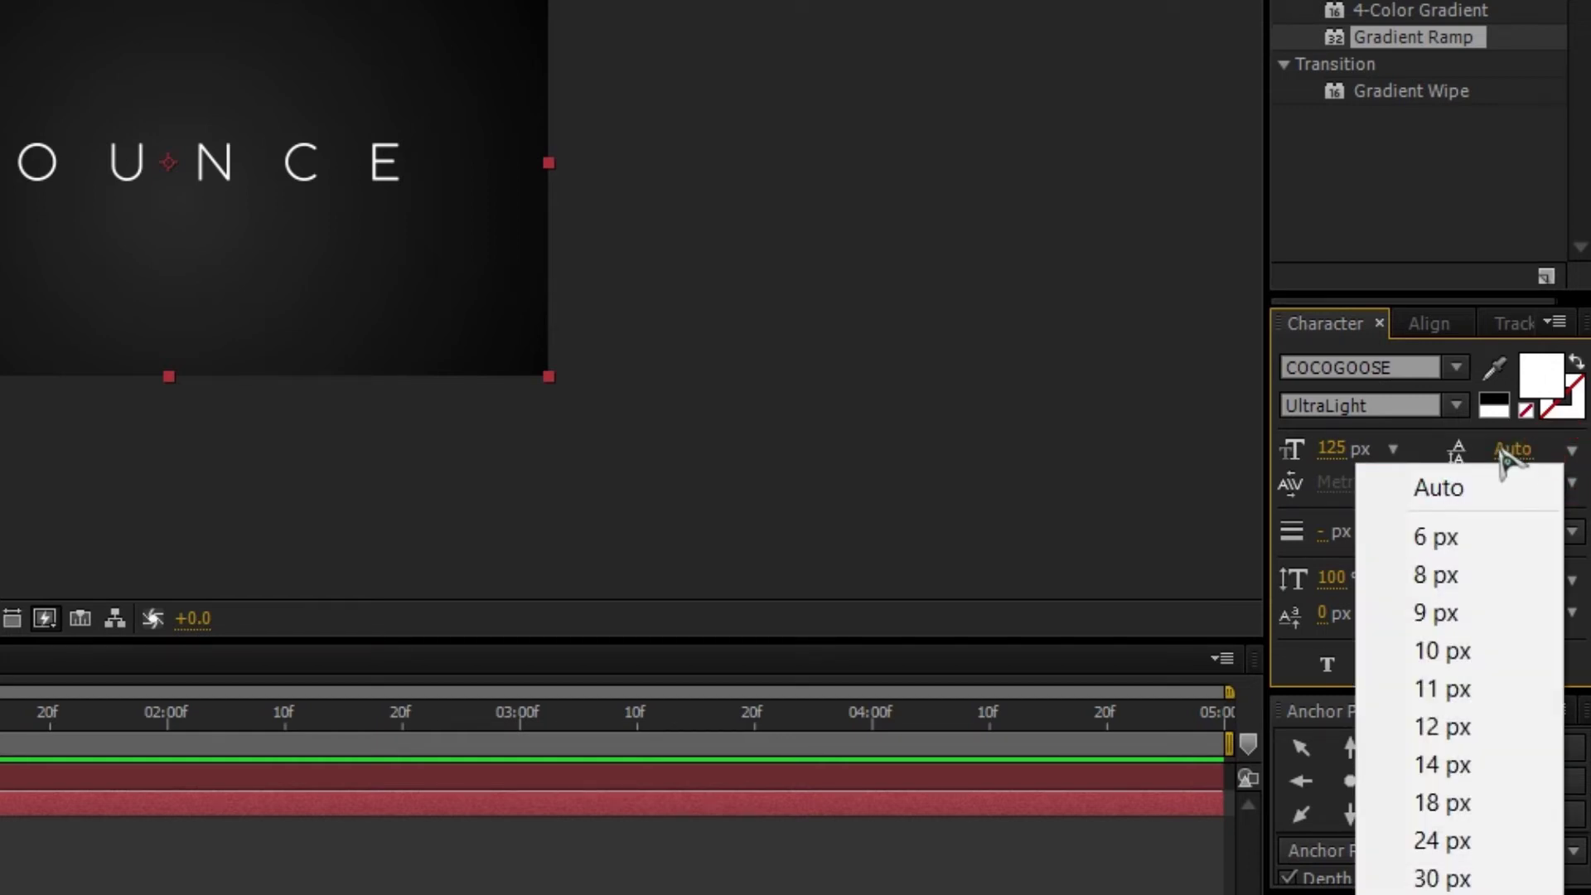
left_click(1511, 450)
left_click(1505, 489)
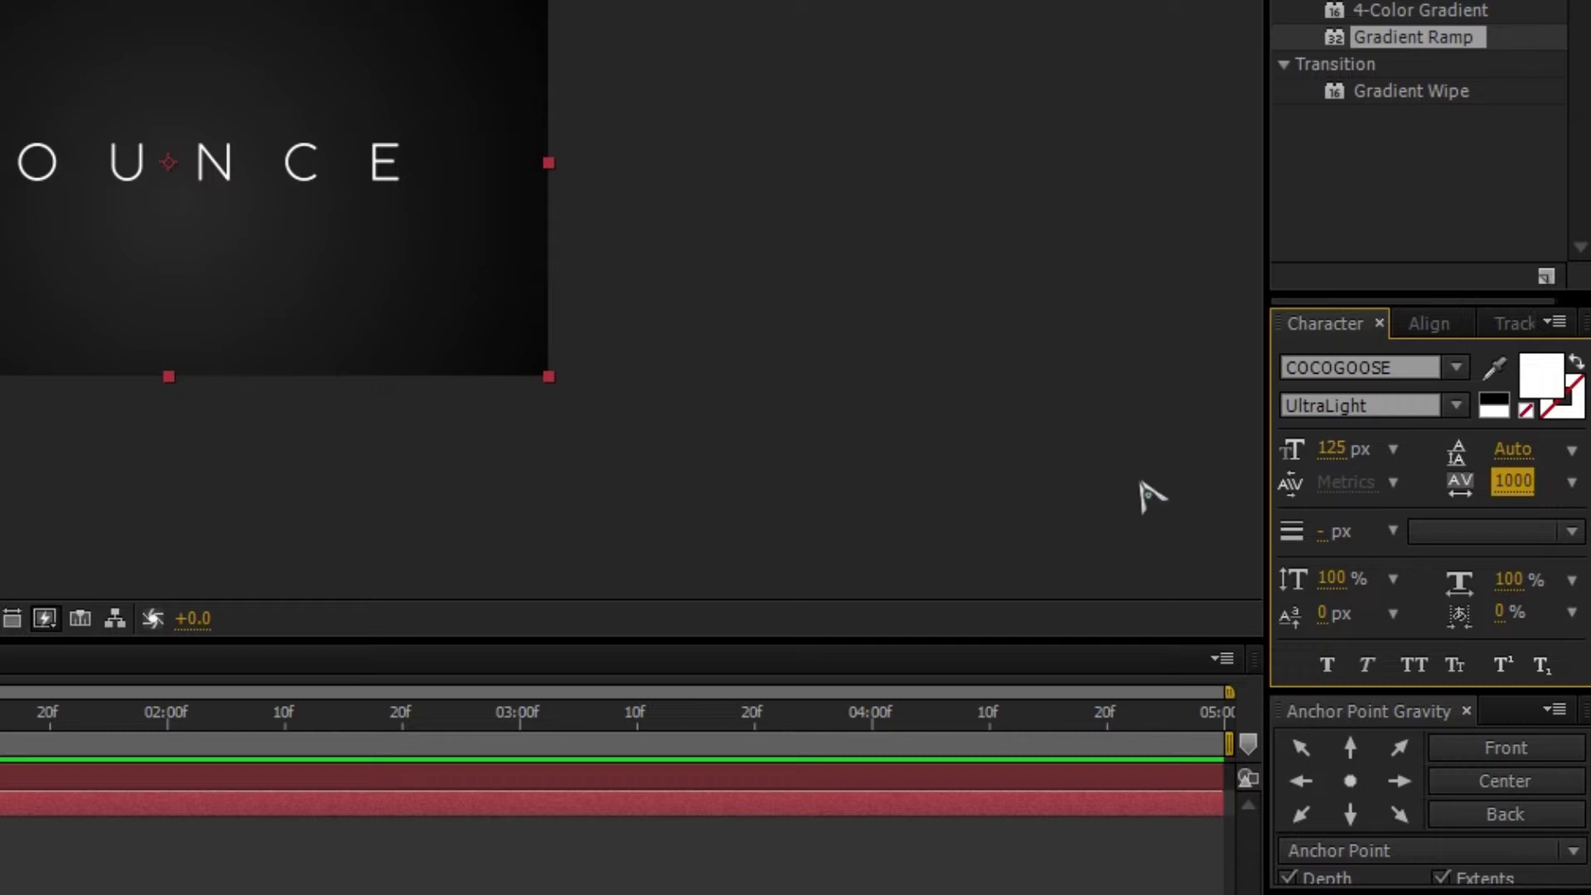
left_click(741, 450)
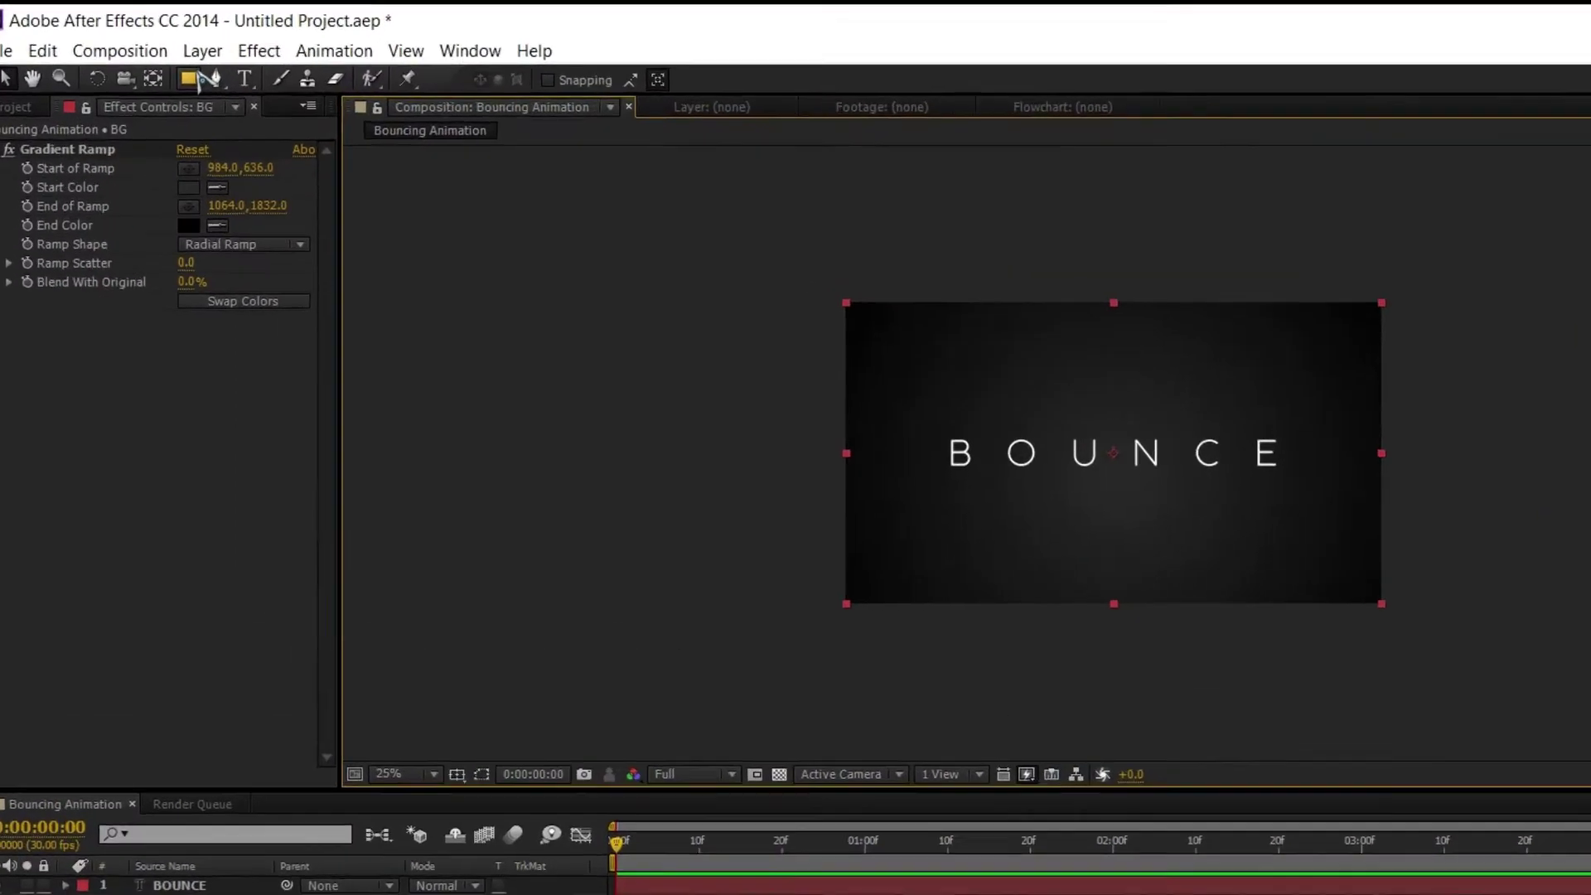
Switch to the Ellipse Tool and deselect all layers
left_click_drag(155, 56, 254, 95)
left_click_drag(444, 193, 442, 194)
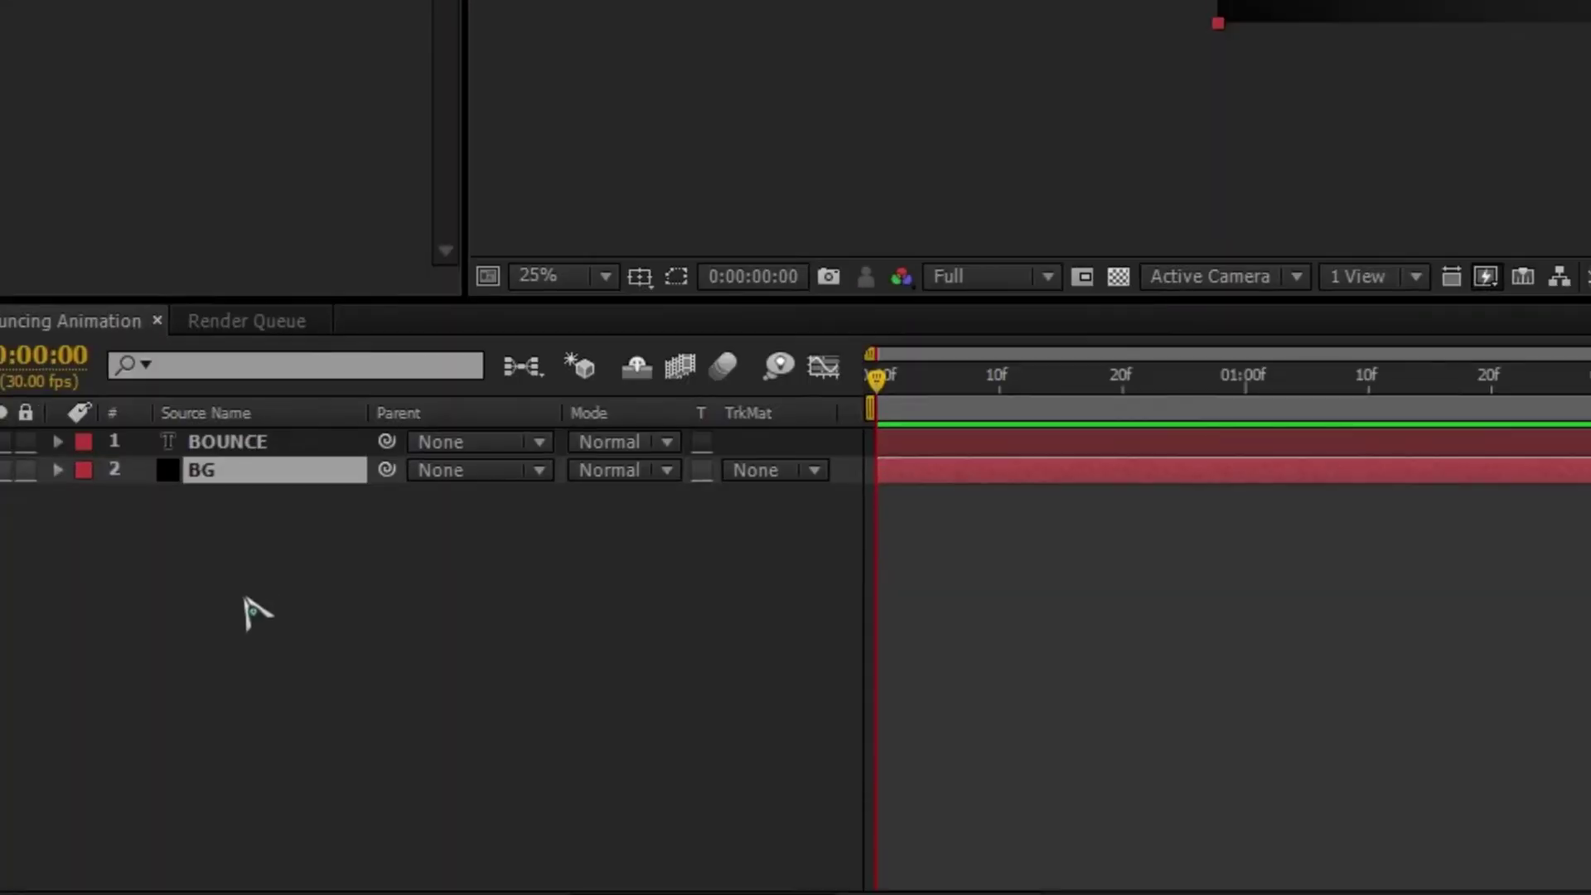
left_click(219, 593)
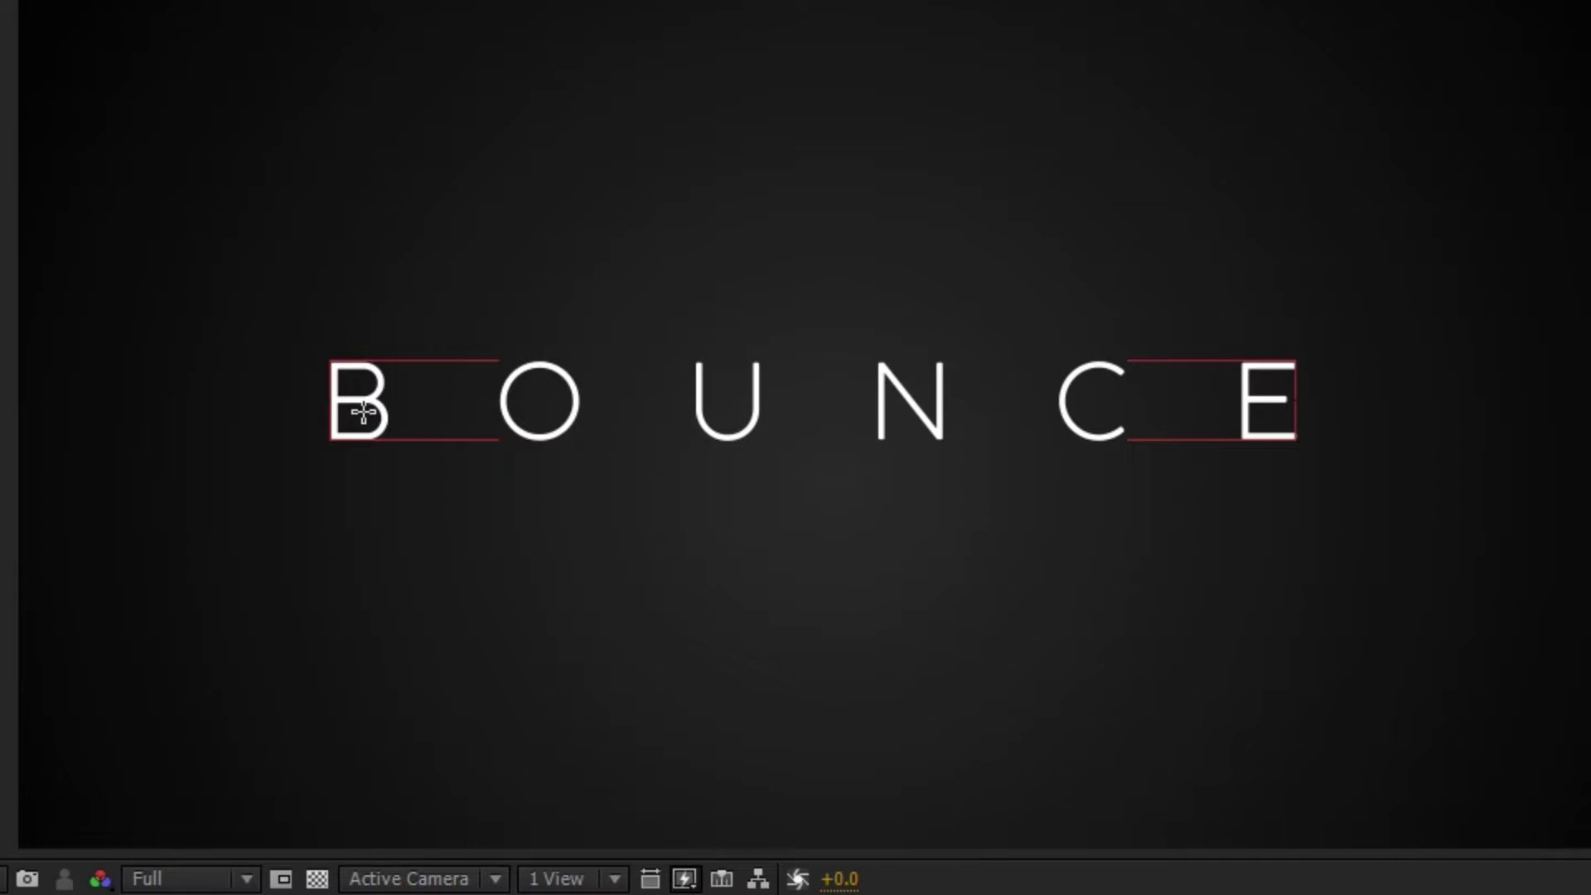
Draw a perfect green circle centred over the letter B
key("ctrl+shift")
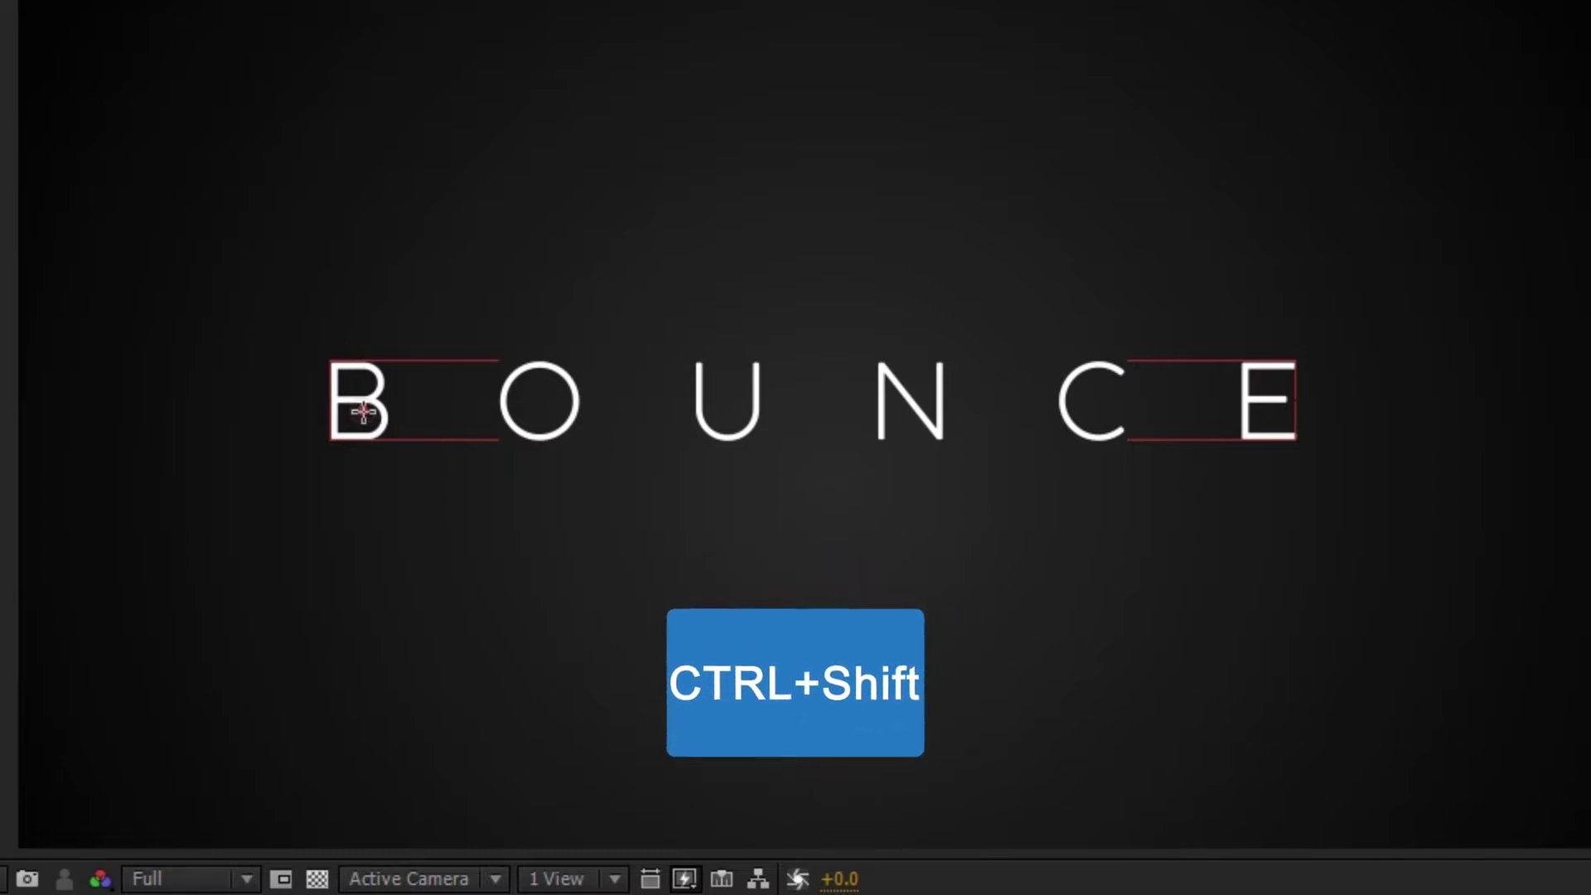
left_click_drag(363, 412, 396, 477)
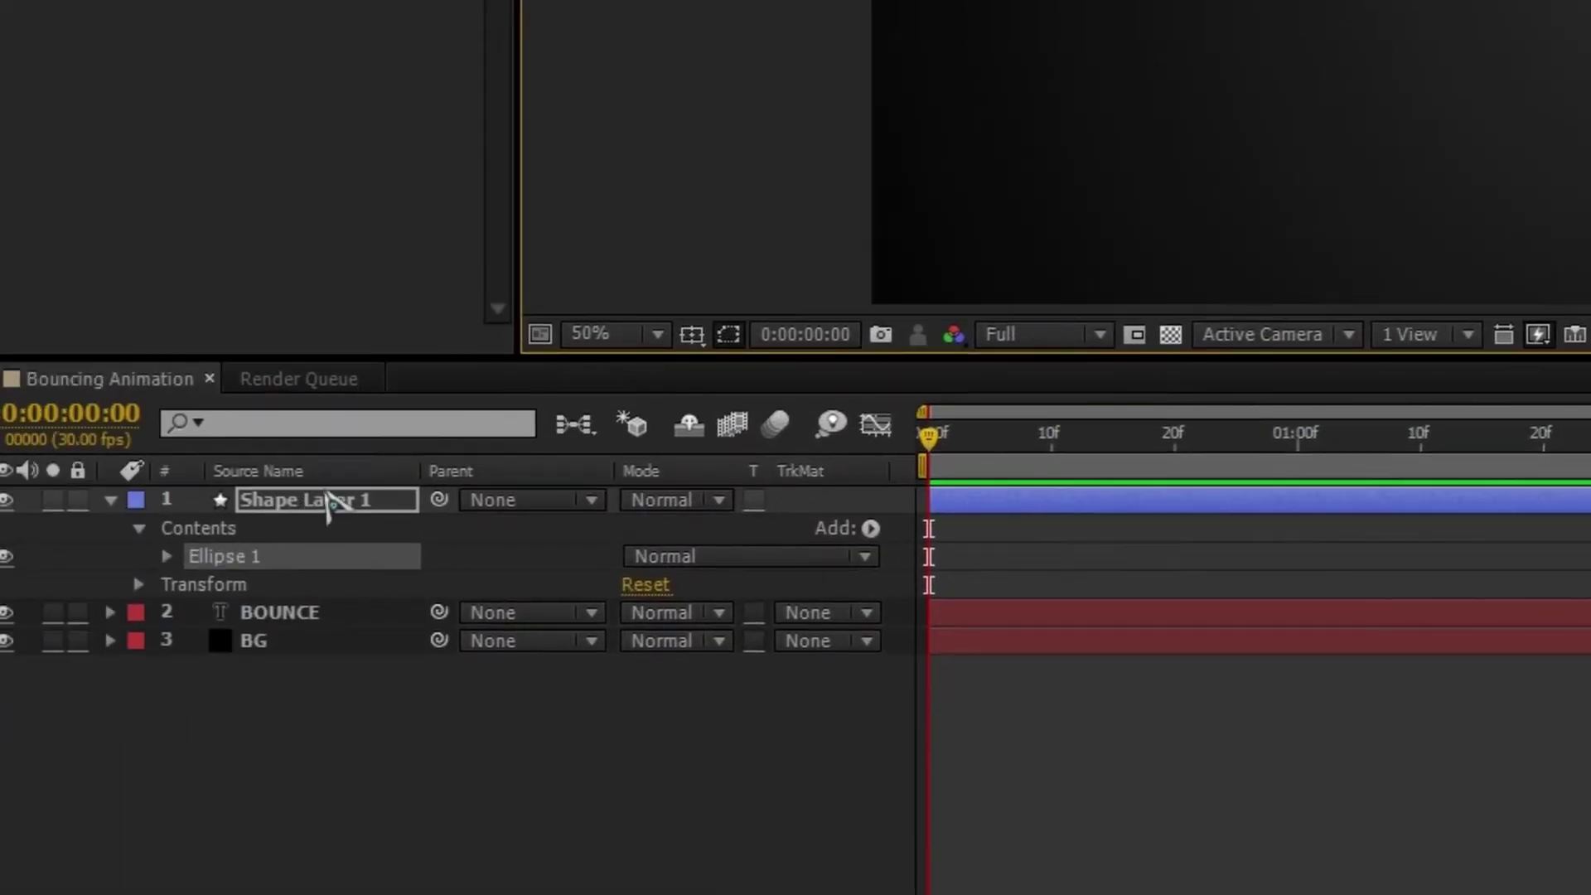
left_click(326, 500)
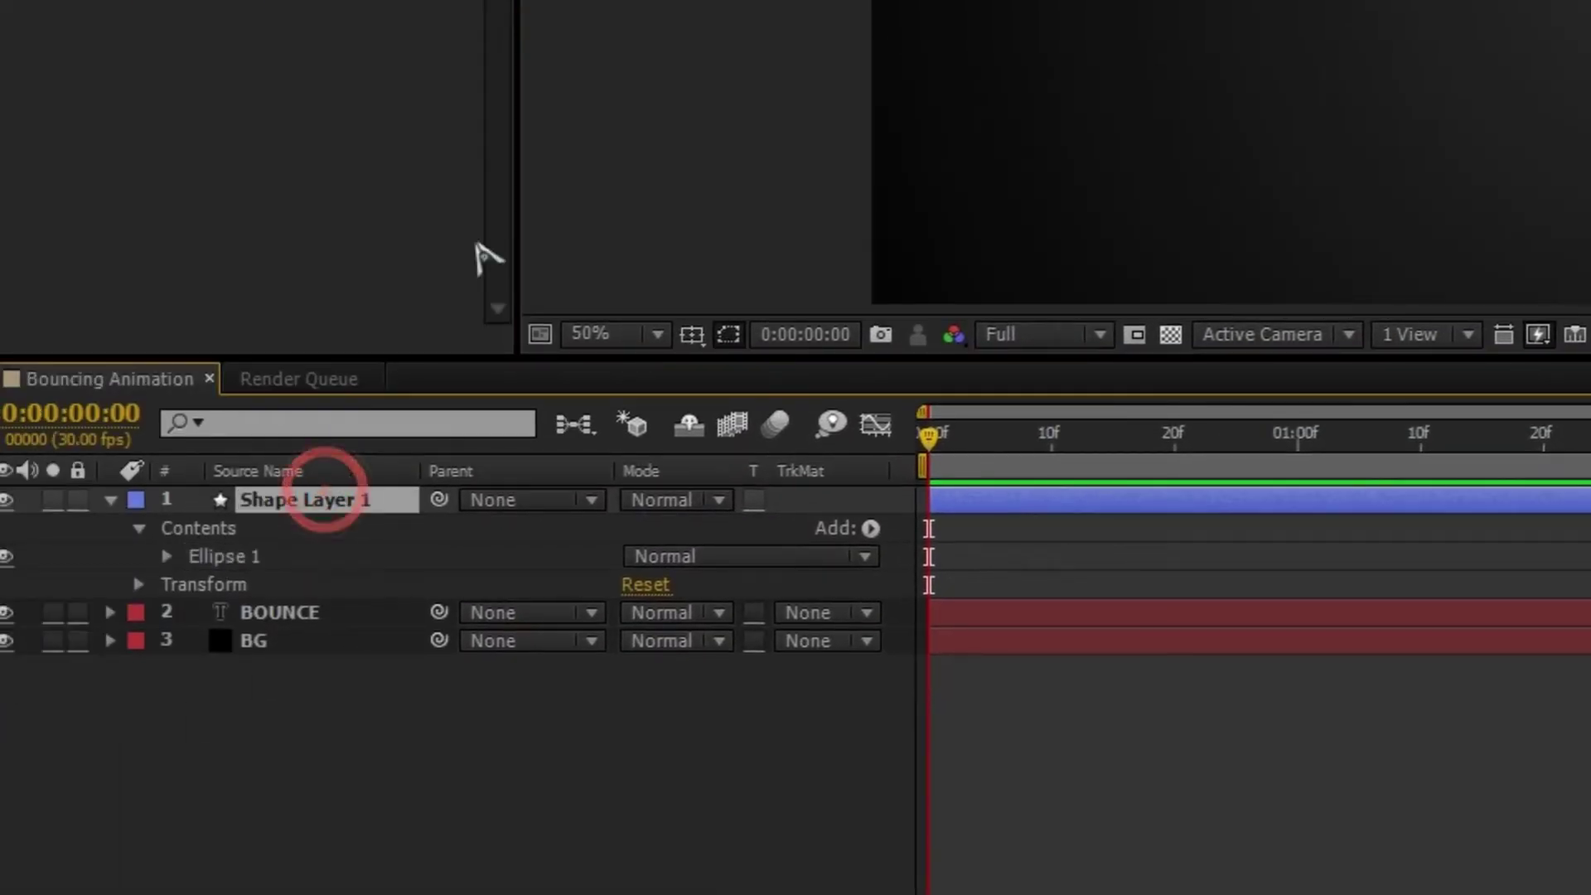
Rename the shape layer to ball and move it beneath the BOUNCE text layer
key("Return")
type("ball")
key("Return")
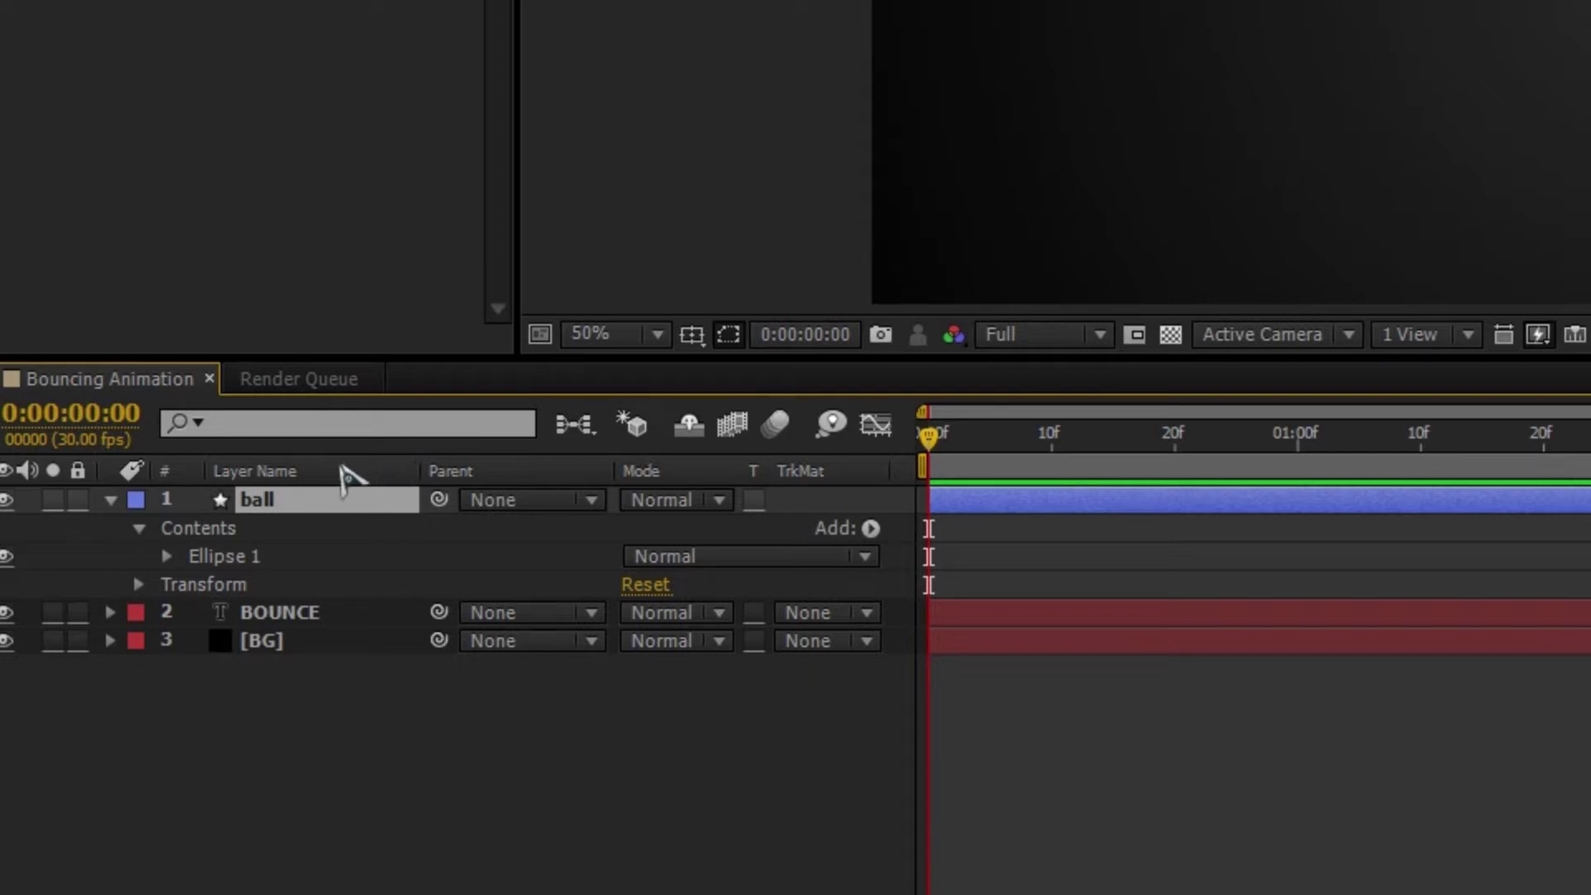
left_click_drag(254, 509, 273, 623)
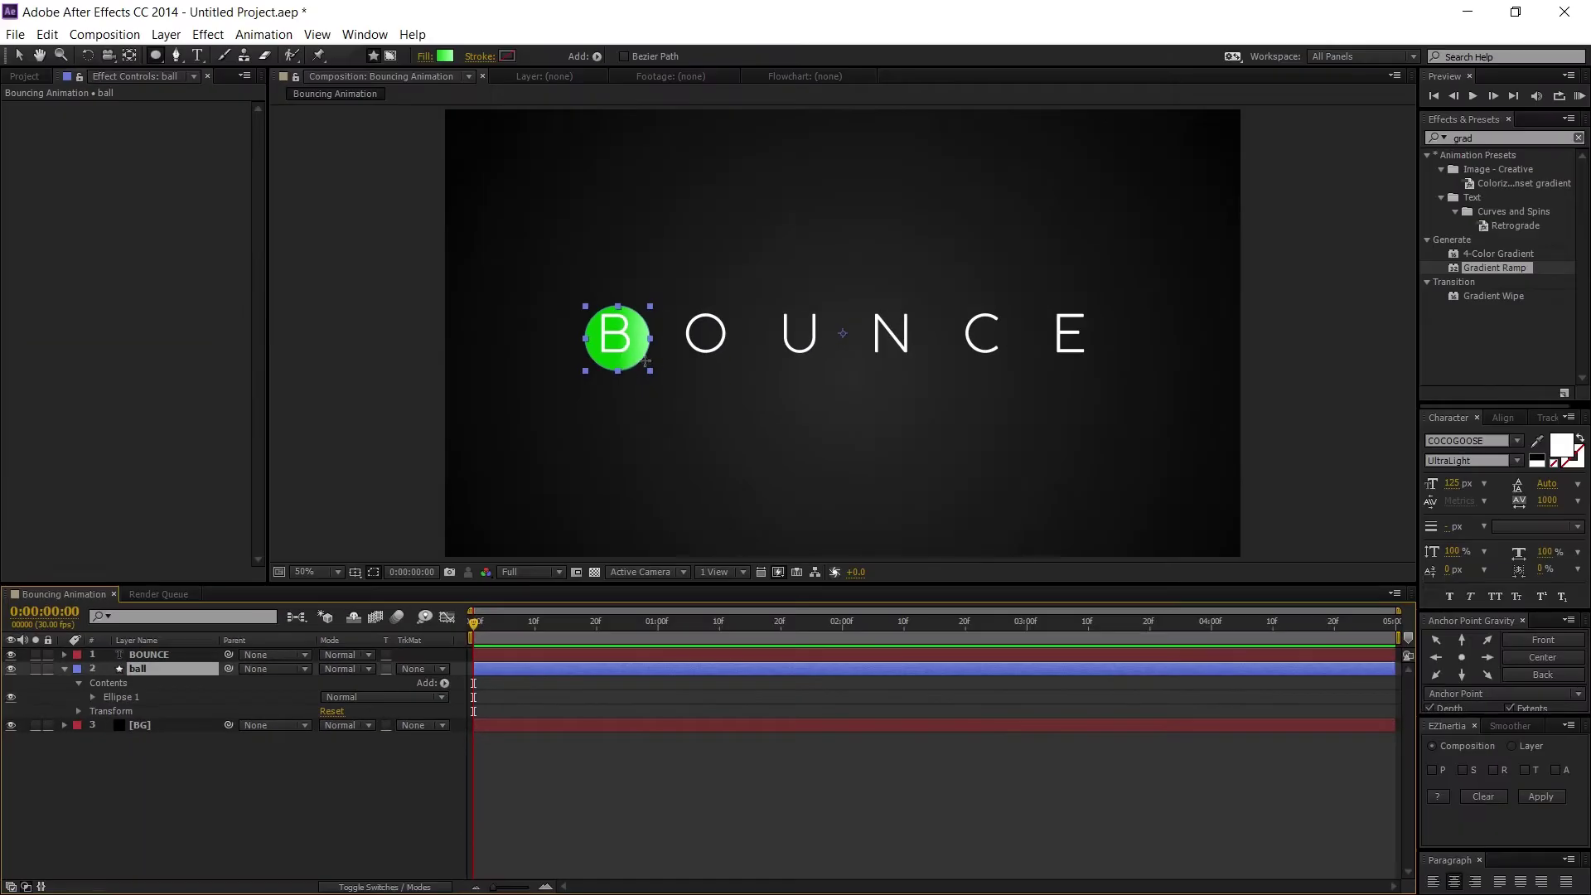
Centre the ball horizontally and vertically with Align, then drag it back onto the B
key("v")
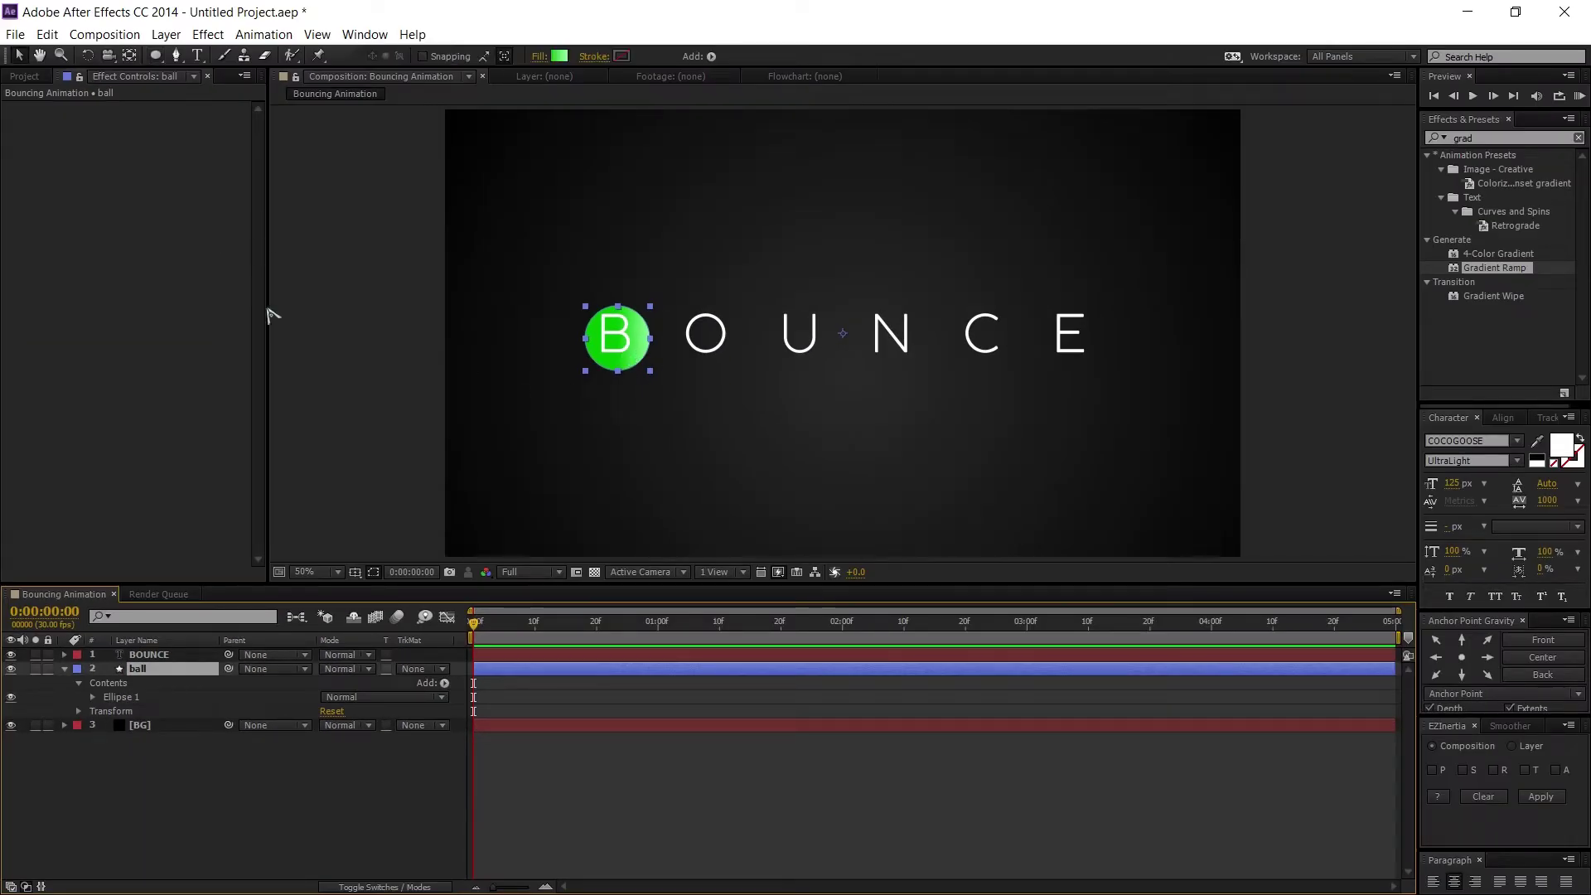
left_click(1503, 418)
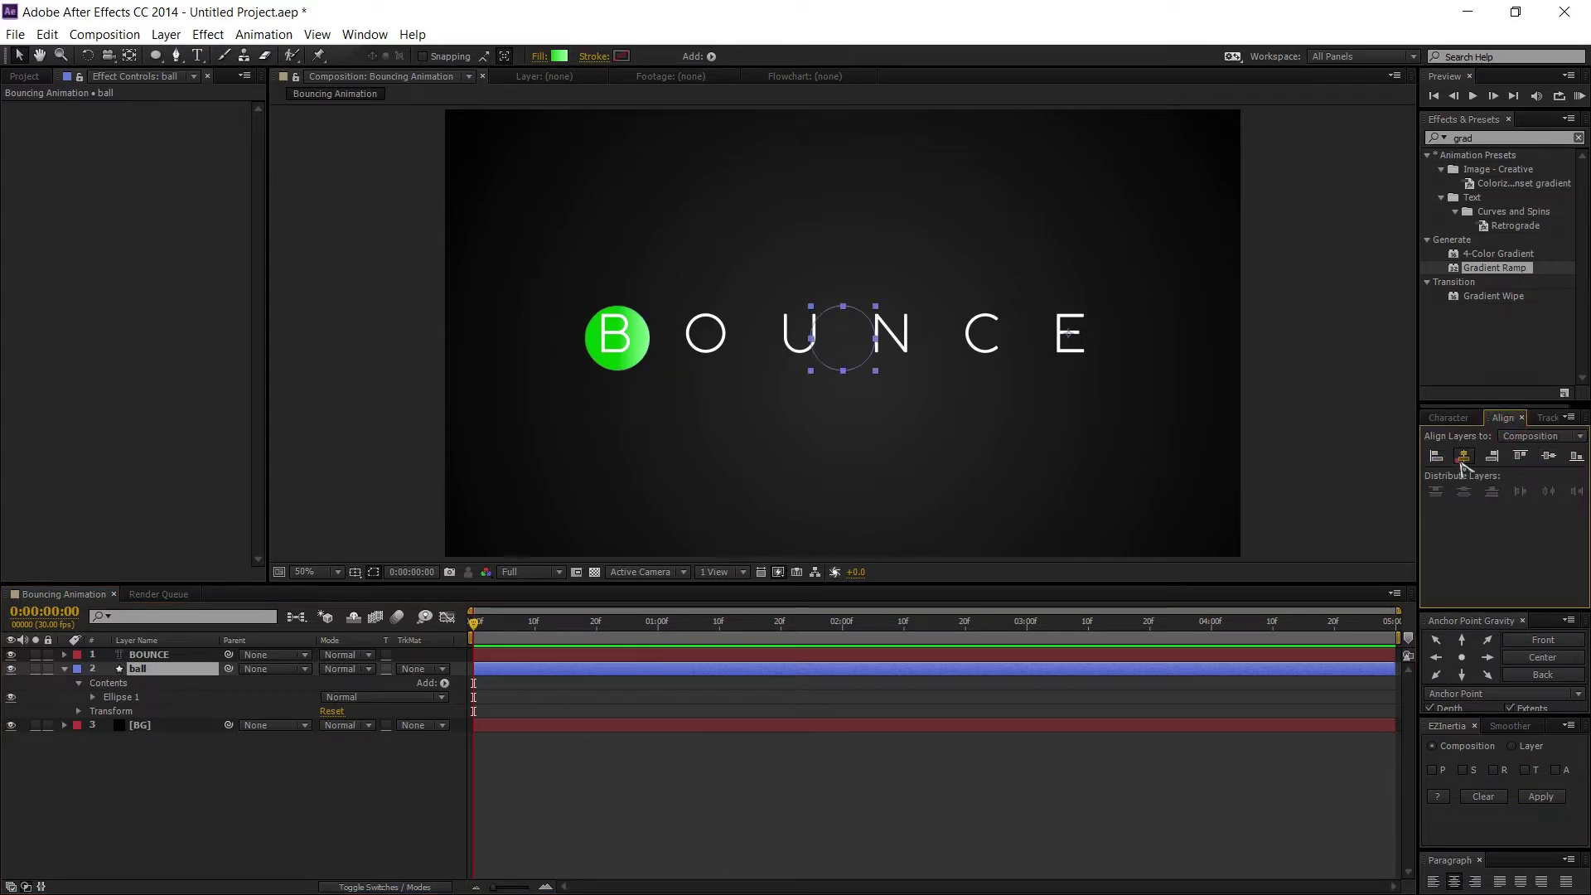
left_click(1464, 456)
left_click(1546, 456)
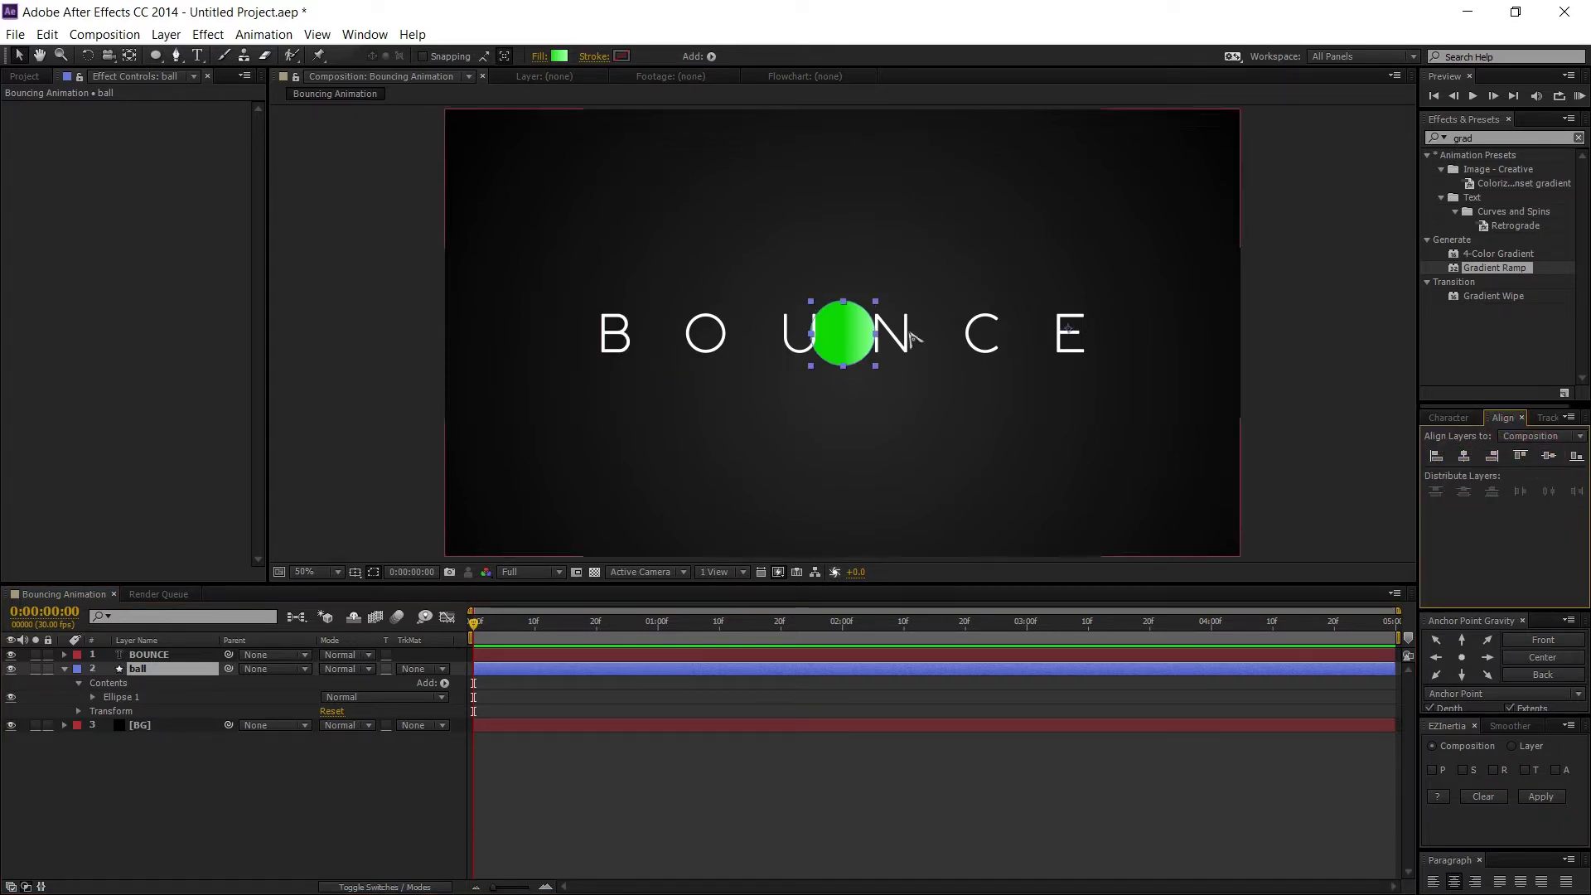
left_click_drag(854, 342, 625, 358)
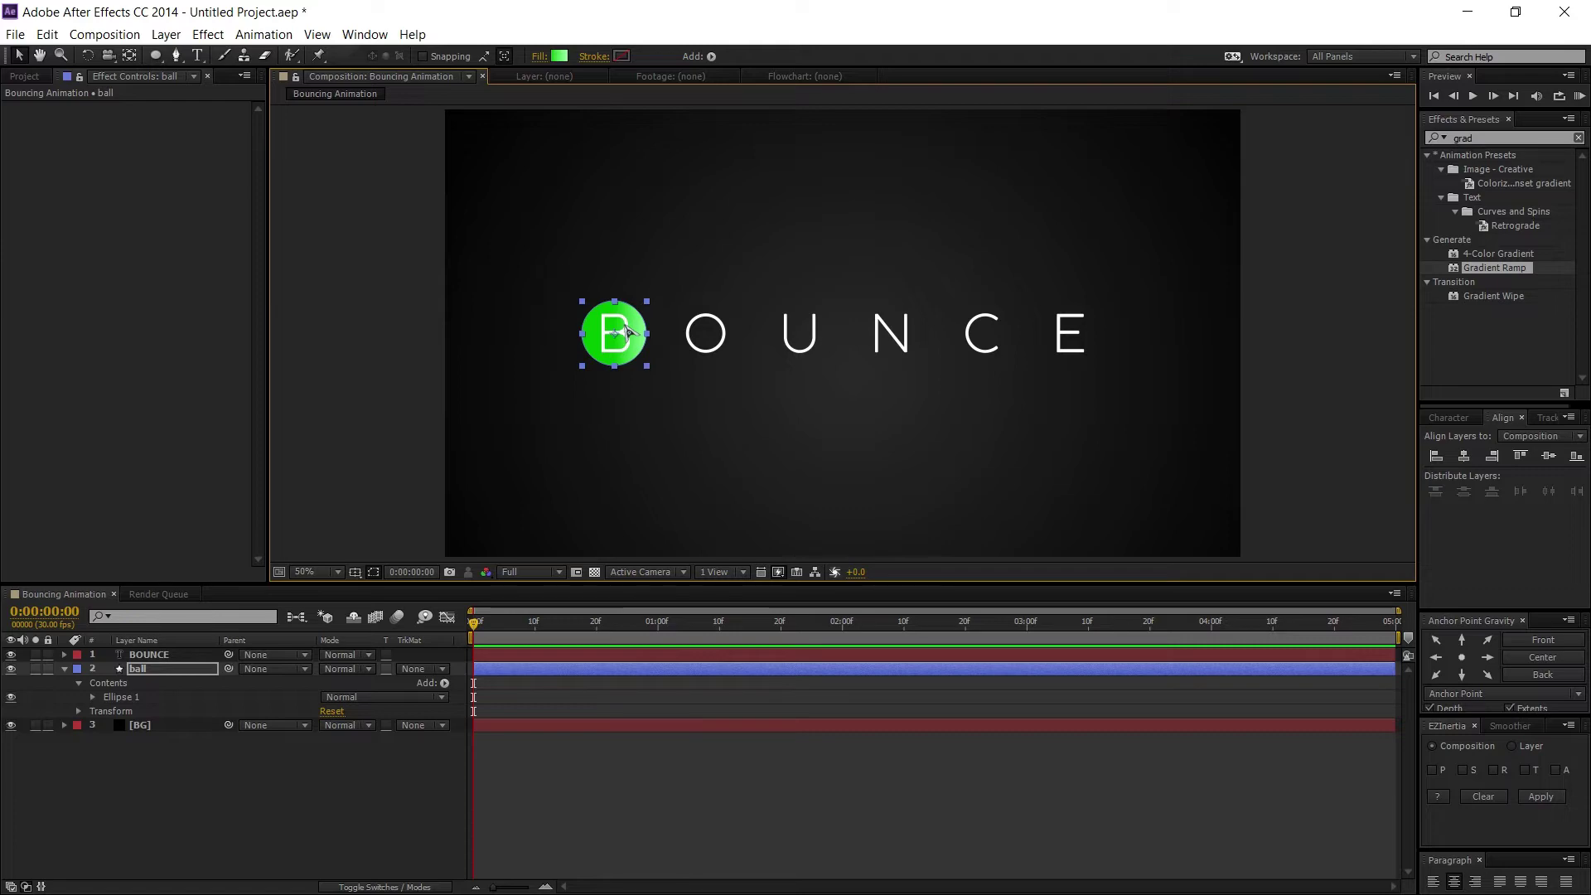
left_click(48, 34)
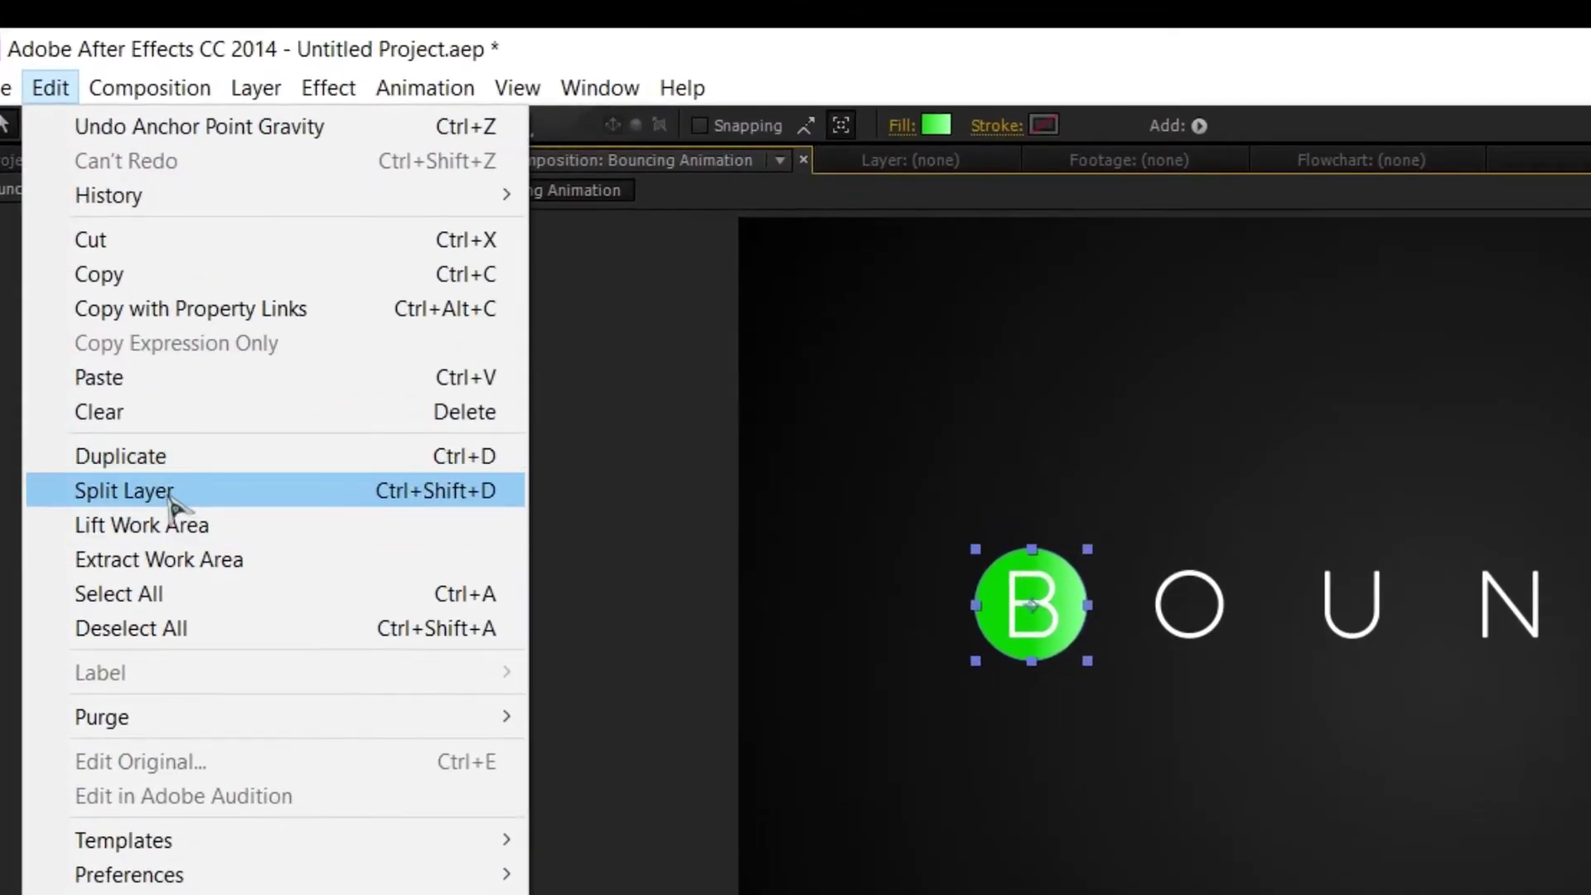
Duplicate the ball layer until there are six ball layers
left_click(151, 460)
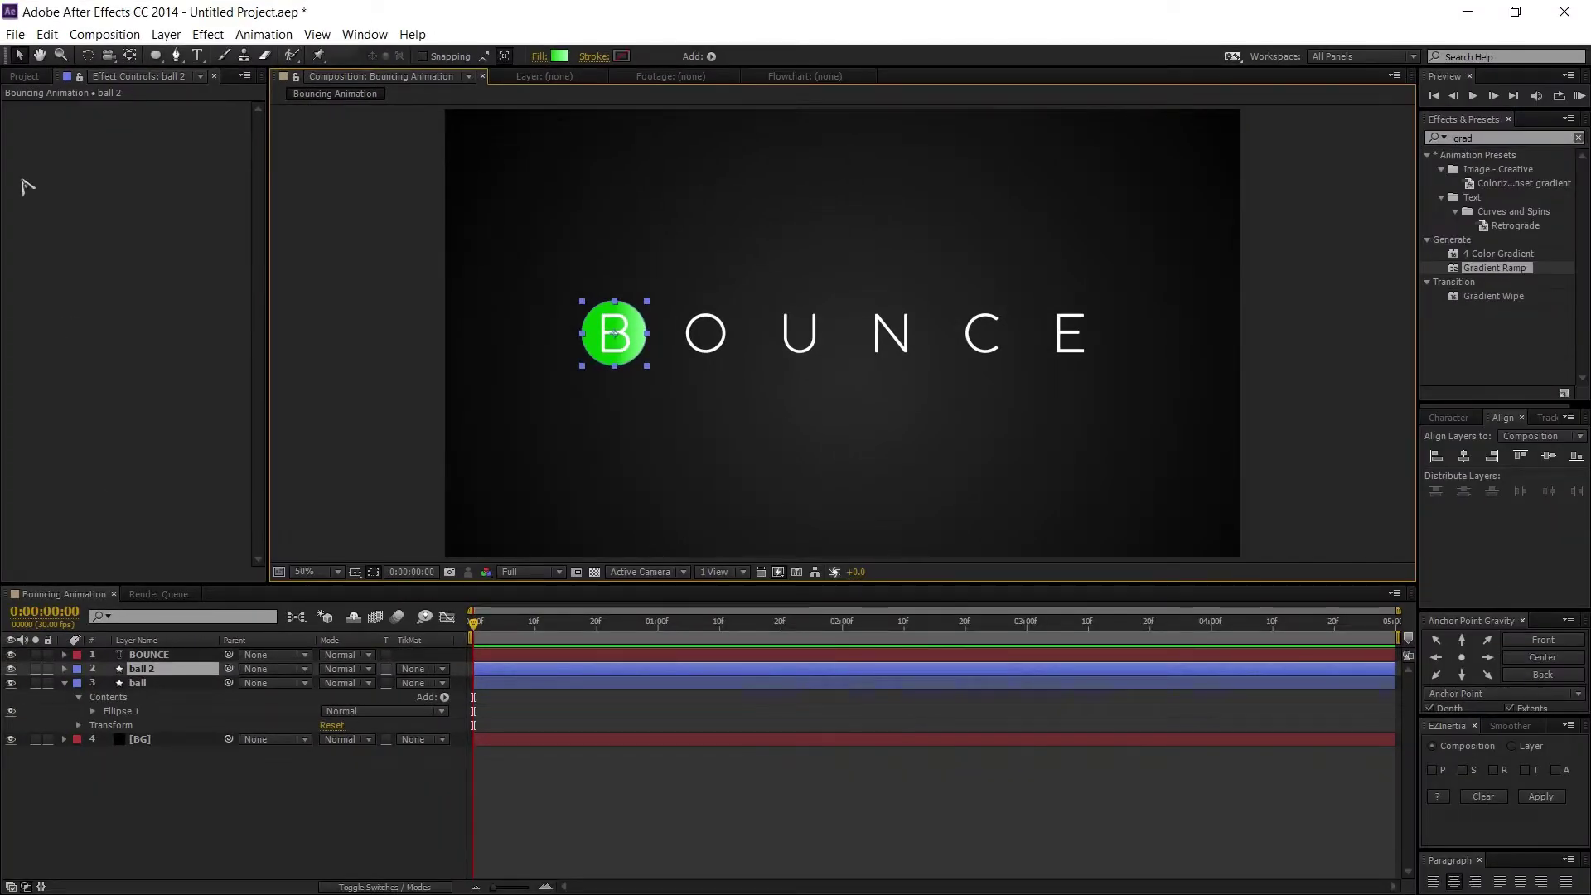
left_click(43, 36)
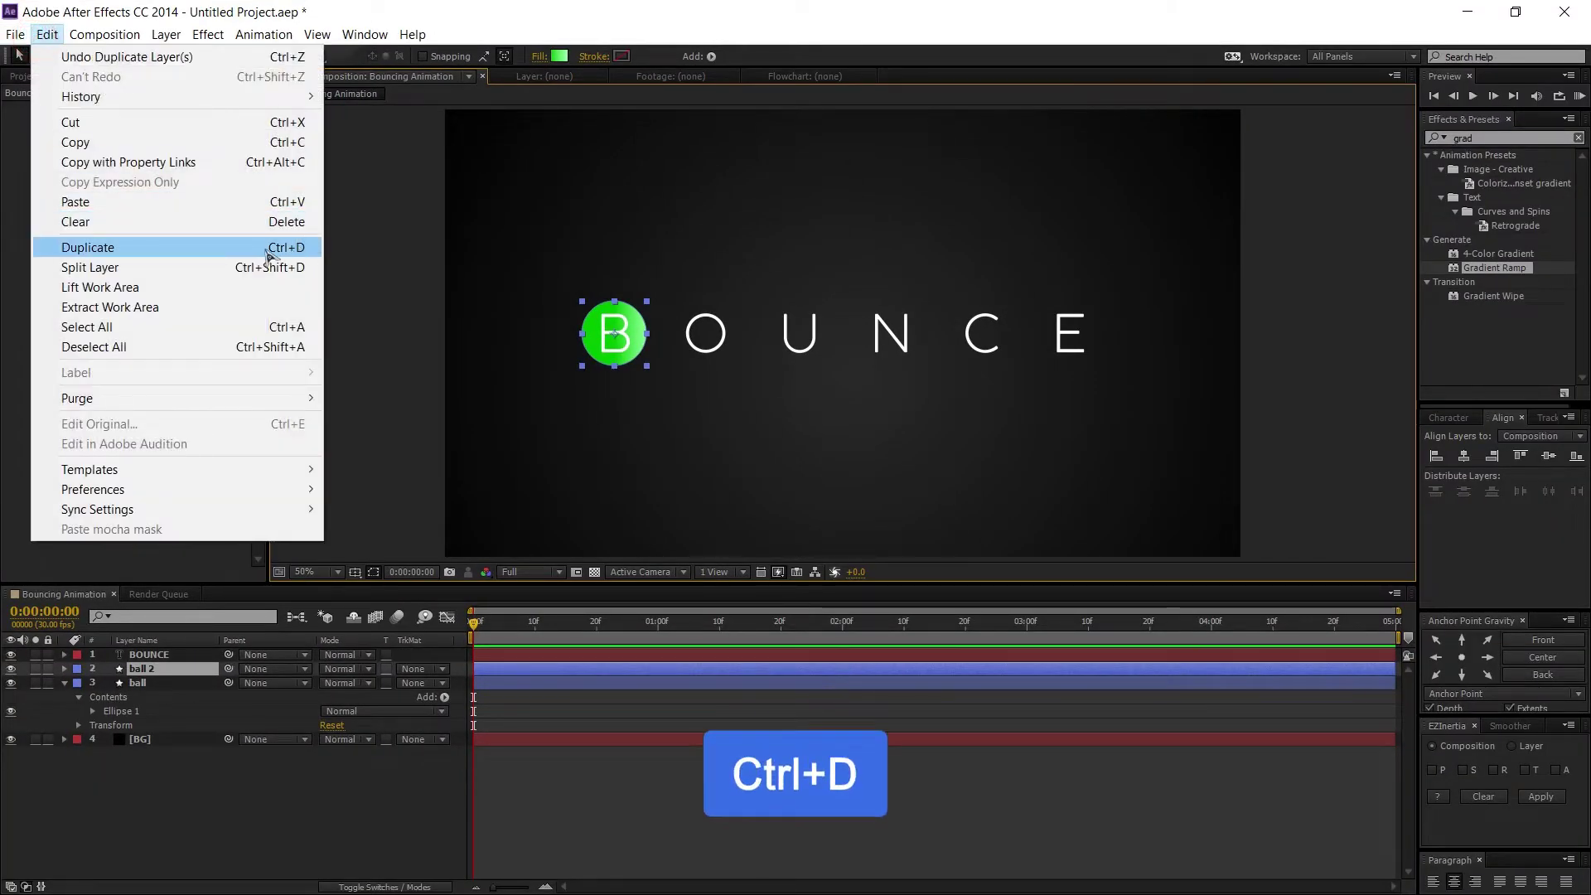
left_click(405, 258)
left_click(142, 669)
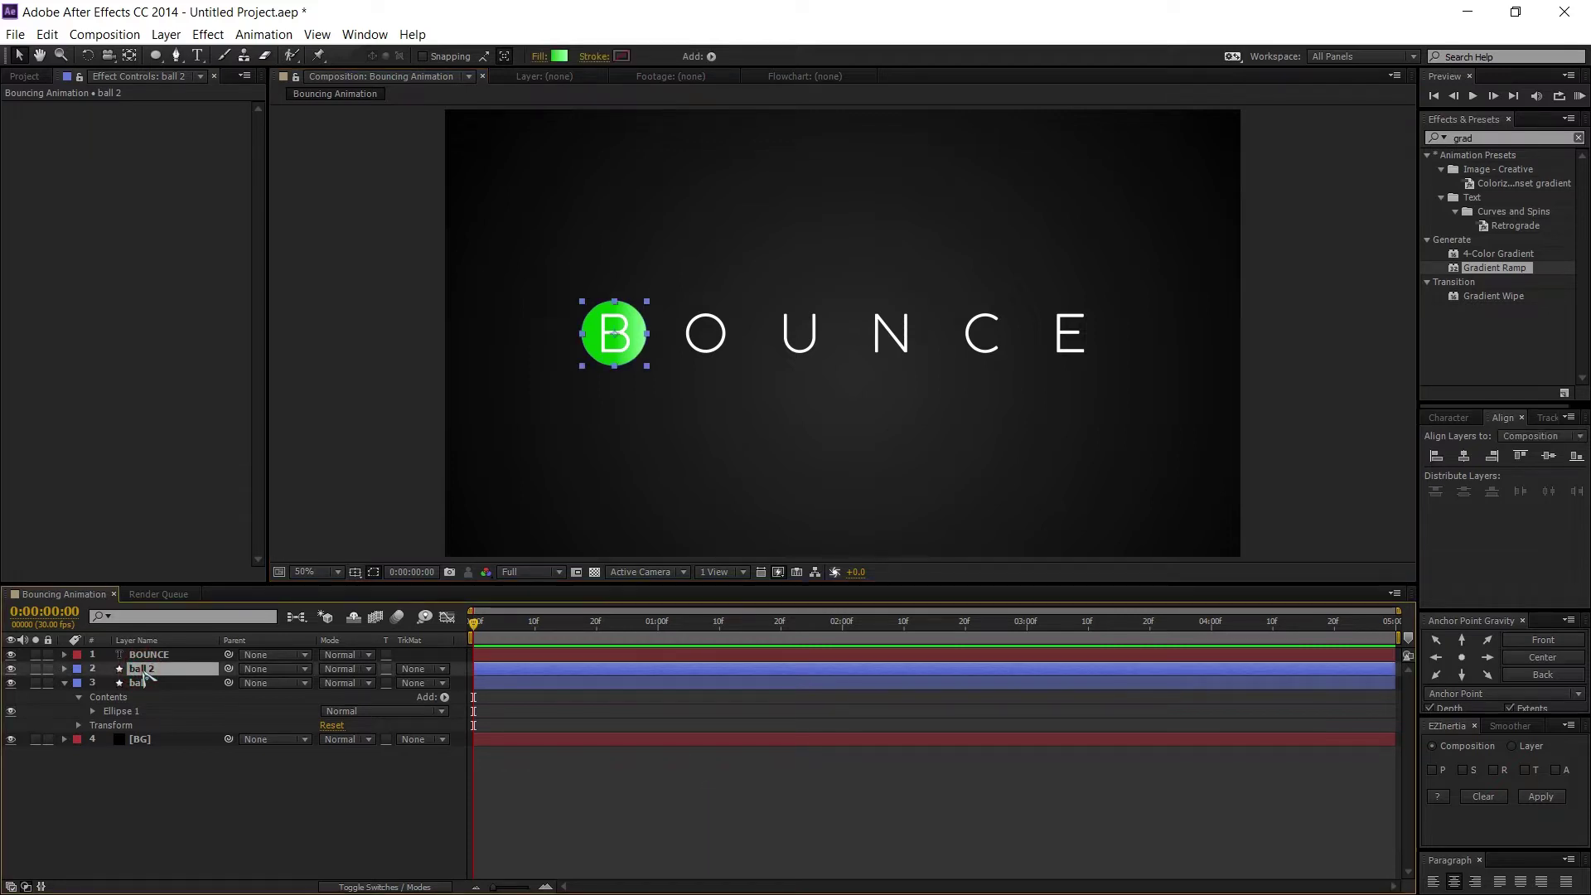
key("ctrl+d")
key("ctrl+d")
key("ctrl+d")
key("ctrl+d")
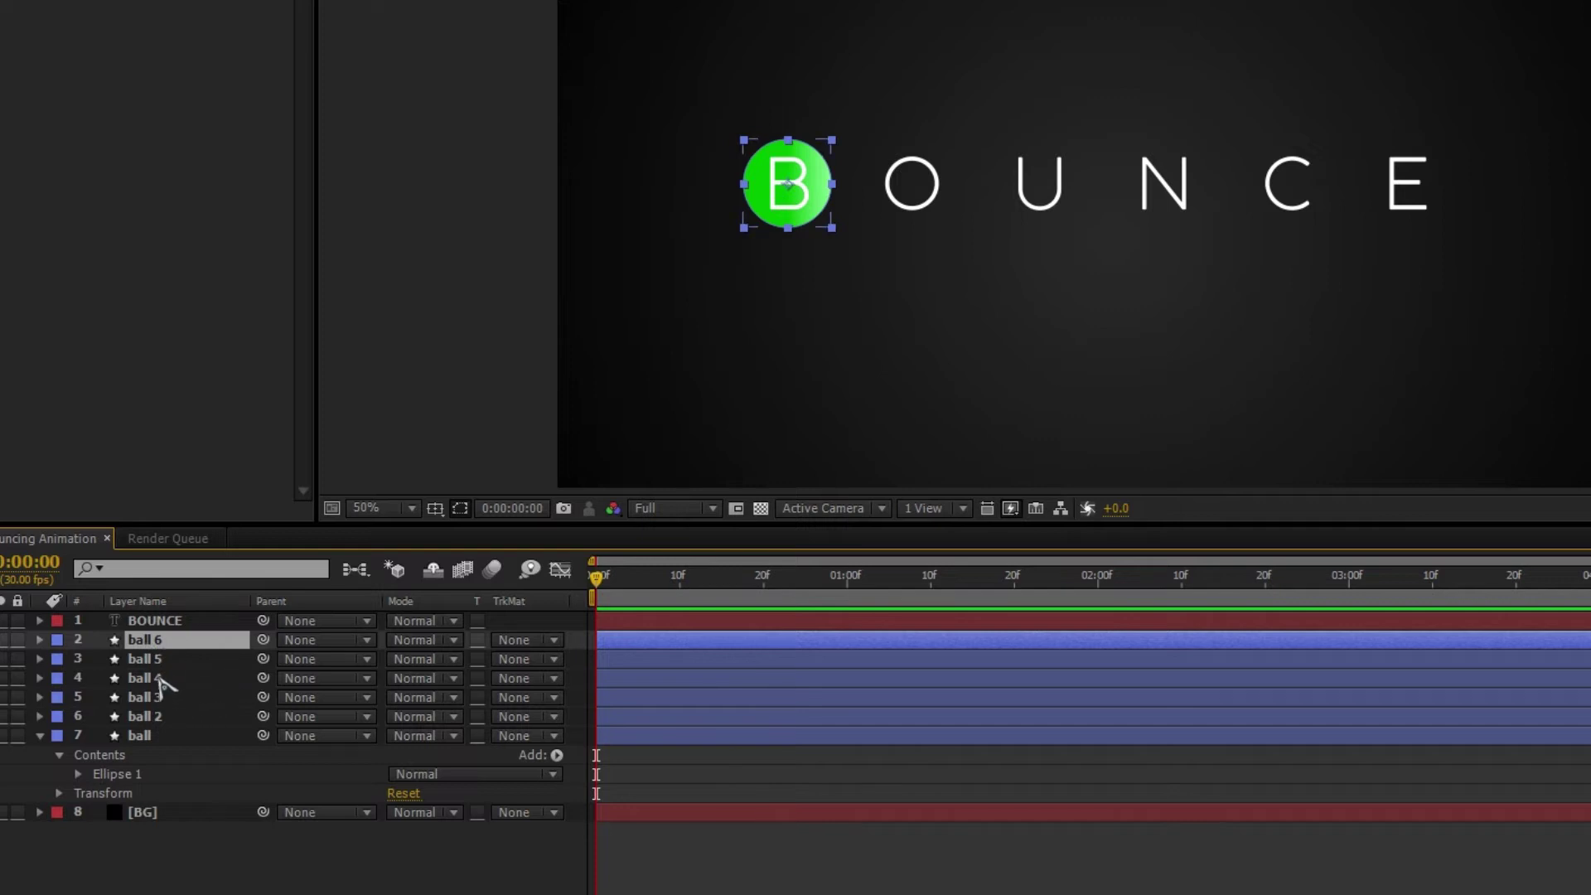
Move ball 2 over the letter O and ball 3 over the letter U
left_click(156, 736)
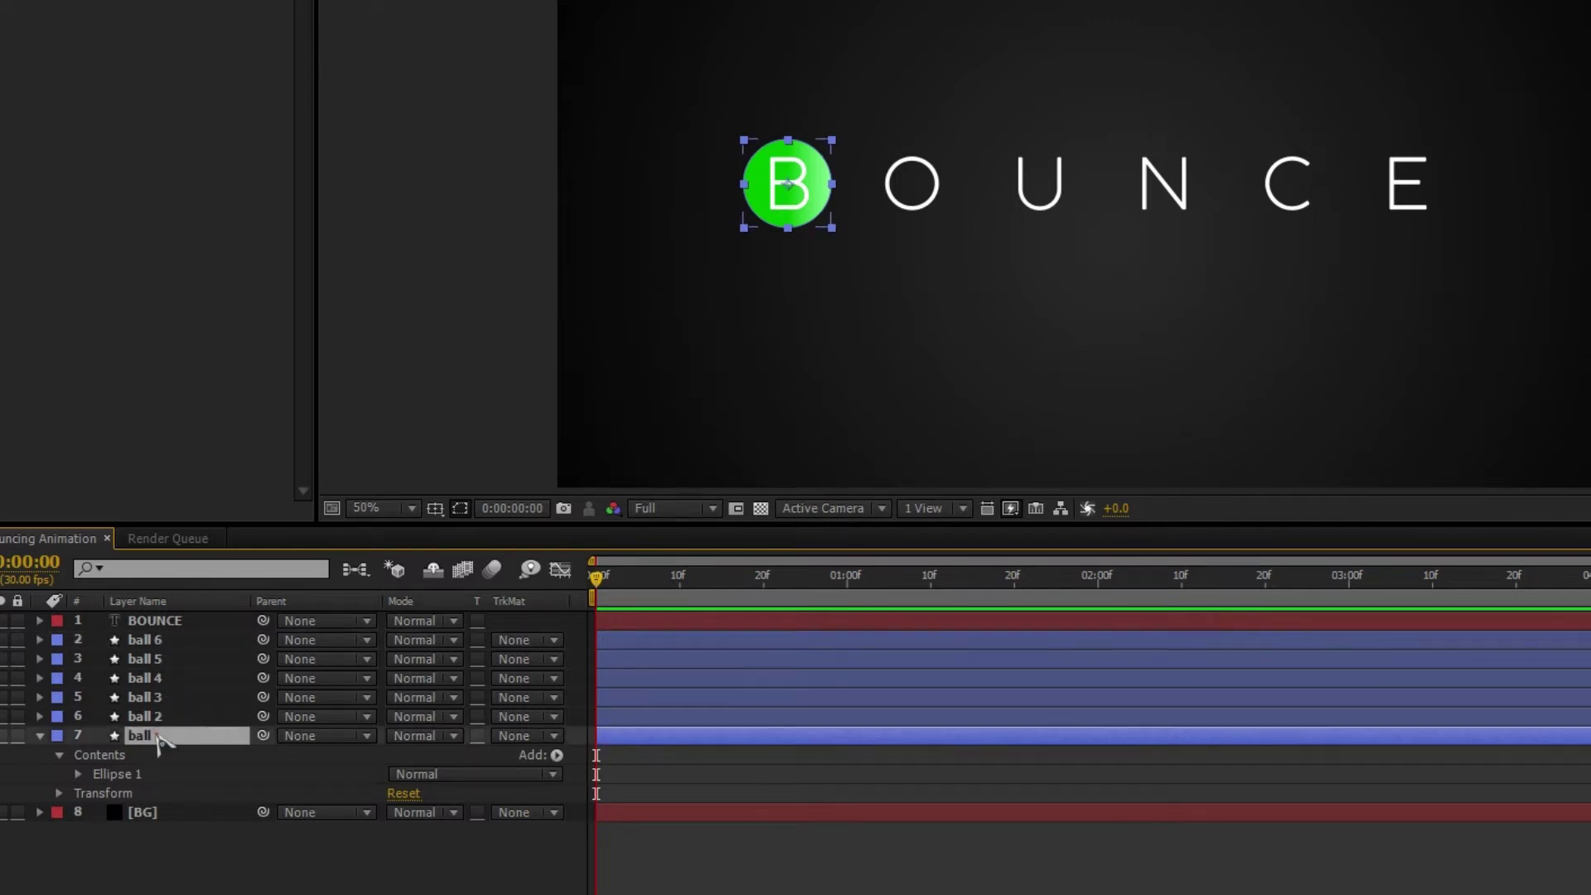
left_click(159, 640)
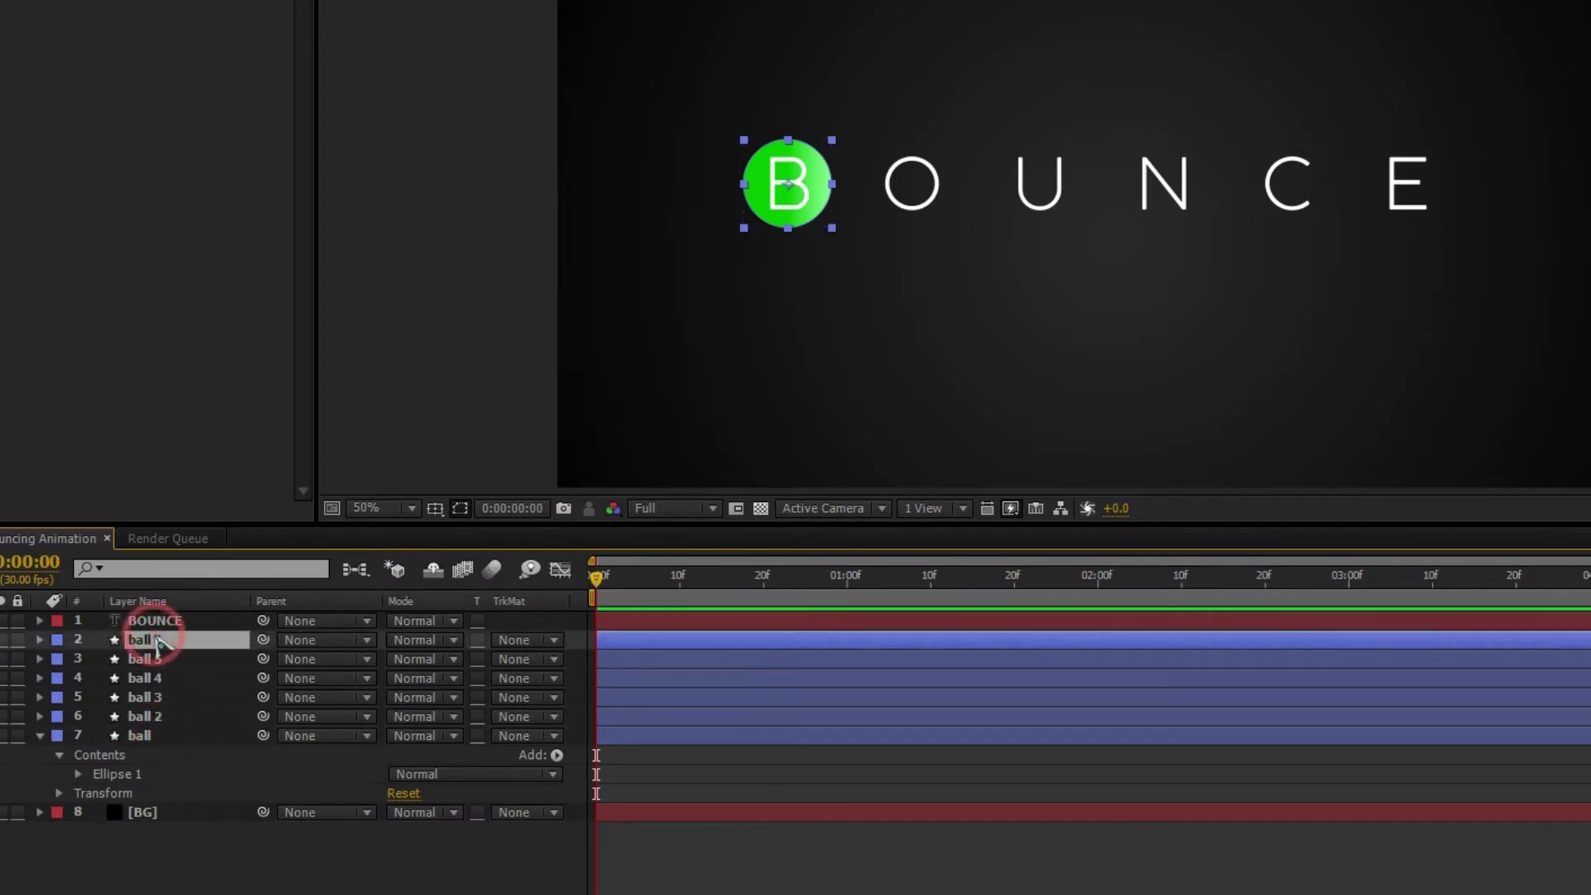
left_click(160, 716)
left_click(769, 217)
left_click_drag(774, 220, 895, 222)
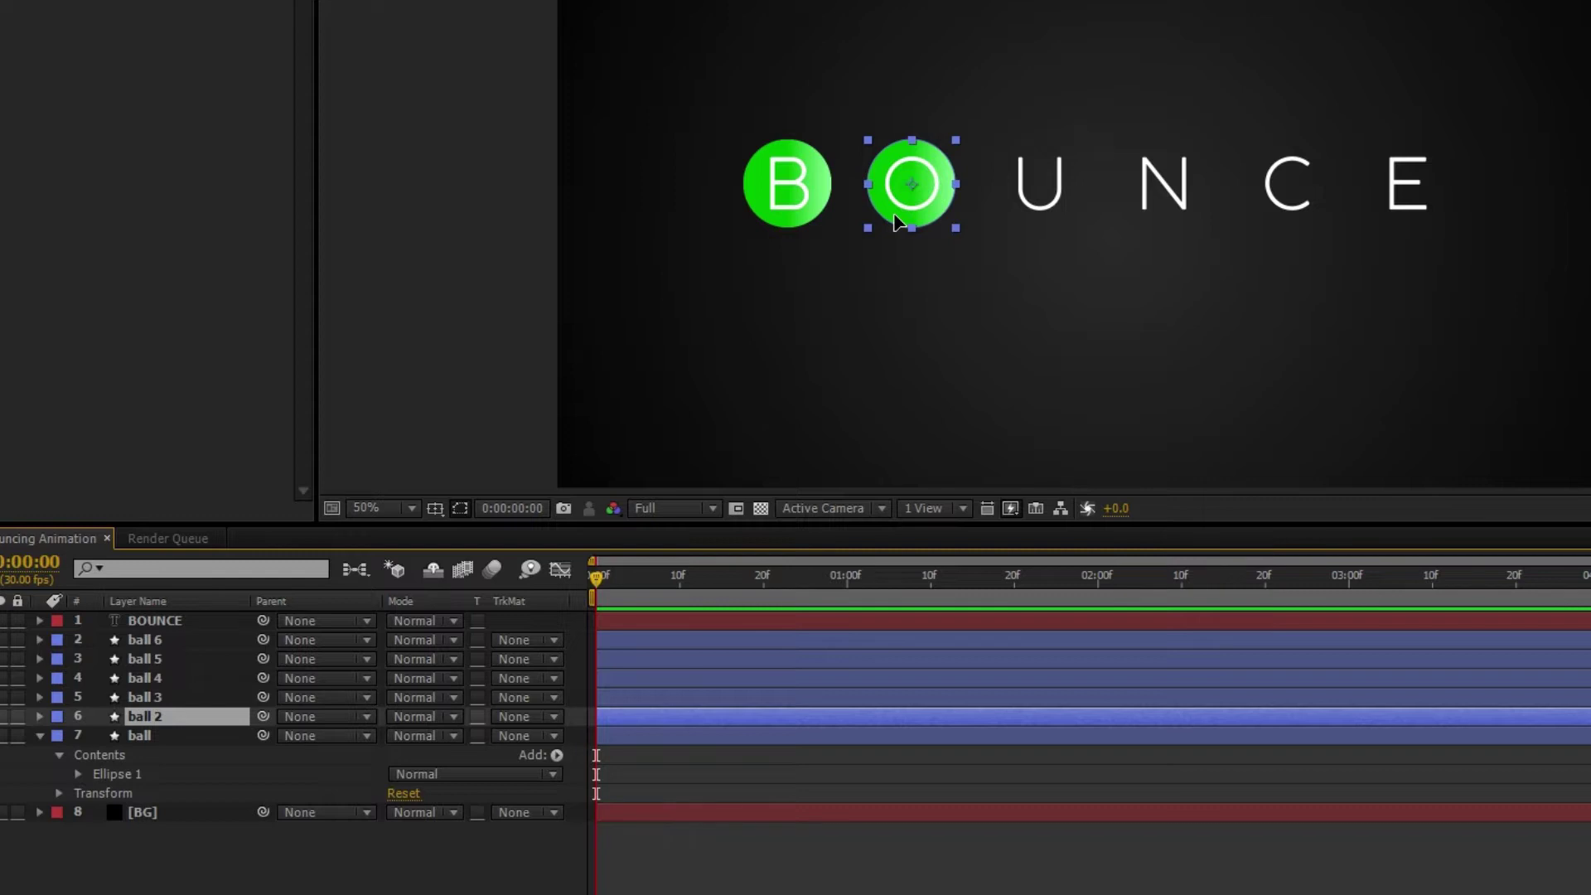
left_click(140, 700)
left_click(777, 216)
left_click_drag(778, 215, 1040, 206)
Move balls 4, 5 and 6 over the letters N, C and E
key("ctrl+Up")
left_click_drag(783, 217, 1160, 199)
key("ctrl+Up")
left_click_drag(783, 215, 1296, 199)
key("ctrl+Up")
left_click_drag(799, 214, 1414, 220)
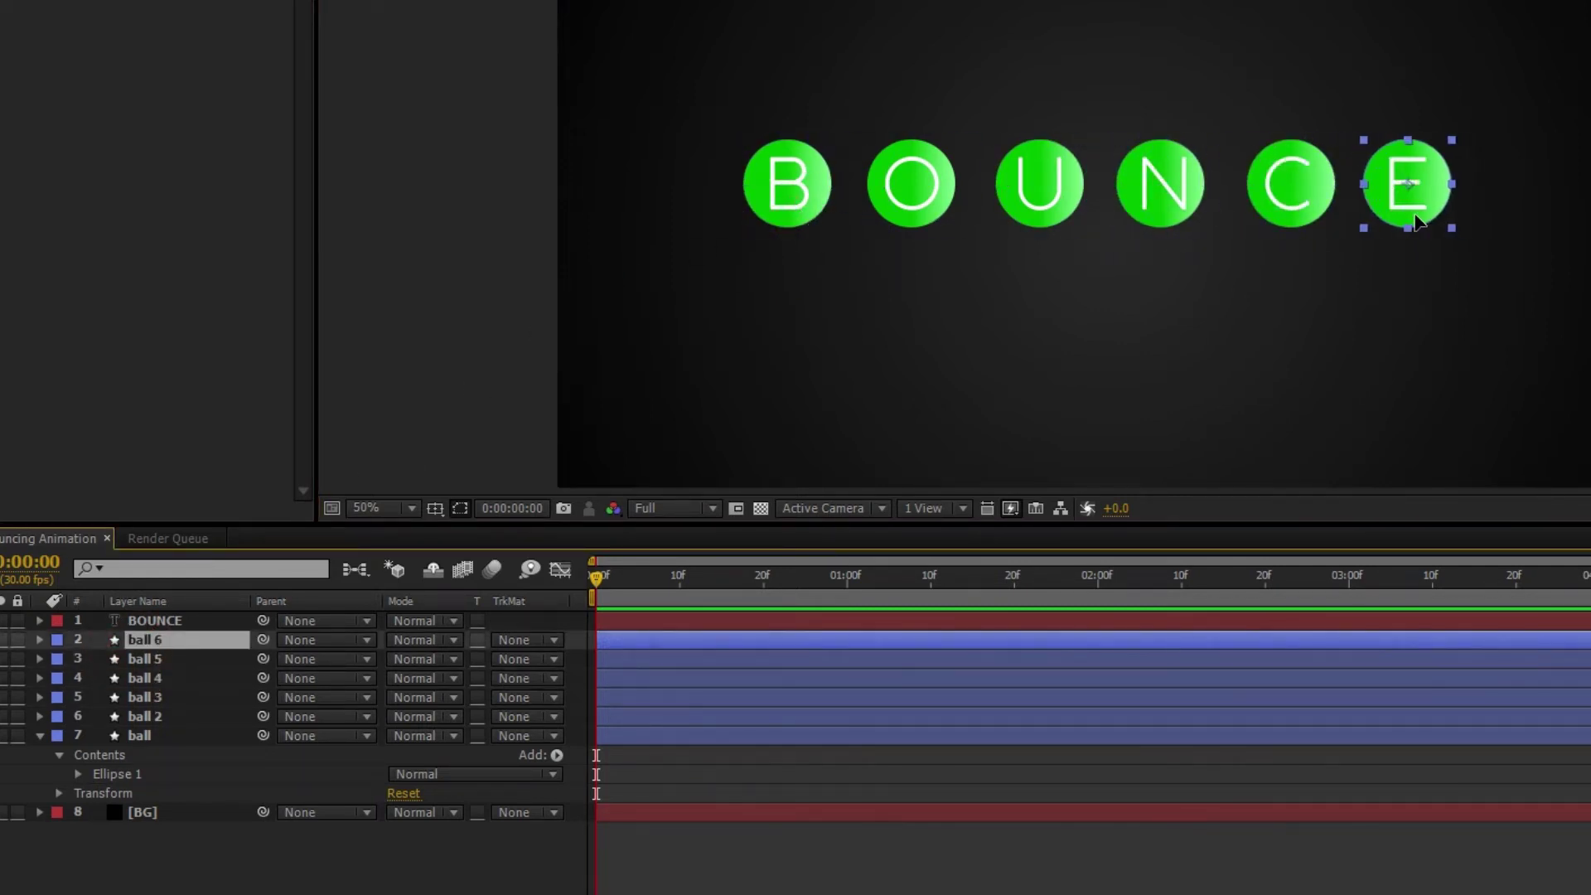
left_click(1076, 272)
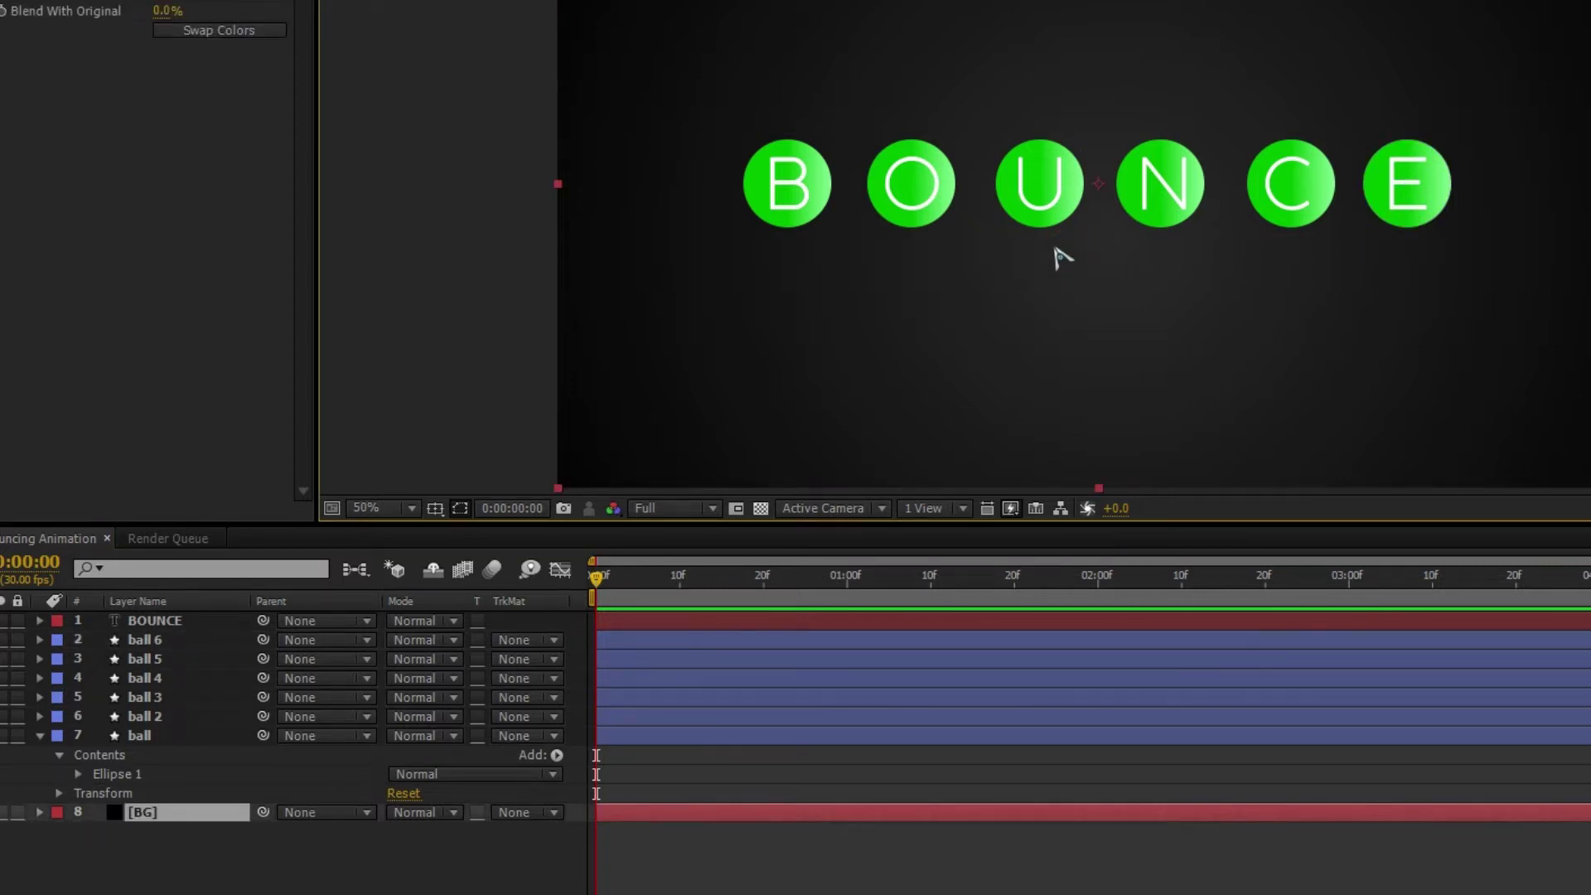
left_click(322, 858)
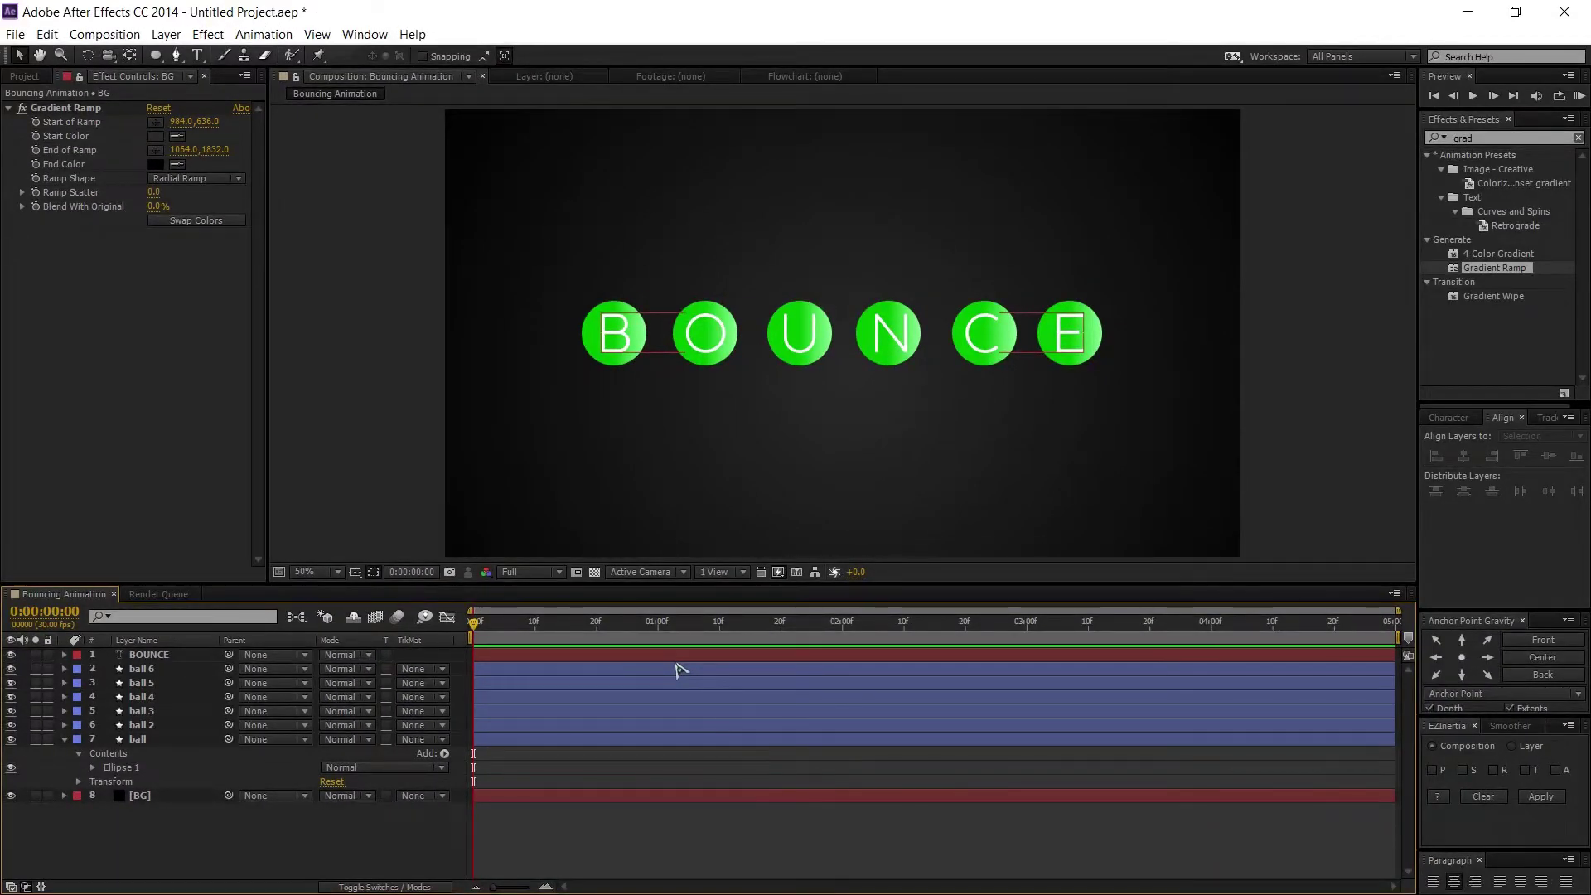
At 0:00:01:10, set Position keyframes on all six ball layers
left_click(720, 634)
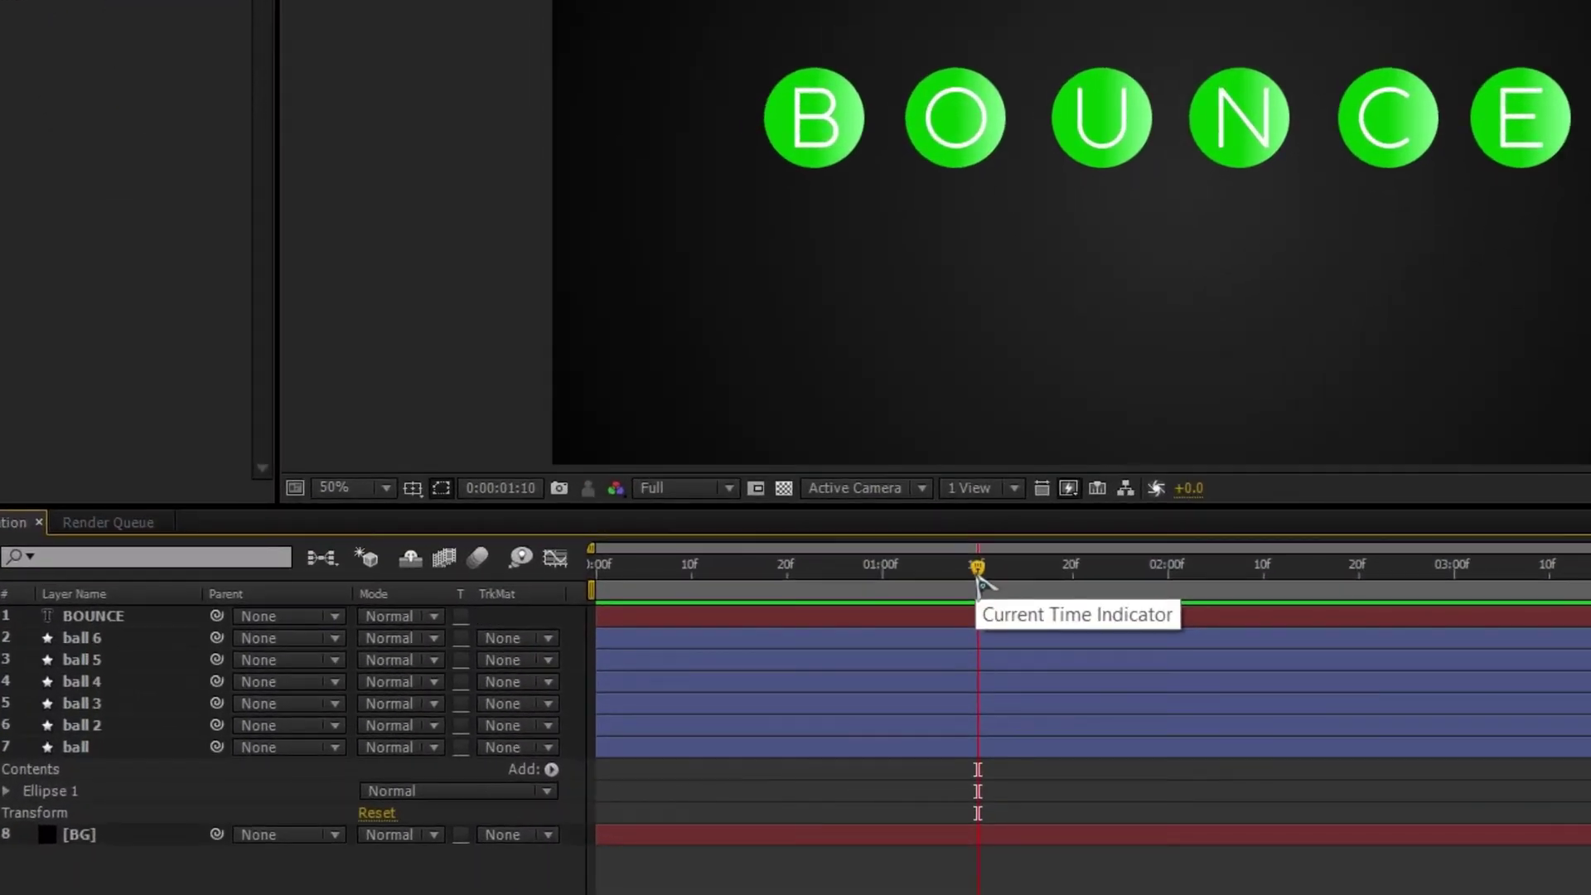
left_click(83, 638)
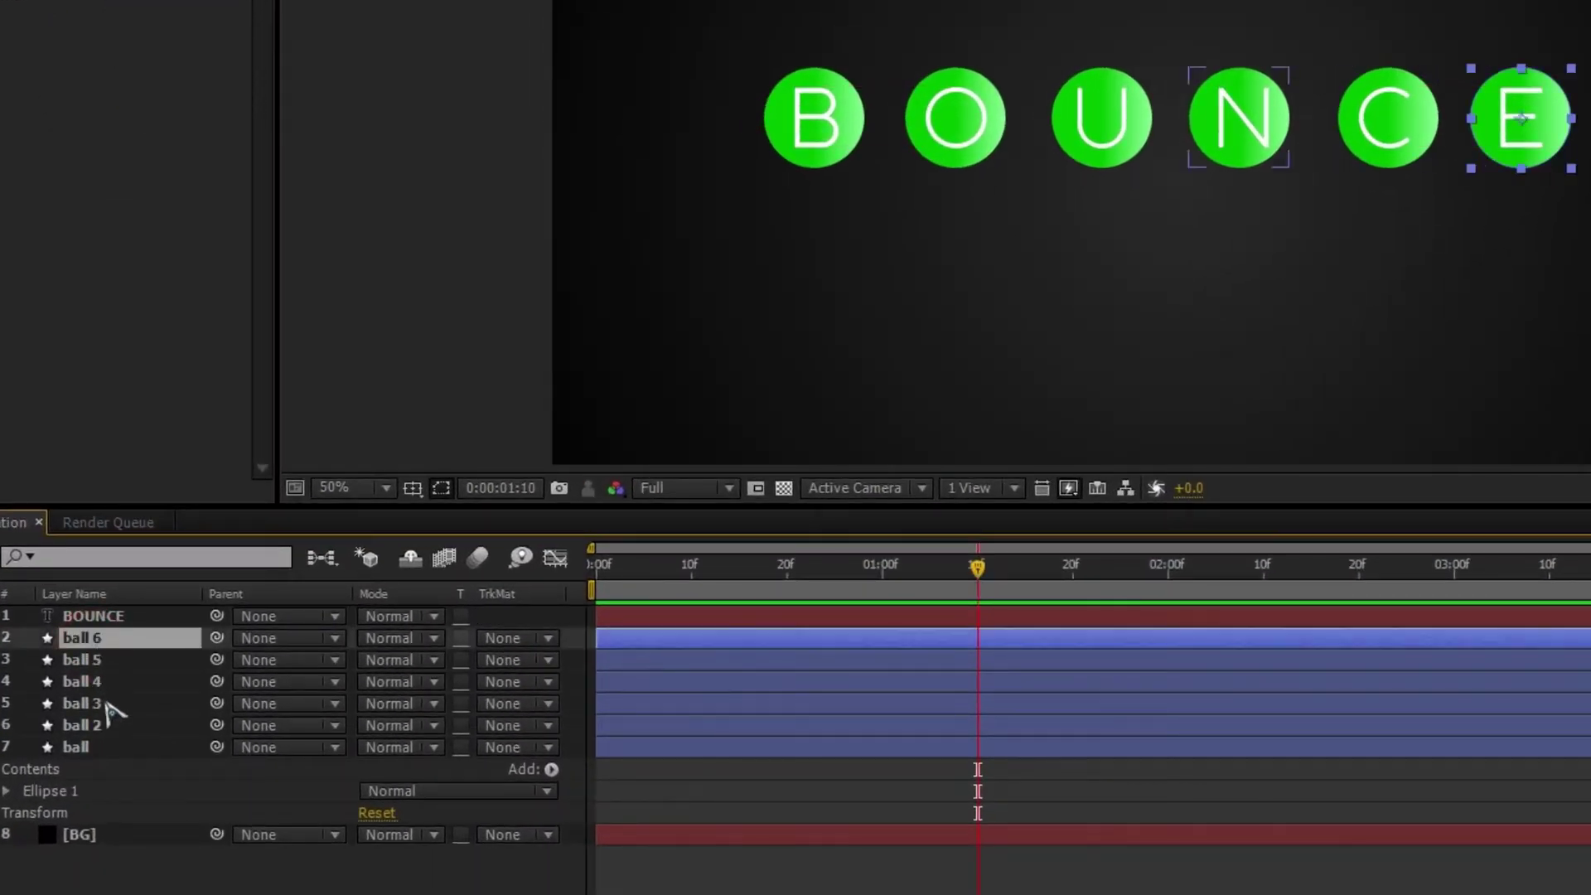
left_click(102, 748, "shift")
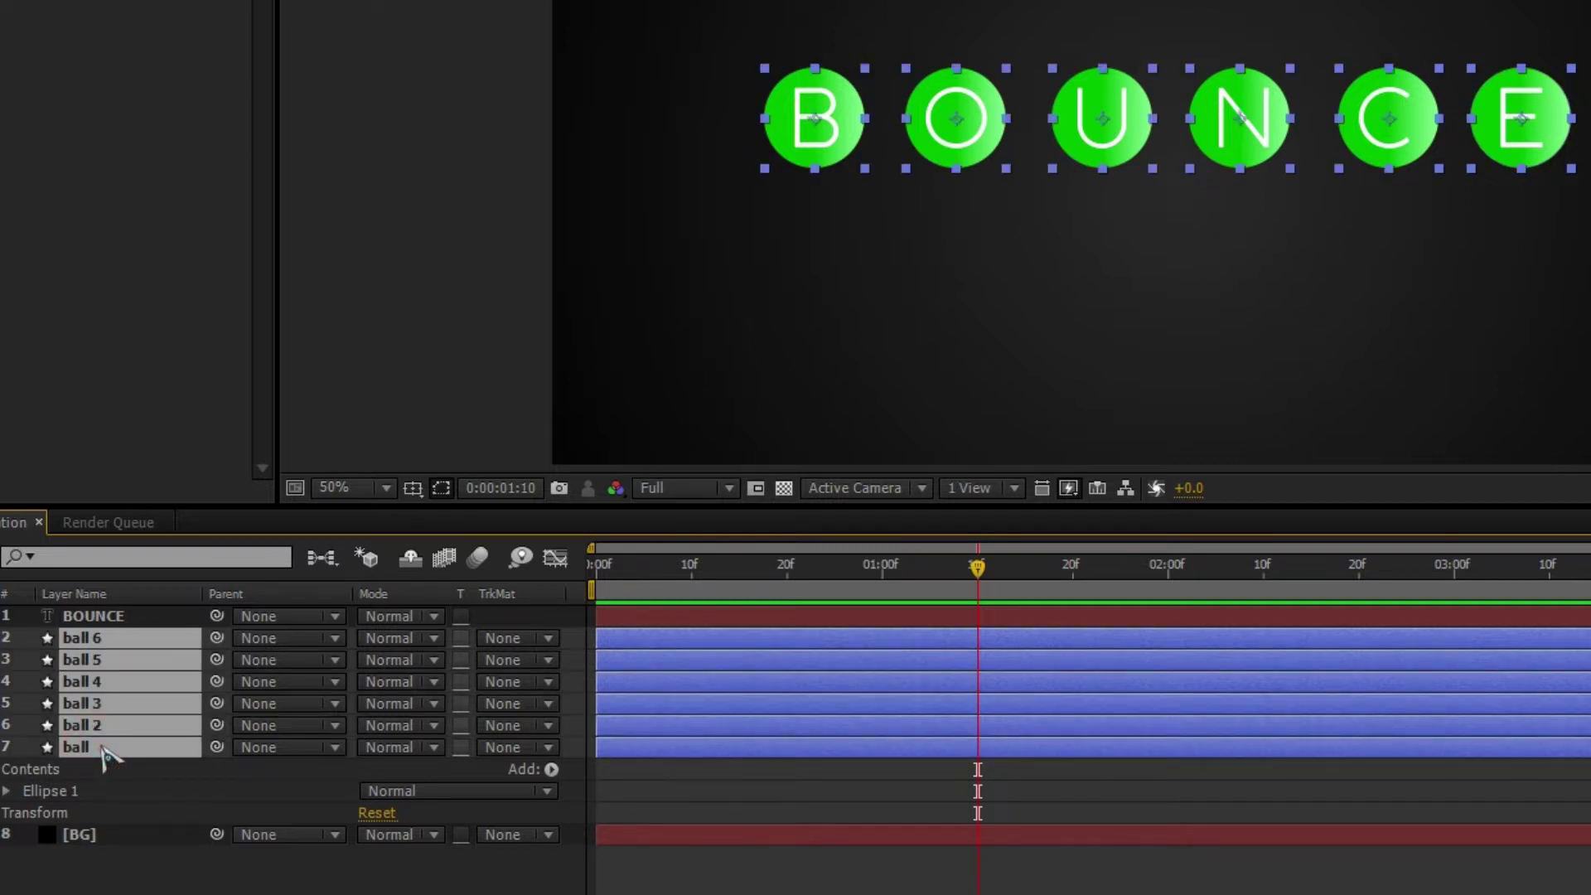
key("p")
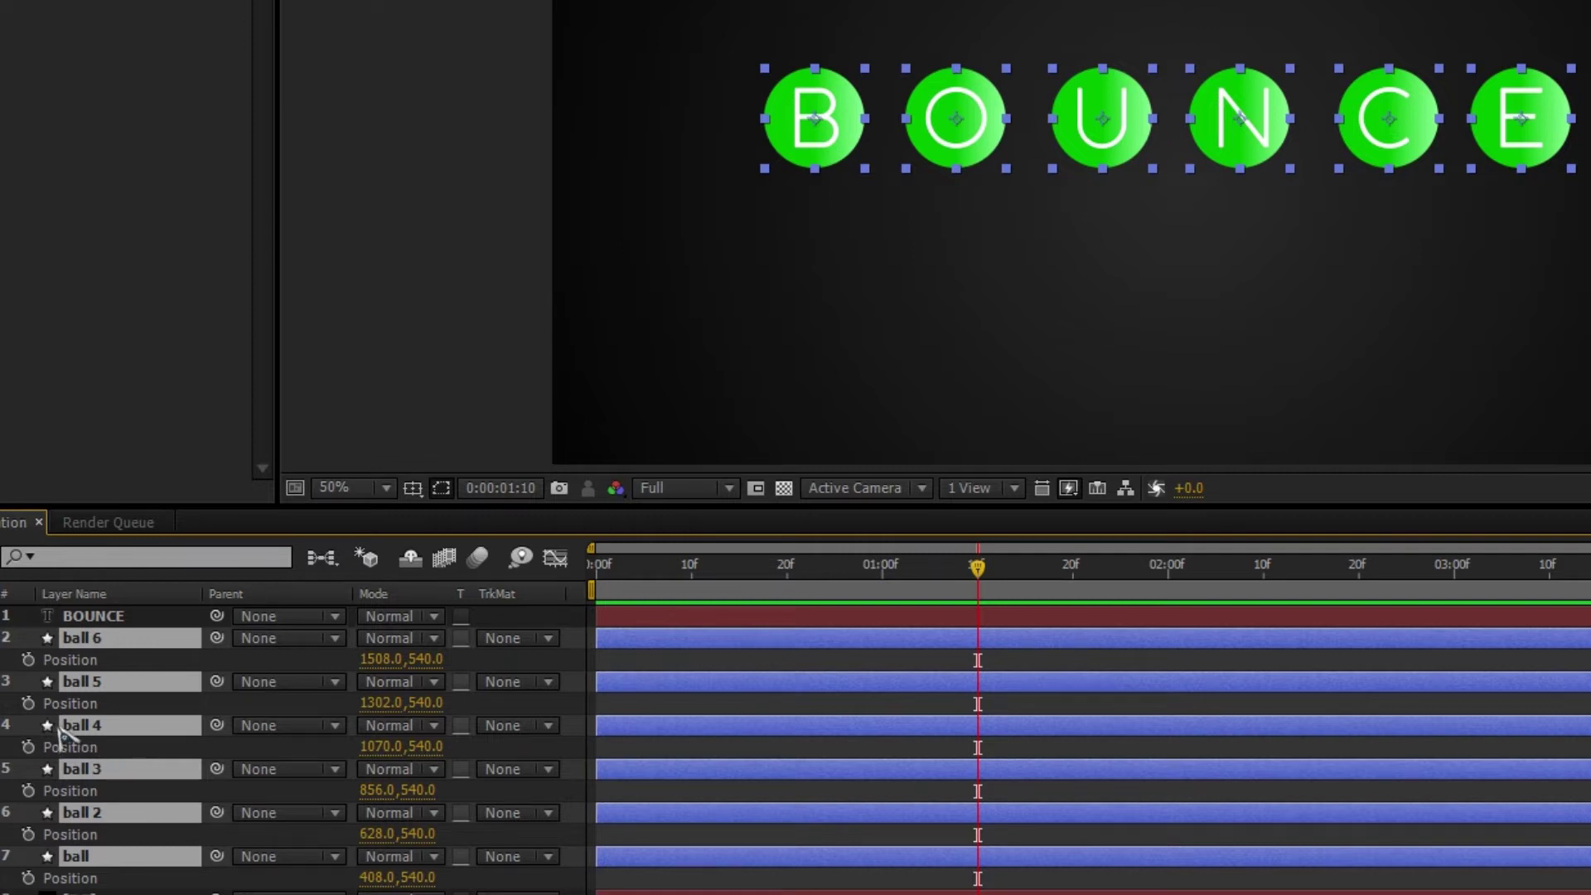
left_click(28, 660)
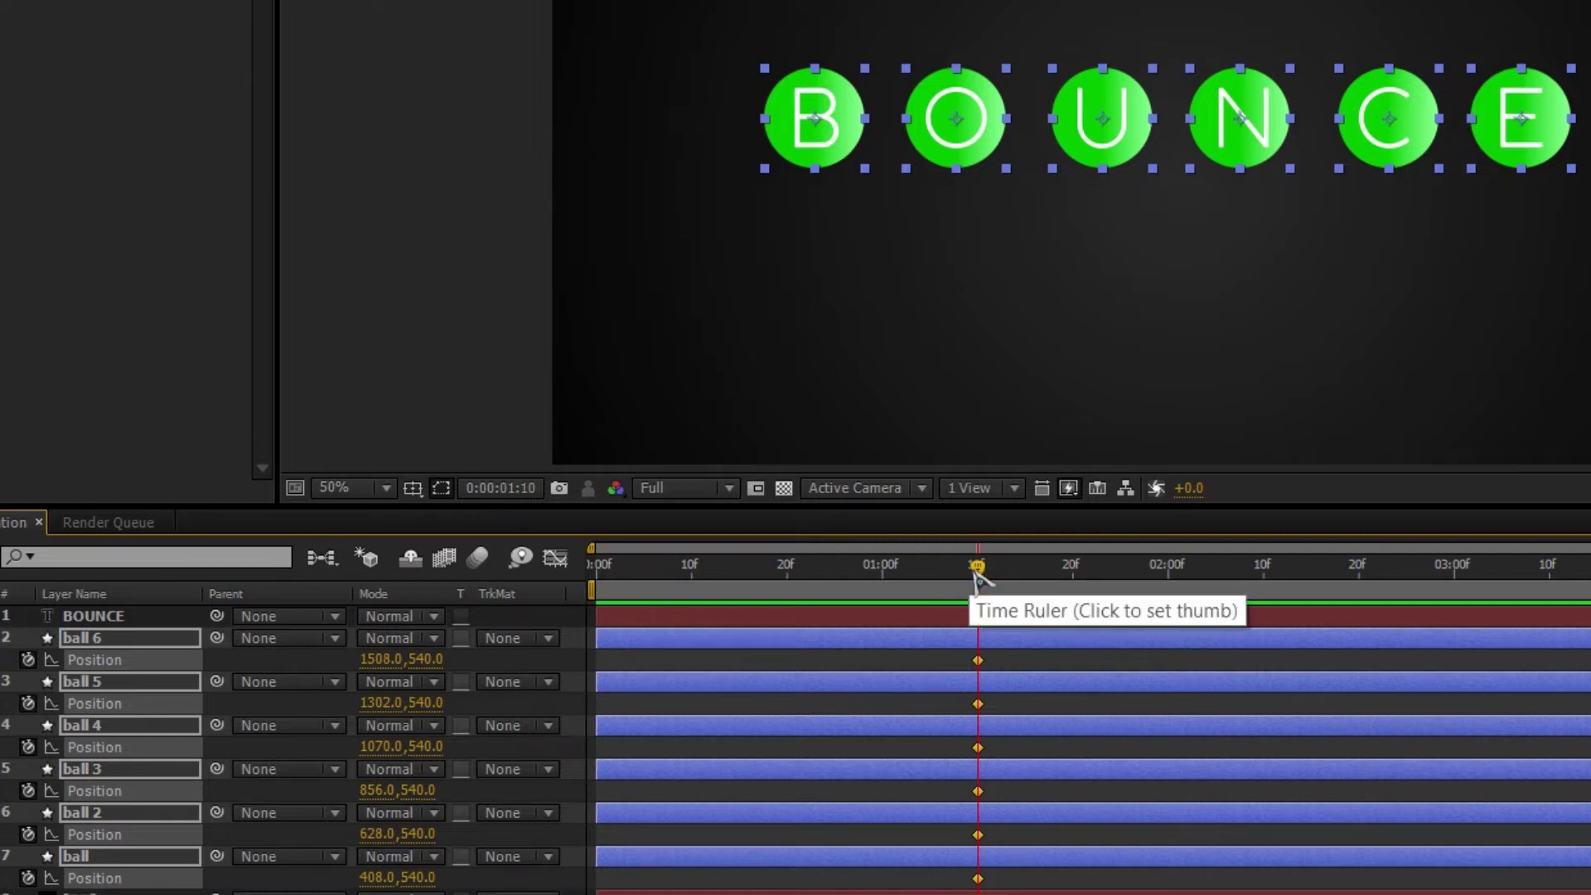
At 0:00:01:00, raise all six balls above the frame to Y -84
left_click_drag(978, 568, 883, 572)
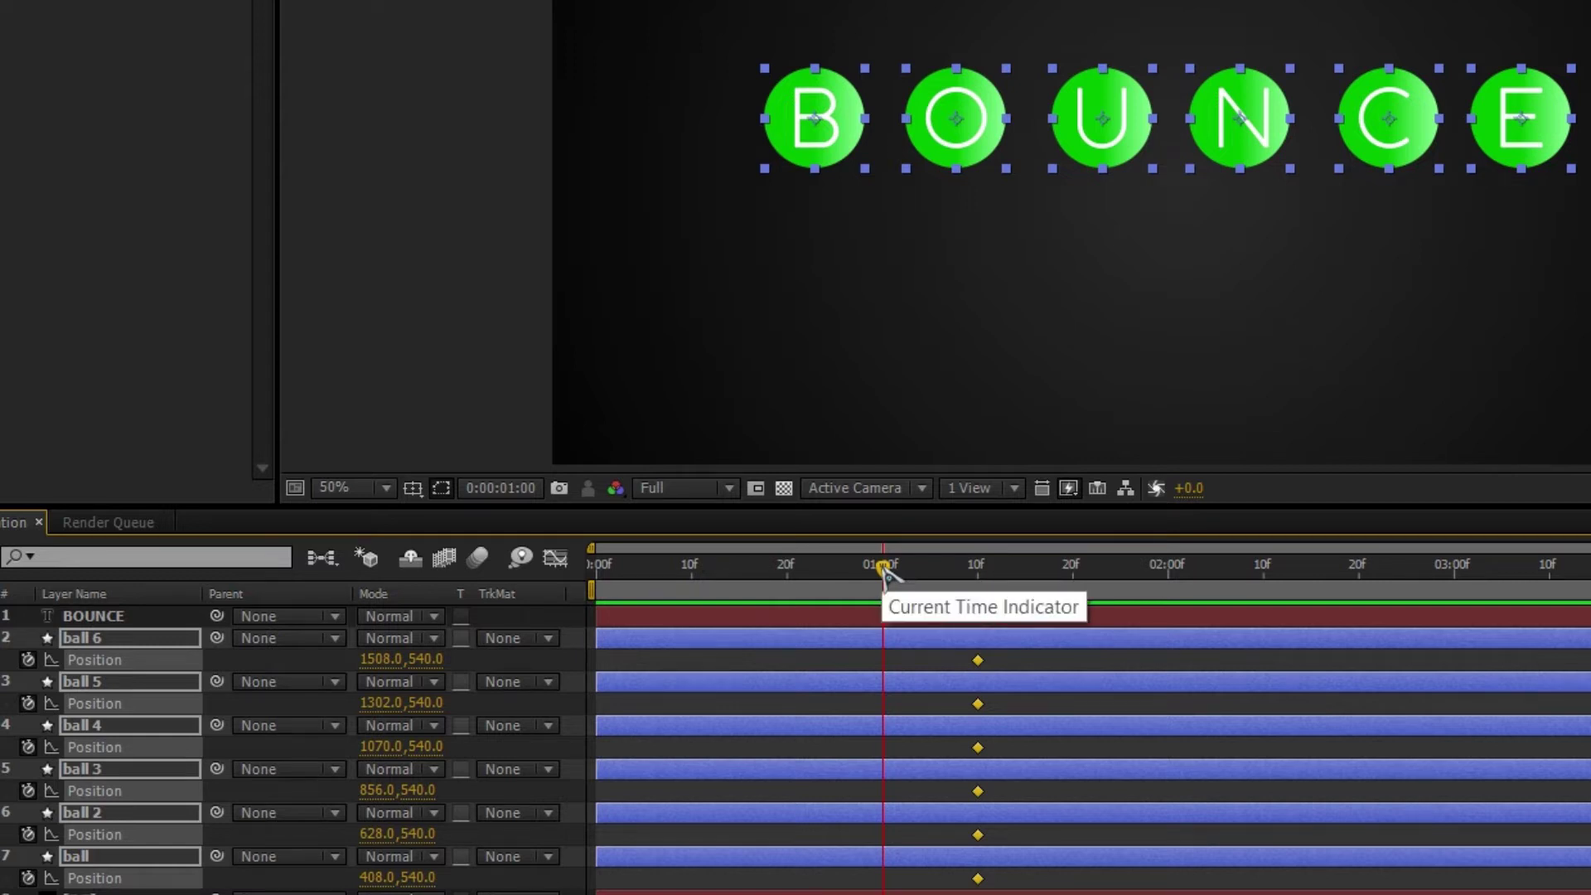
scroll(1072, 152, "down", 2)
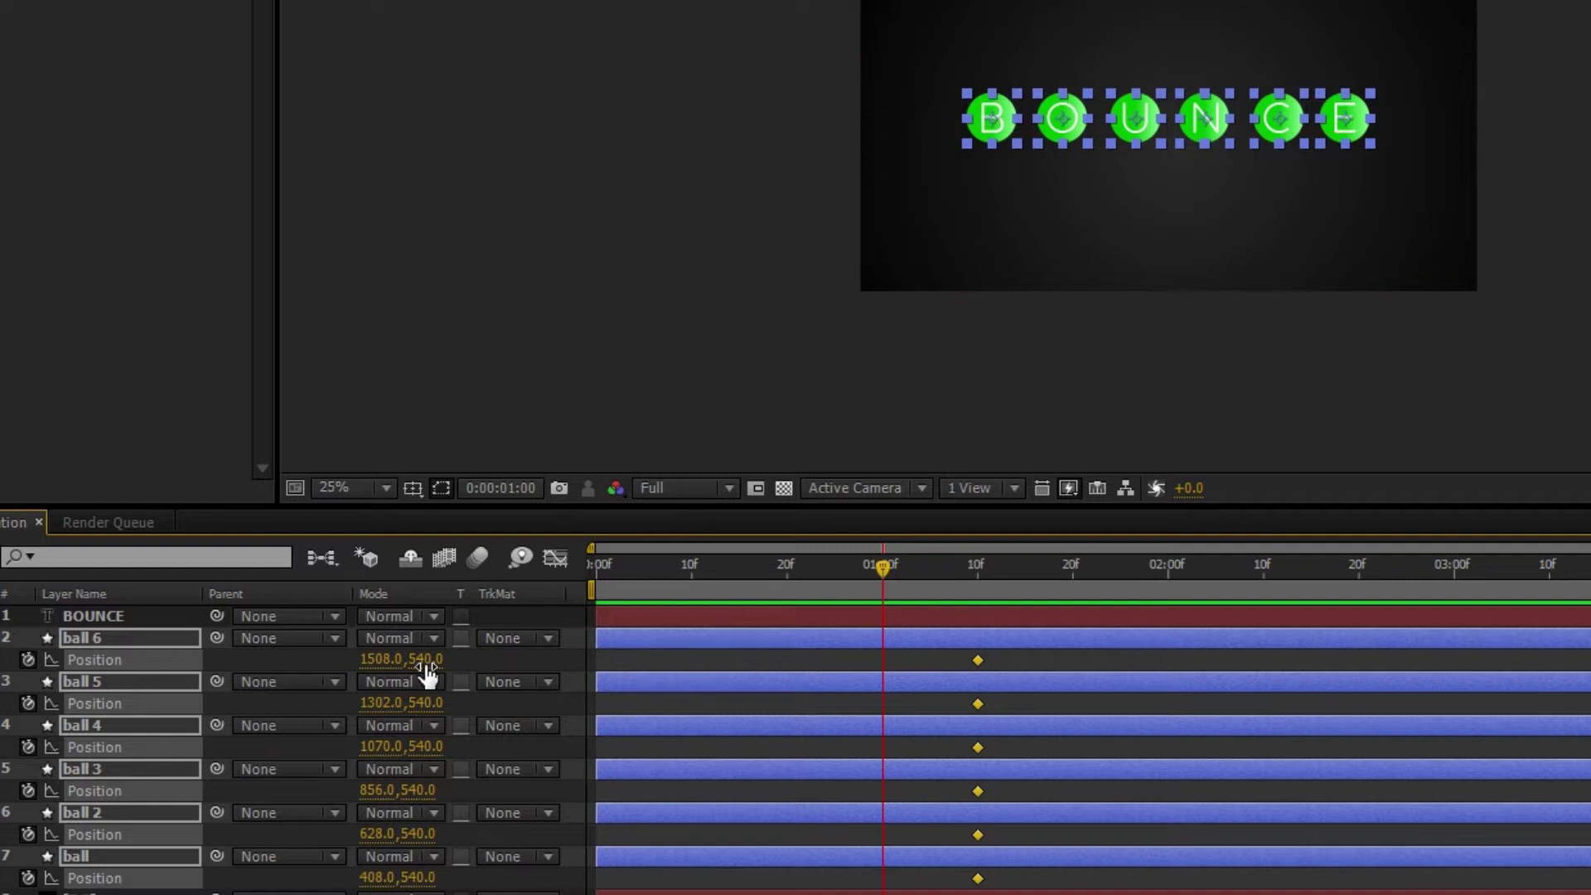
left_click_drag(424, 703, 249, 694)
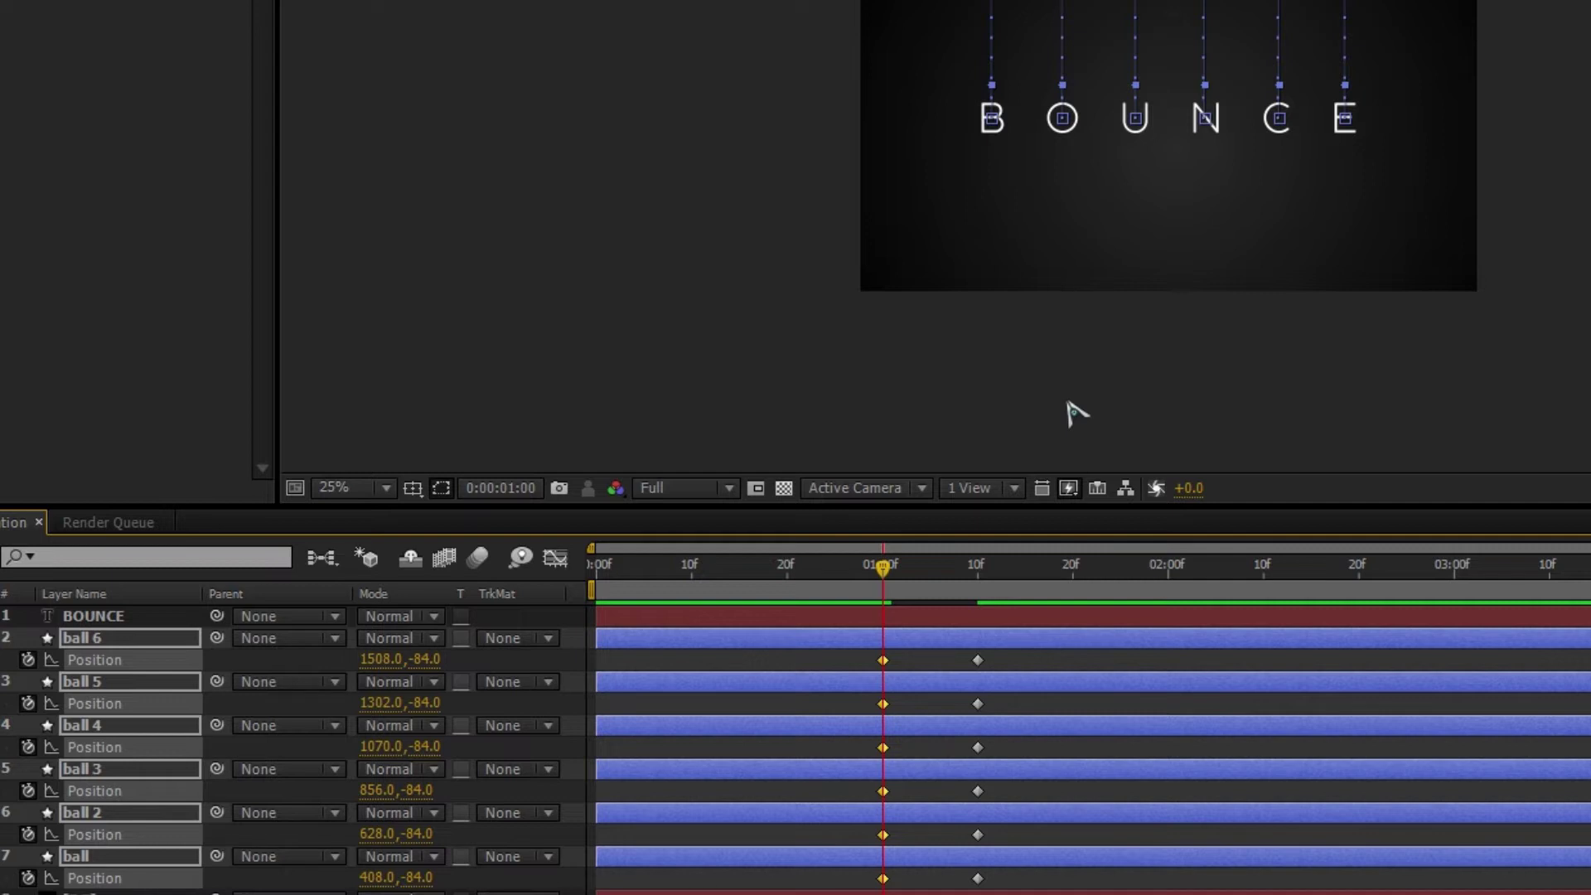
left_click_drag(883, 569, 1313, 585)
Set the work area end to 0:00:02:15 and run a RAM preview of the drop
key("n")
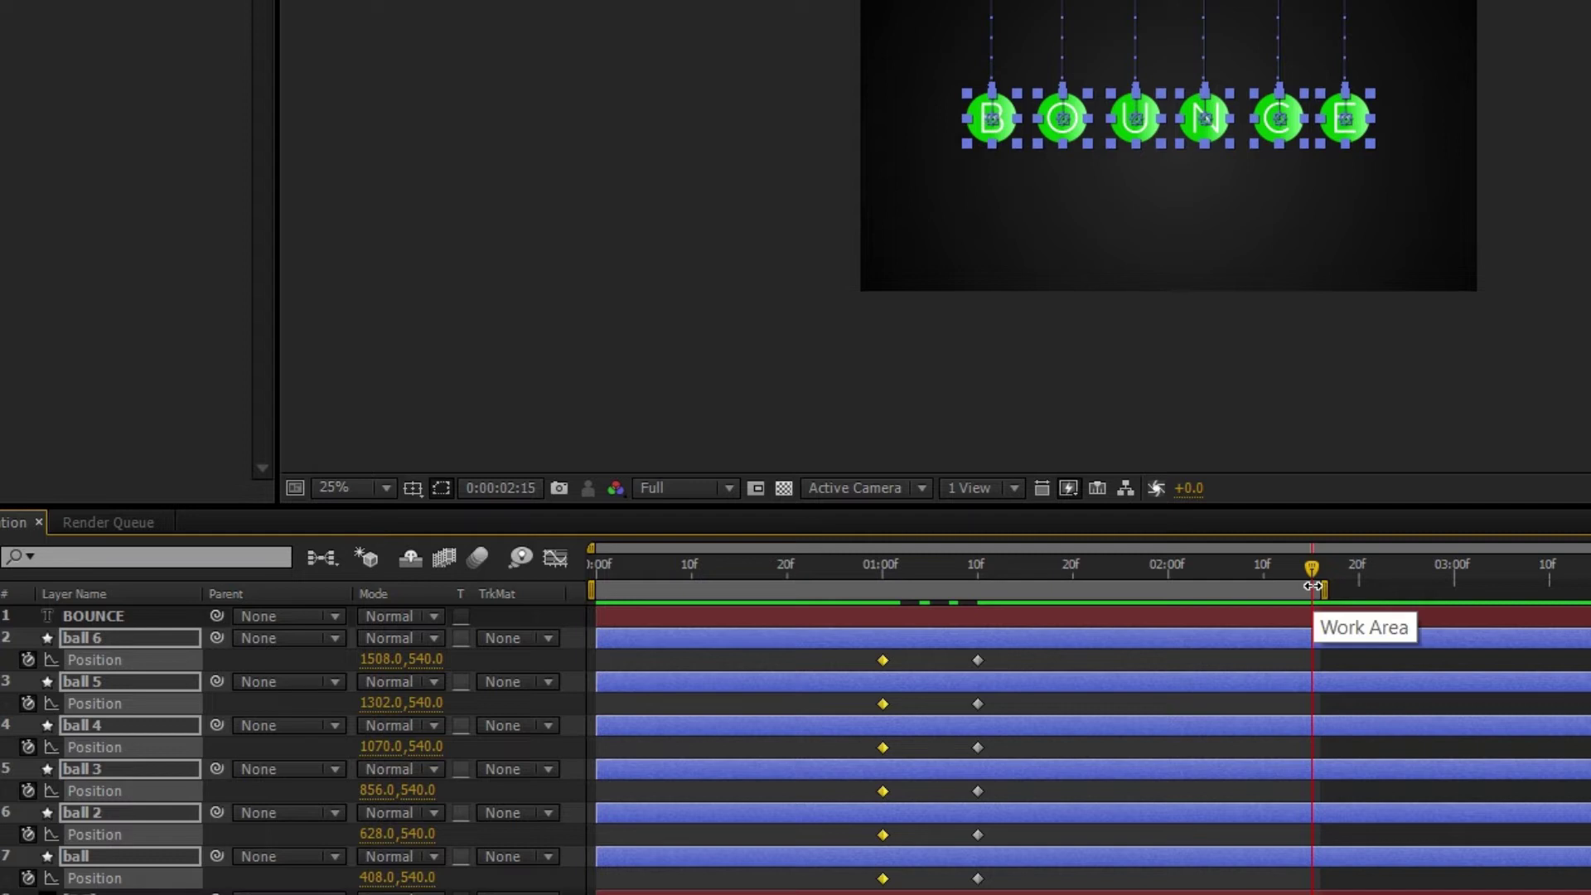
key("KP_0")
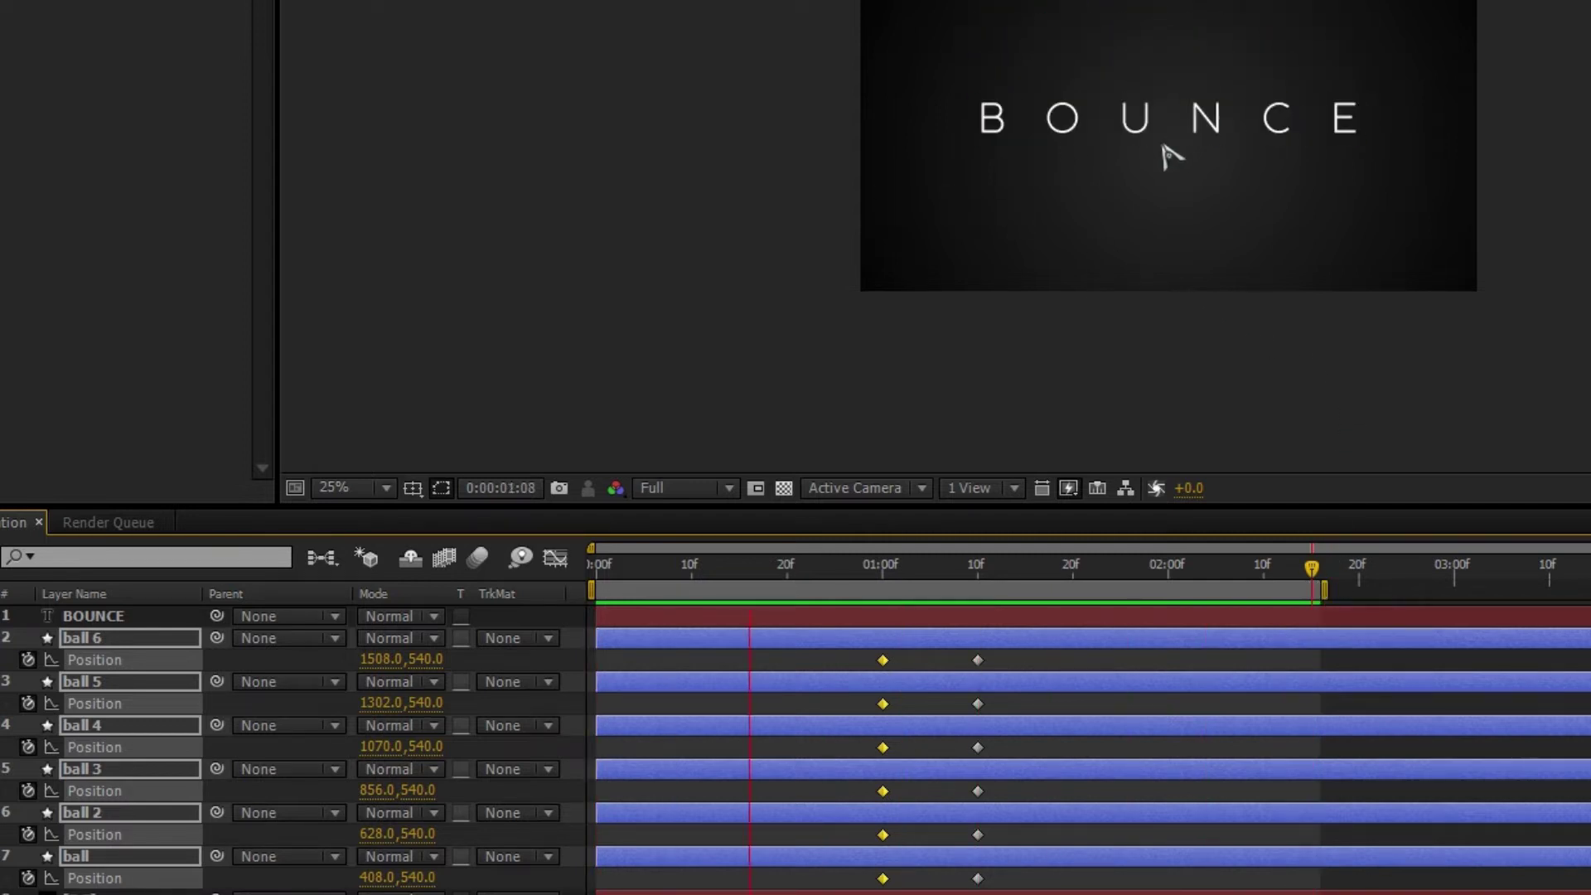
key("space")
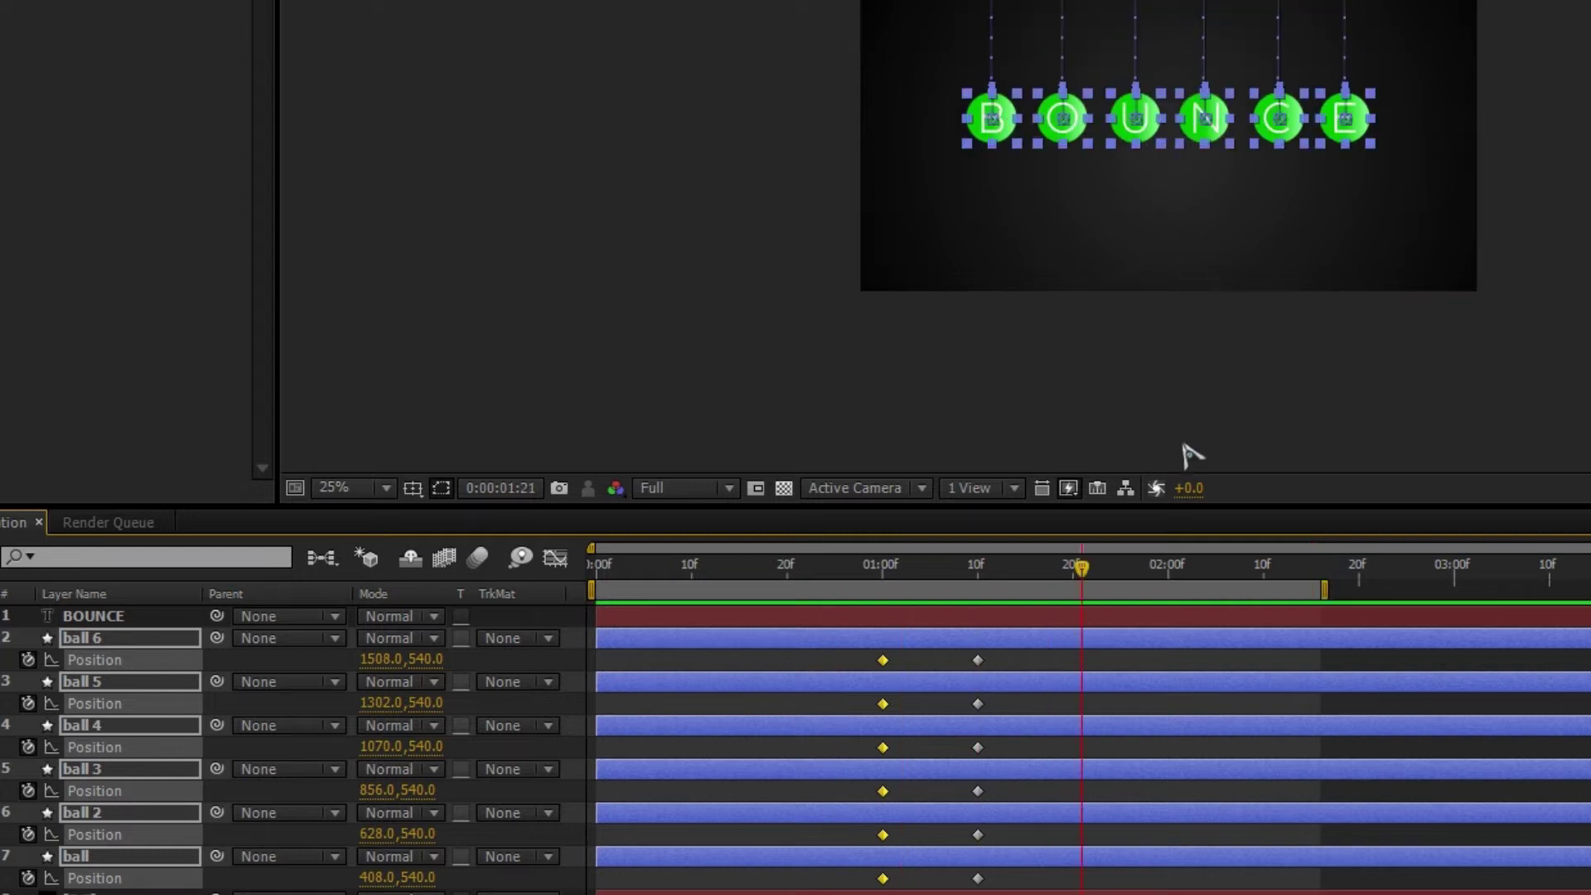
left_click(101, 659)
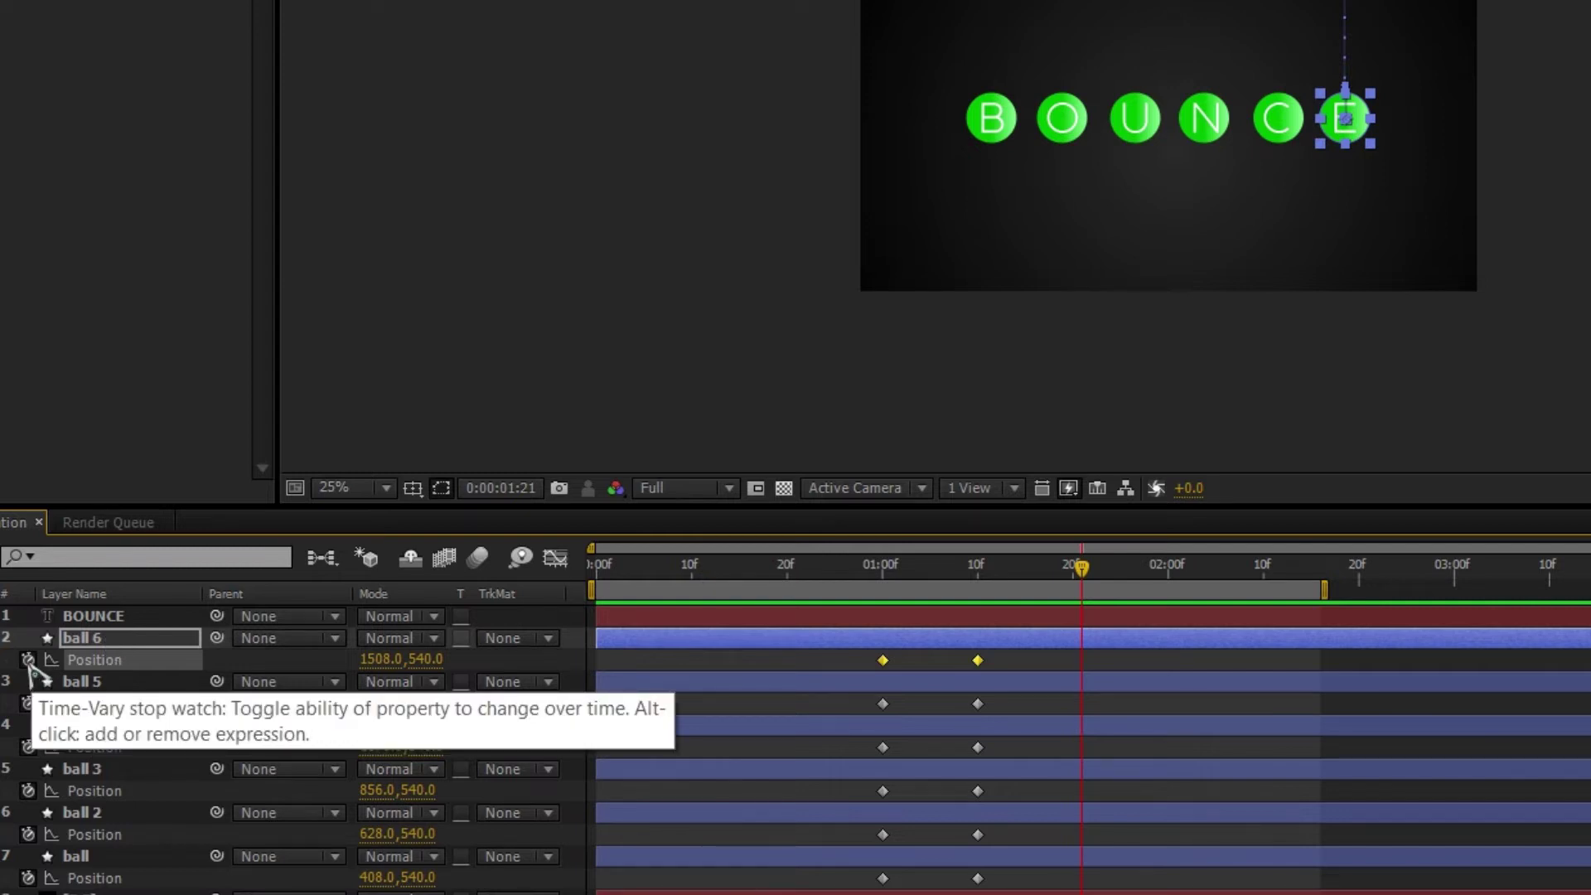
Add an expression to ball 6's Position and enlarge its expression field for editing
key("alt")
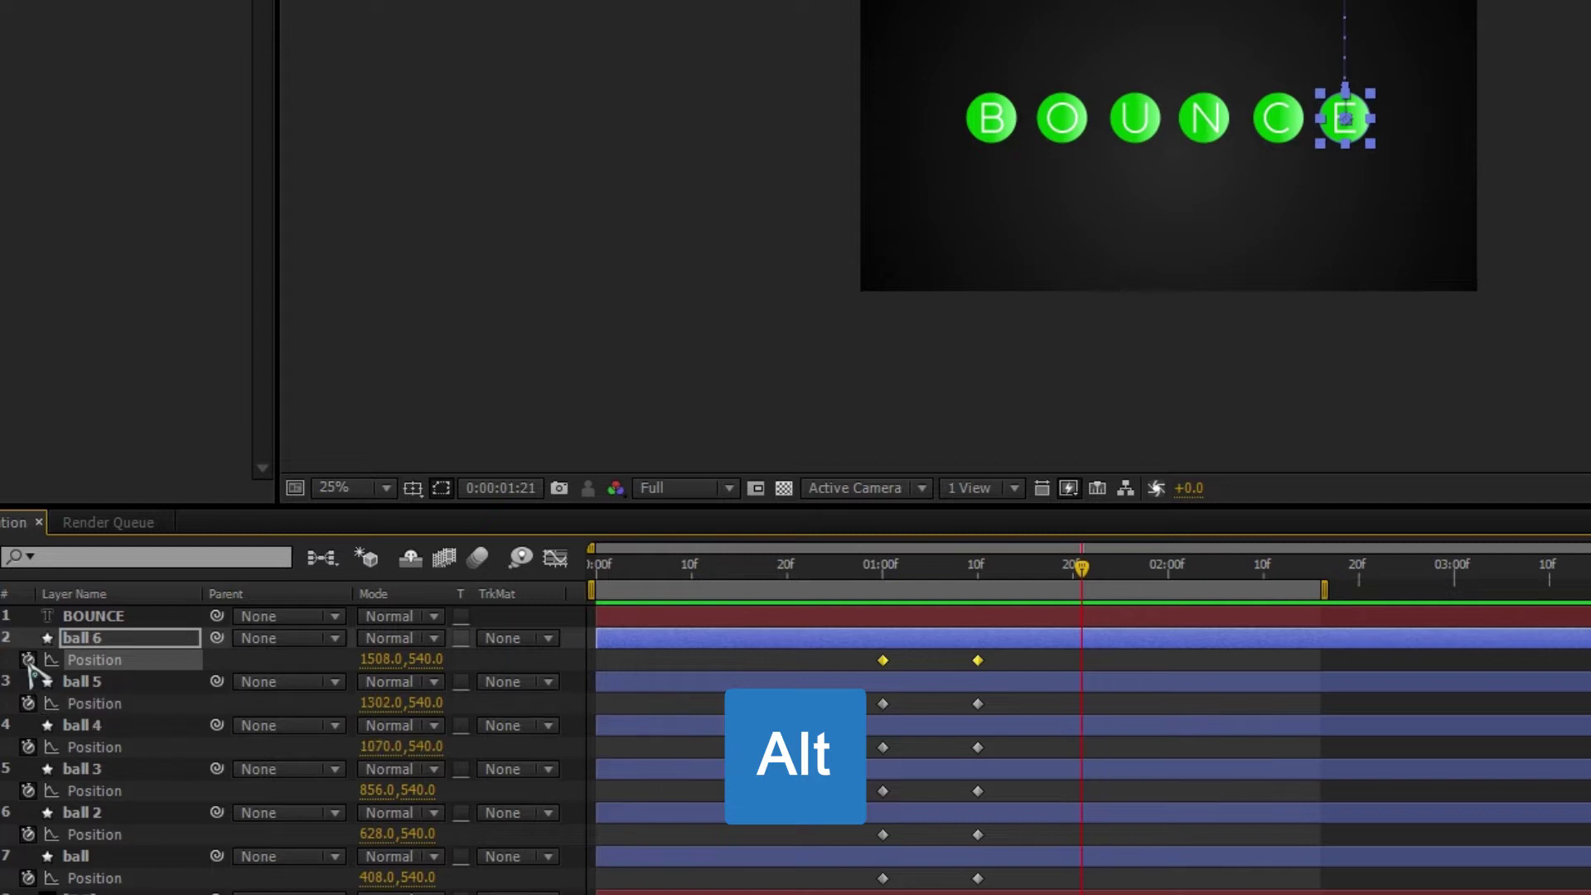
left_click(27, 659, "alt")
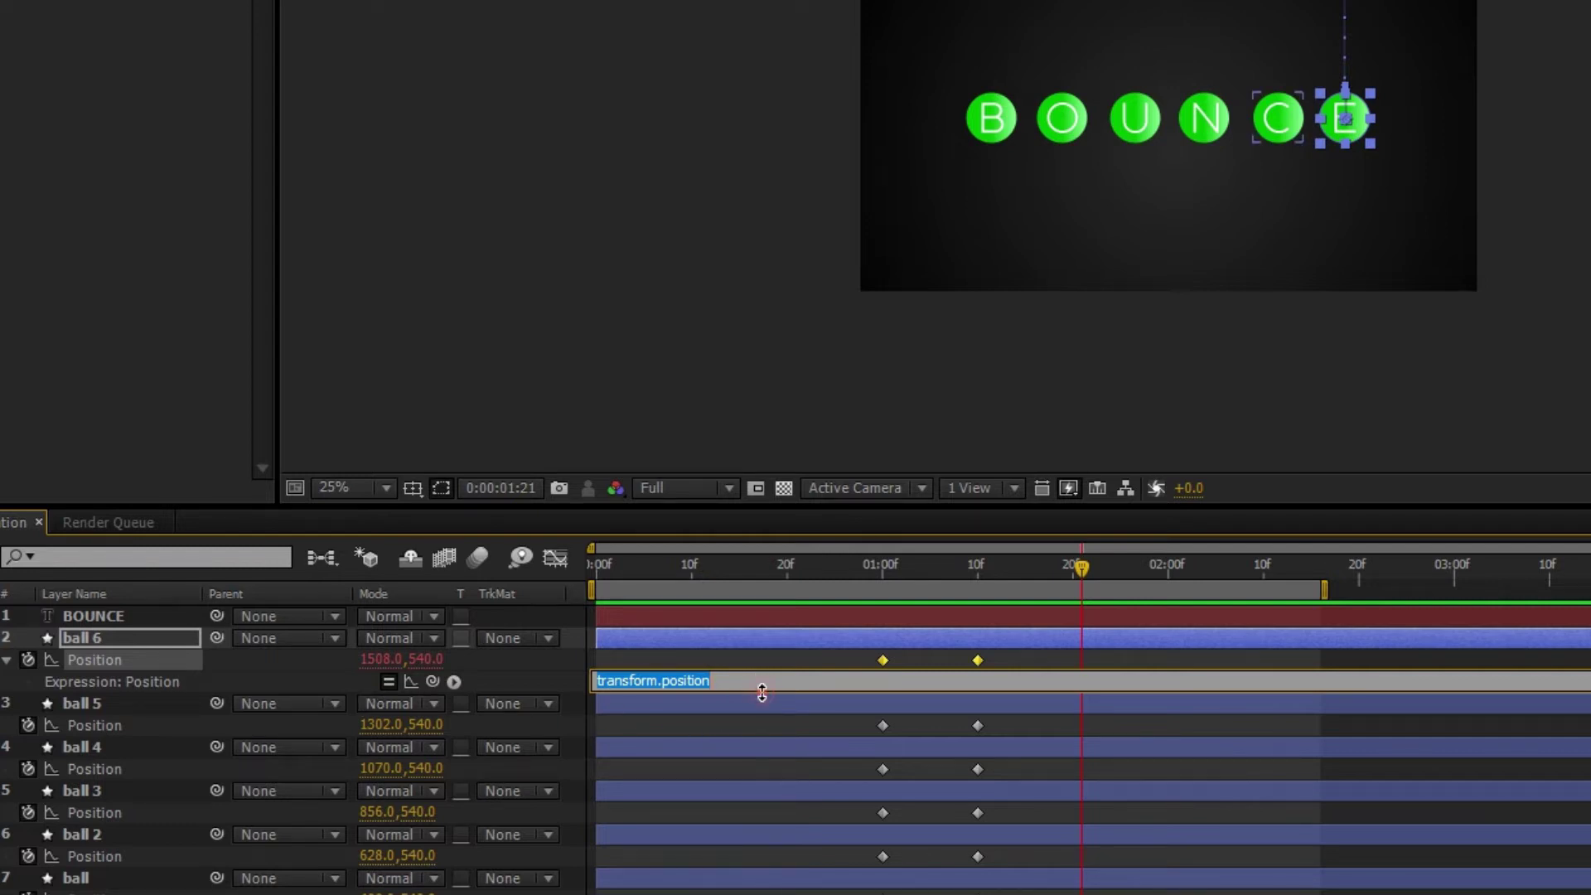
left_click_drag(761, 693, 767, 743)
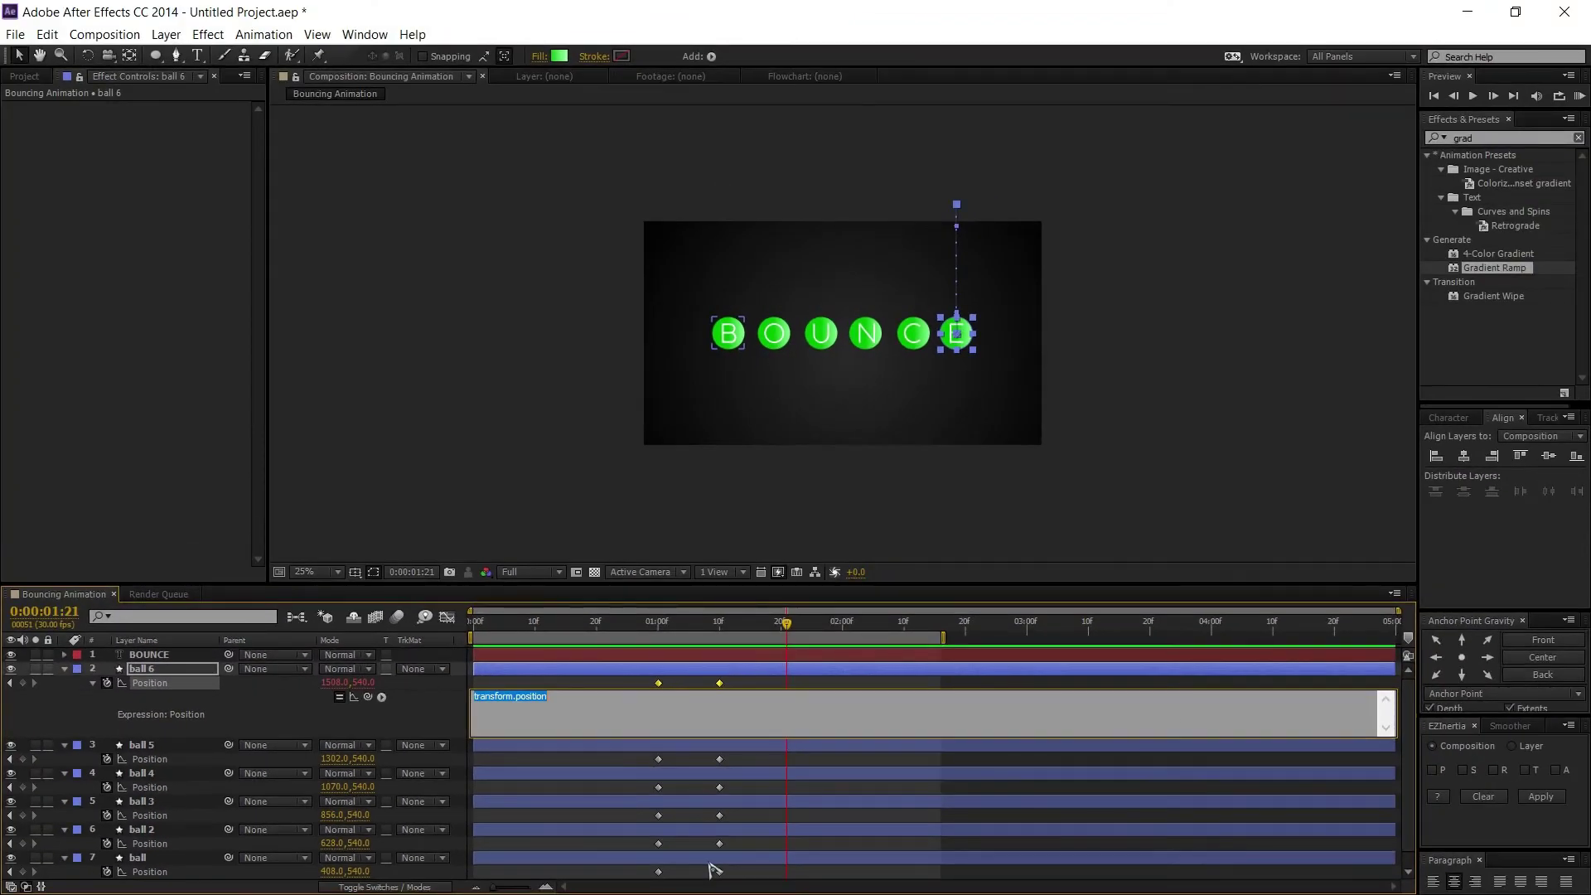
Copy the full bounce expression script from the Bouncing notes in Notepad, then minimize Notepad
left_click(1050, 875)
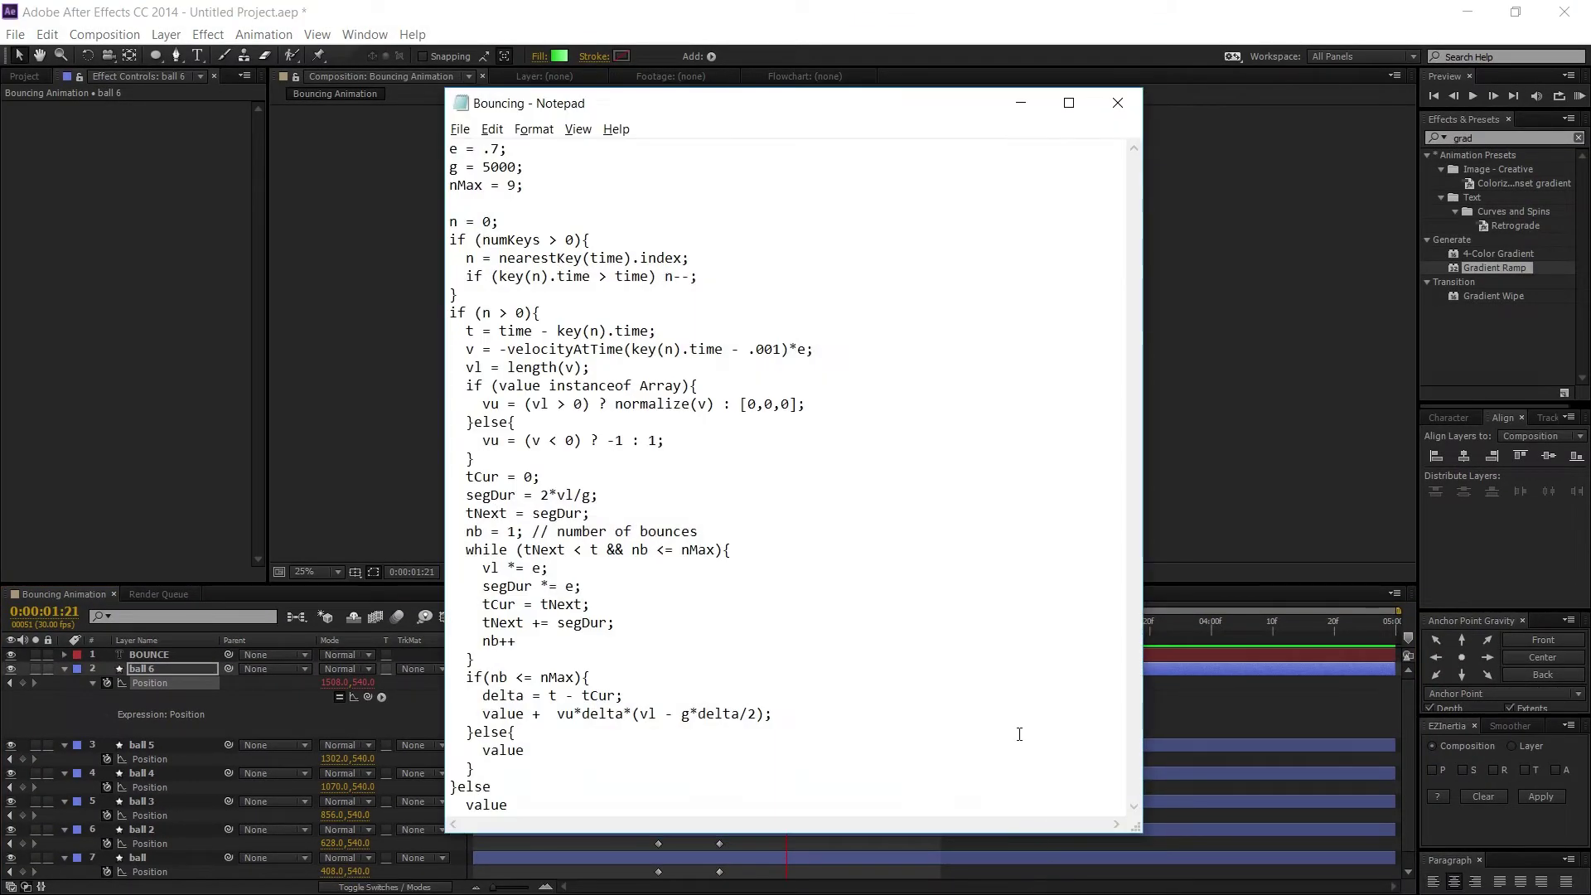
left_click(1068, 102)
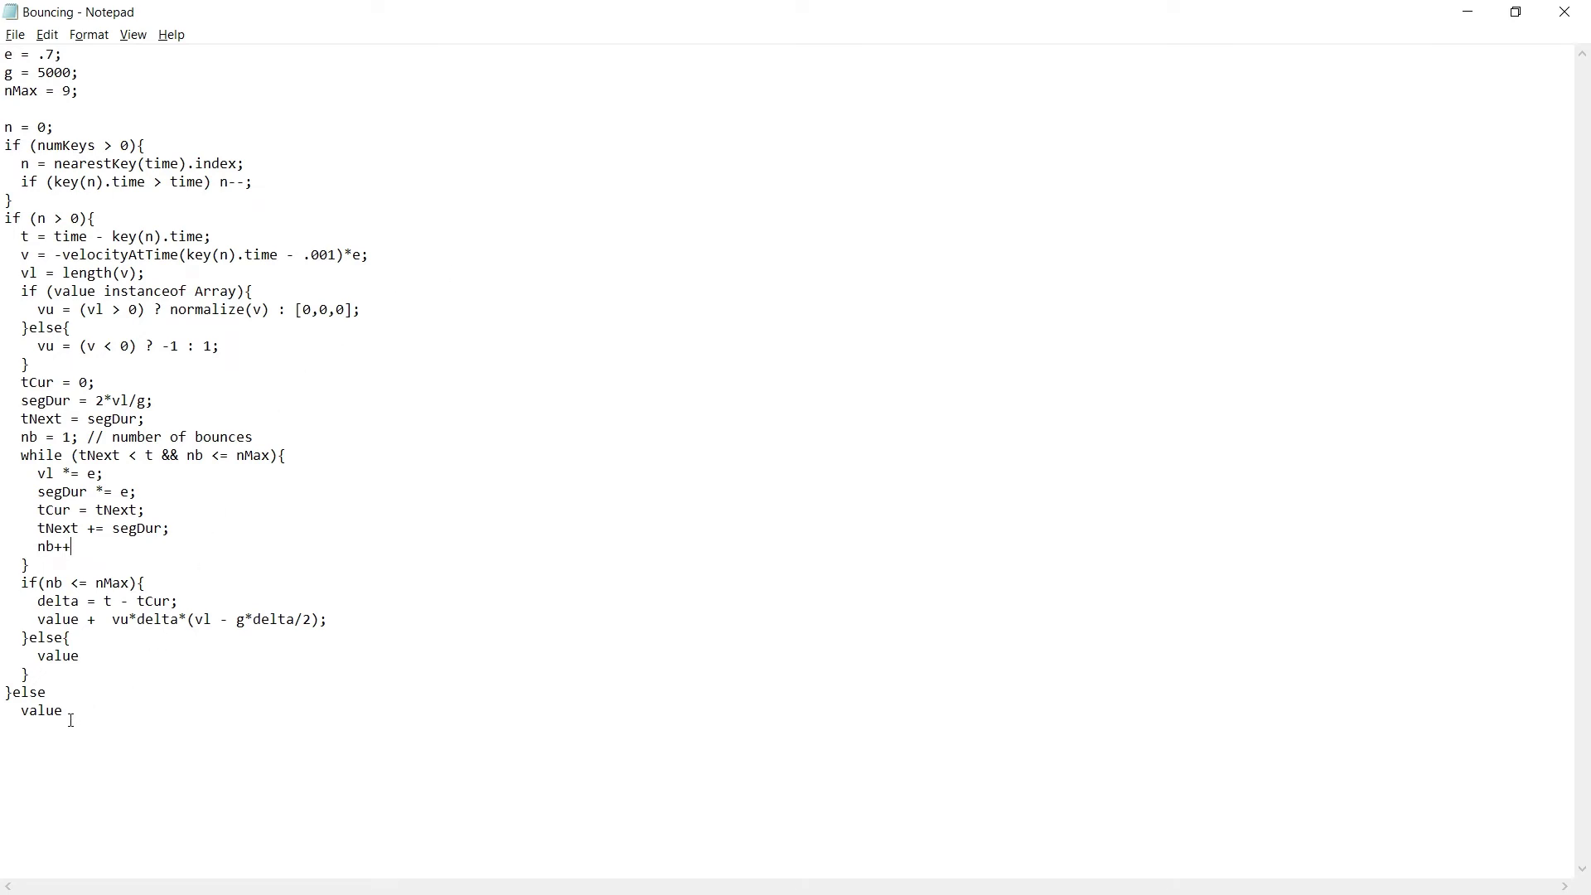
left_click_drag(71, 720, 9, 15)
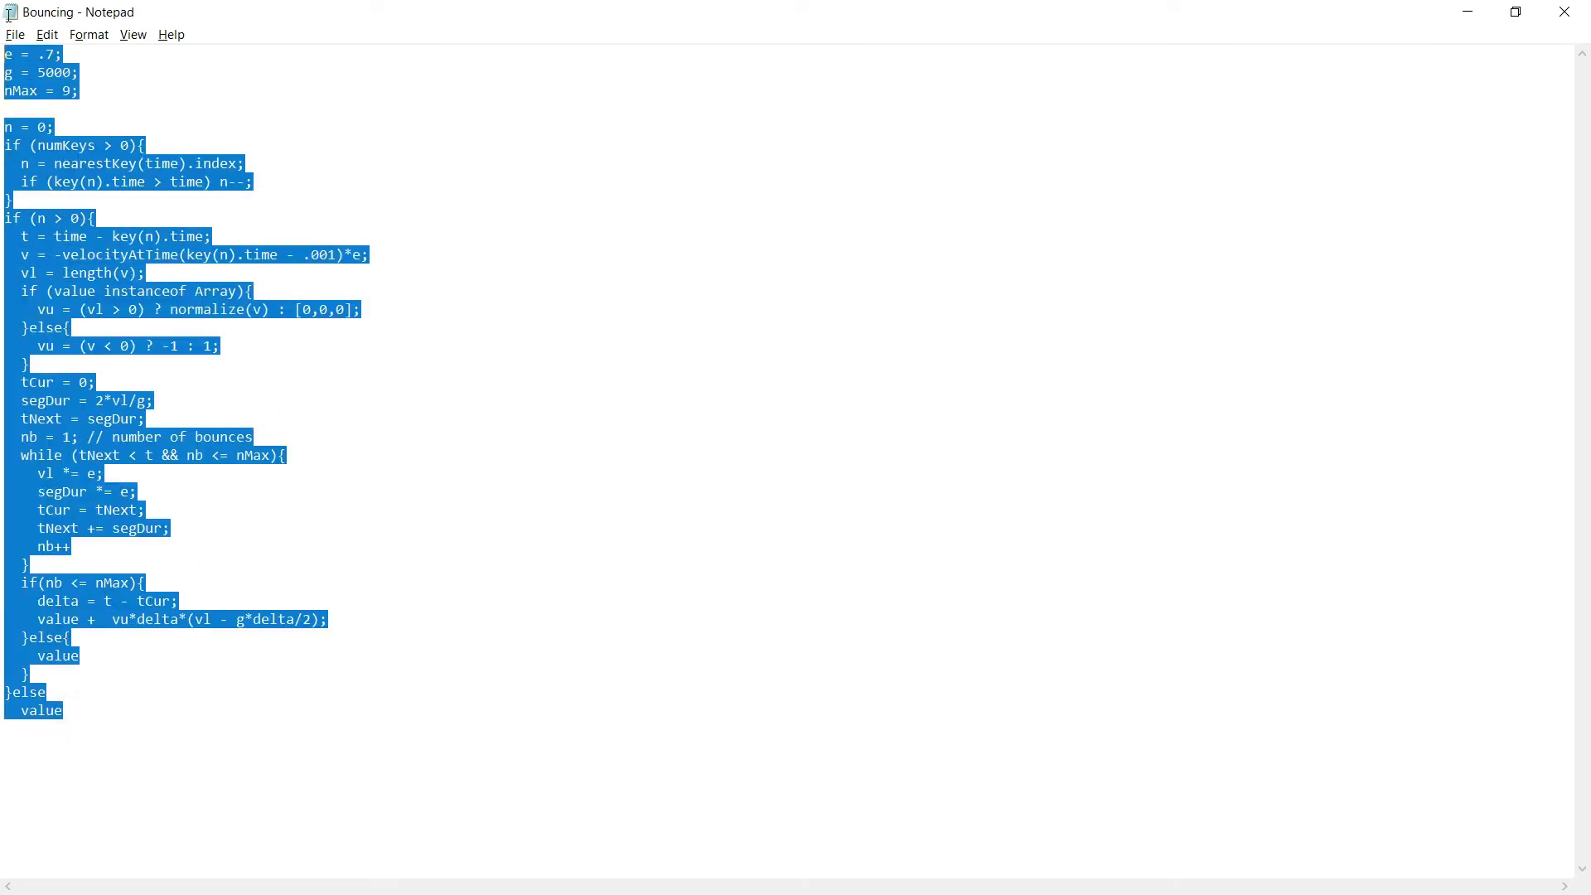
right_click(56, 234)
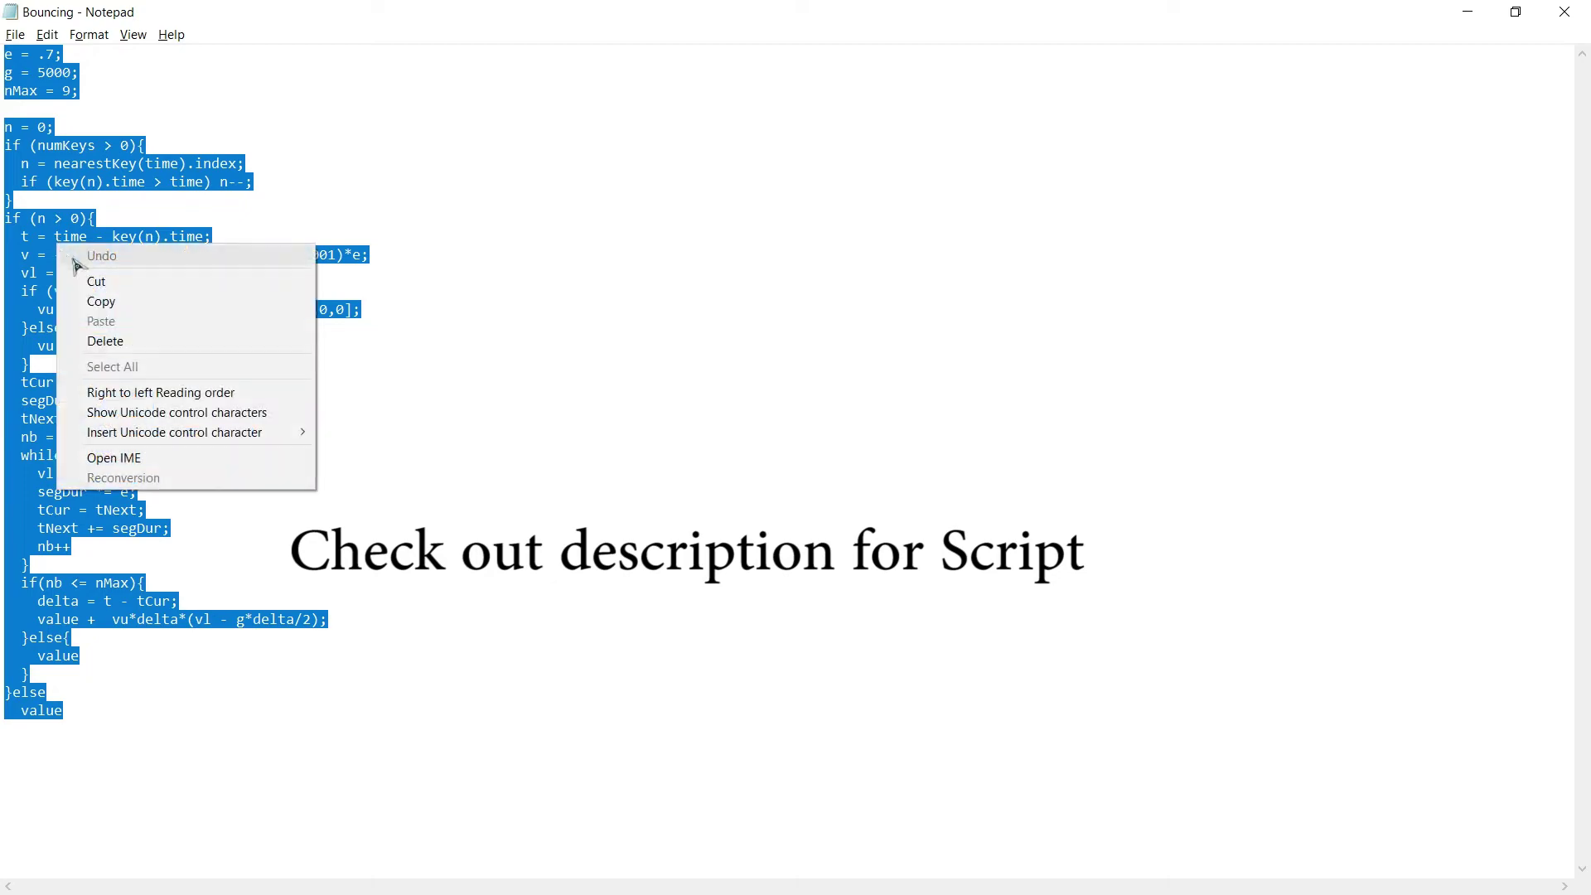
left_click(100, 302)
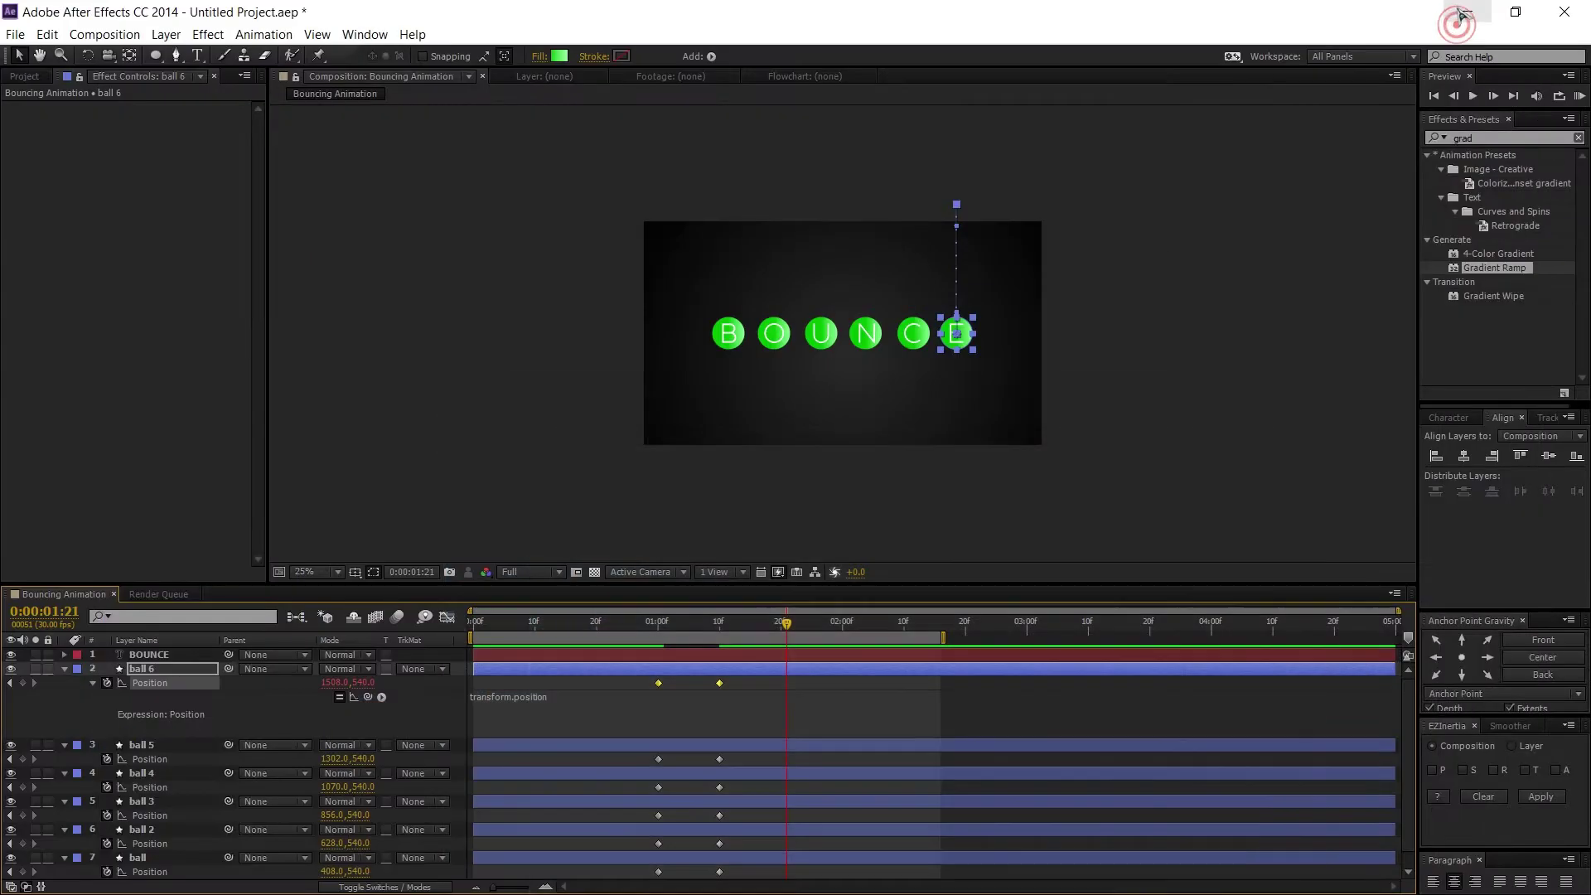
left_click(1467, 12)
Replace ball 6's Position expression with the pasted bounce script (e = .7, g = 5000, nMax = 9)
left_click(187, 723)
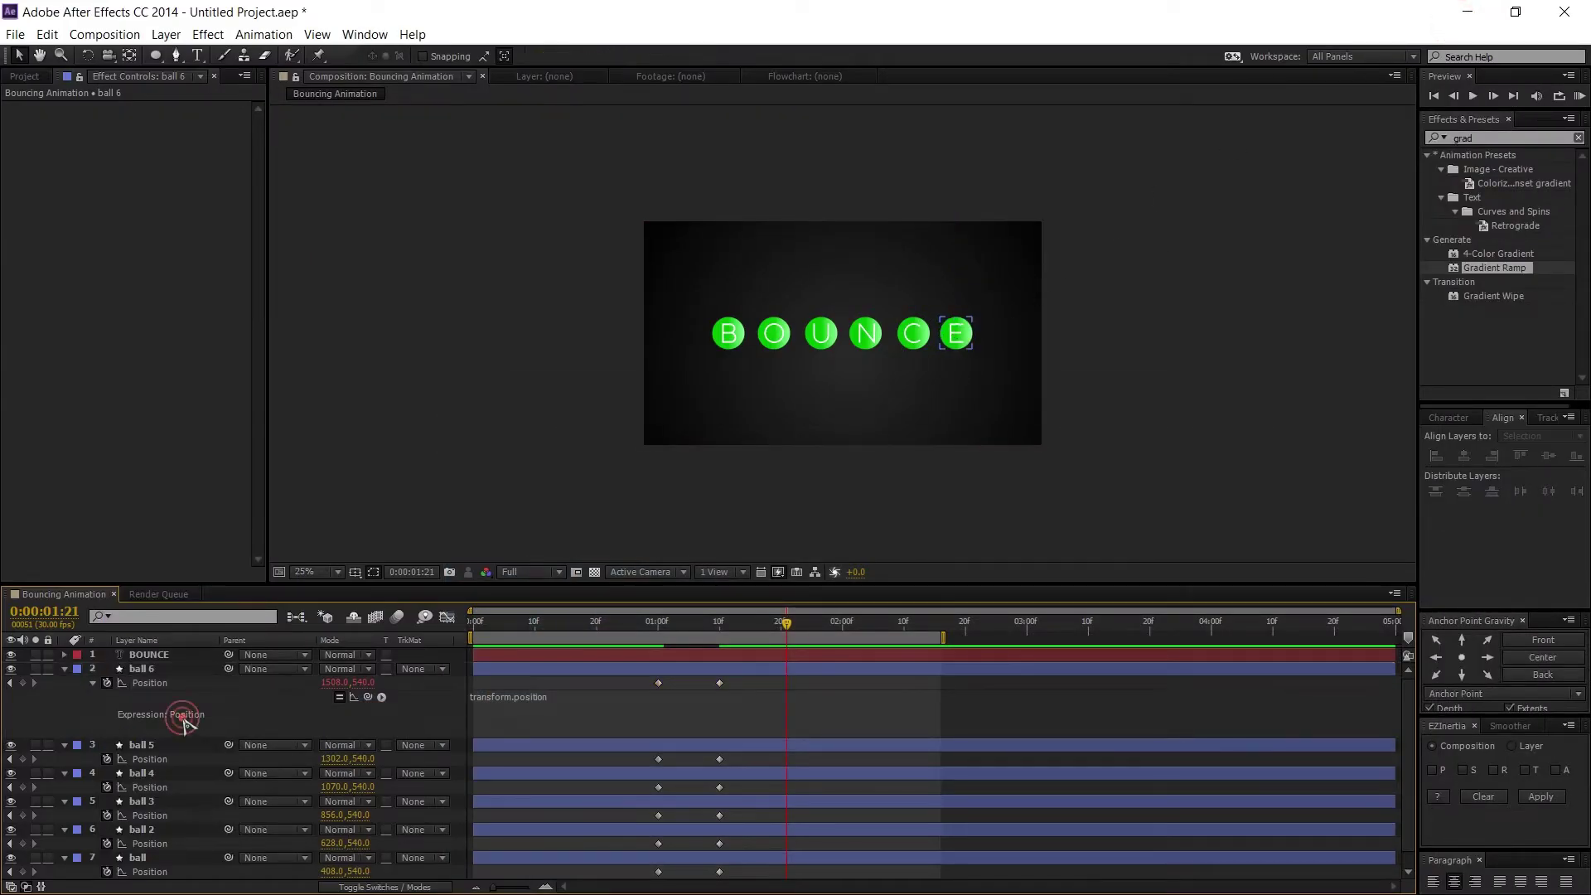
left_click(596, 710)
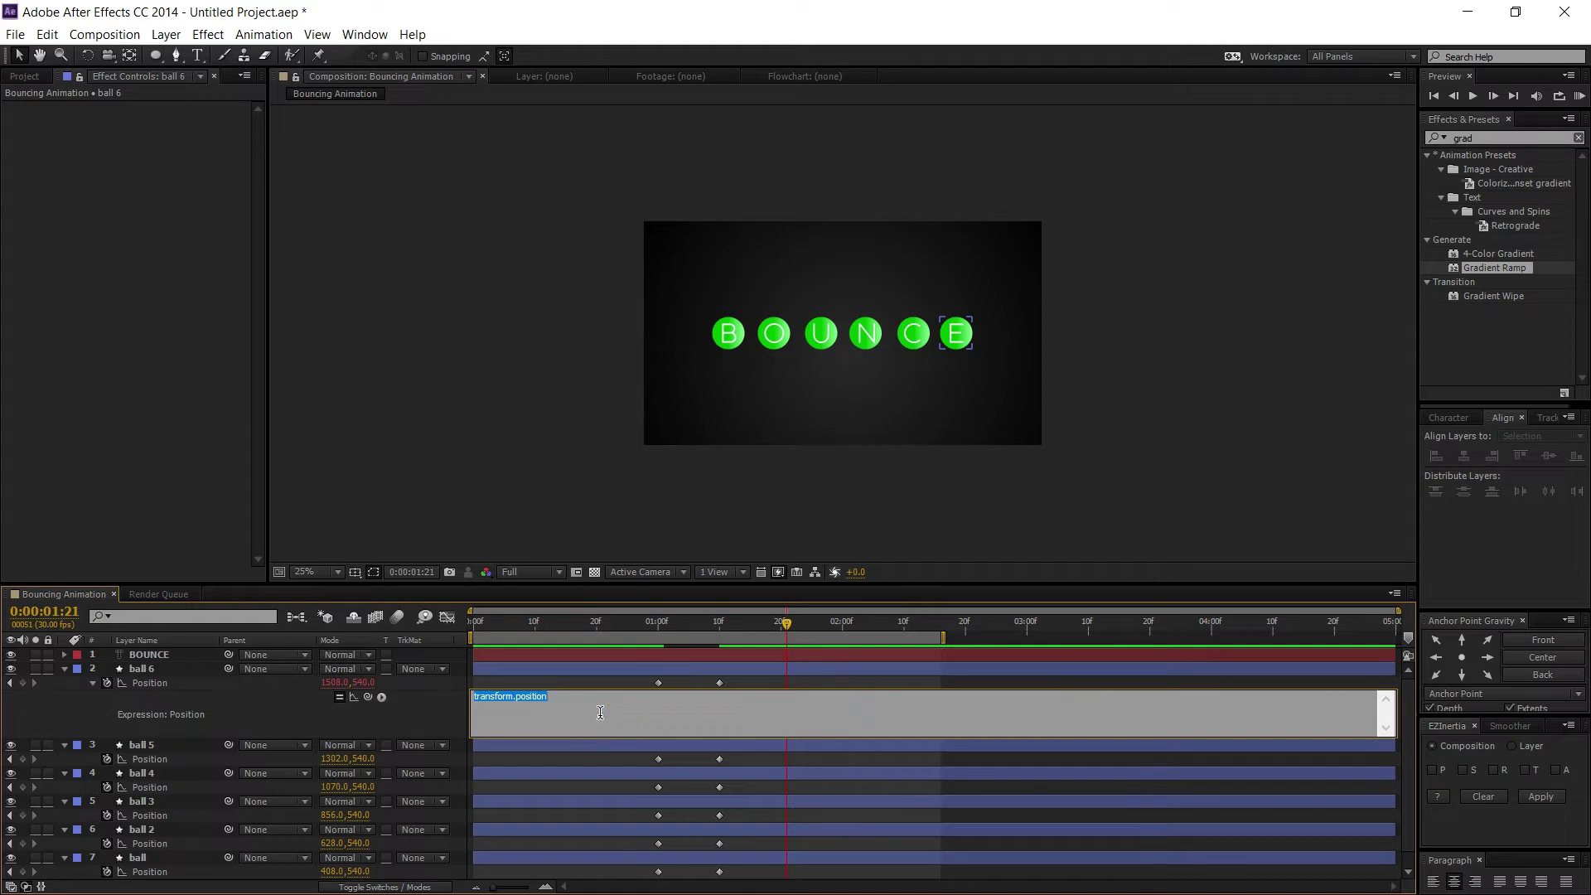
key("ctrl+v")
left_click(599, 712)
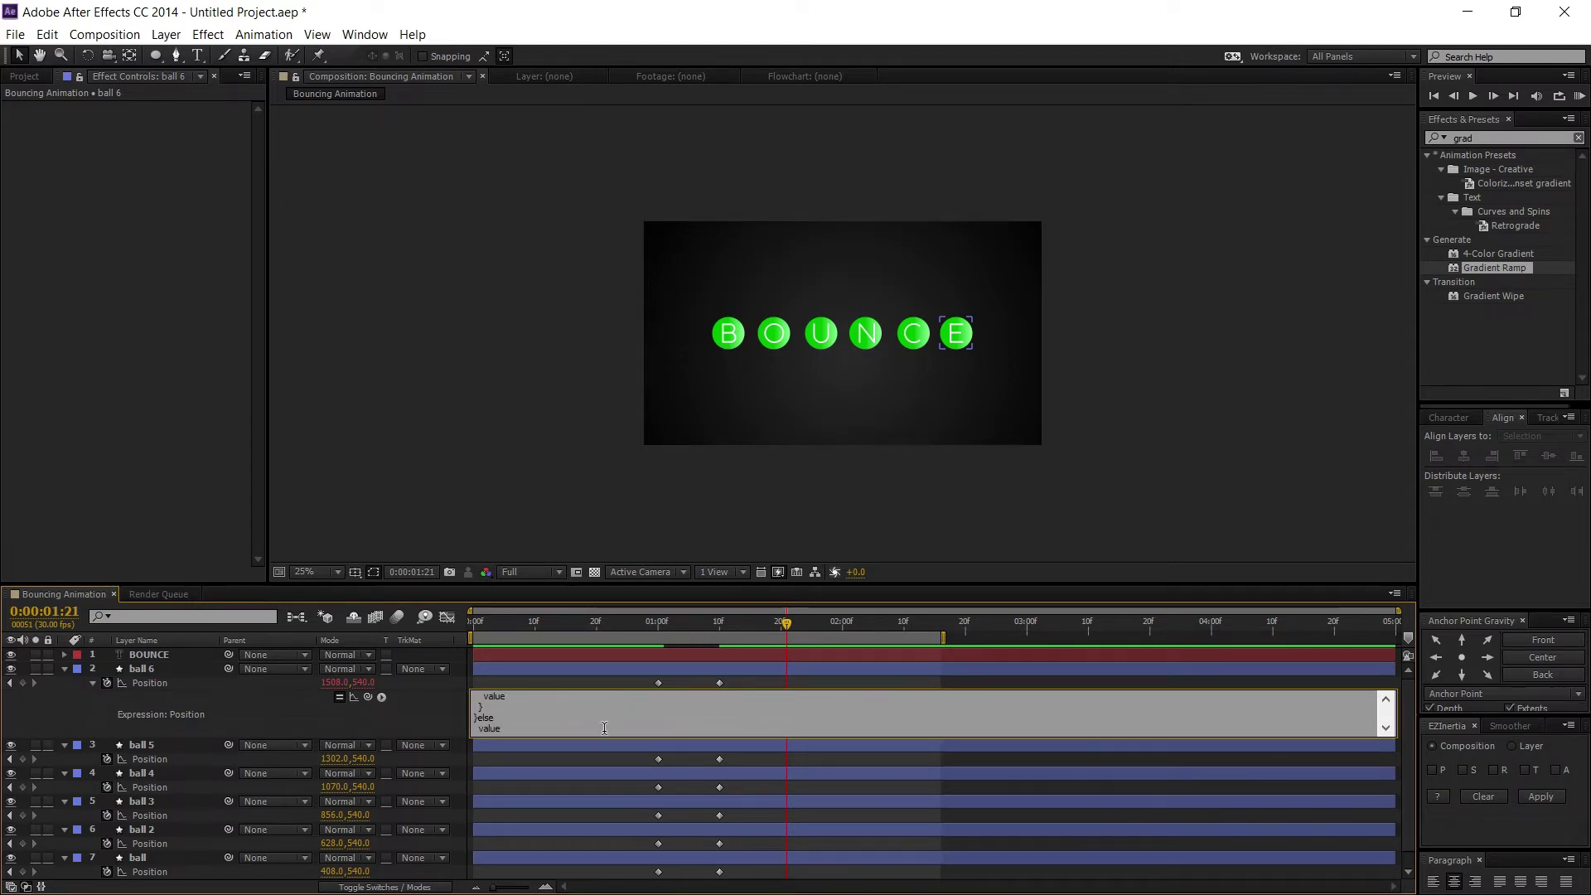
Preview the E ball bouncing from 0:00:00:25
left_click(605, 747)
left_click_drag(783, 623, 336, 655)
key("space")
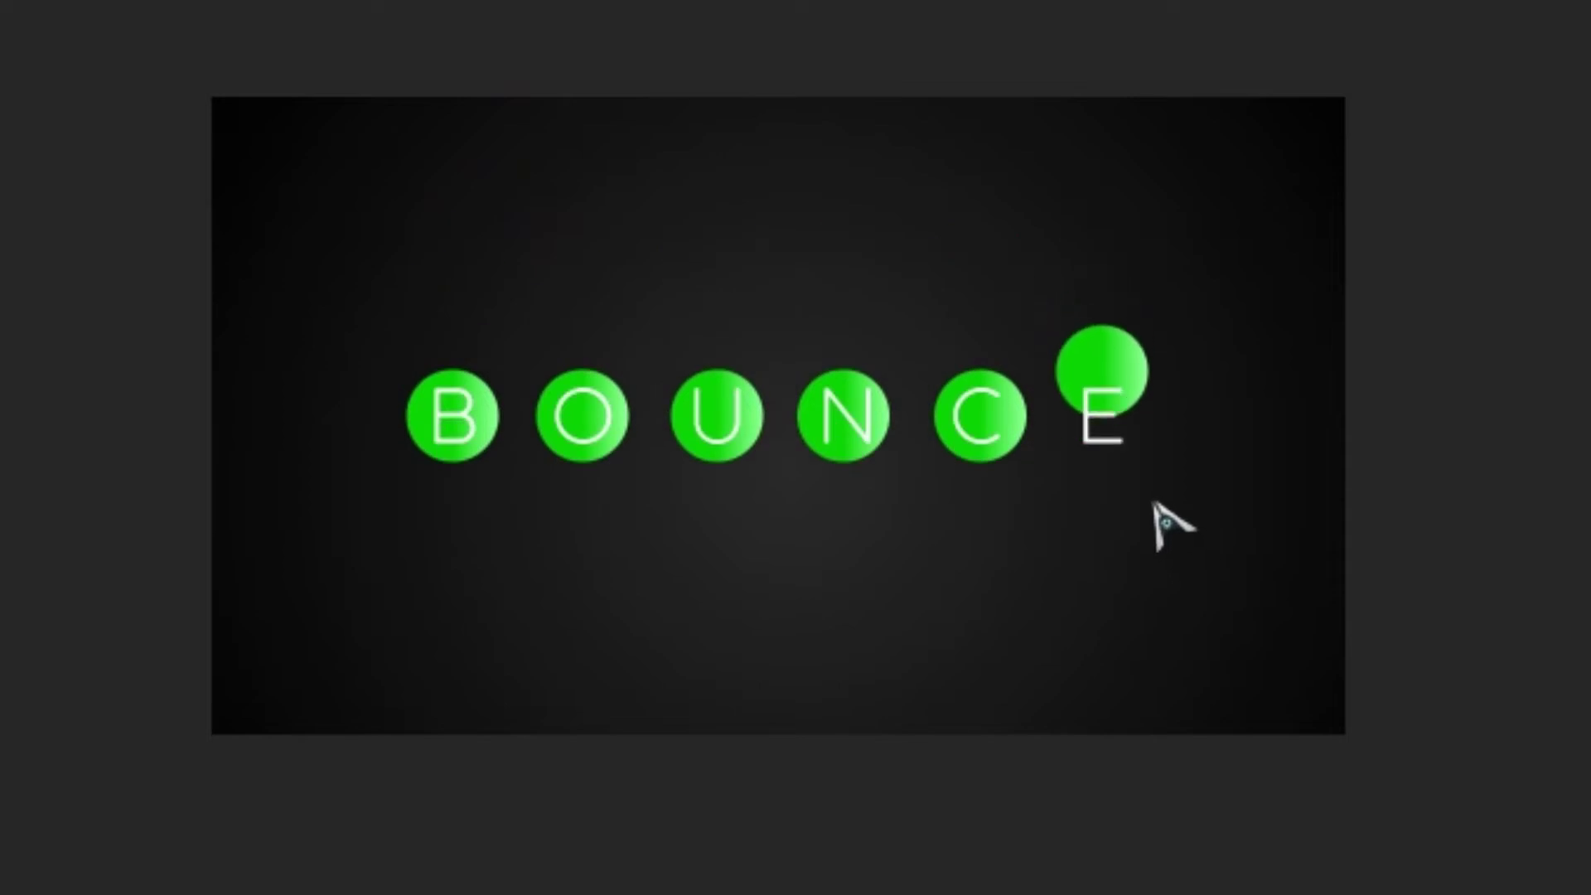
key("space")
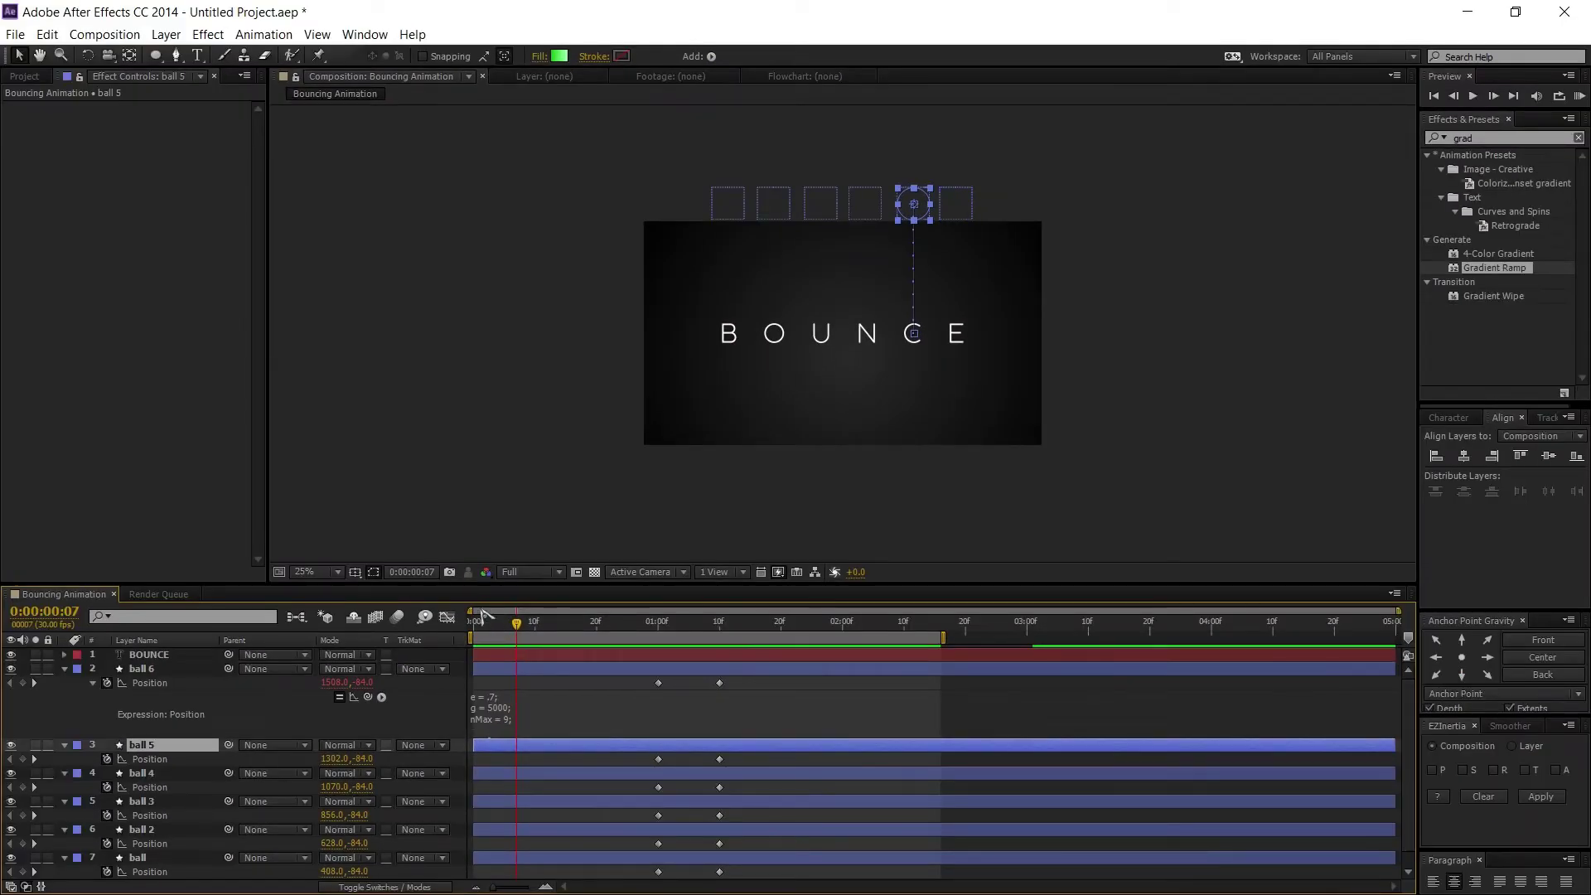
At 0:00:01:10, paste the bounce expression into the Position of balls 5, 4 and 3
left_click_drag(517, 623, 722, 654)
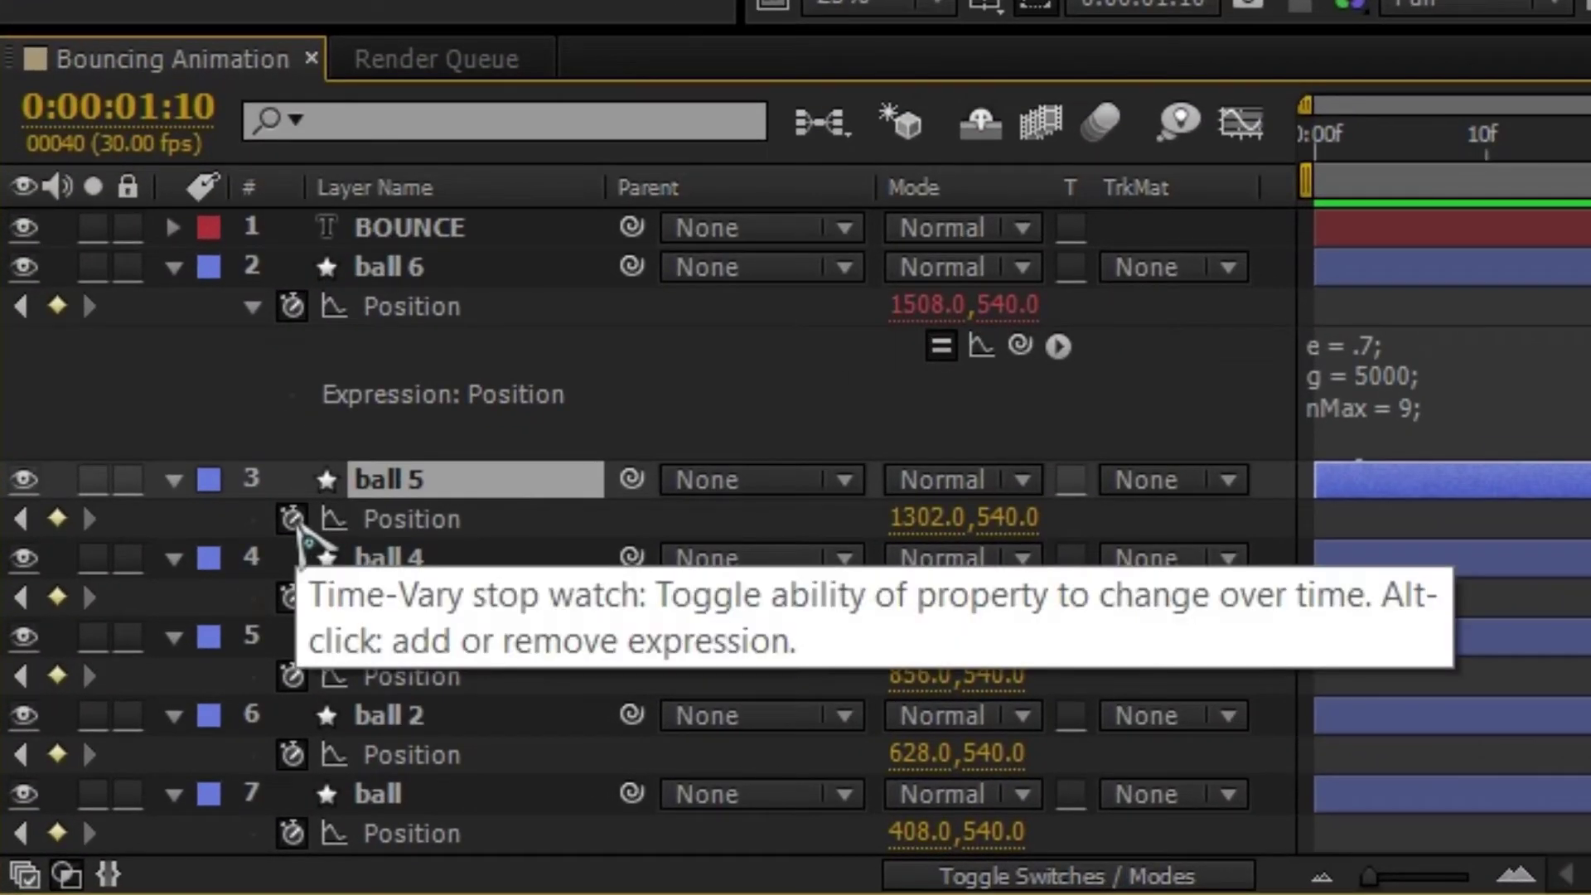
left_click(292, 518, "alt")
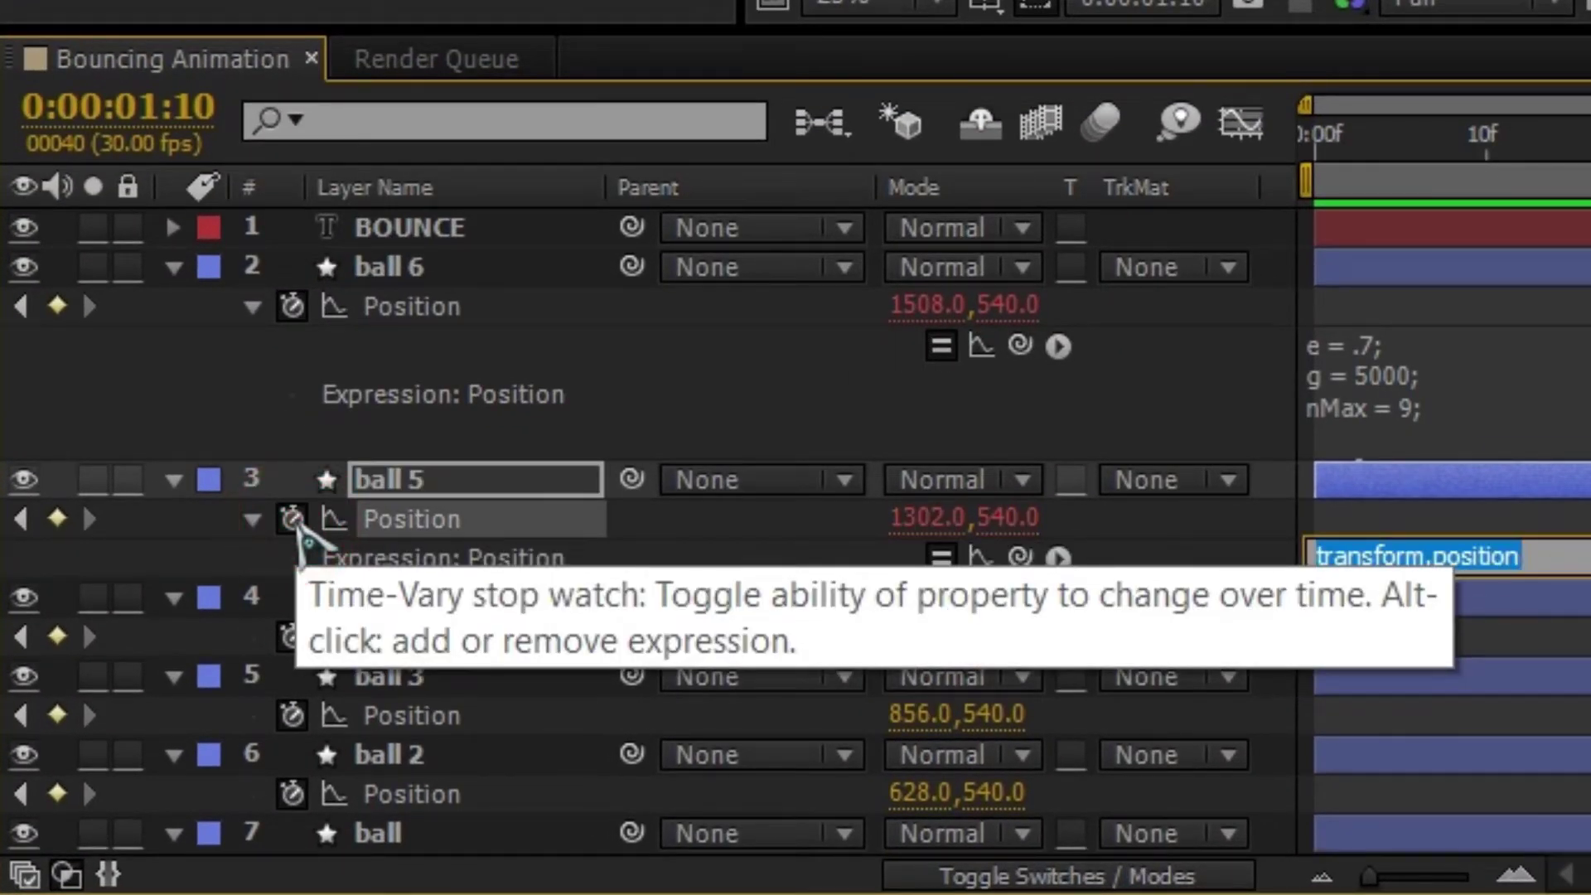
type("value")
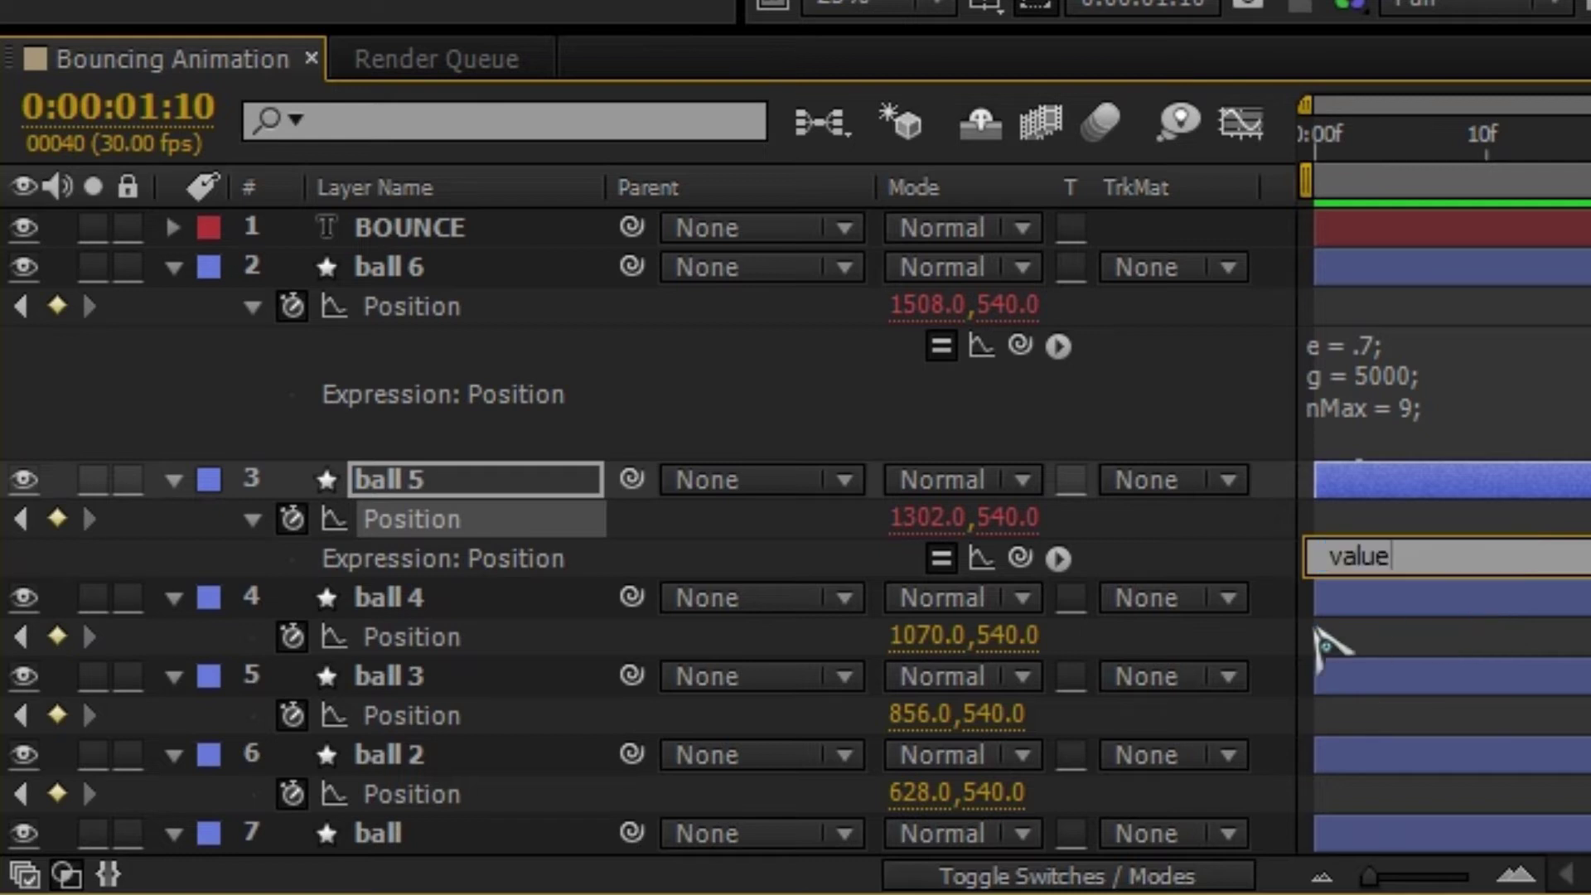
left_click(292, 637, "alt")
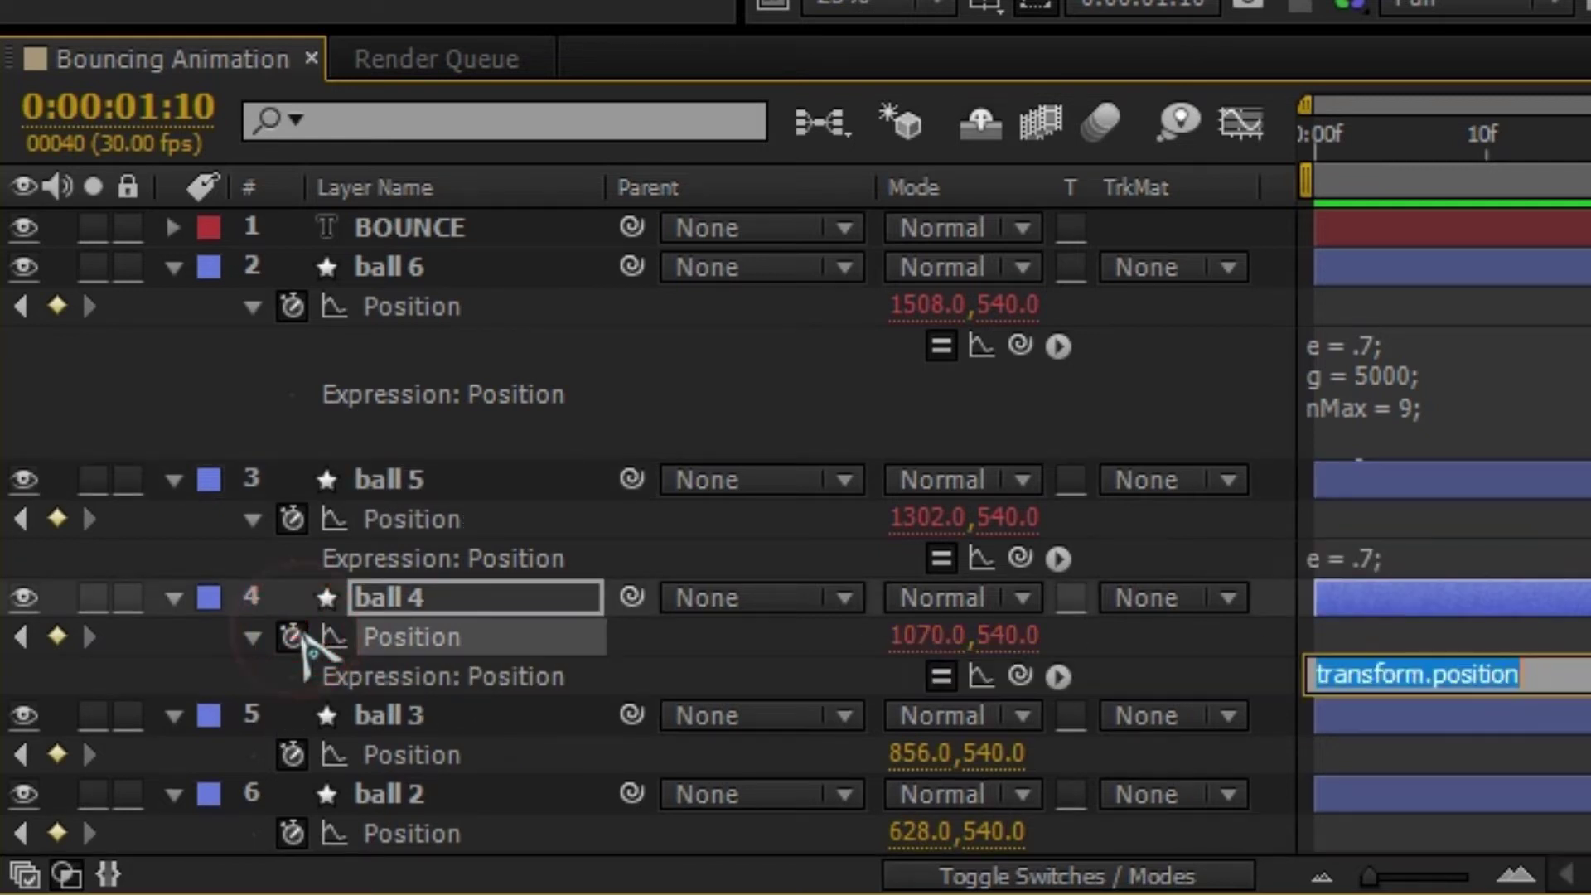
type("value")
left_click(292, 754, "alt")
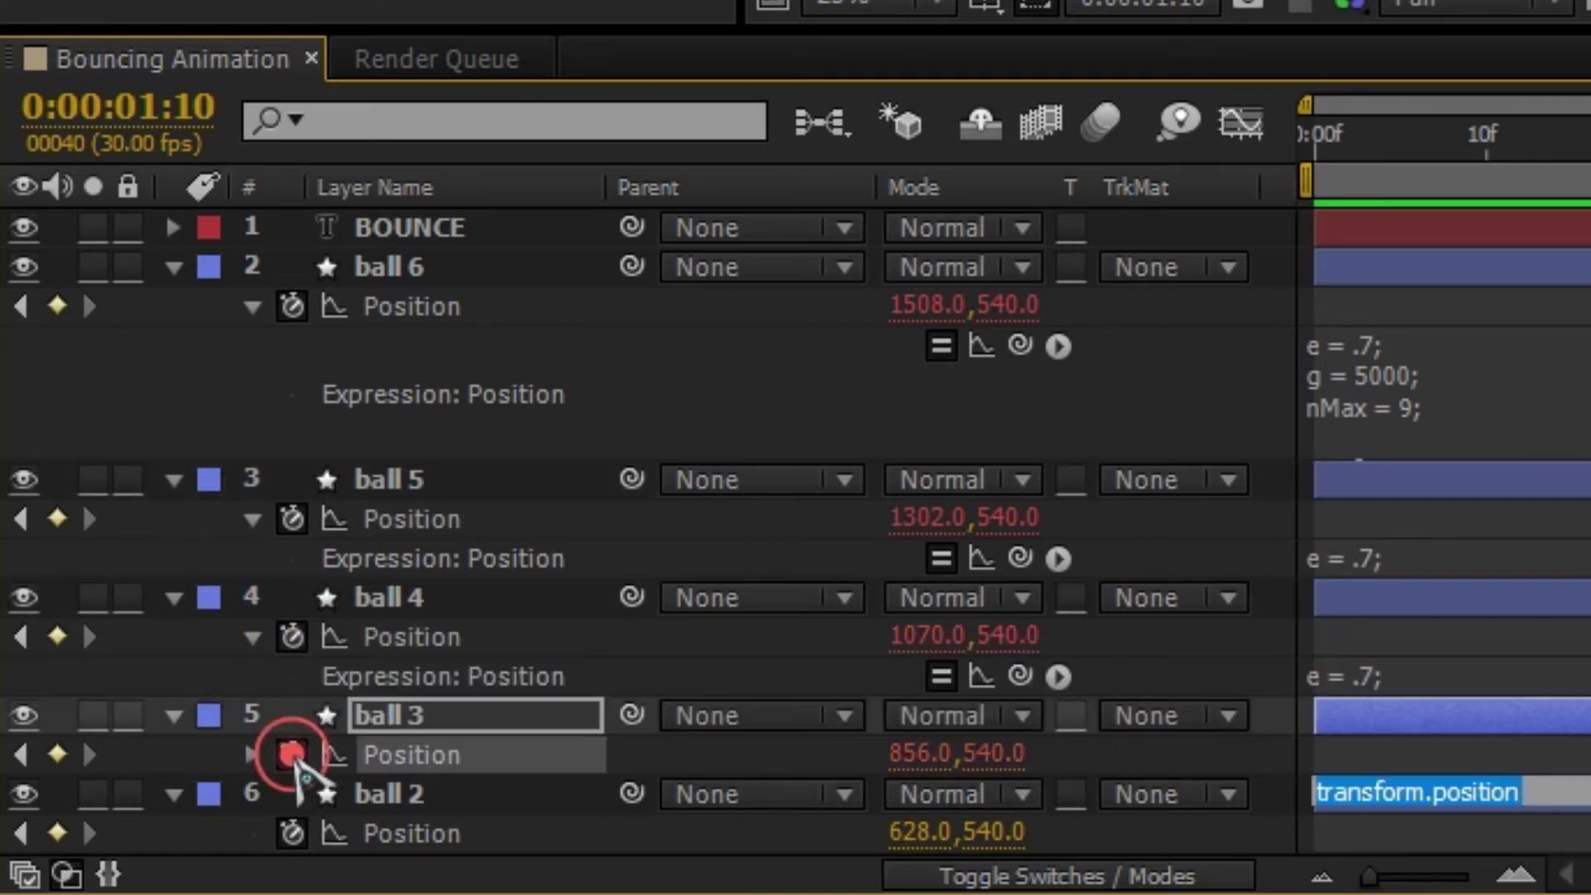
type("value")
Give ball 2 and the last ball layer the bounce expression, then return to frame 0
scroll(313, 787, "down", 2)
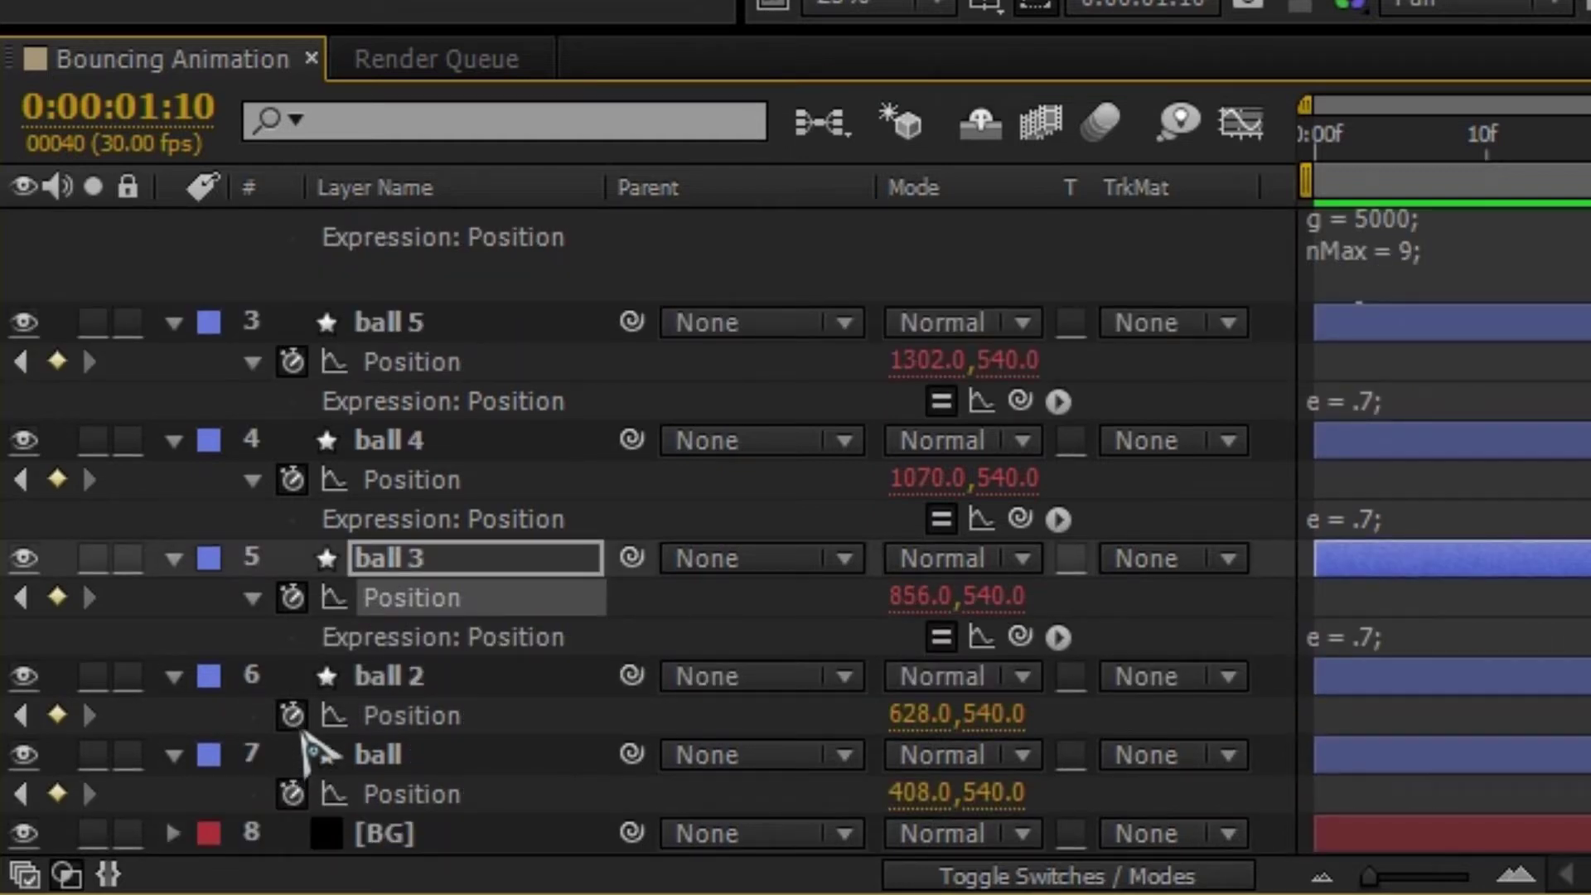
left_click(292, 714, "alt")
key("ctrl+v")
left_click(290, 832, "alt")
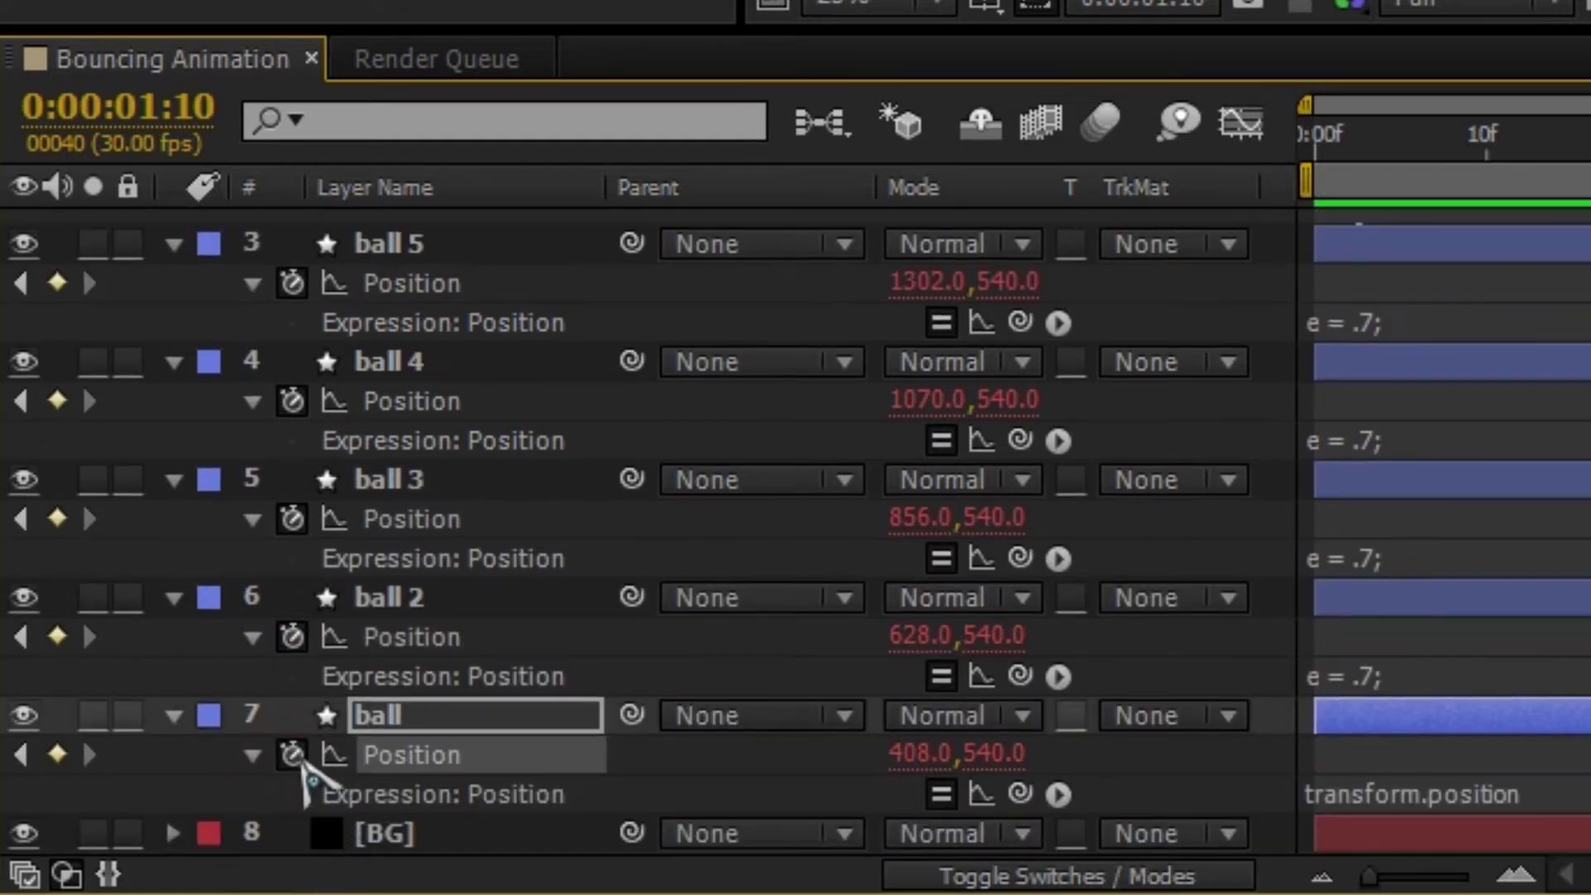
left_click(291, 752, "alt")
left_click(284, 797, "alt")
type("value")
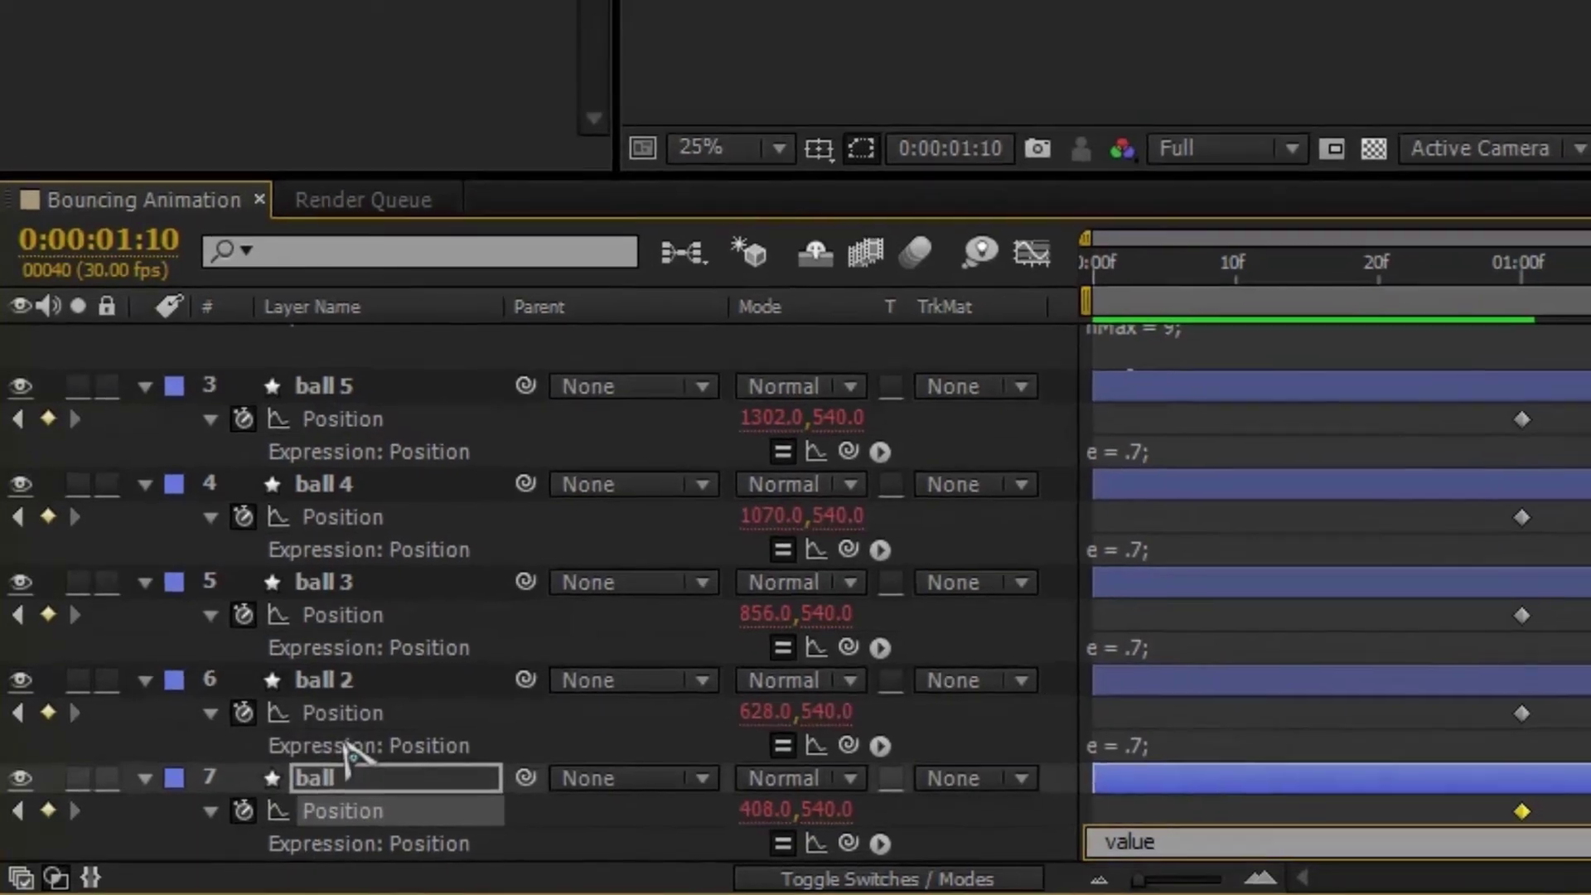
scroll(348, 767, "up", 3)
left_click(274, 686)
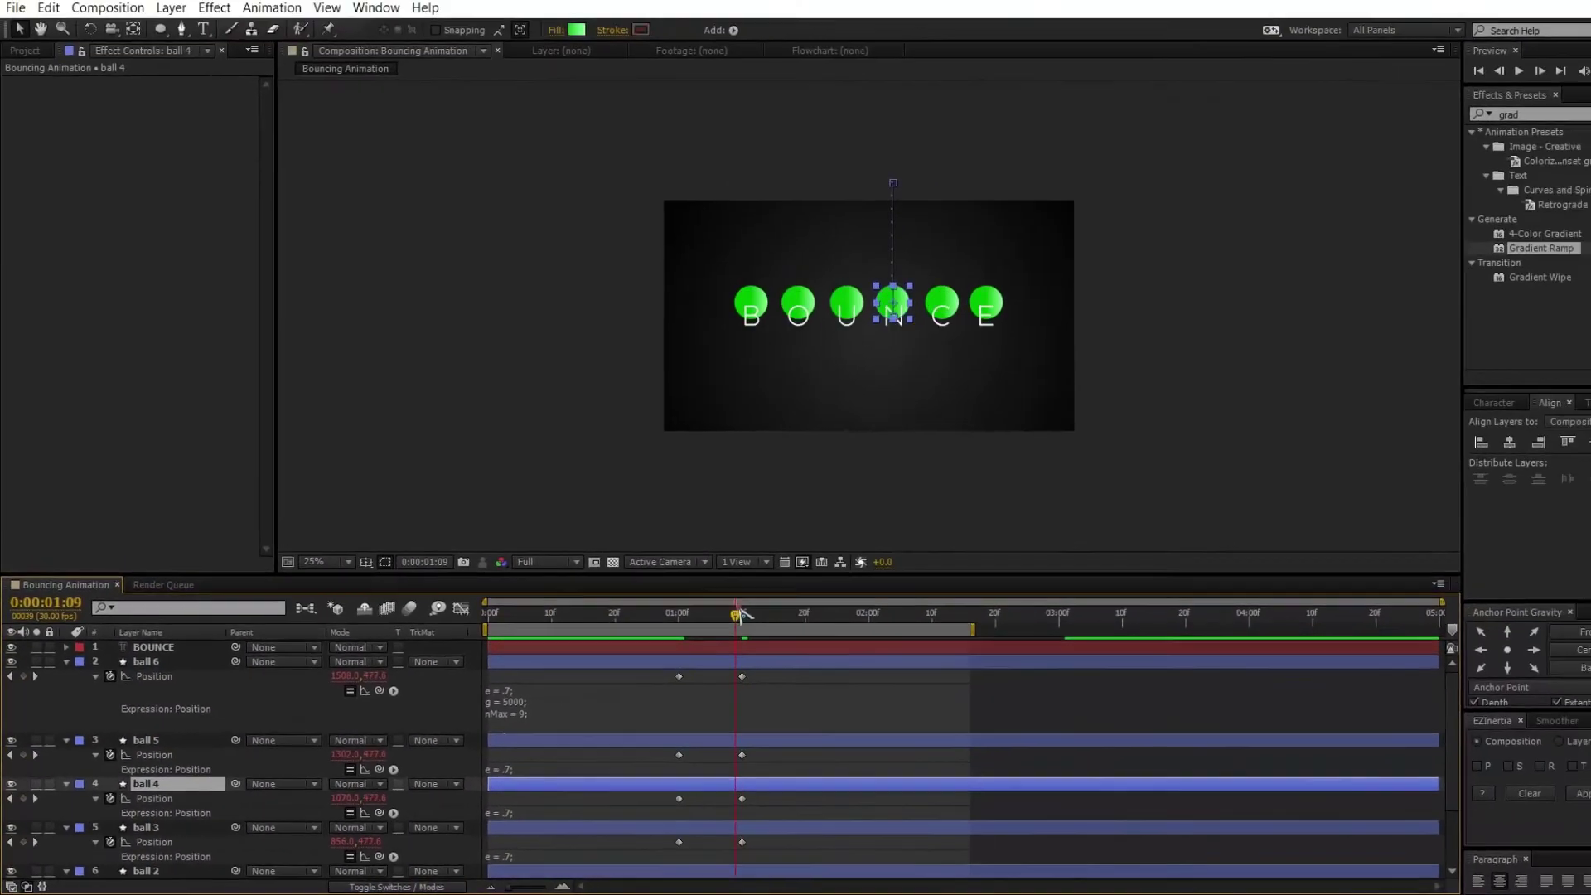
key("Home")
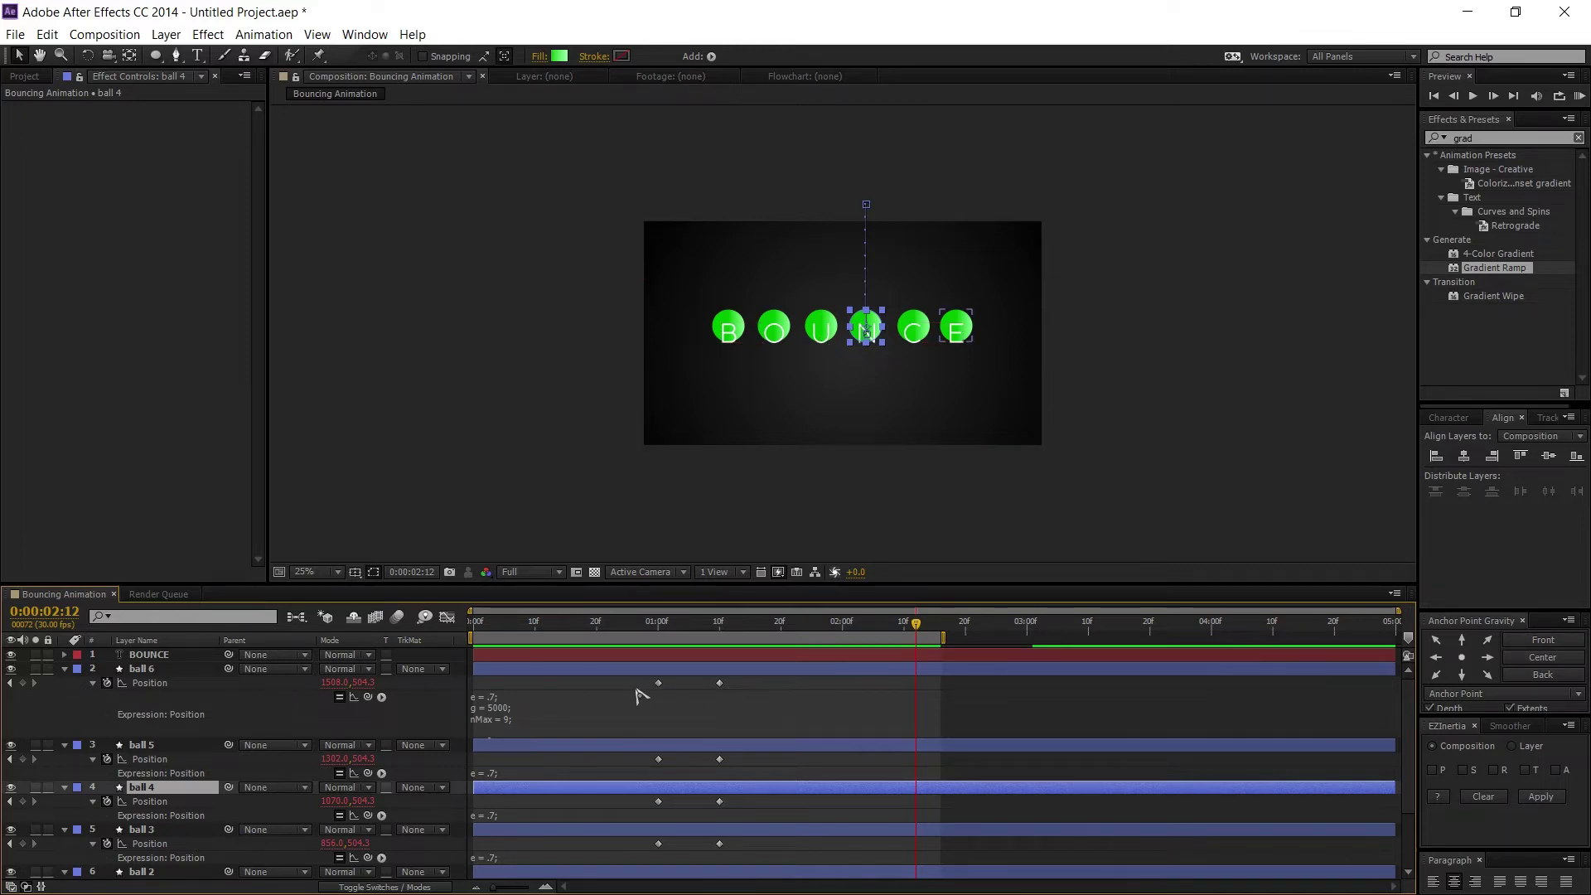
Shift the Position keyframes of balls 6, 5, 4 and 3 to slightly different times
left_click_drag(622, 682, 701, 691)
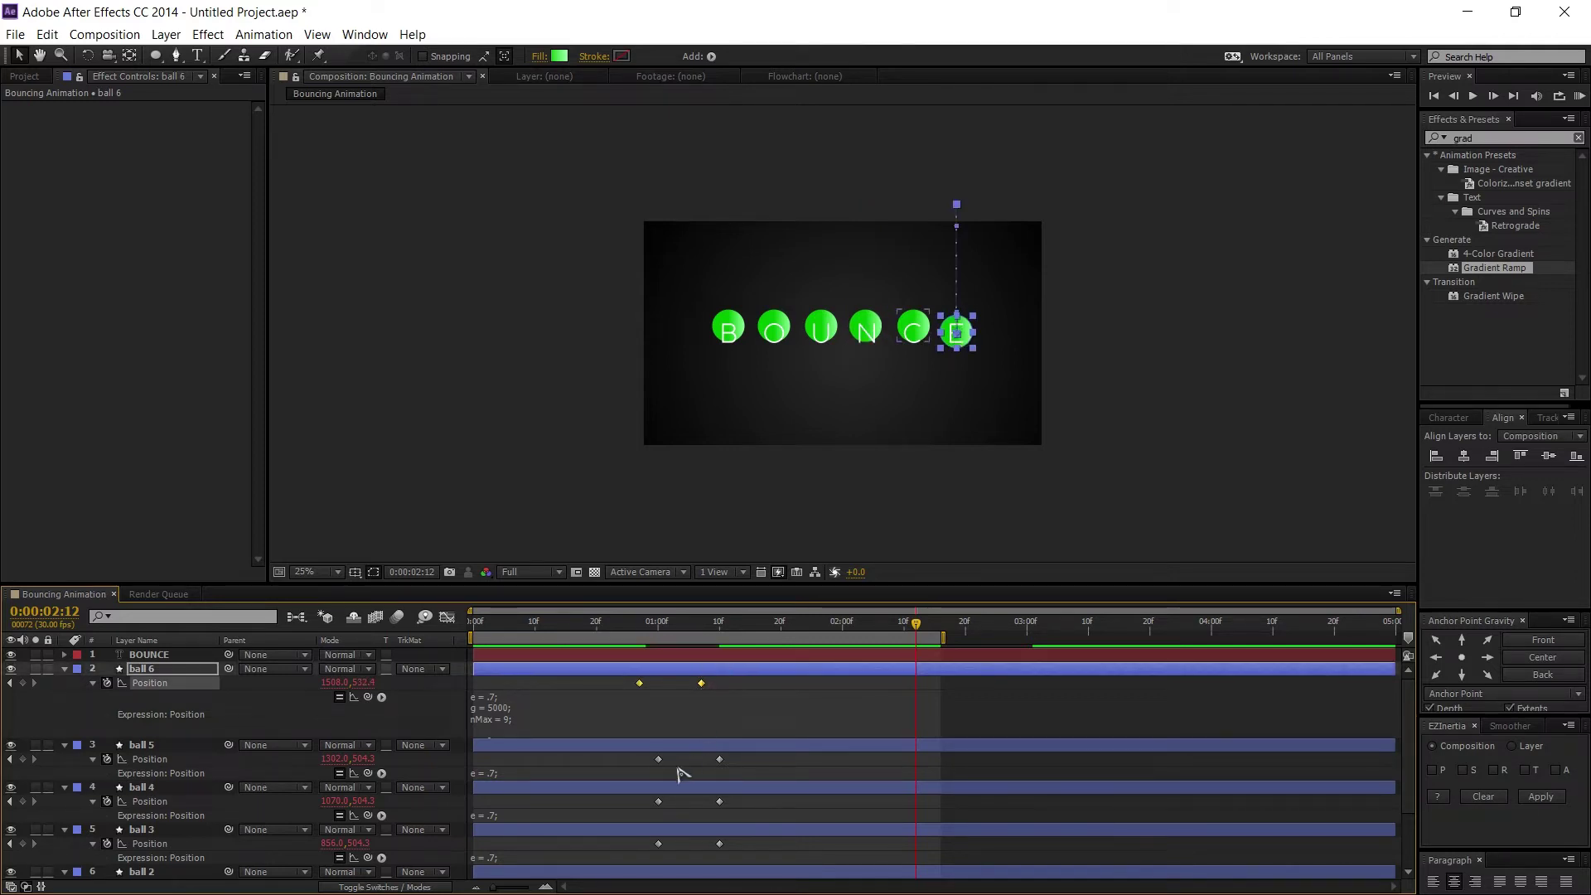
left_click_drag(648, 756, 726, 762)
left_click_drag(725, 819, 645, 801)
left_click_drag(738, 859, 634, 844)
scroll(733, 841, "down", 2)
Offset the keyframes of ball 2 and the last ball, then preview the staggered bounces
left_click_drag(730, 839, 677, 802)
left_click(666, 851)
left_click_drag(738, 858, 658, 849)
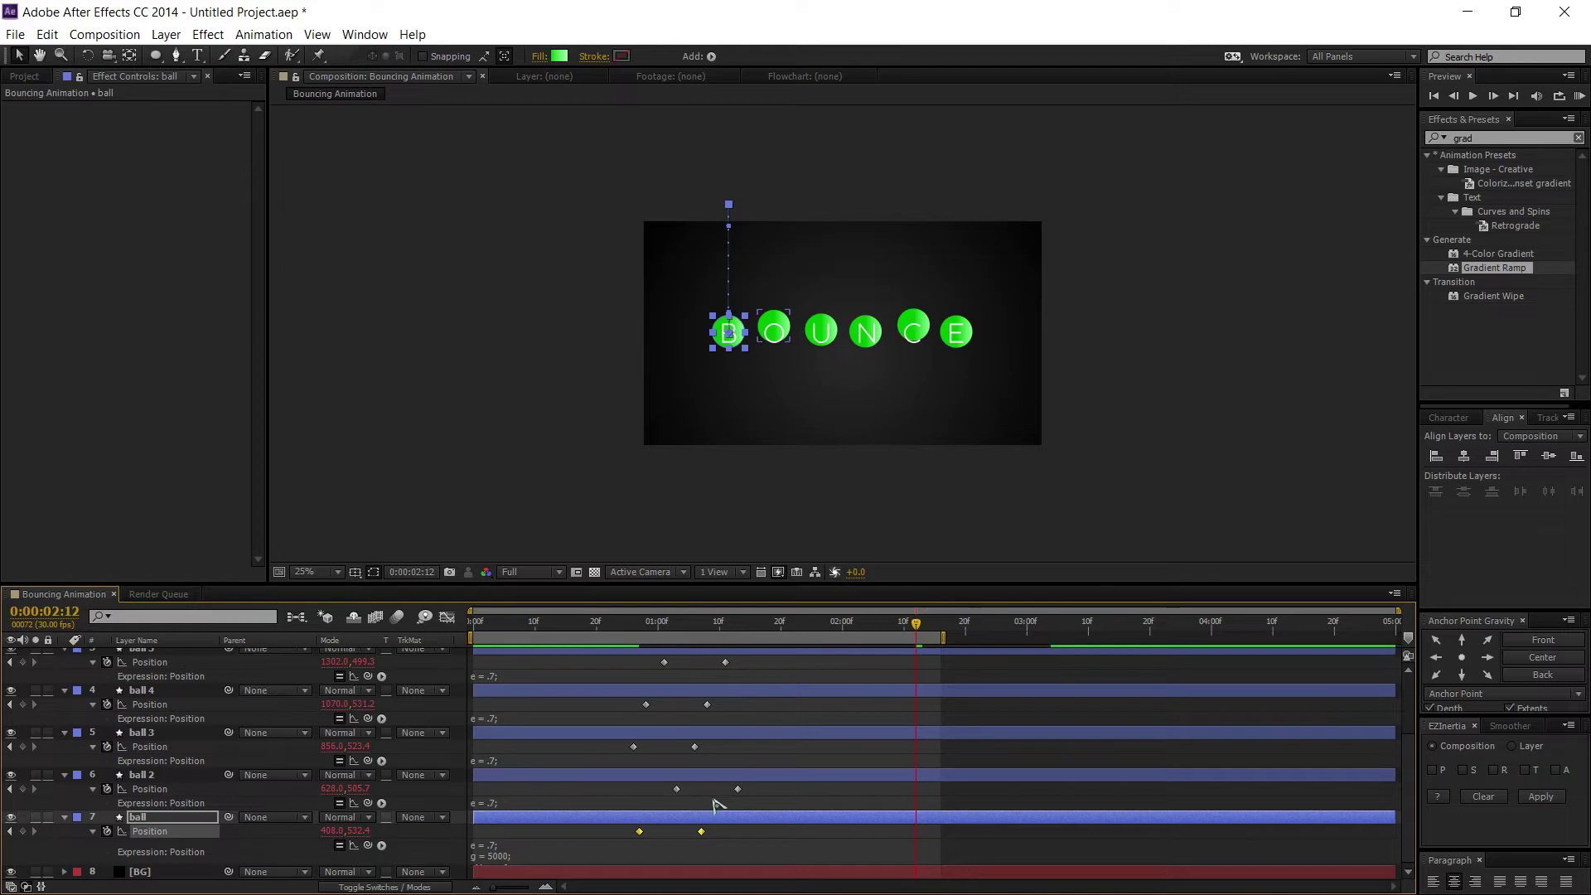
scroll(713, 808, "up", 3)
key("KP_0")
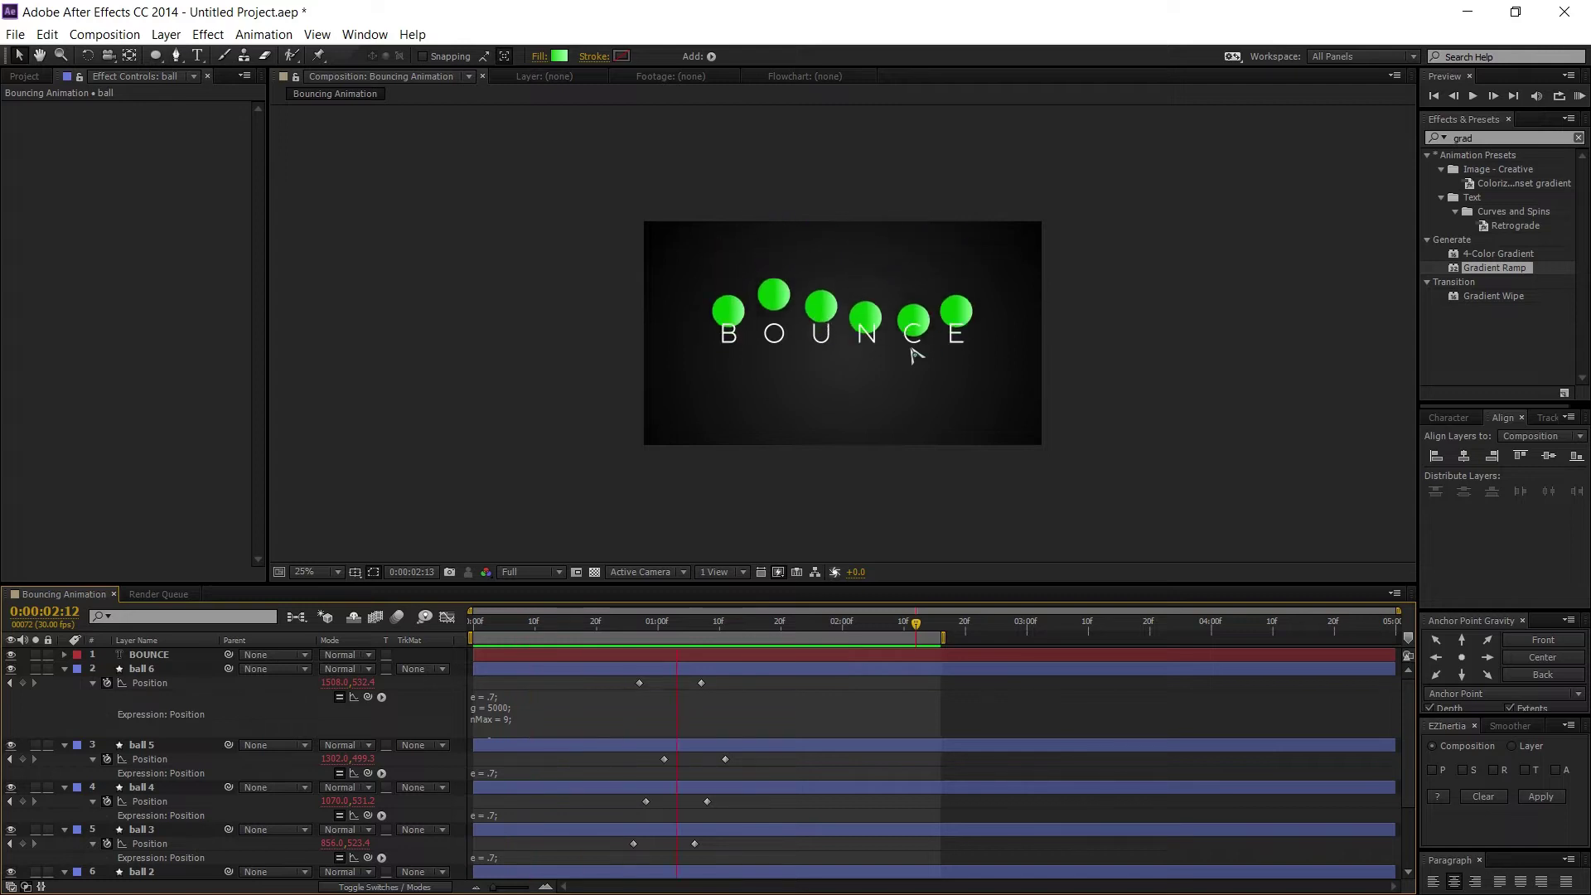
key("space")
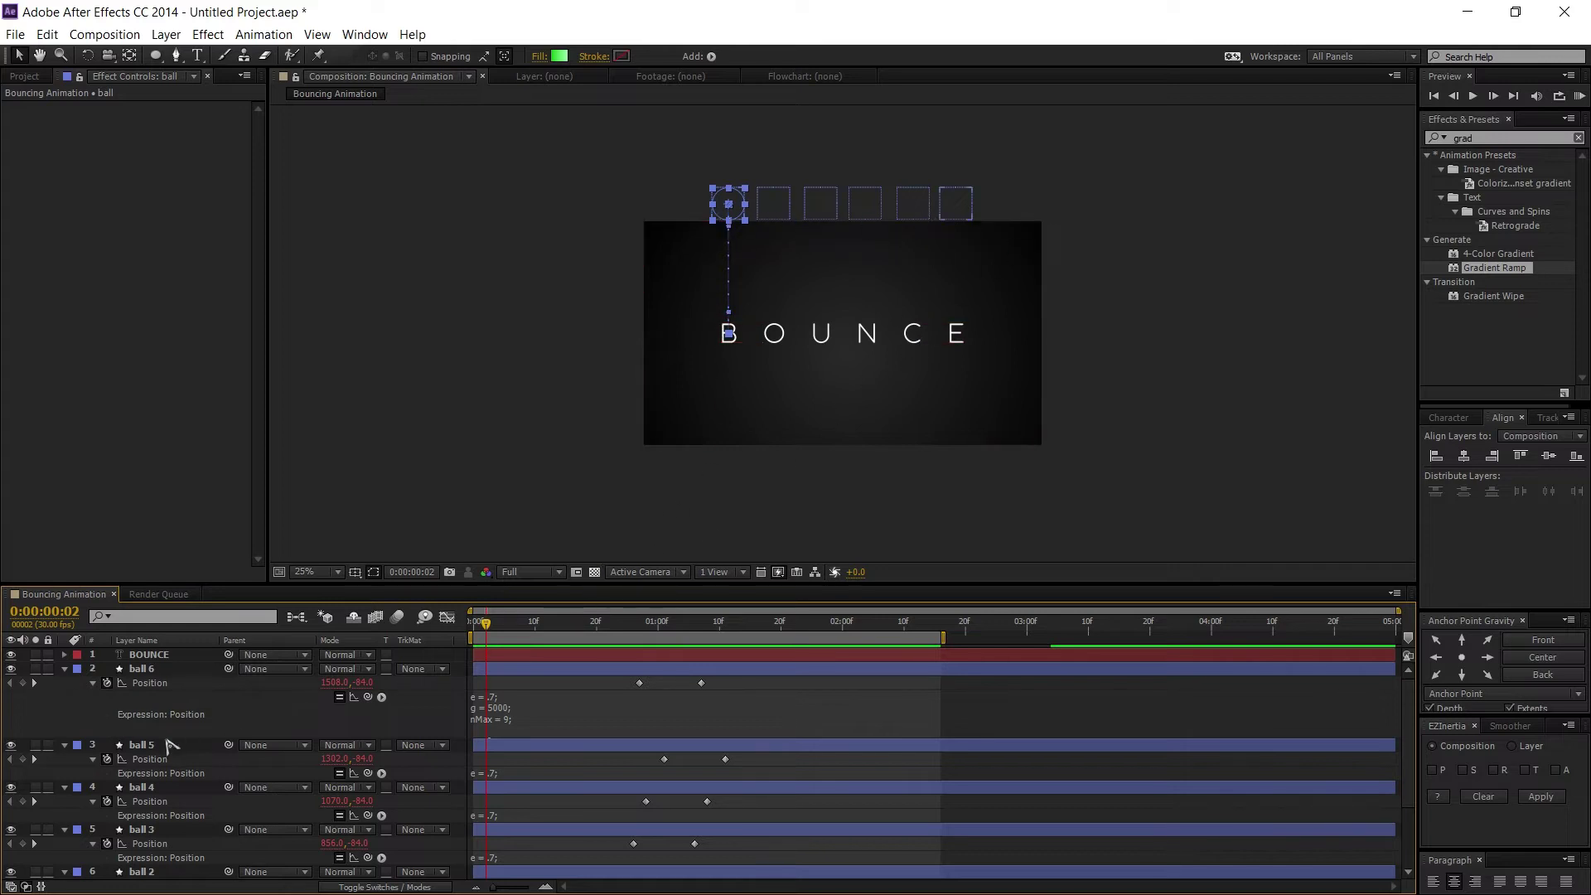
Pre-compose the six ball layers into a precomp named 'balls', moving all attributes
left_click(138, 668)
key("ctrl+a")
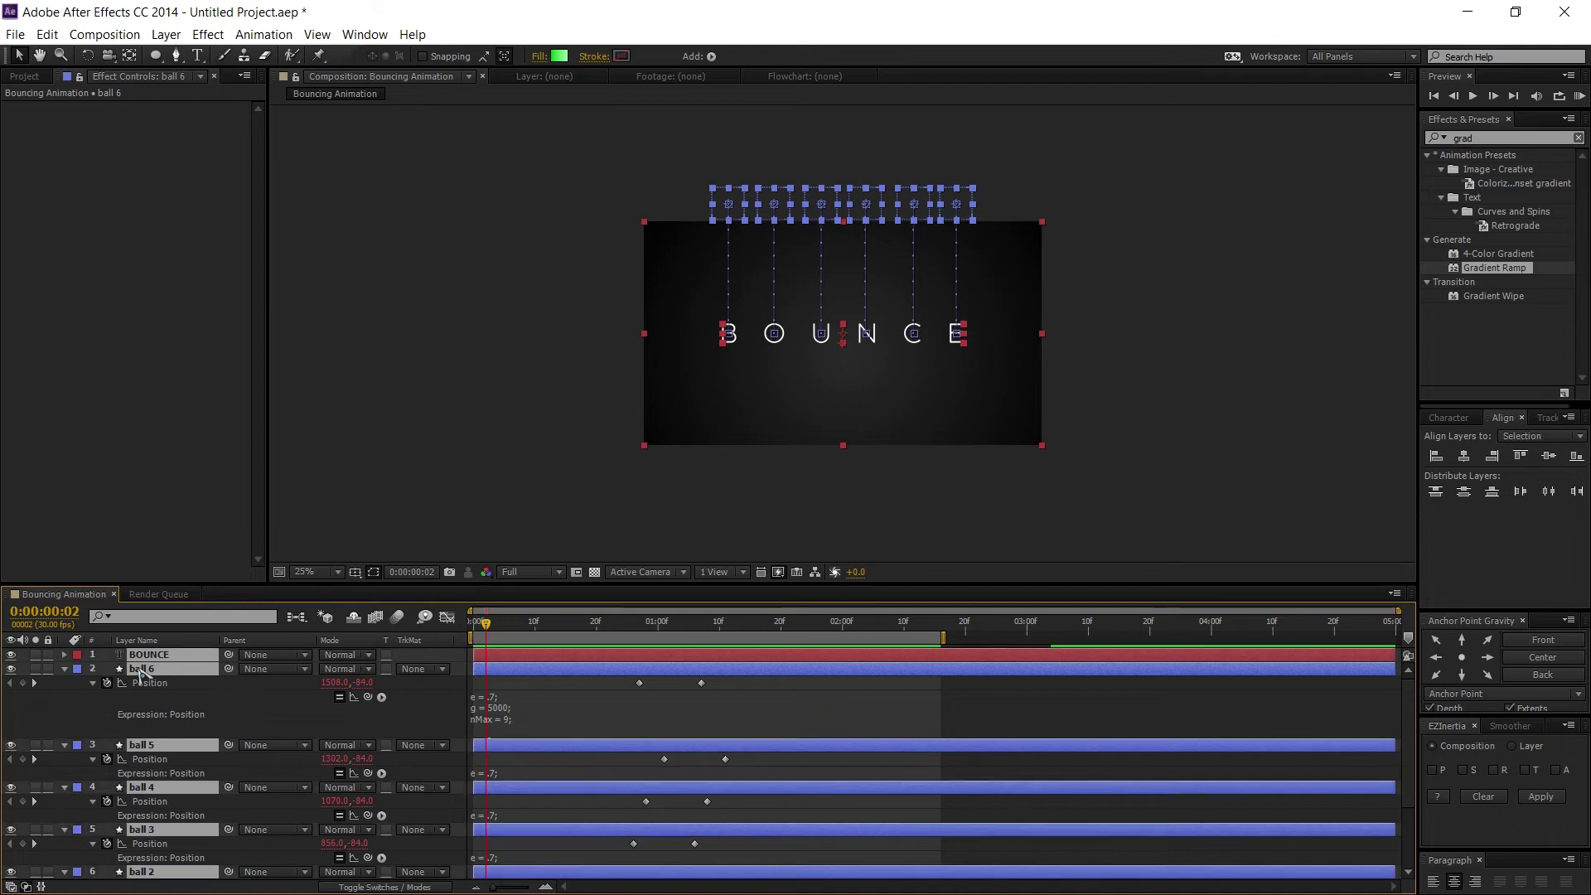
key("u")
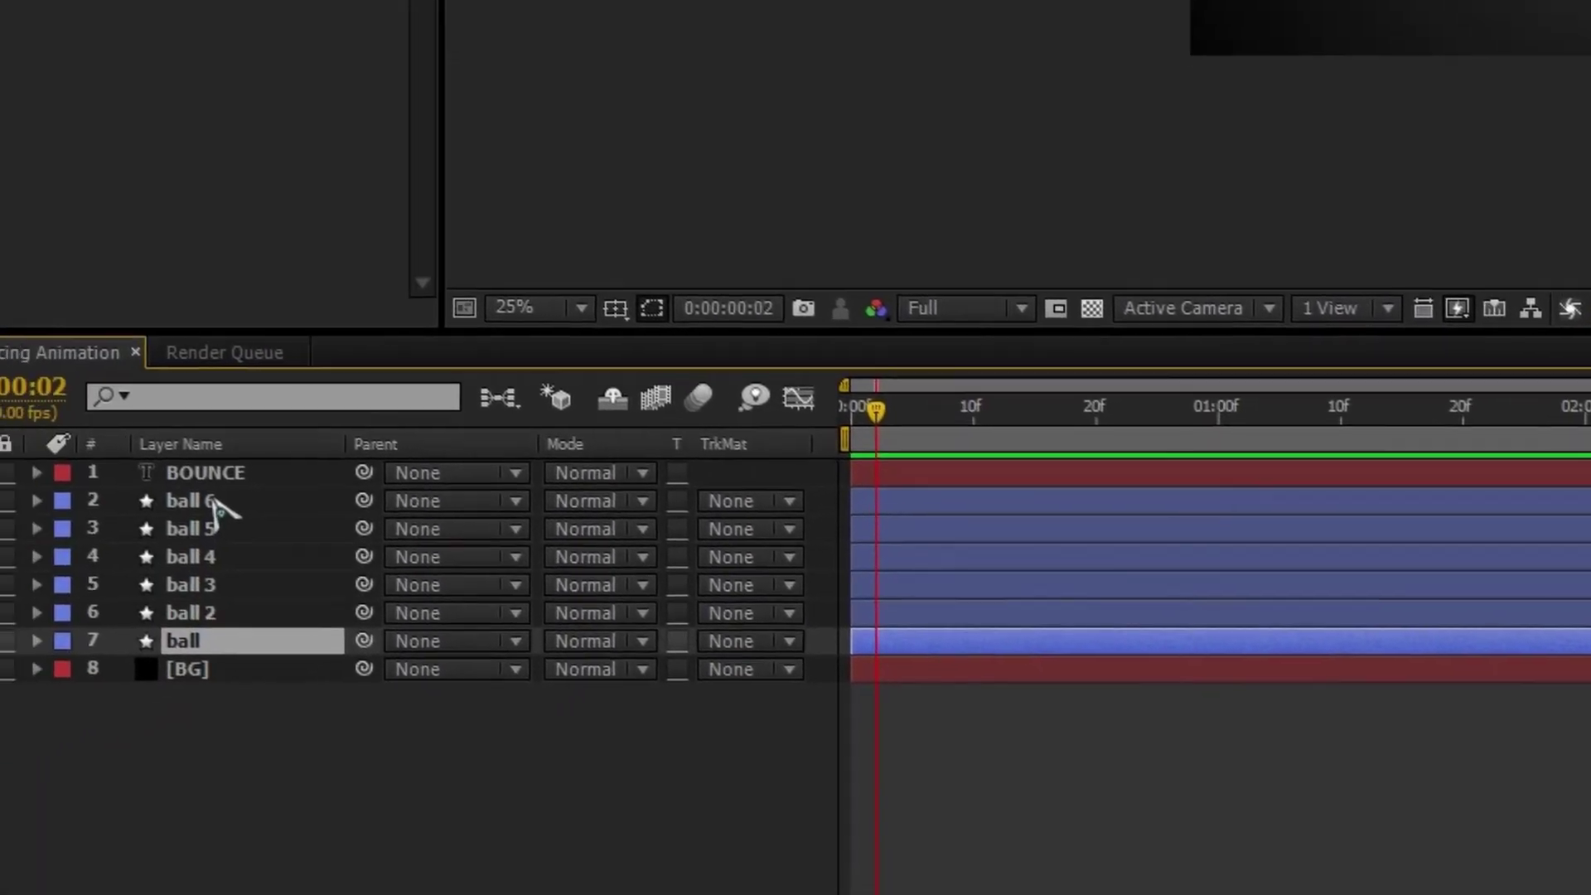
left_click(295, 457, "shift")
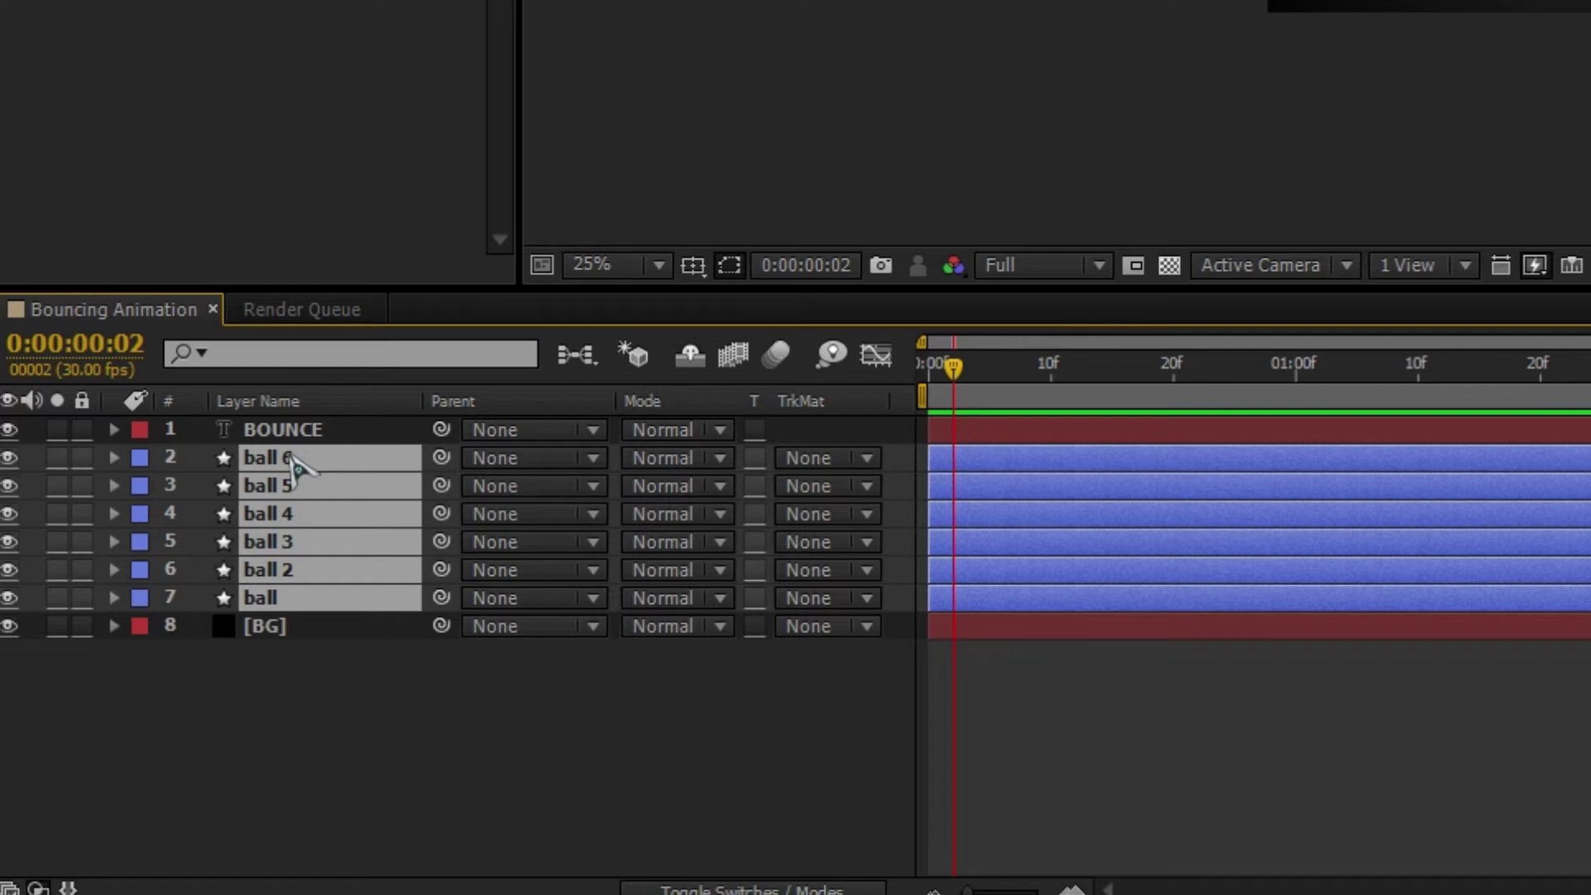
right_click(296, 467)
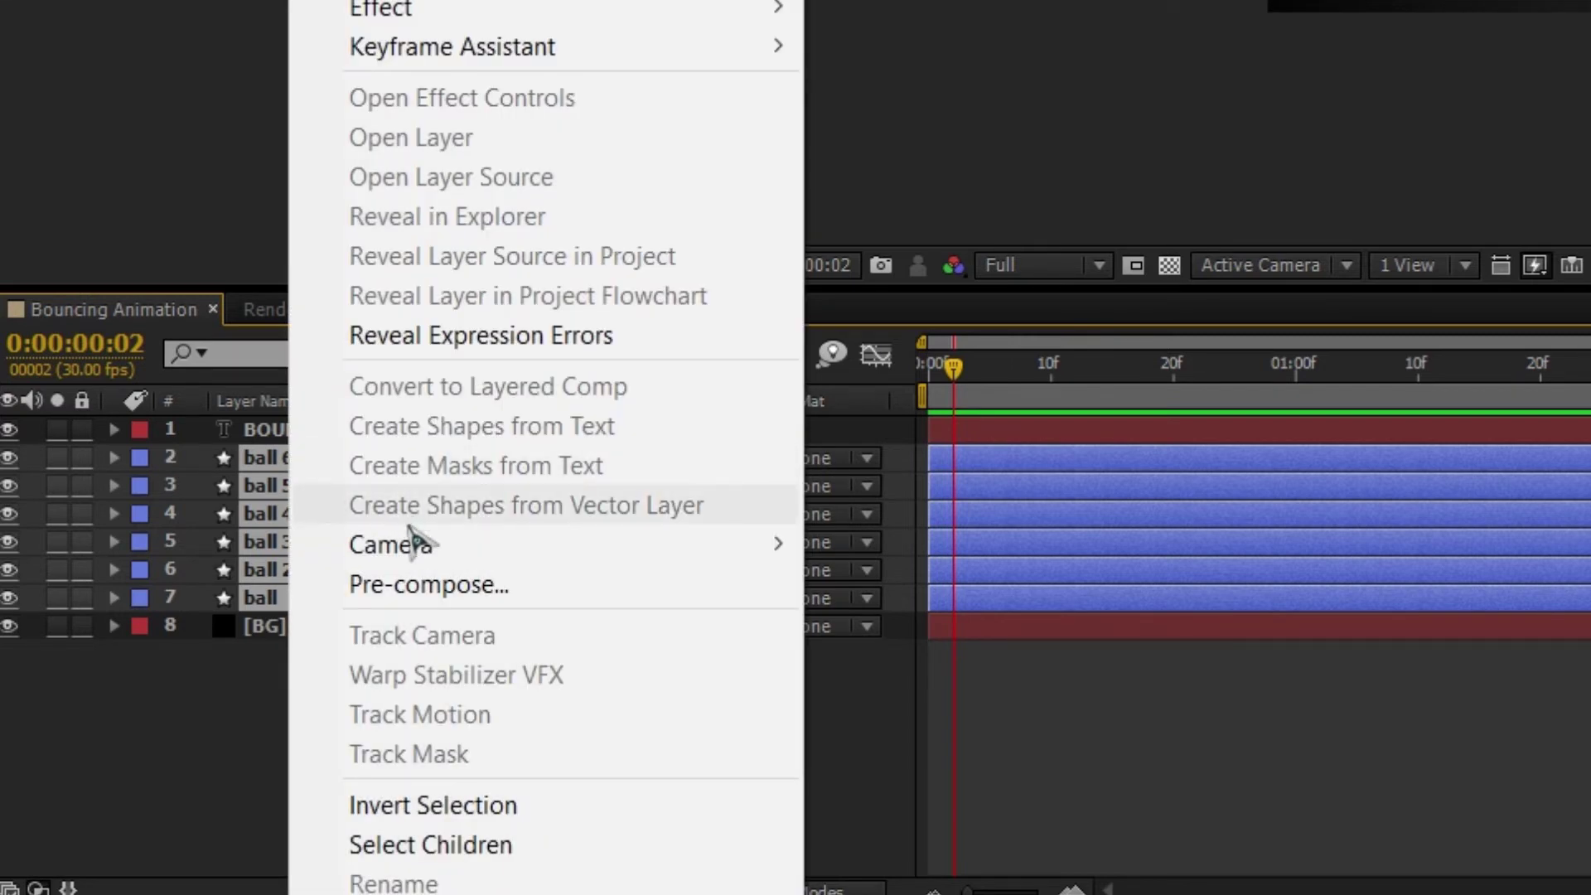
left_click(422, 586)
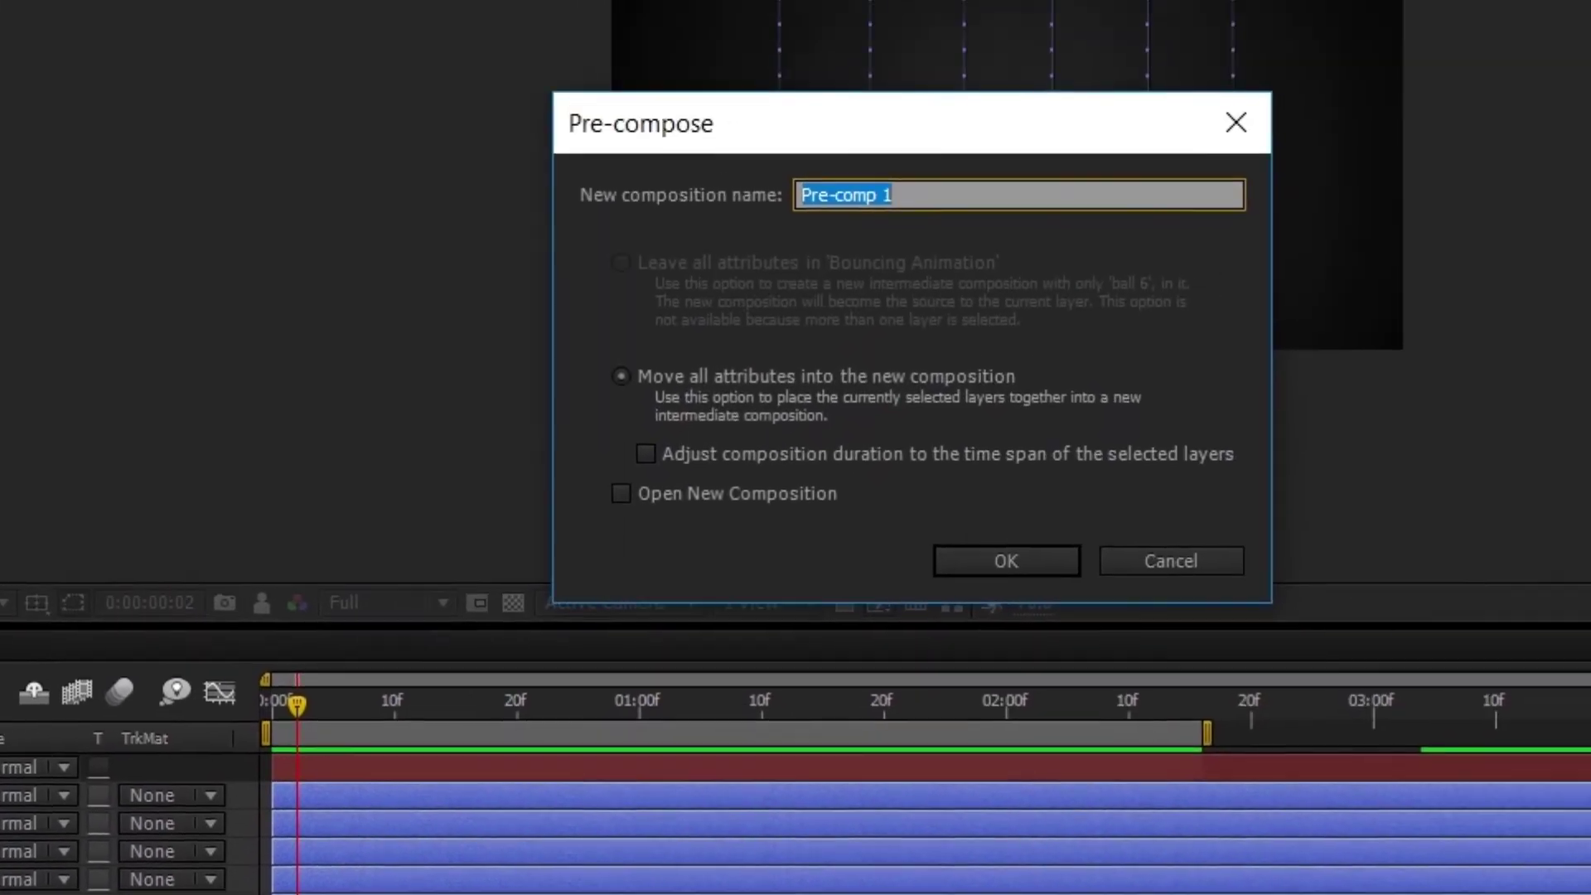
type("balls")
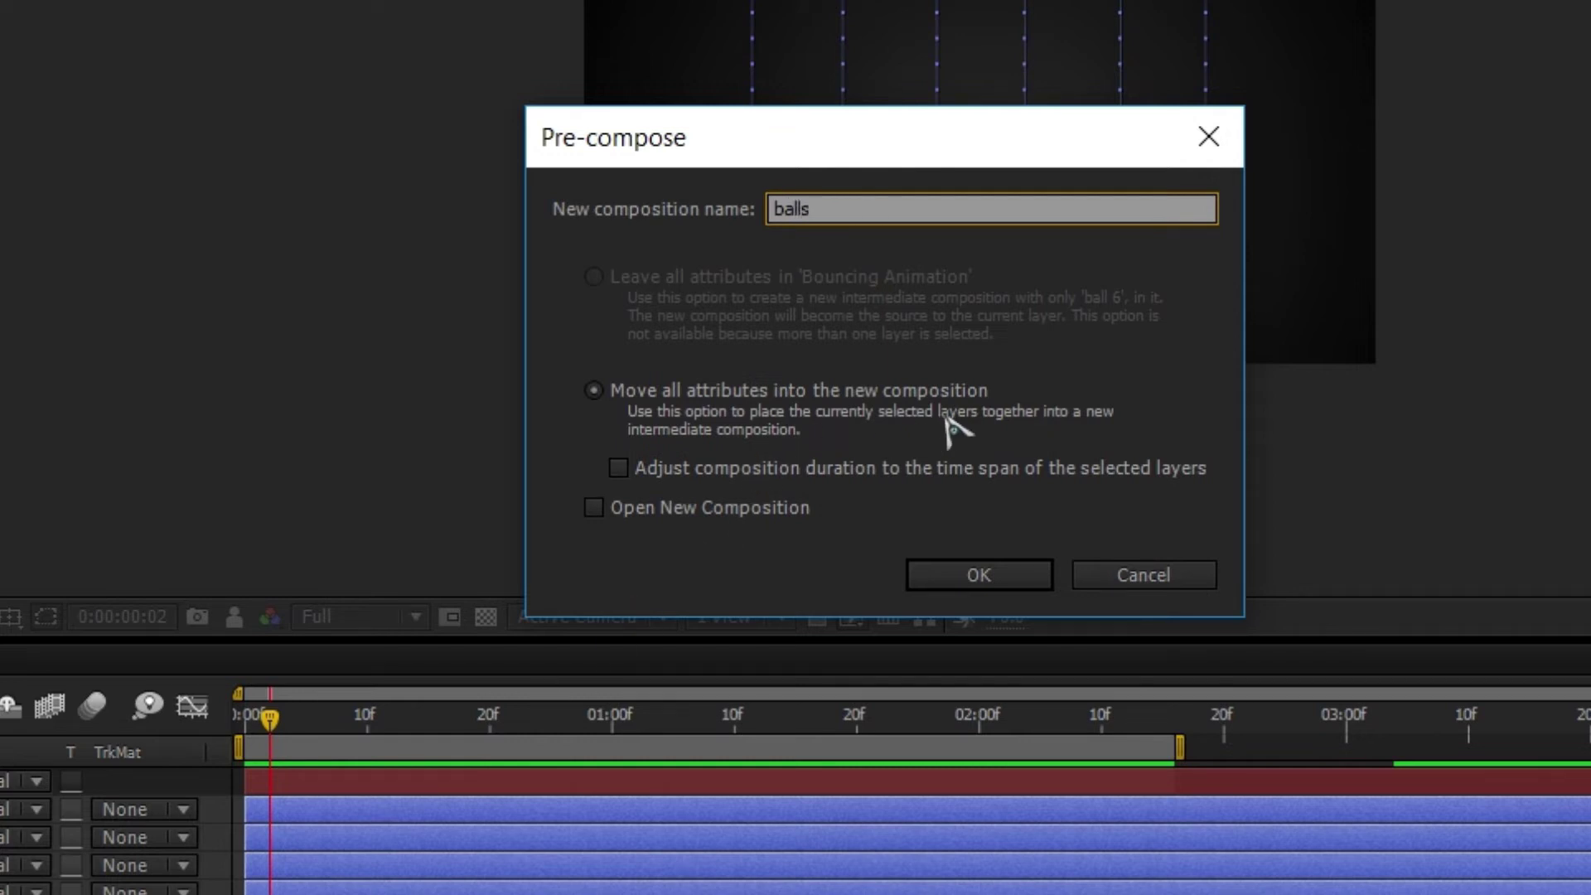
left_click(979, 576)
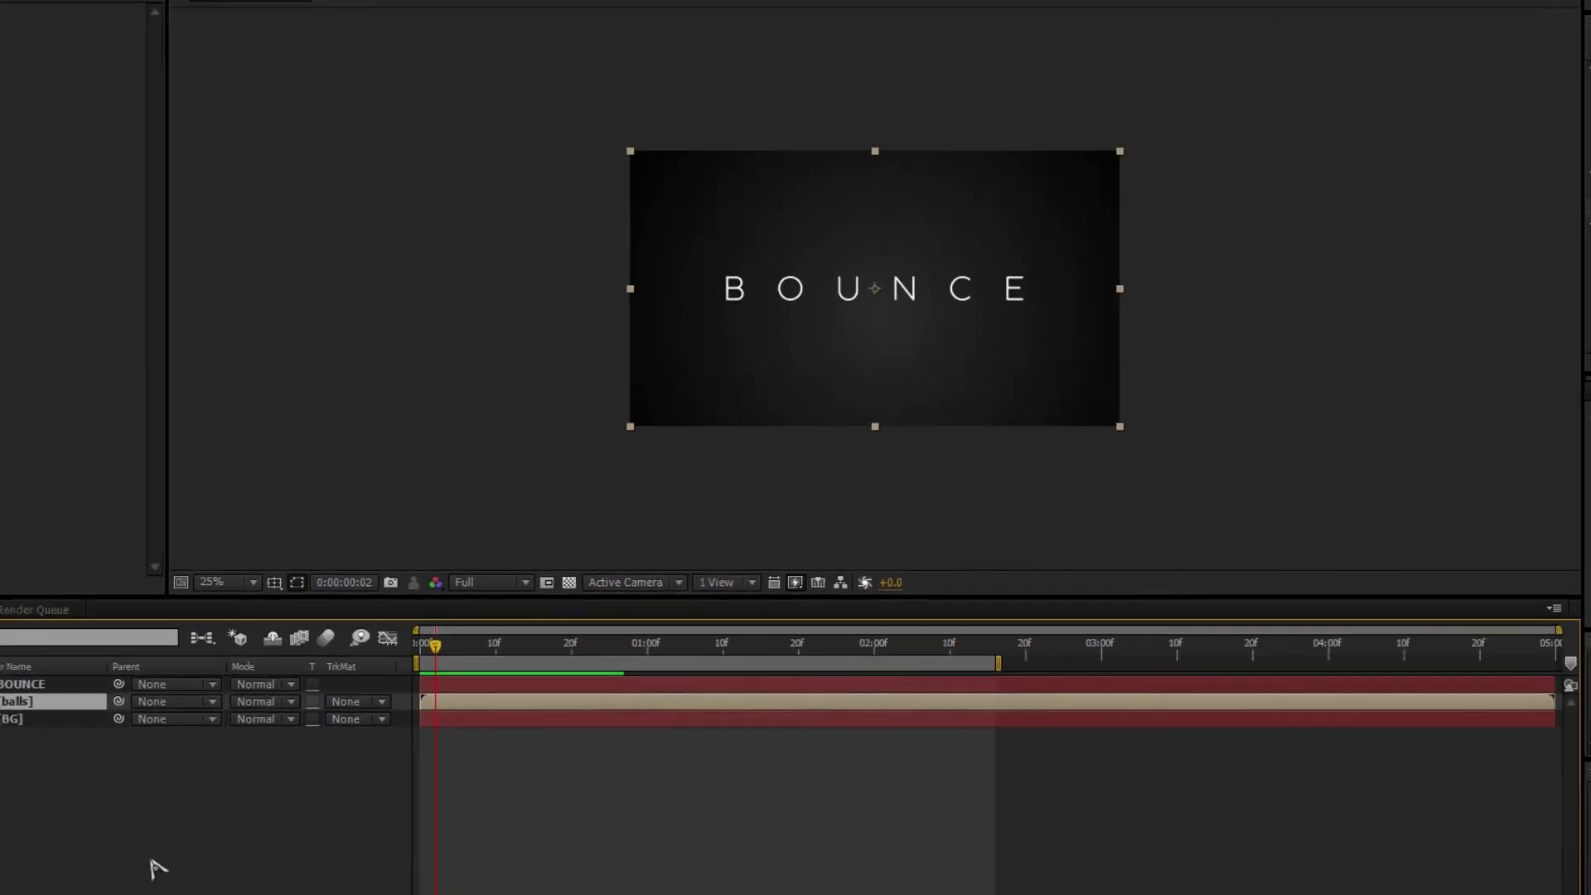
left_click(152, 861)
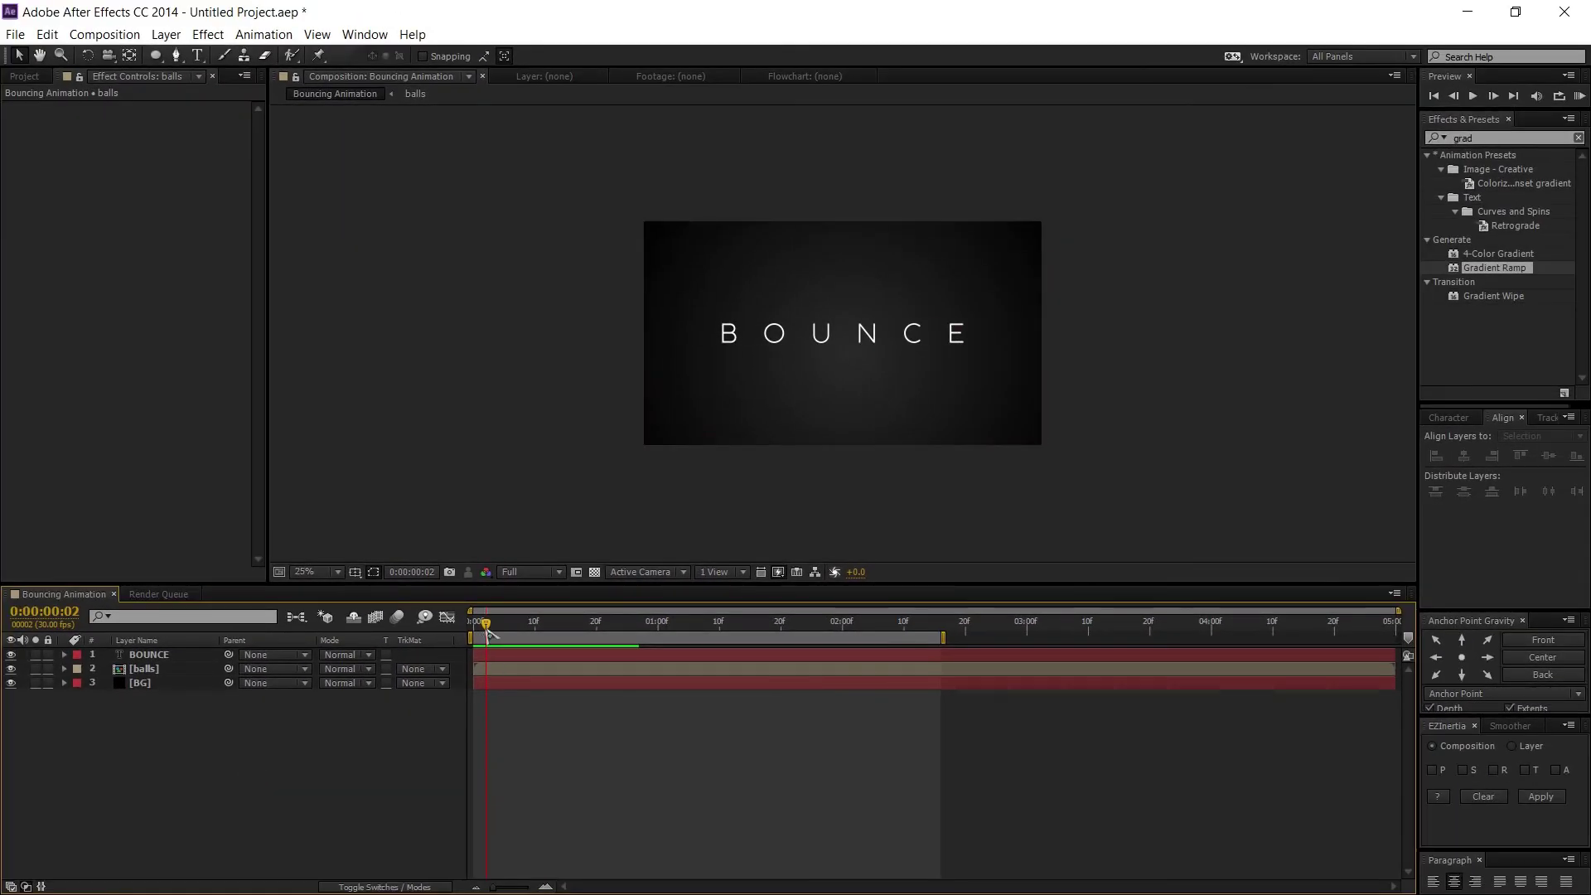
At 0:00:02:14, duplicate the balls precomp layer and rename the upper copy 'matte'
left_click_drag(661, 631, 935, 635)
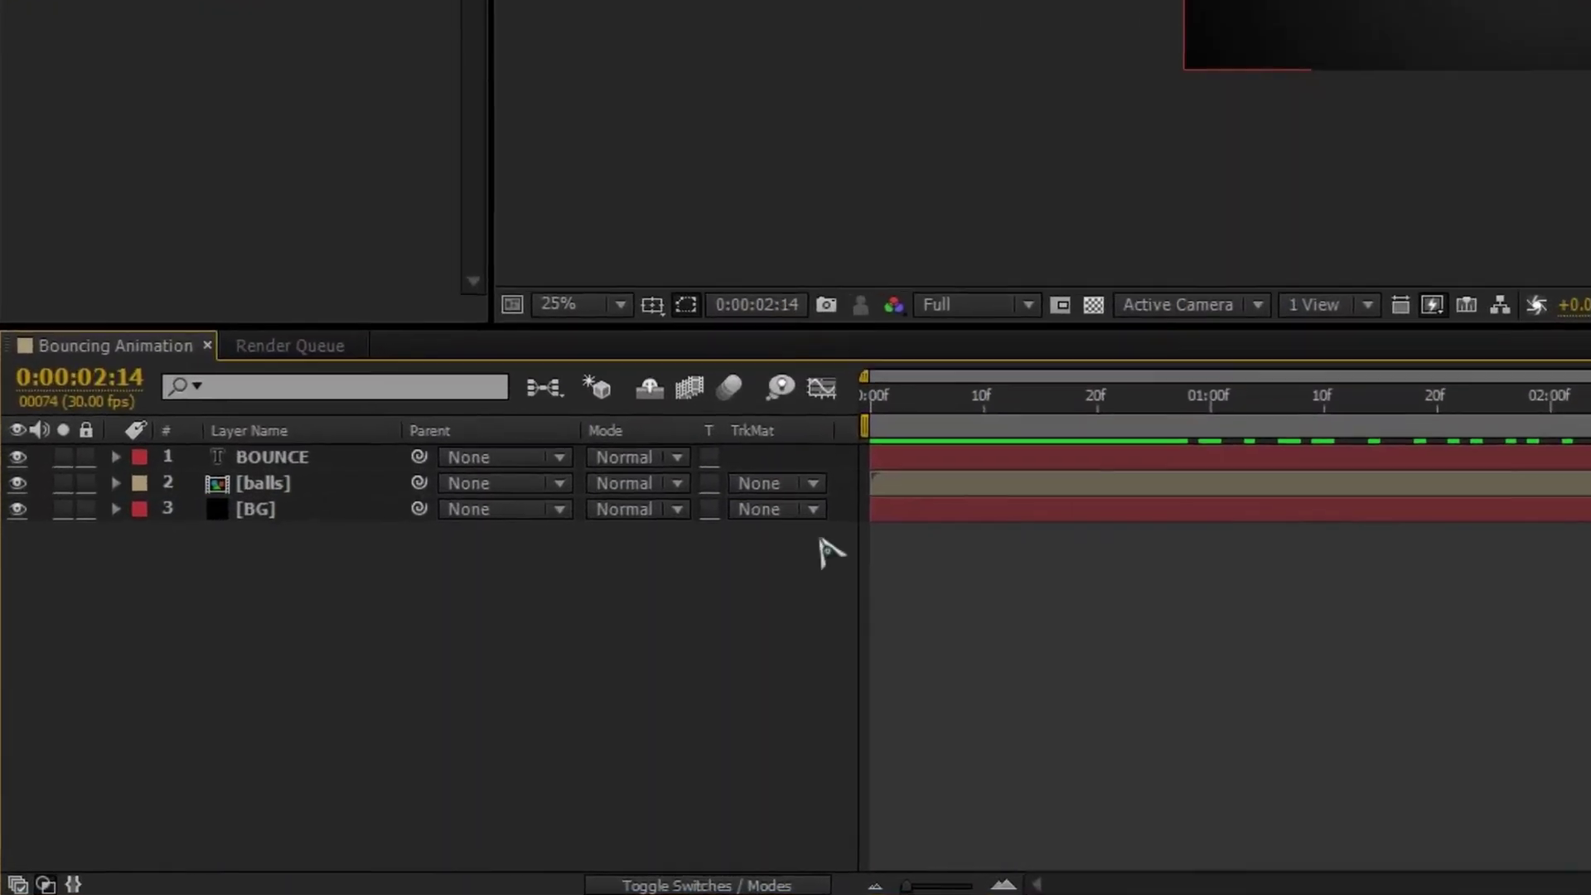
left_click(147, 670)
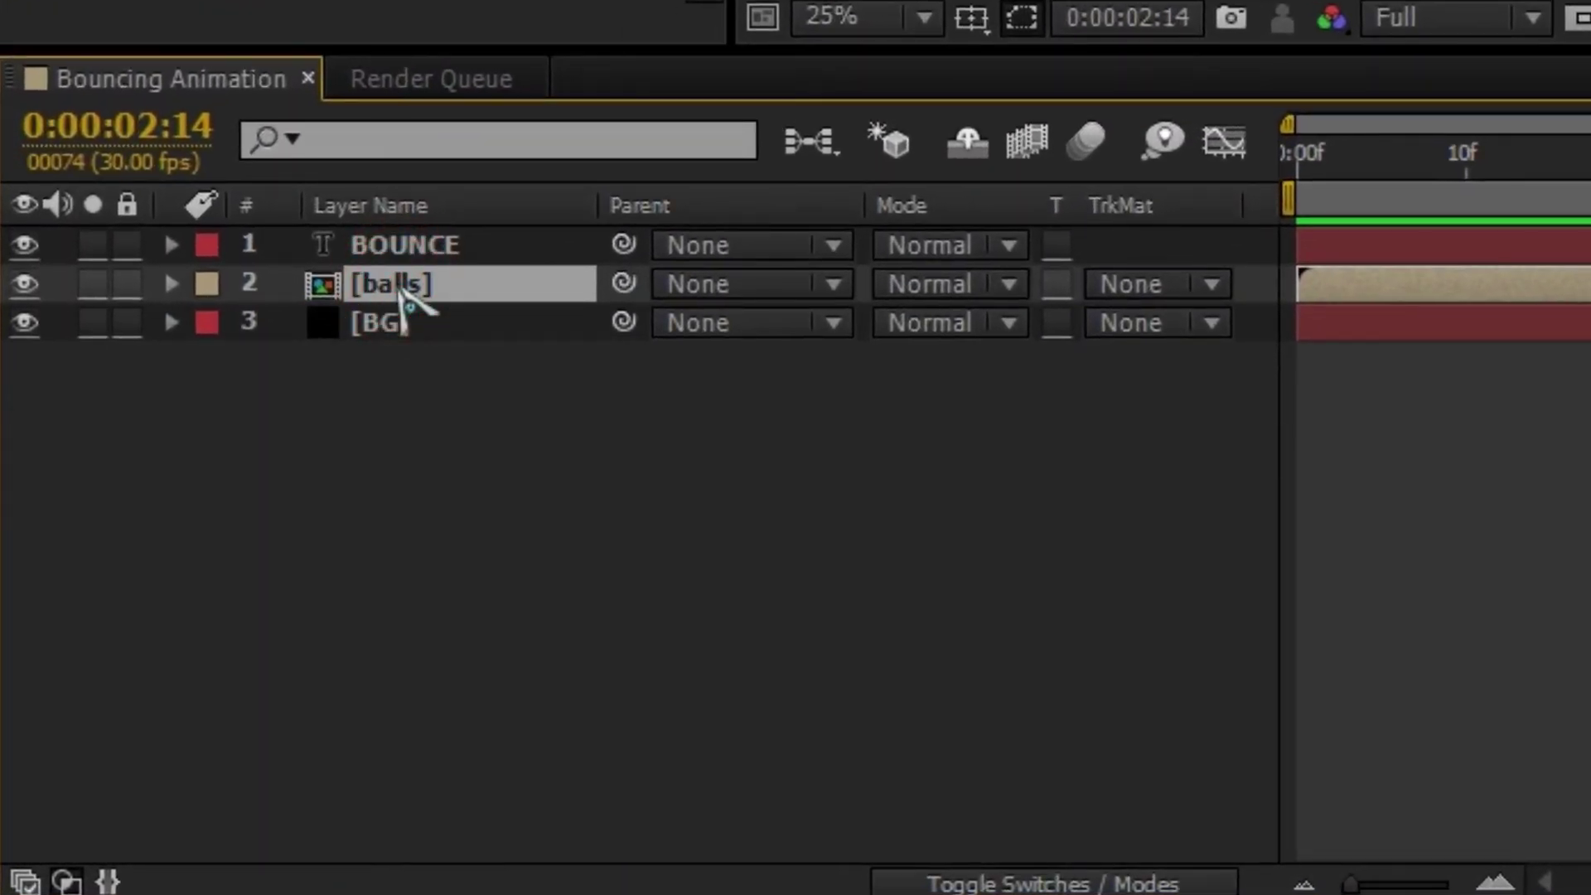
key("ctrl+d")
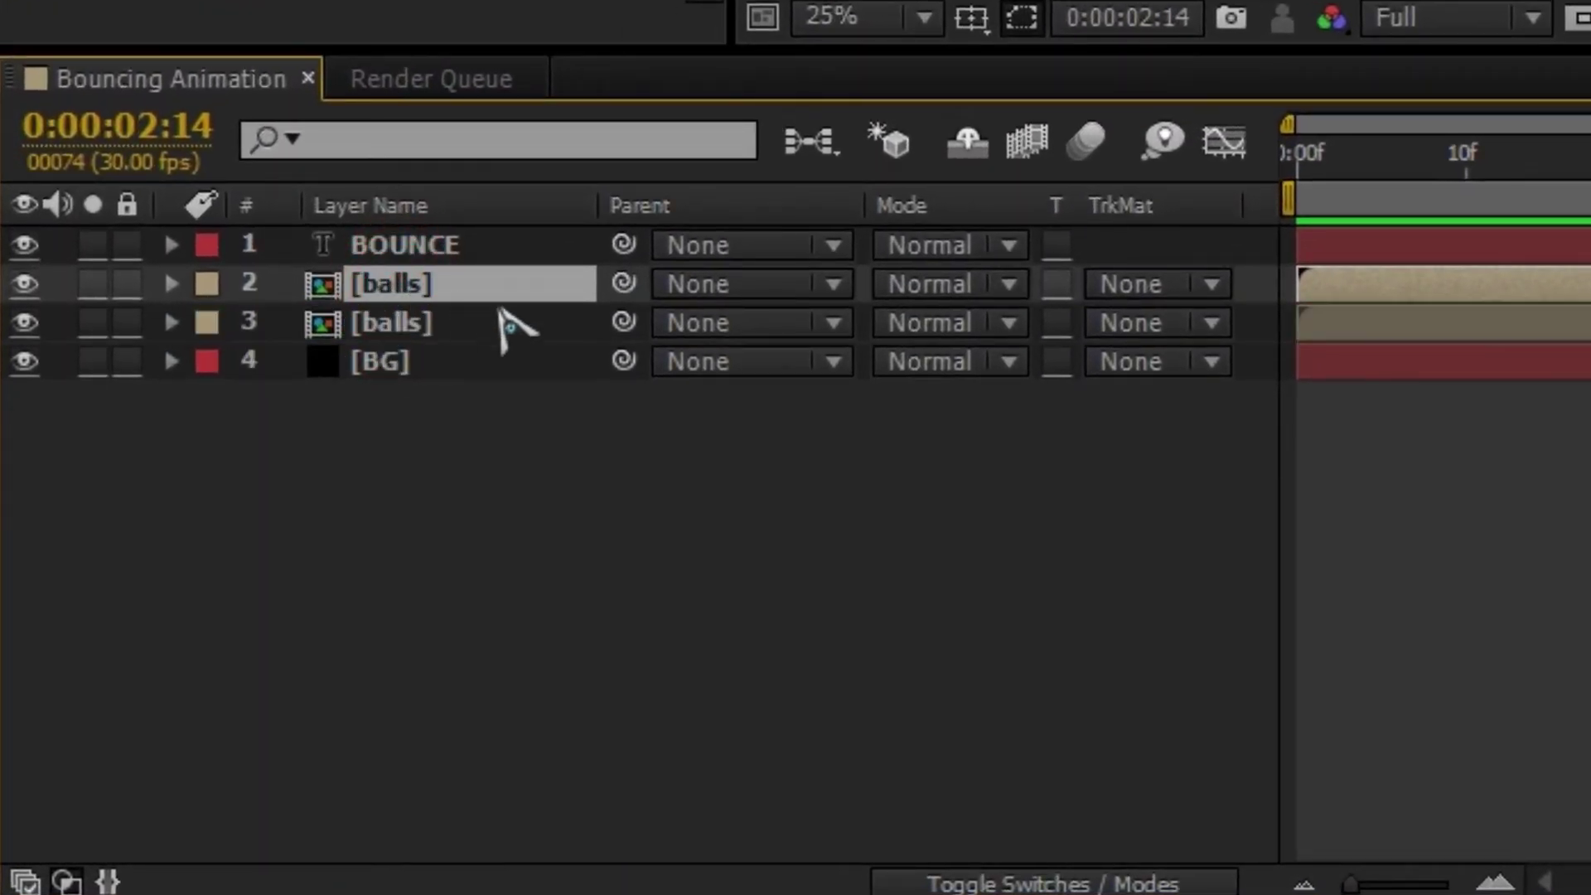
left_click(362, 289)
key("Return")
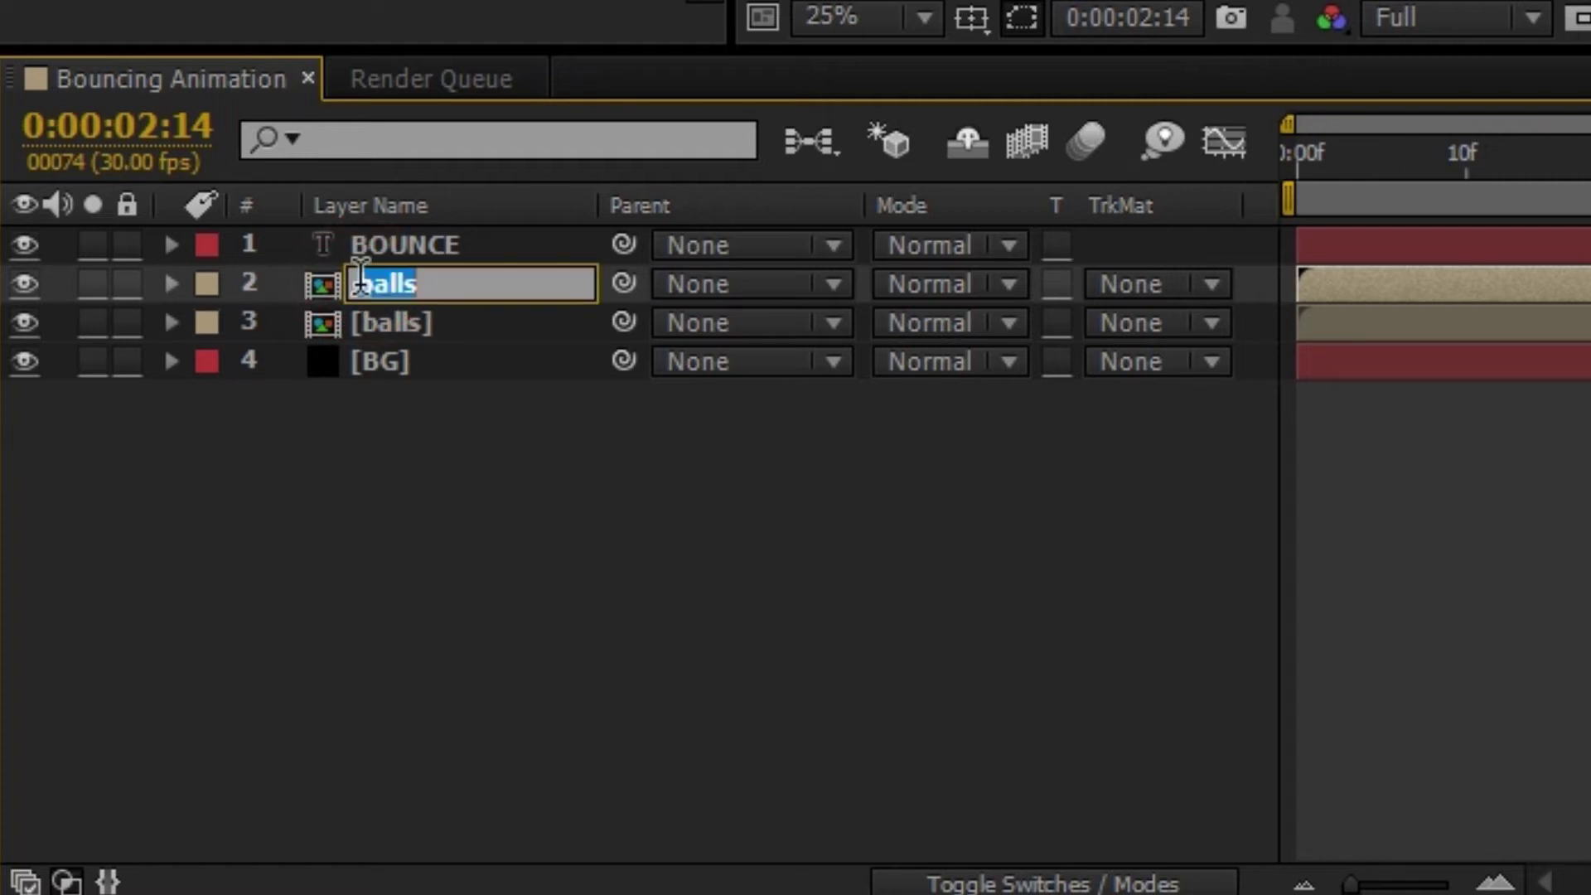
type("matte")
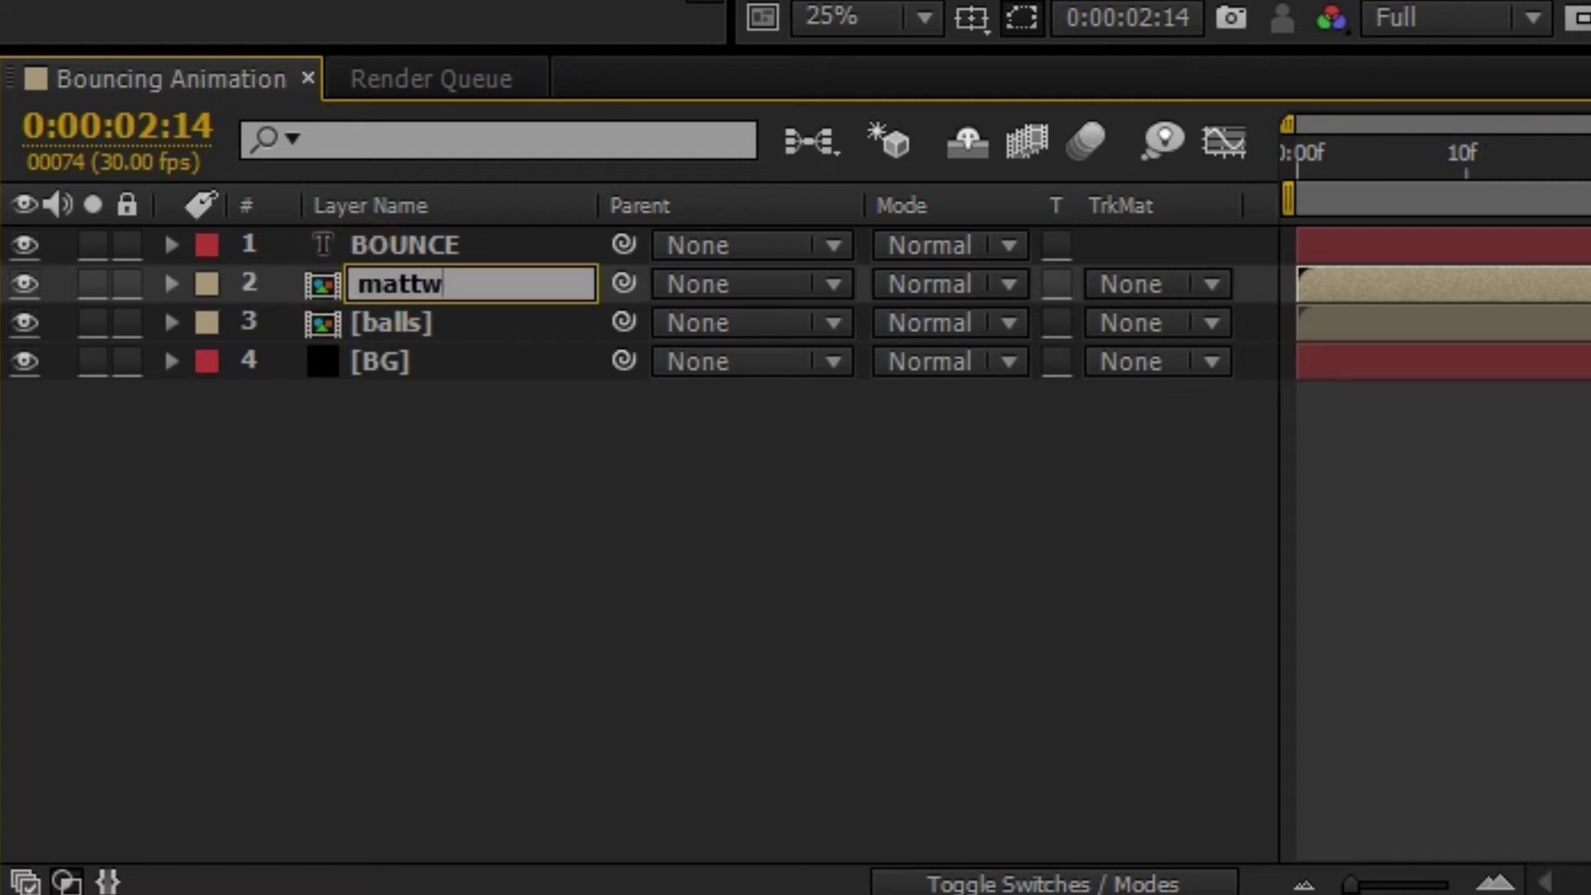
left_click(451, 469)
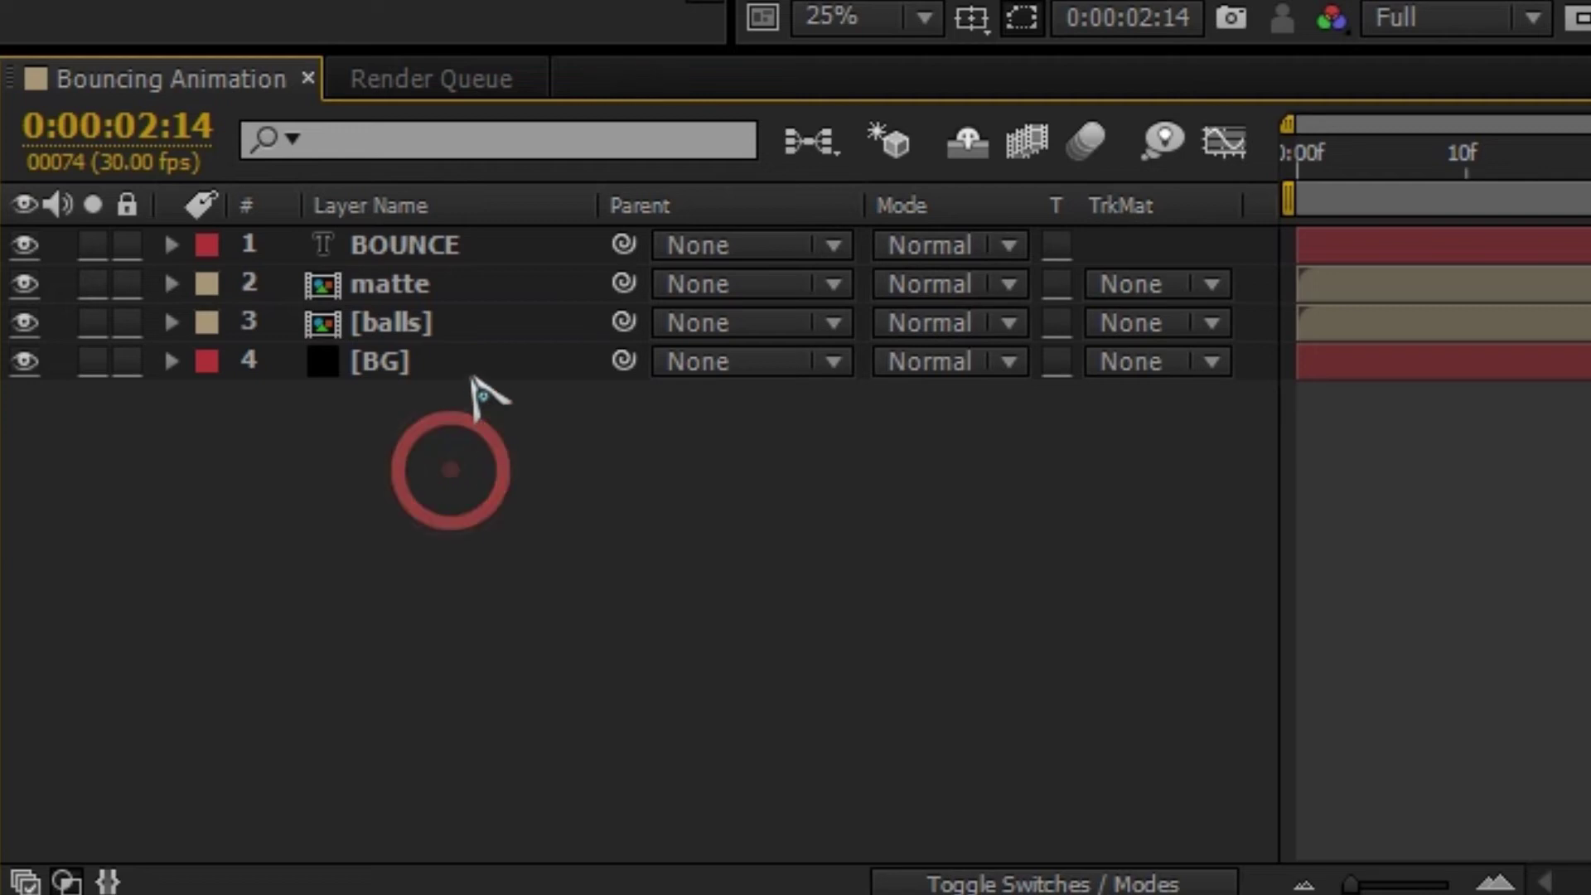
left_click(466, 284)
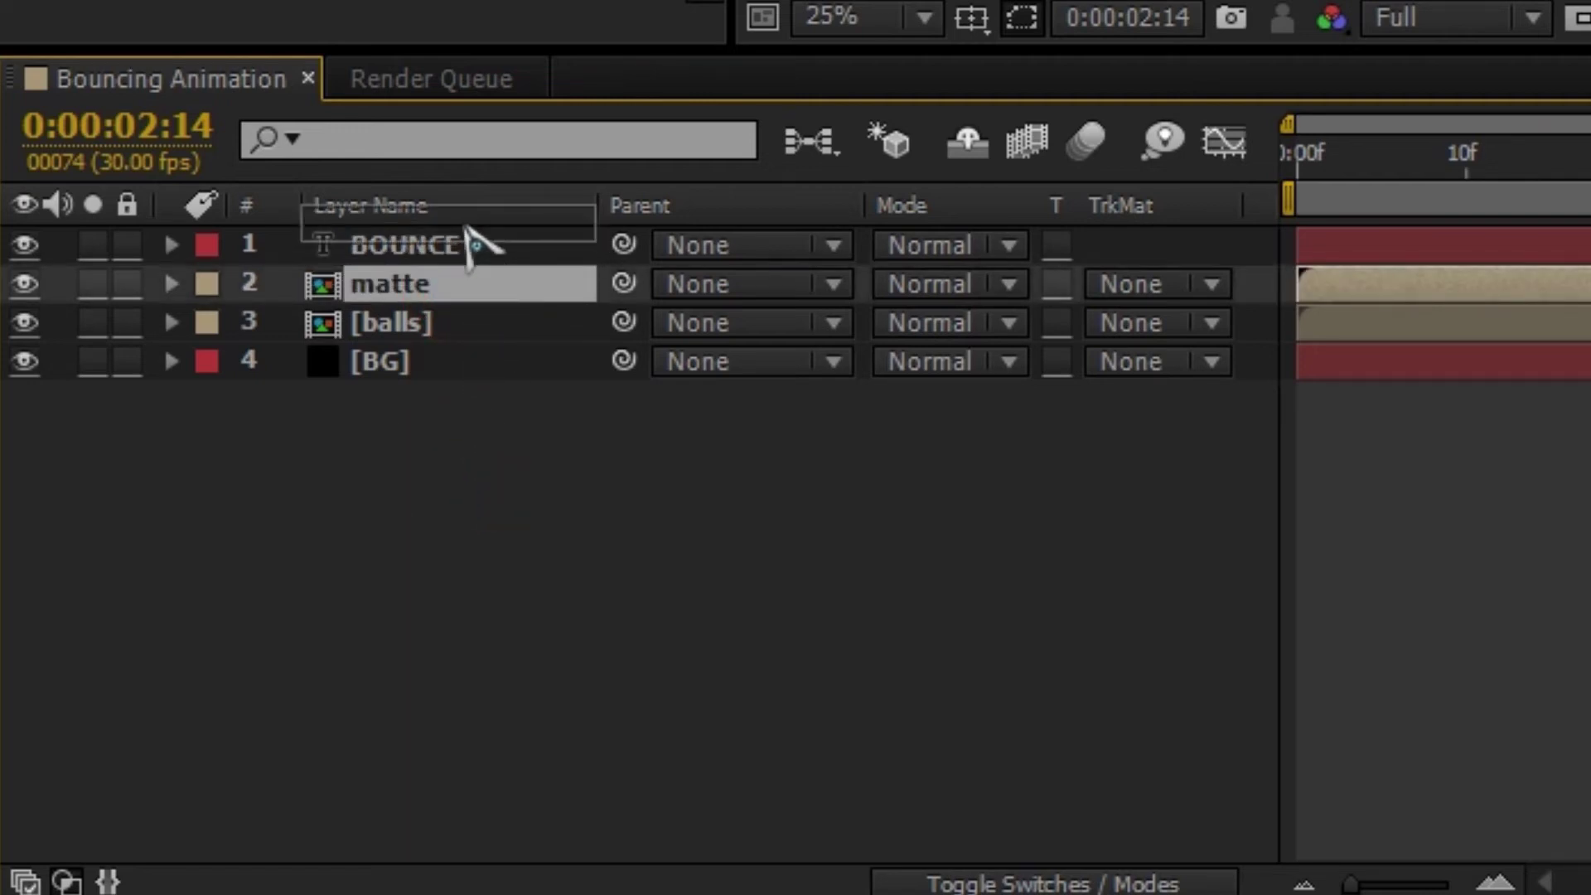
Place the matte layer above BOUNCE and set BOUNCE's track matte to matte's alpha
mouse_move(462, 273)
left_mouse_down()
mouse_move(498, 238)
mouse_move(550, 241)
mouse_move(539, 291)
mouse_move(479, 247)
left_mouse_up()
left_click(479, 247)
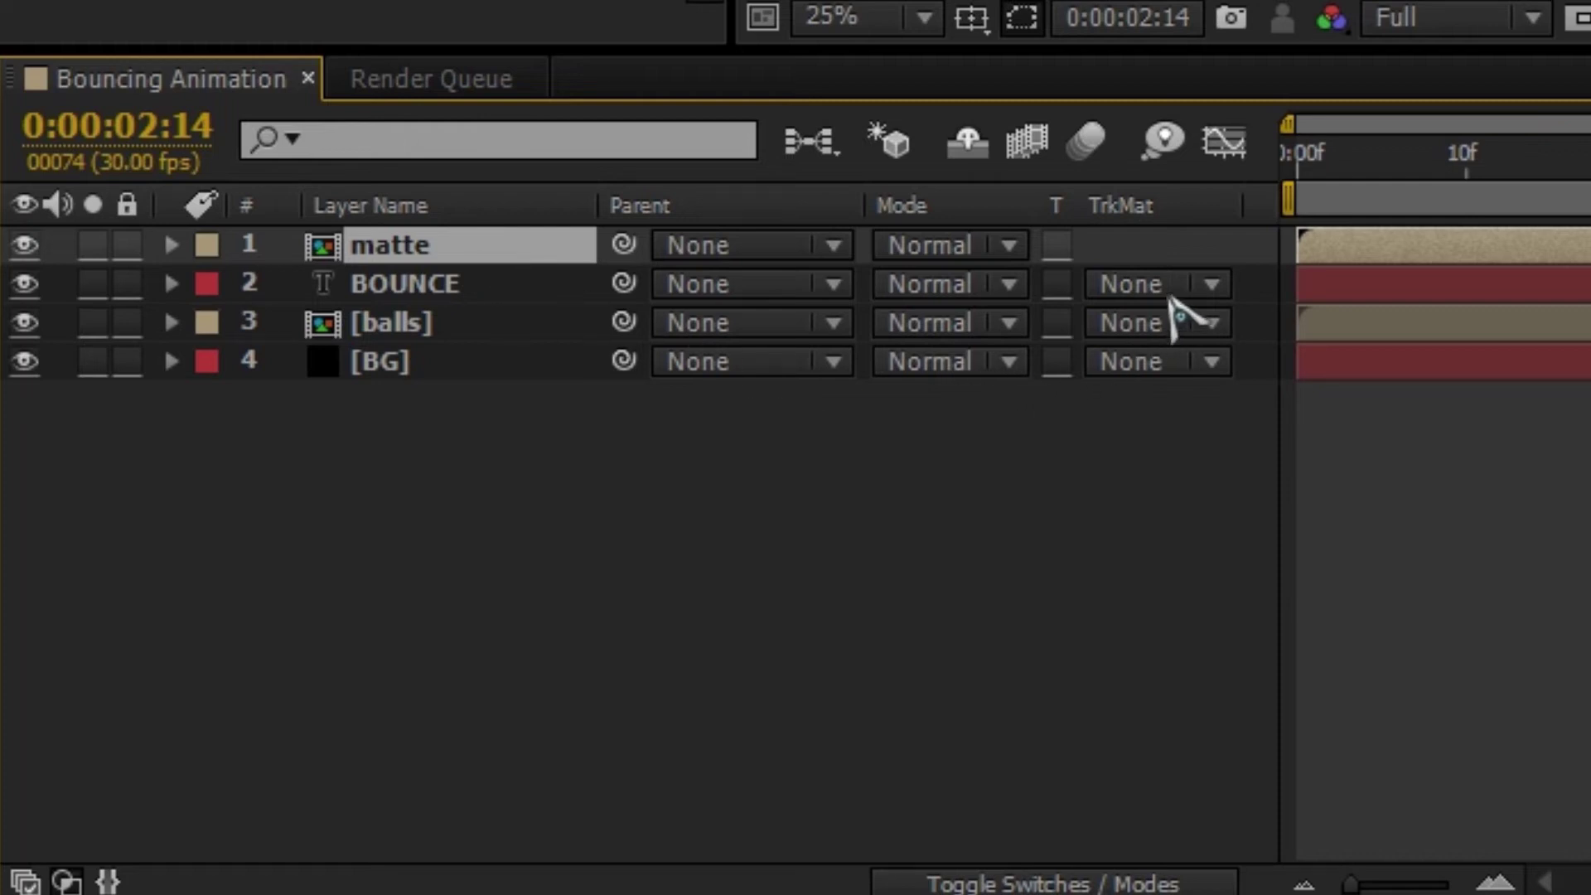
left_click(454, 286)
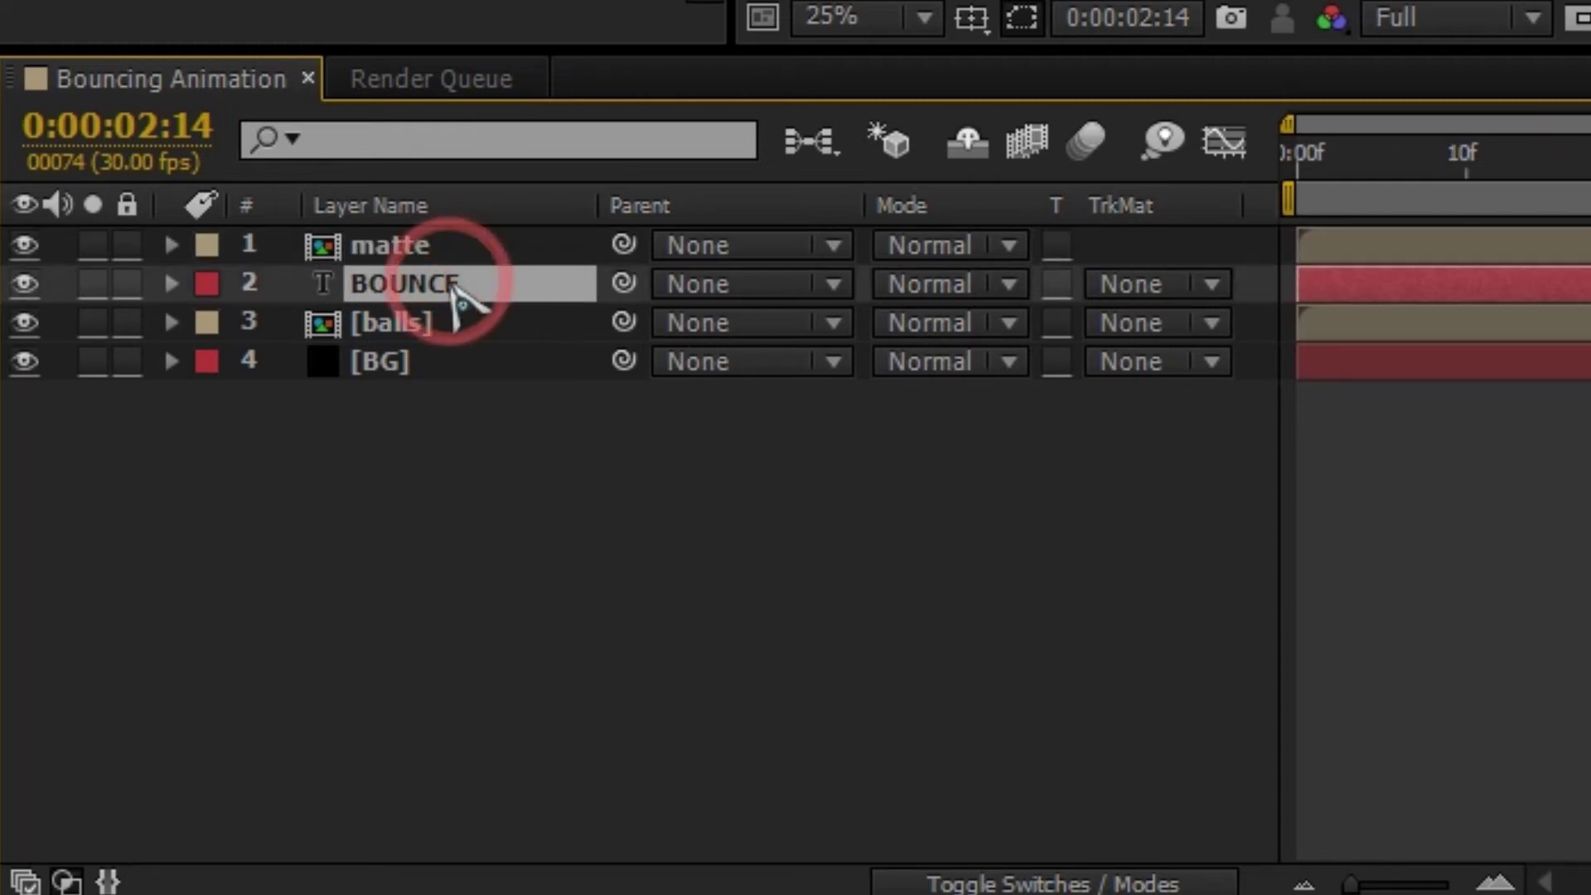
left_click(1145, 286)
left_click(1285, 437)
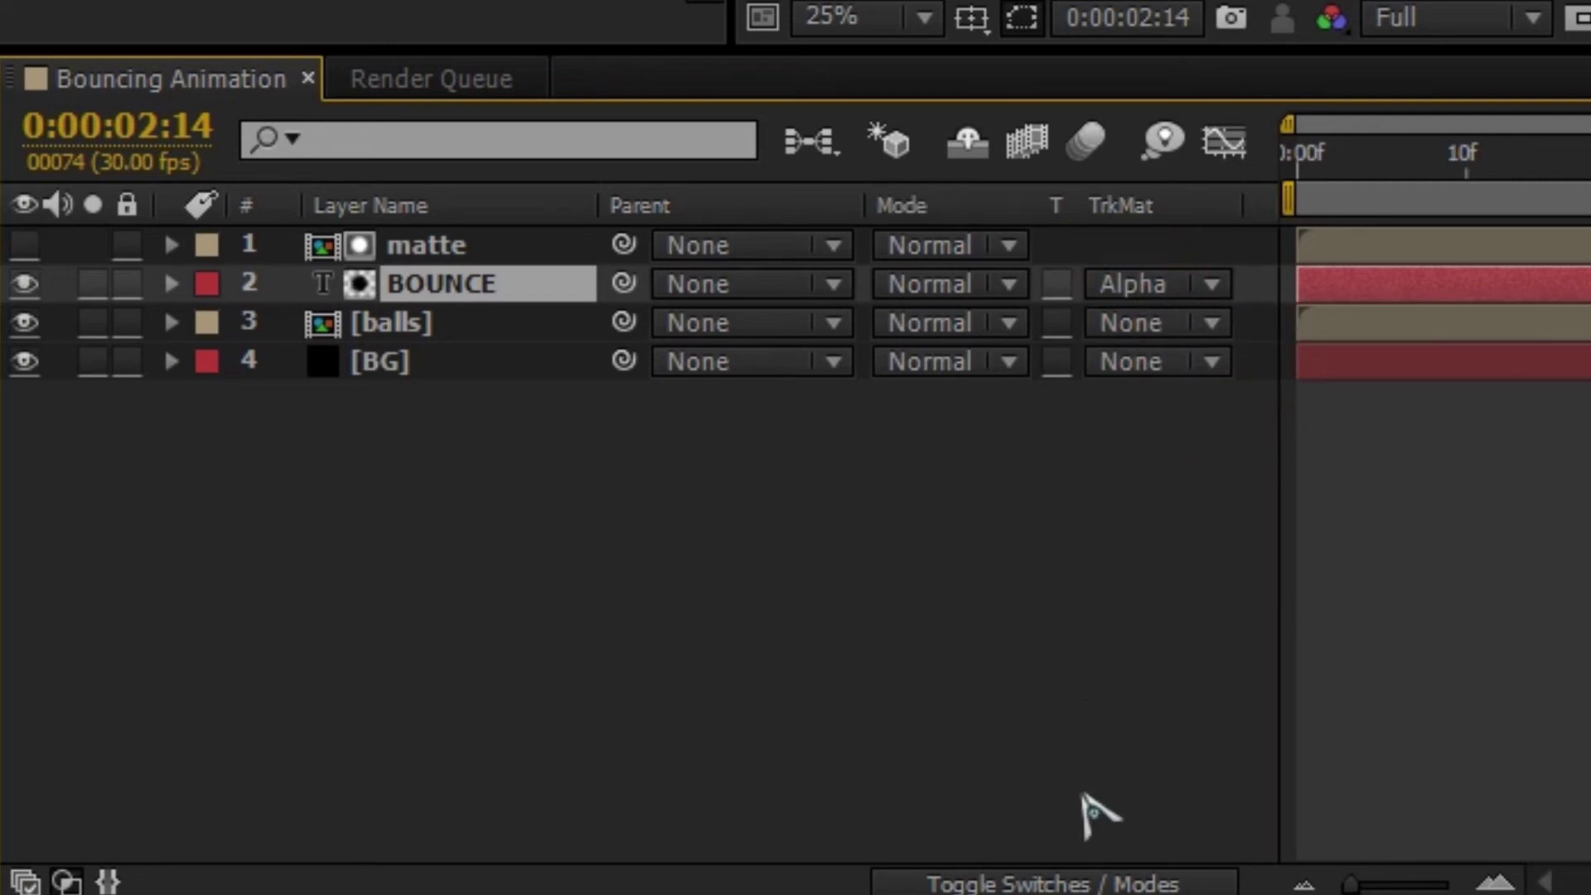
Confirm BOUNCE uses Alpha Matte 'matte' and preview the letters from about 2:08
left_click(1054, 883)
left_click(1053, 880)
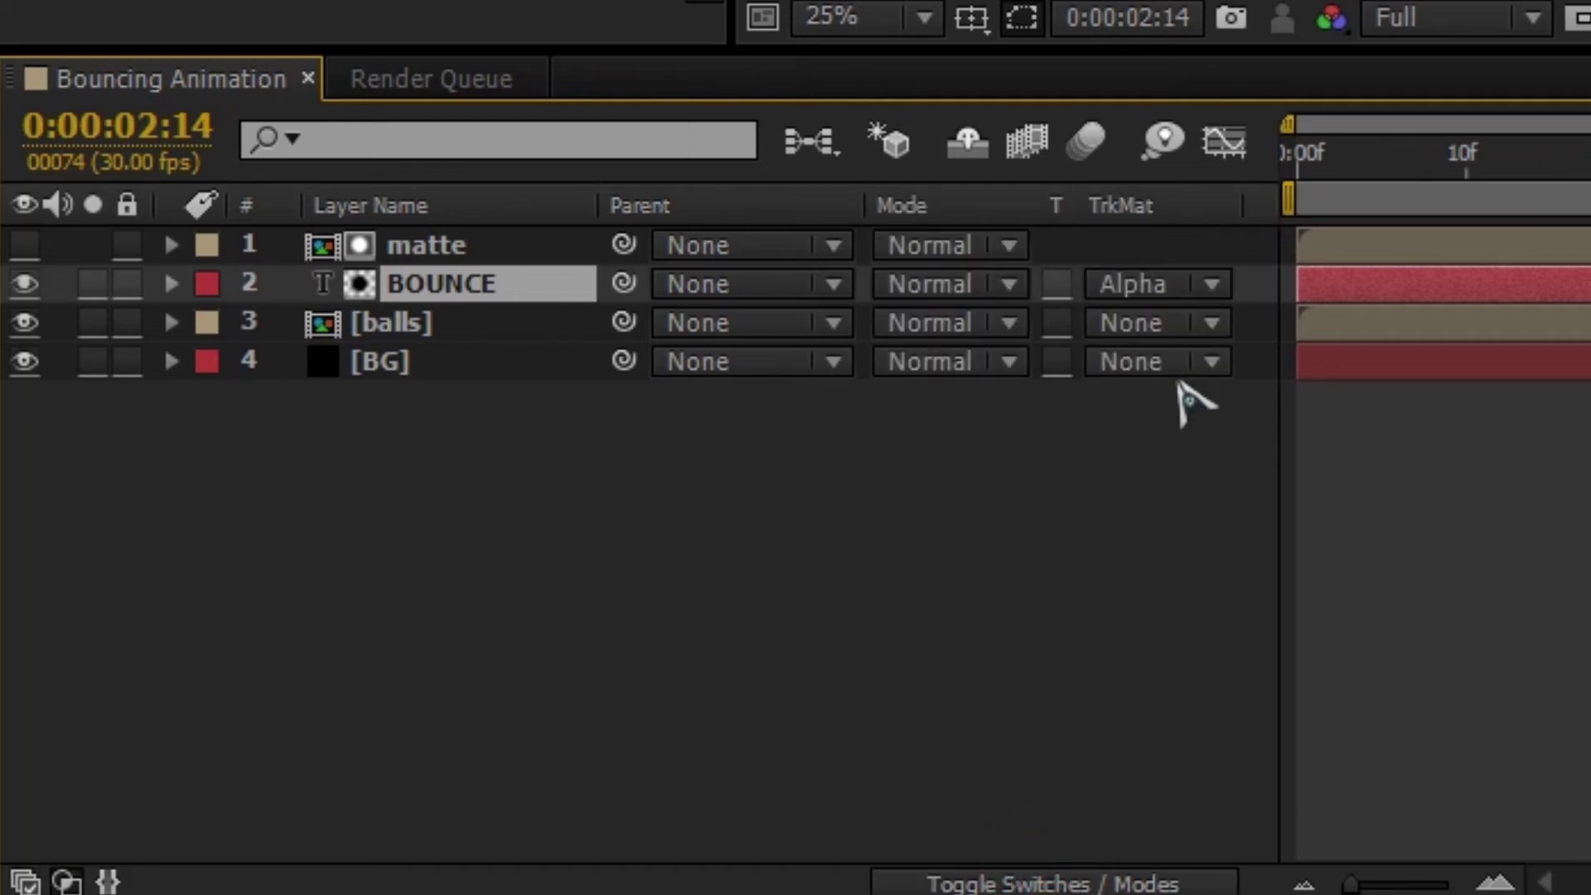
key("F4")
key("F4")
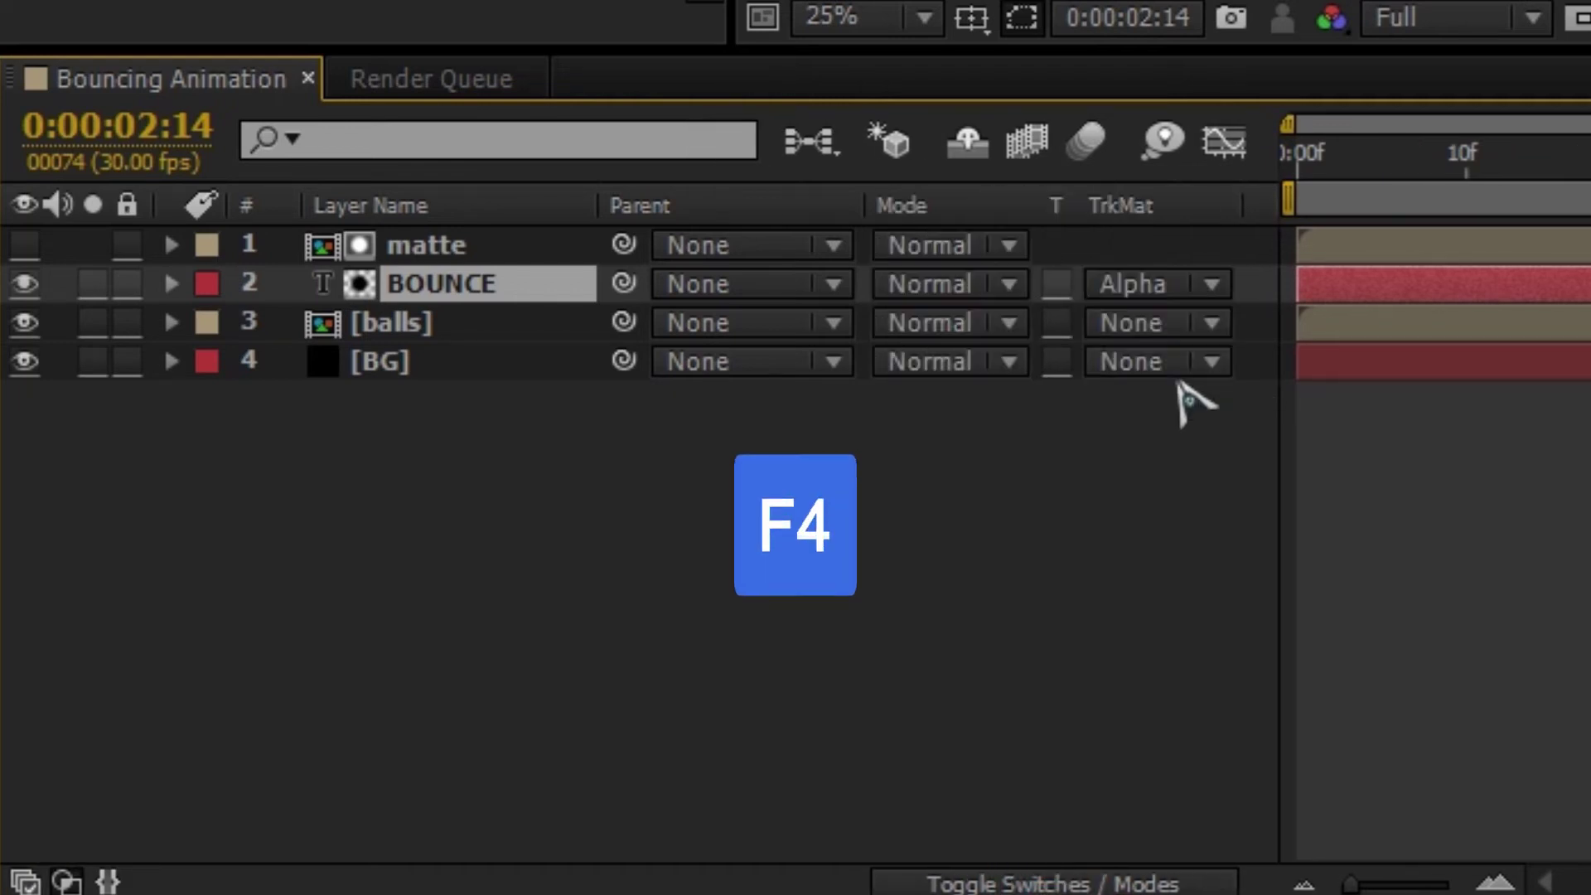
left_click(1131, 285)
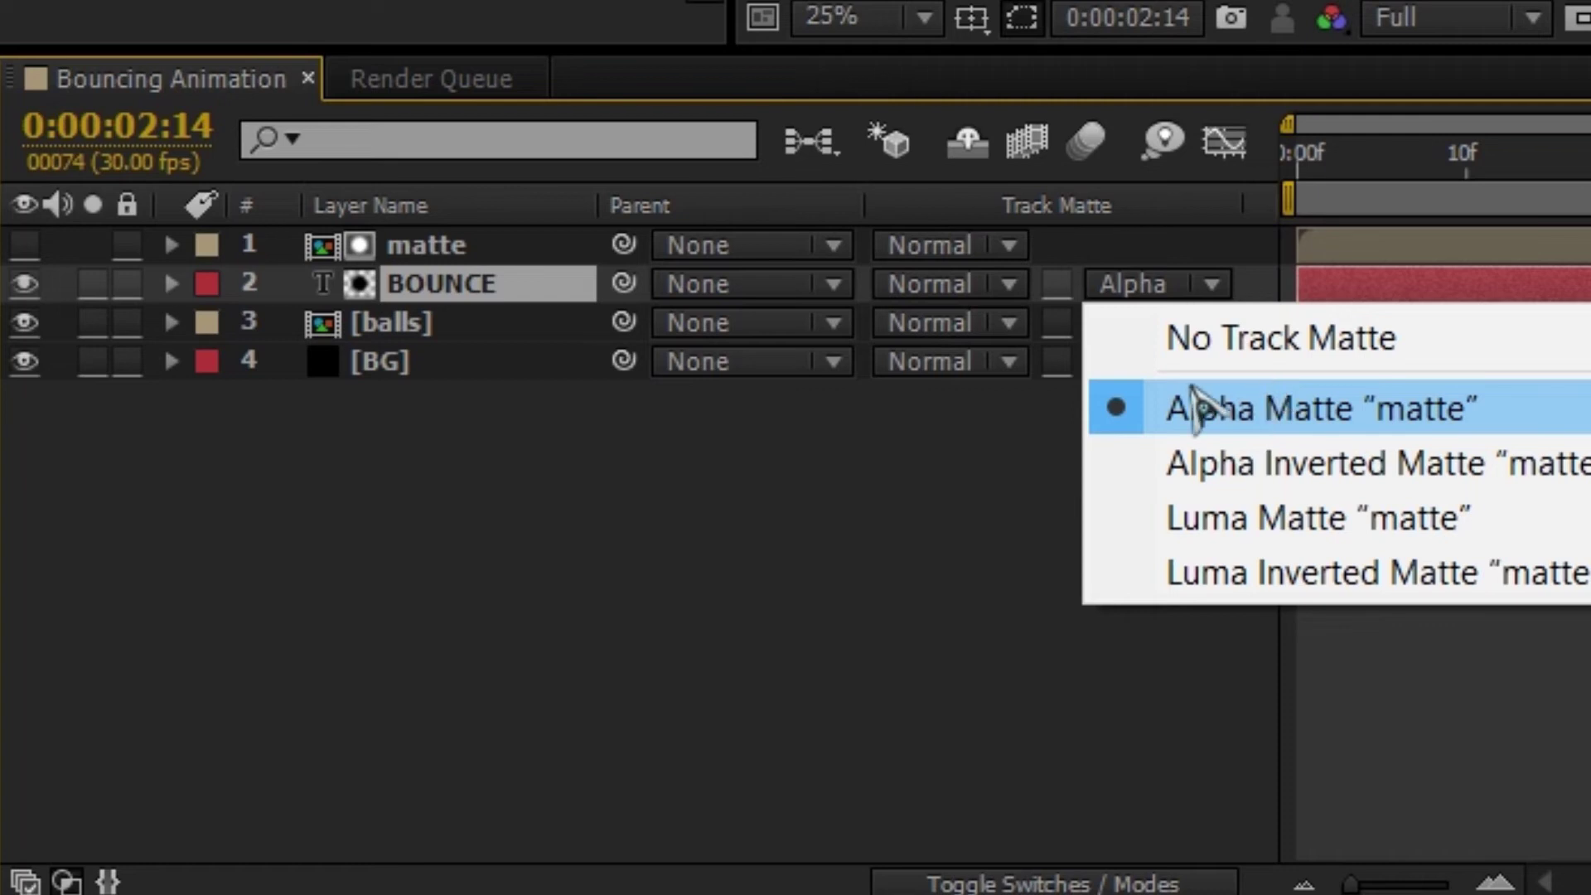
left_click(1334, 418)
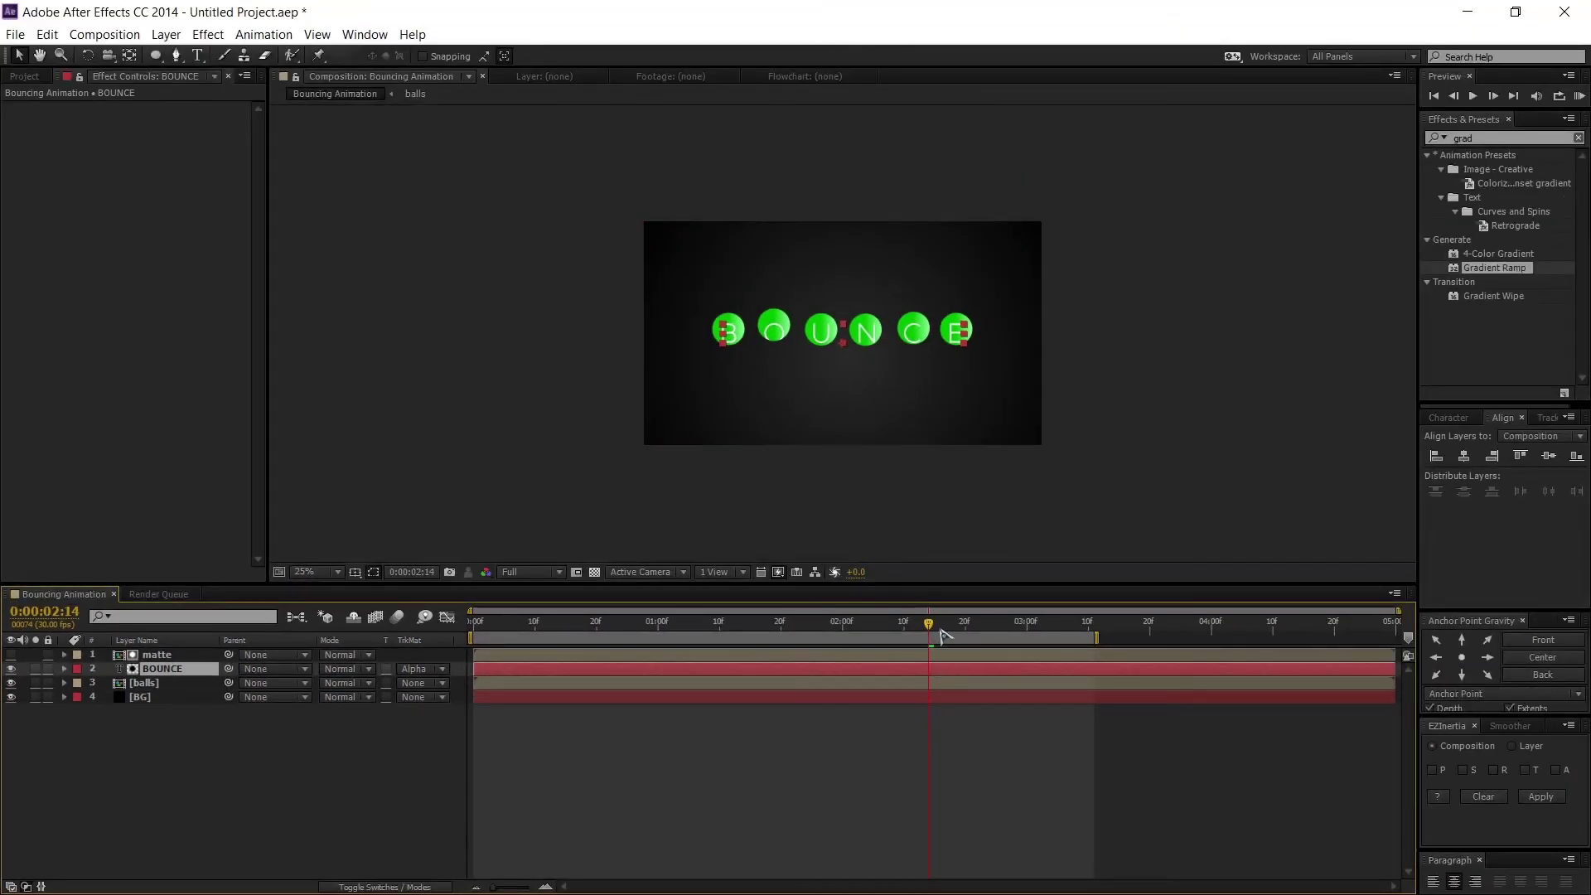
left_click_drag(924, 624, 699, 674)
key("space")
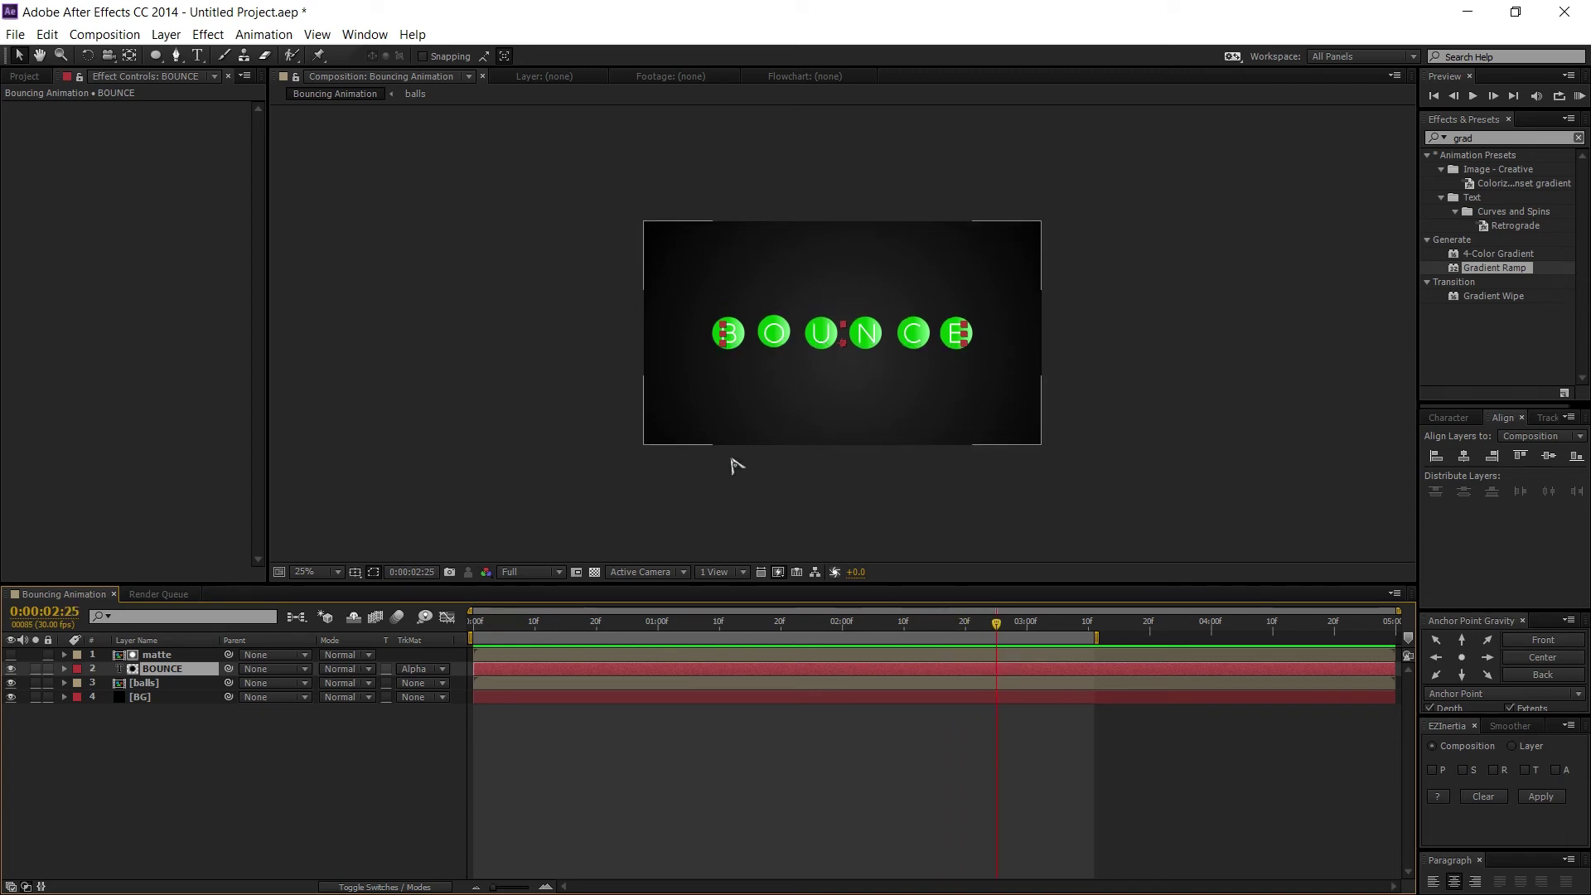
Duplicate the balls layer and rename the copy 'shadow'
left_click(139, 686)
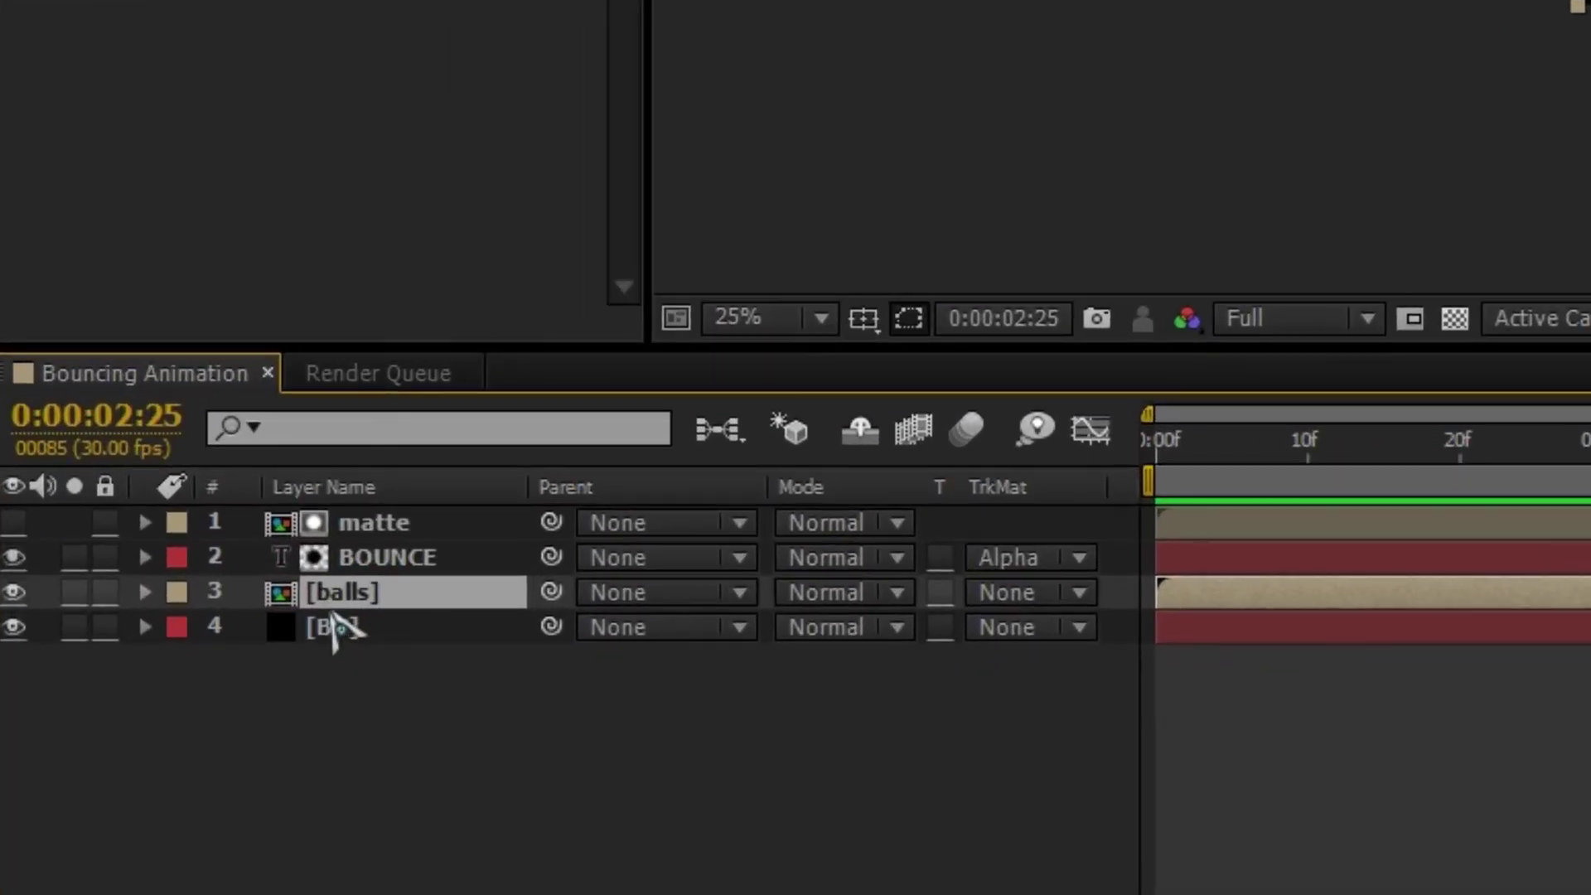
key("ctrl+d")
left_click(362, 630)
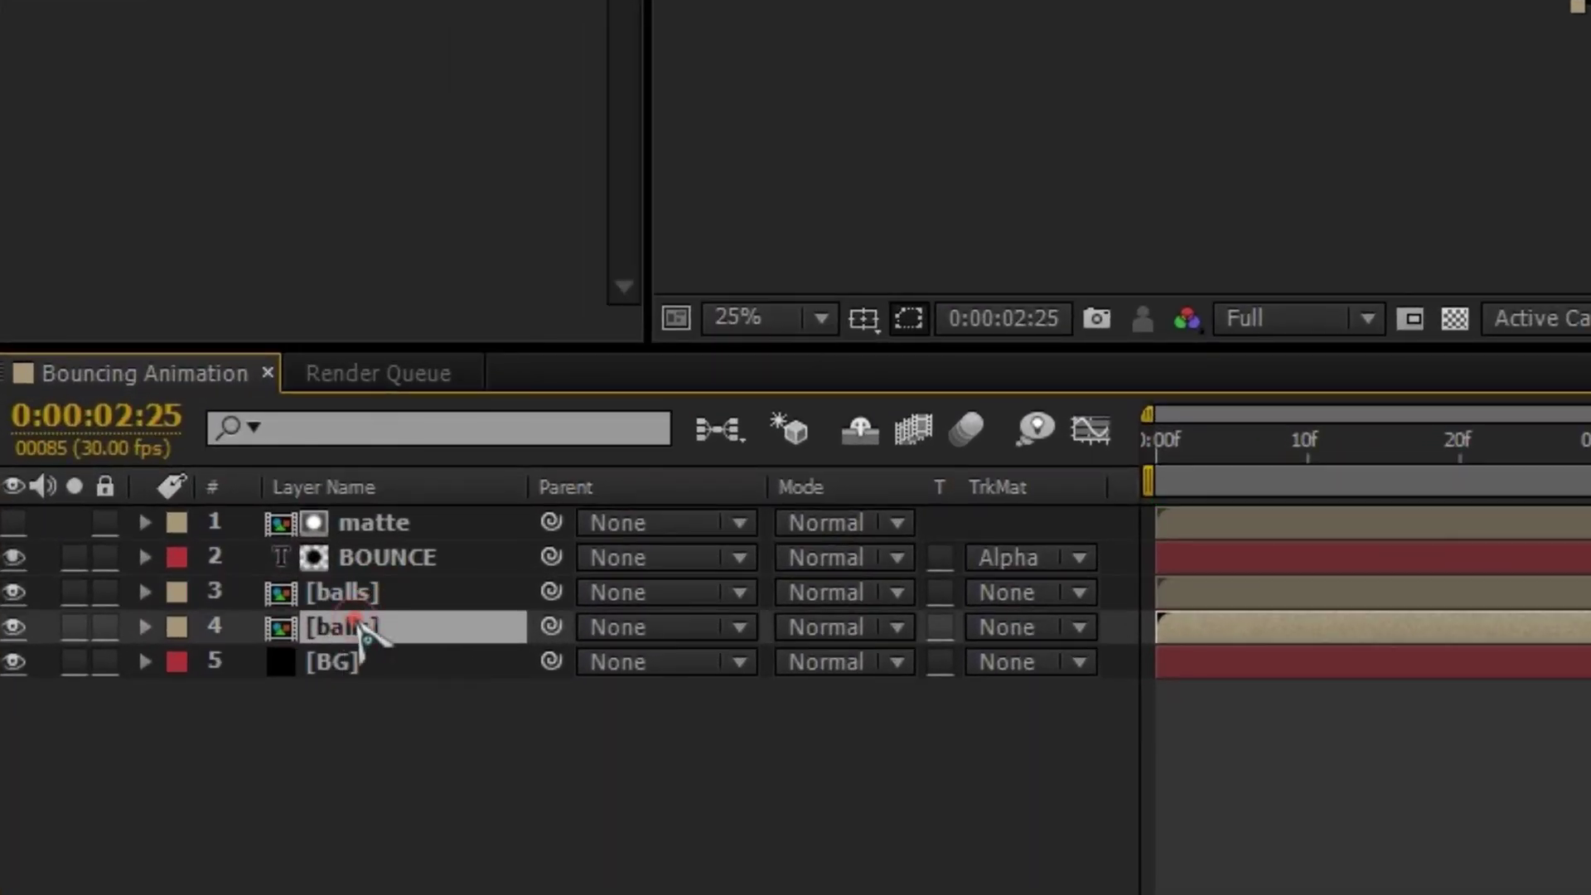
key("Return")
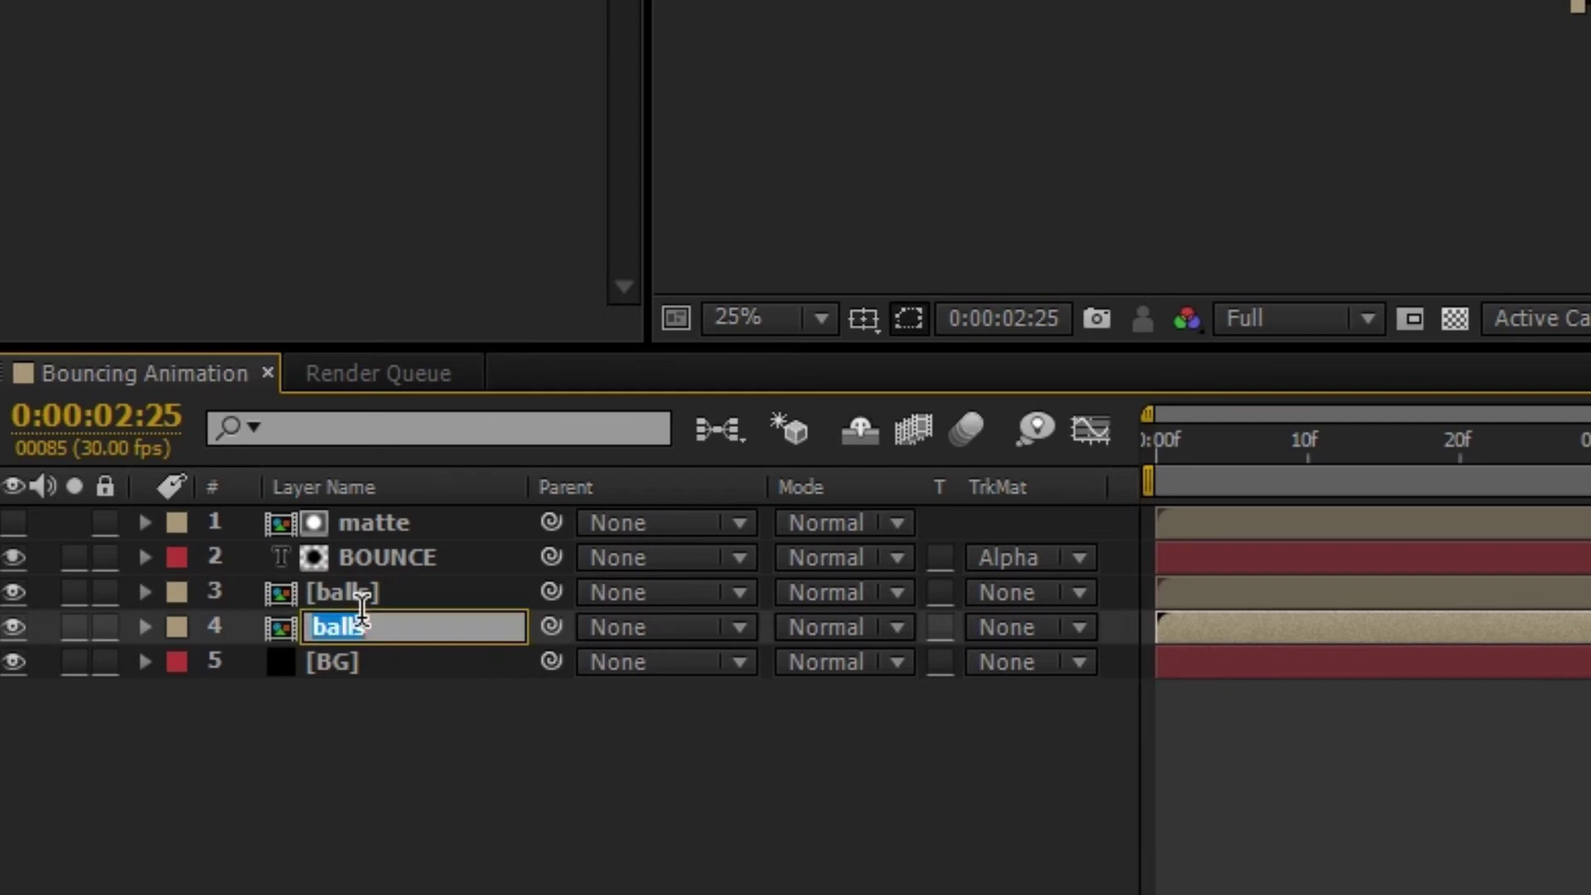
type("shadow")
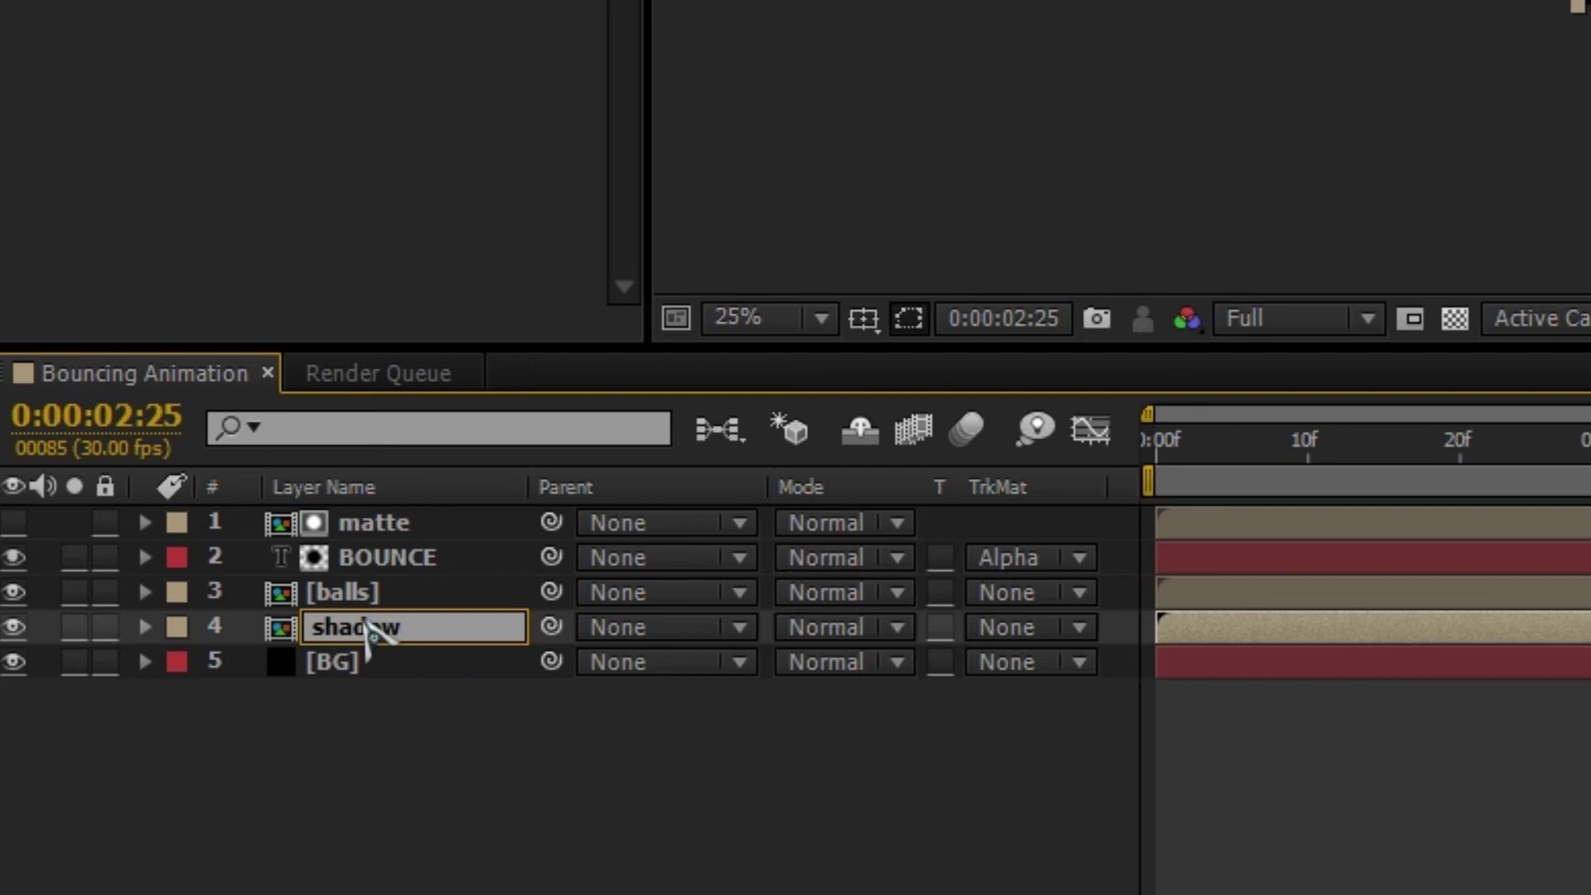
key("Return")
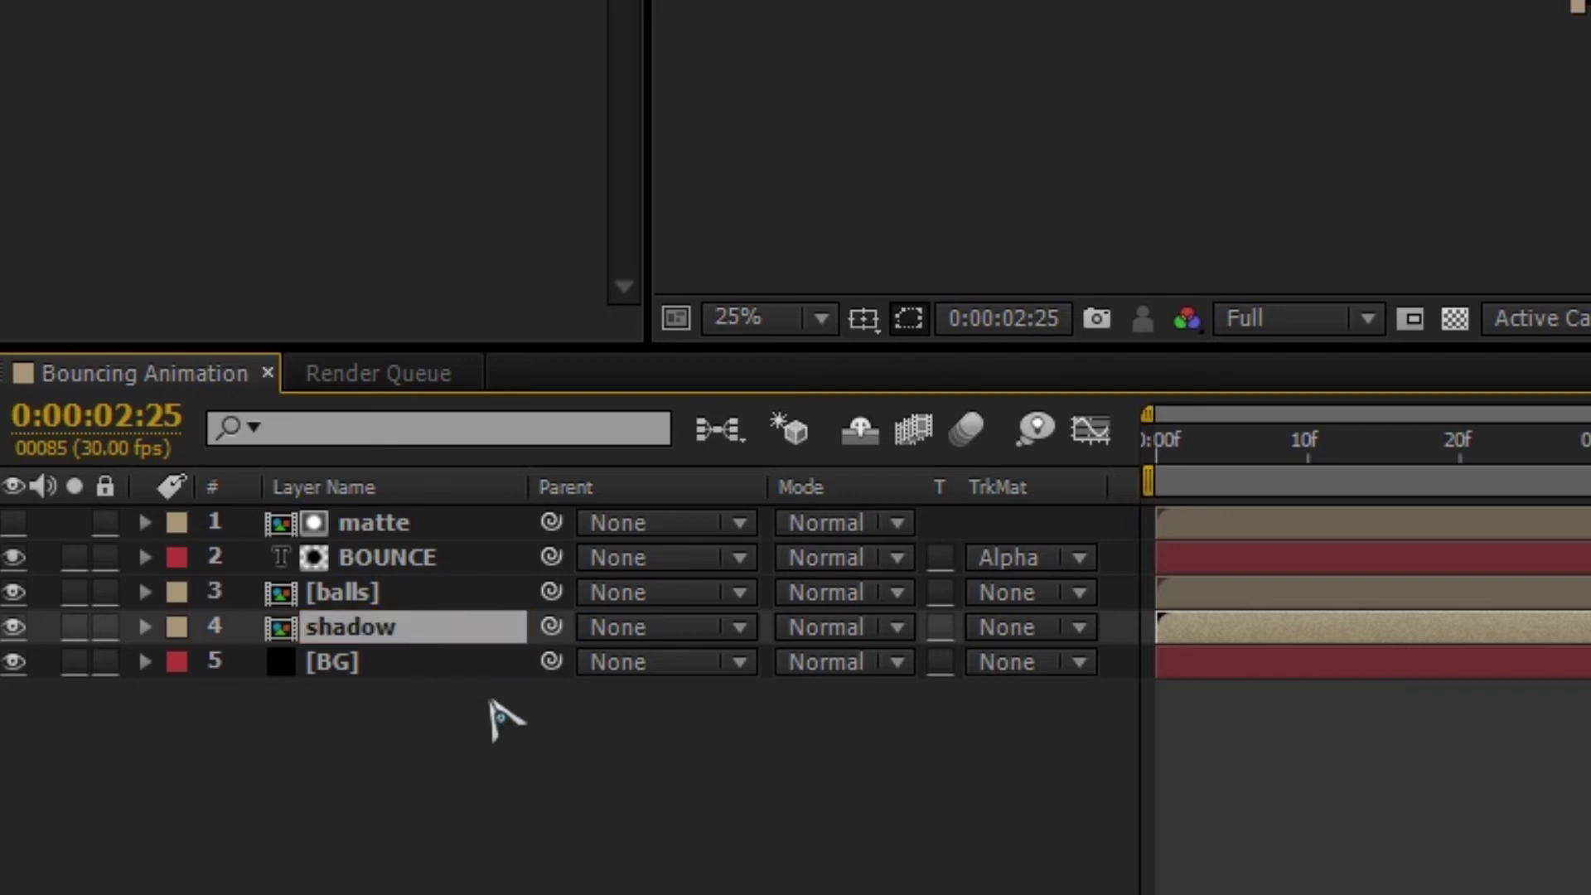
Lower the shadow layer's Opacity to 41%
left_click(428, 629)
key("t")
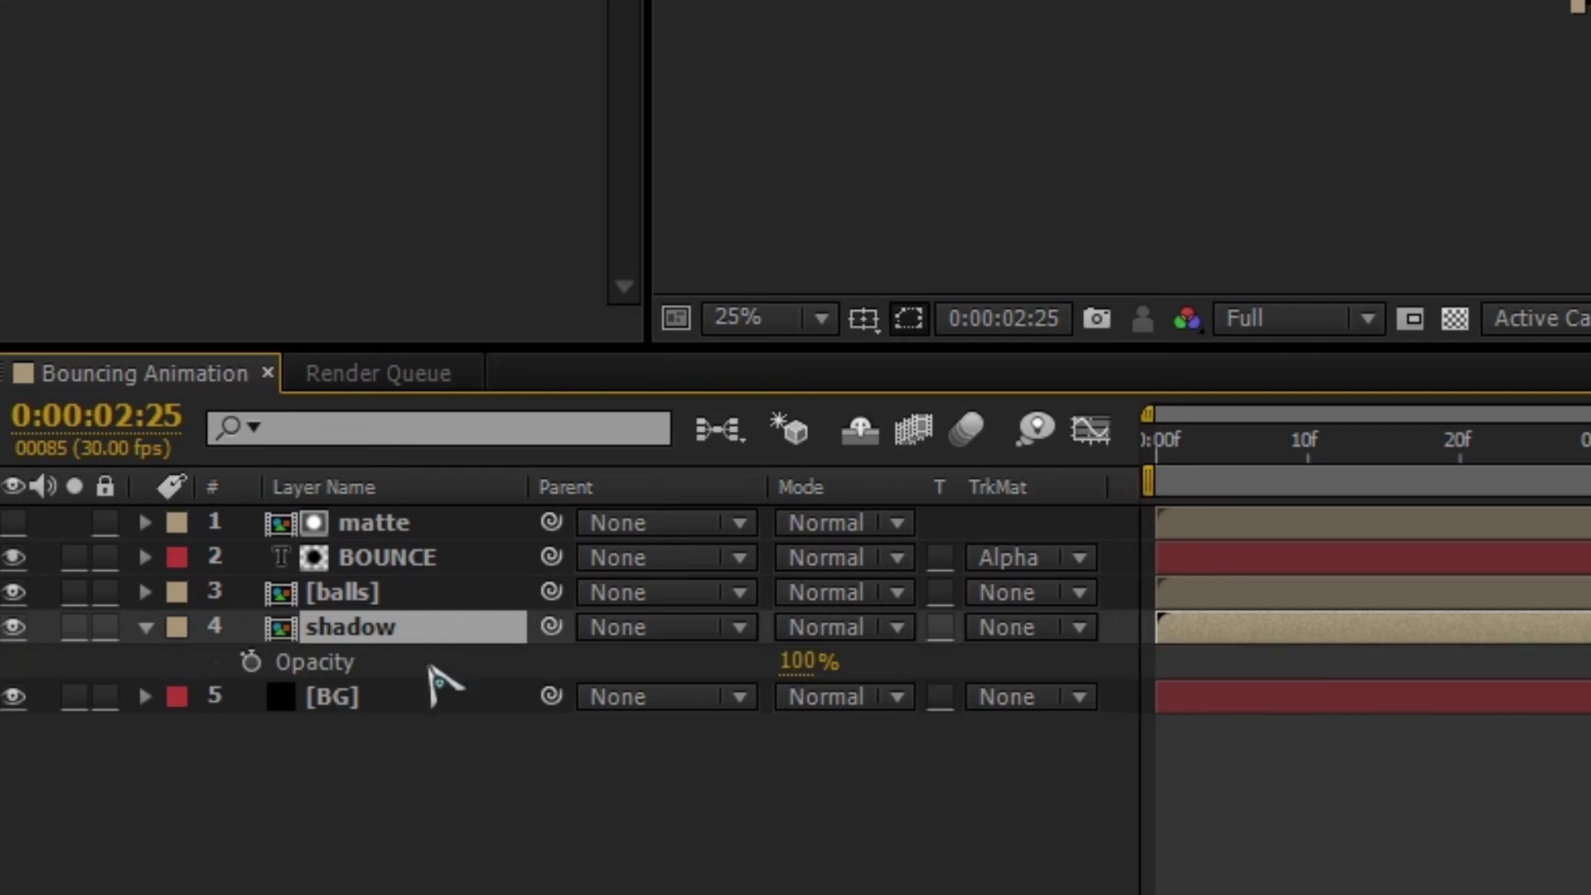
left_click_drag(808, 675, 742, 671)
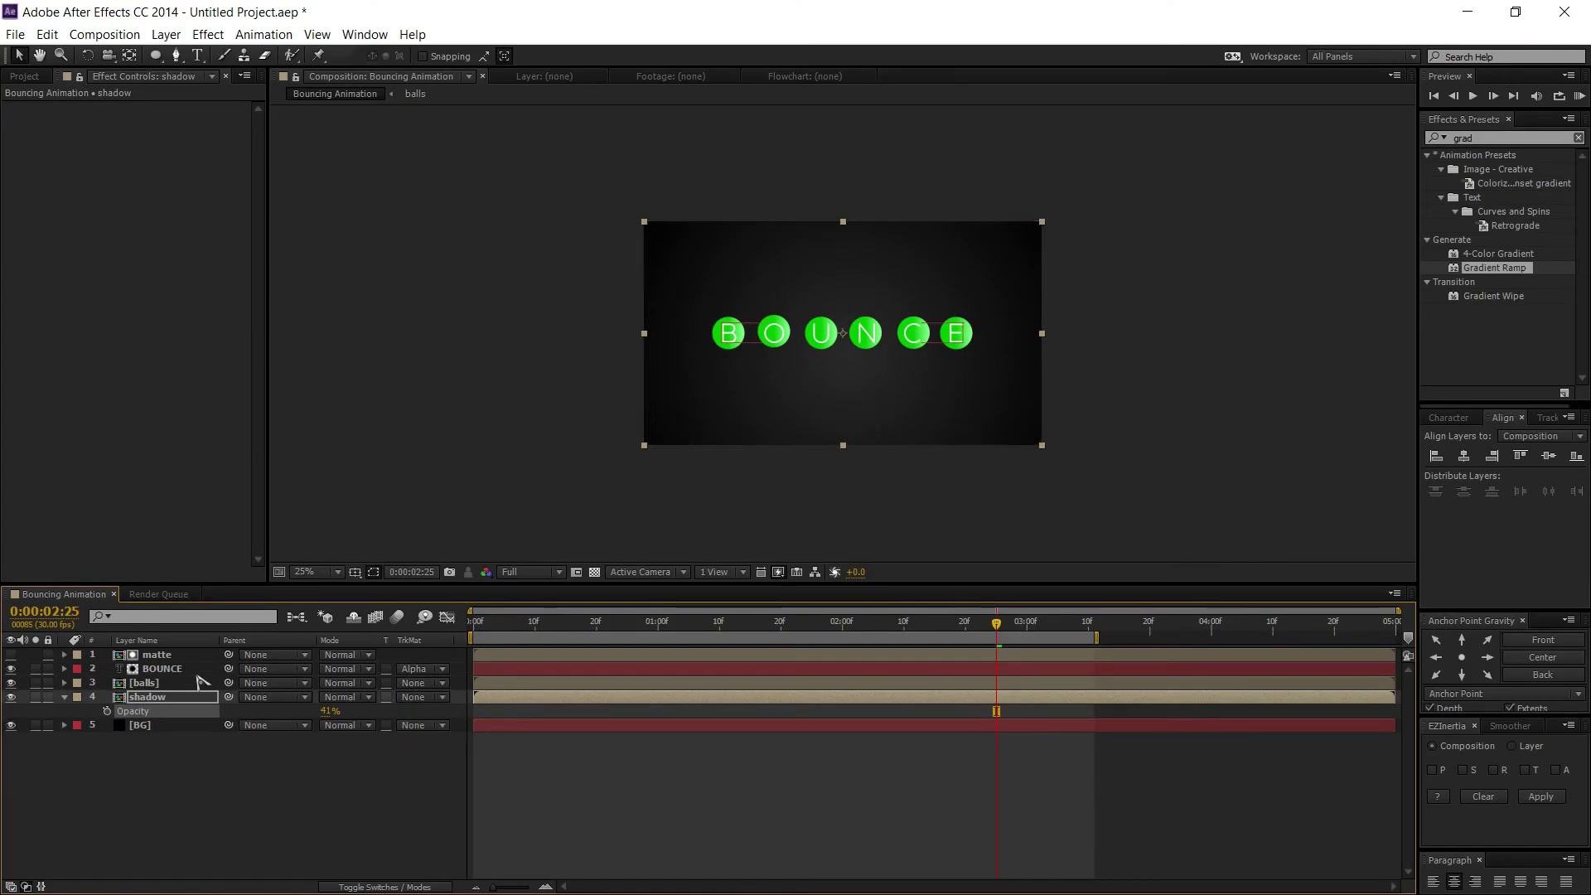
Flip the shadow layer upside down with Transform > Flip Vertical
left_click(157, 700)
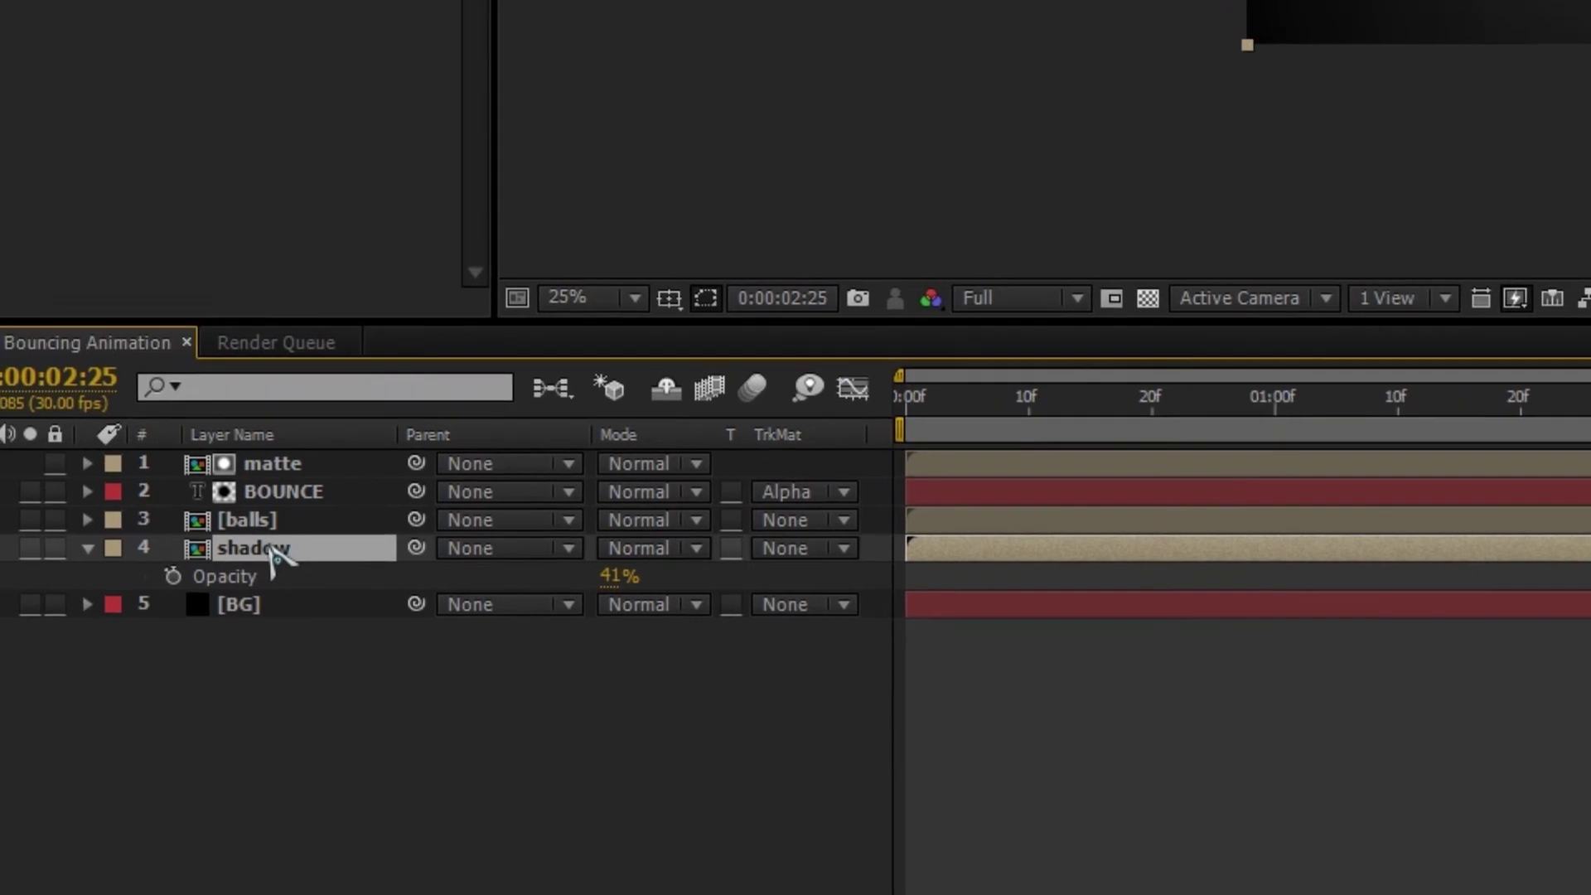
right_click(272, 552)
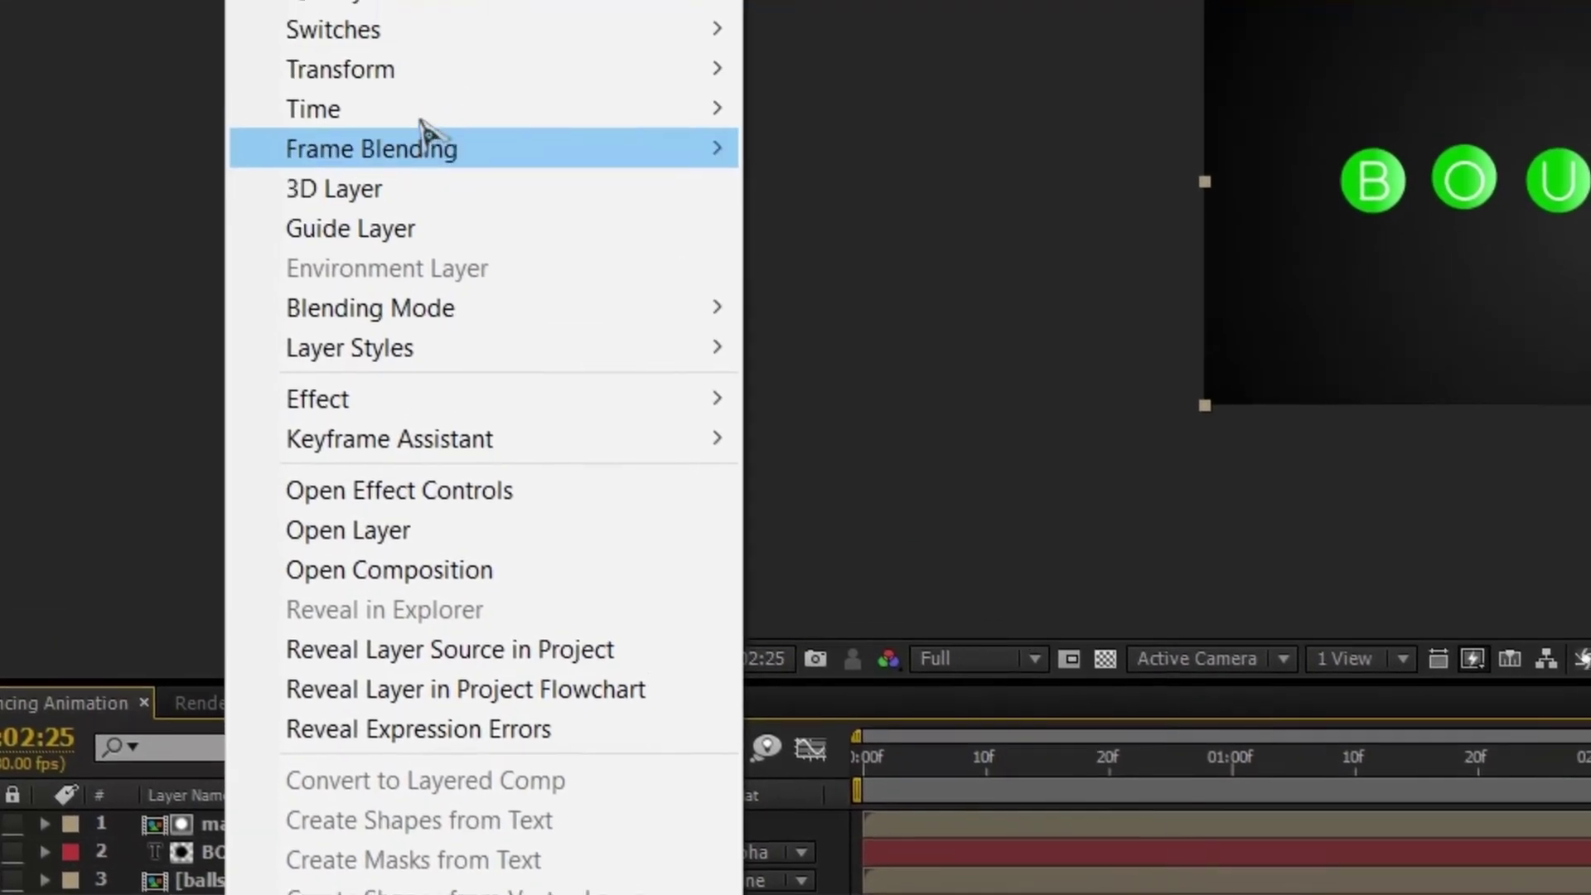
mouse_move(396, 81)
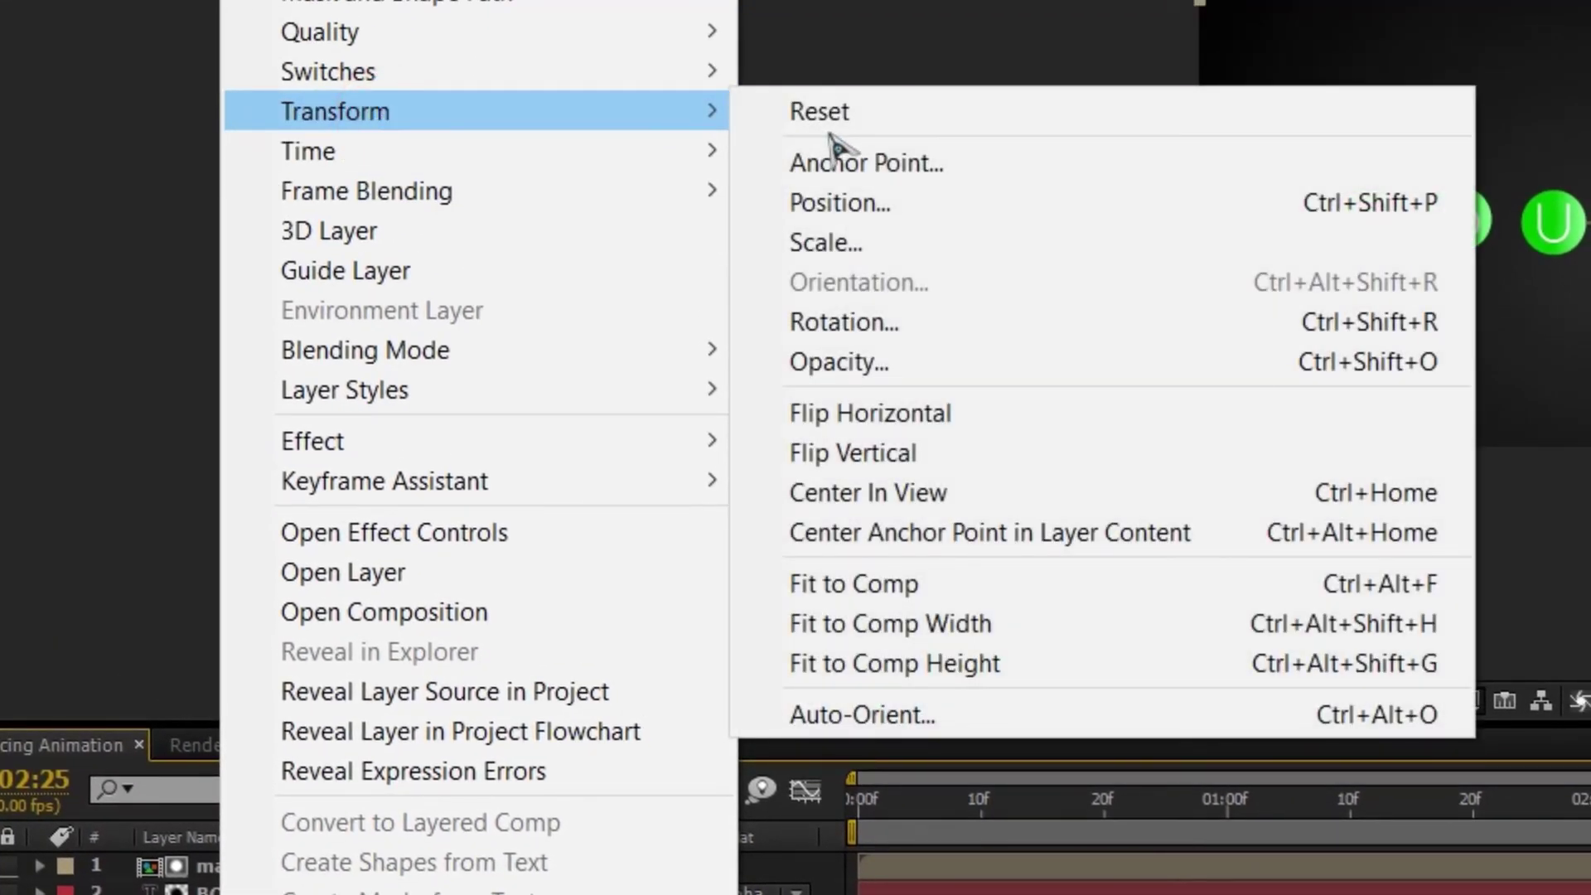
left_click(853, 464)
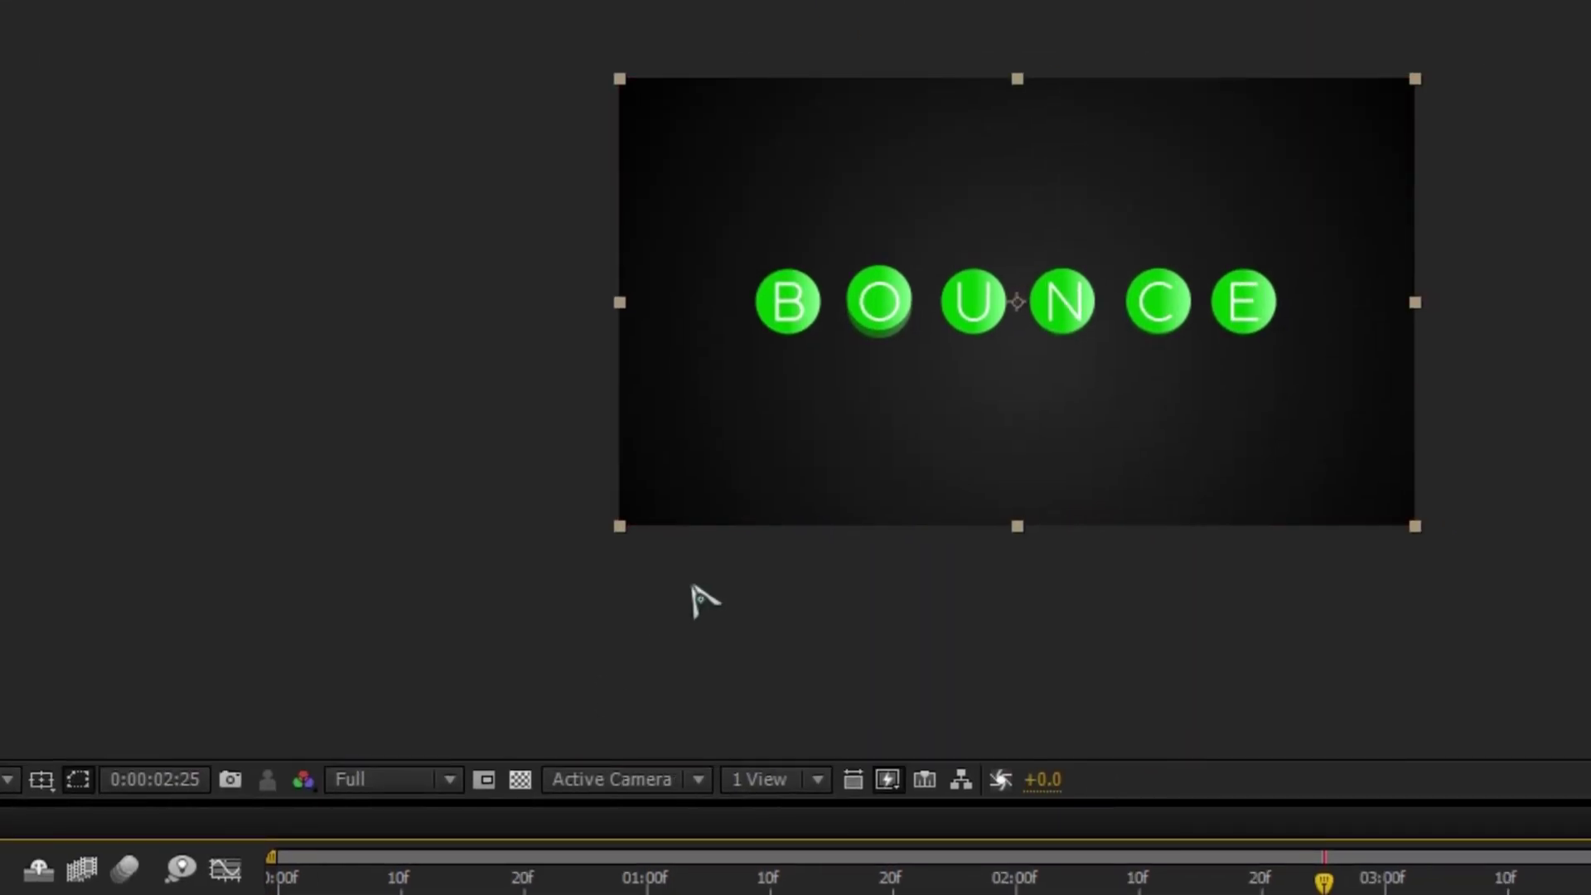
Move the flipped shadow down just beneath the balls as a reflection
left_click(1189, 355)
left_click_drag(1189, 355, 1201, 430)
key("shift+Up")
key("shift+Up")
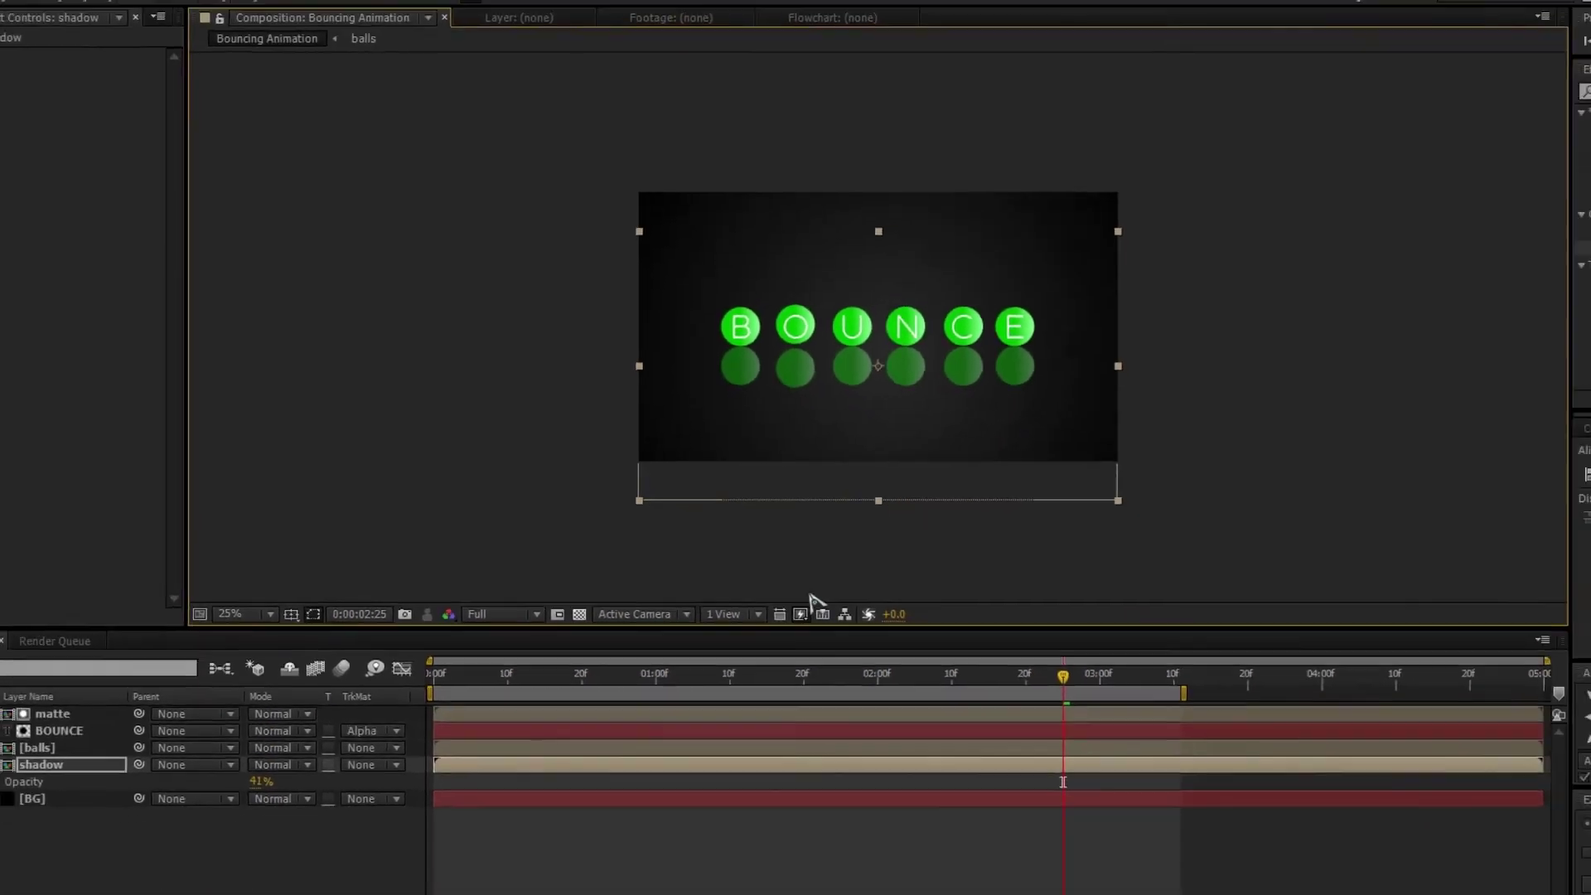
left_click(383, 800)
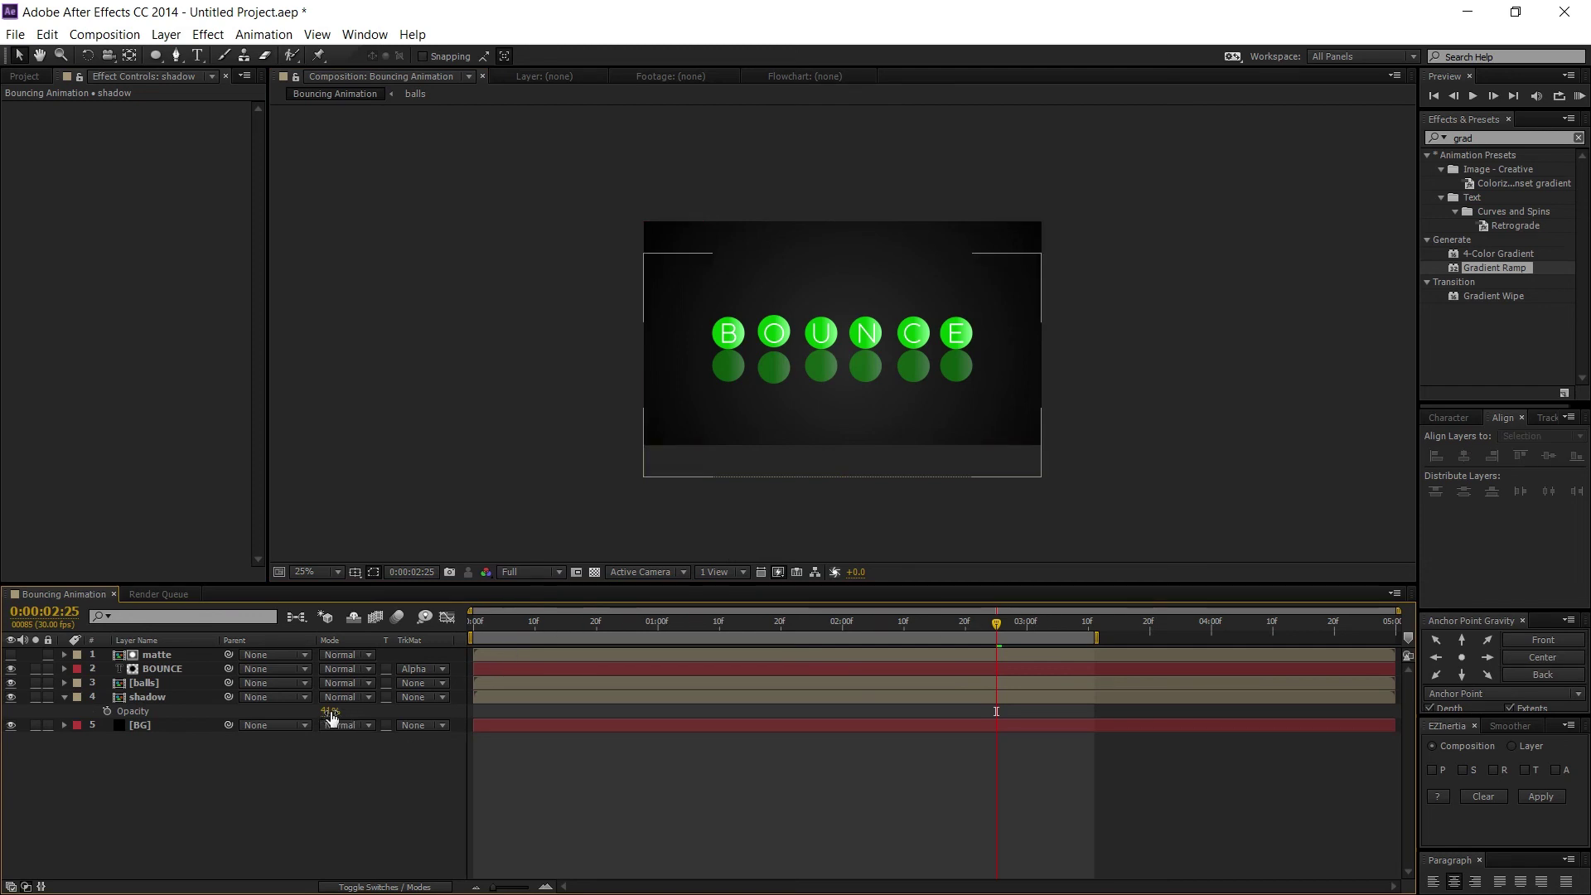
Set the shadow layer's Opacity to 40%
left_click_drag(329, 712, 335, 711)
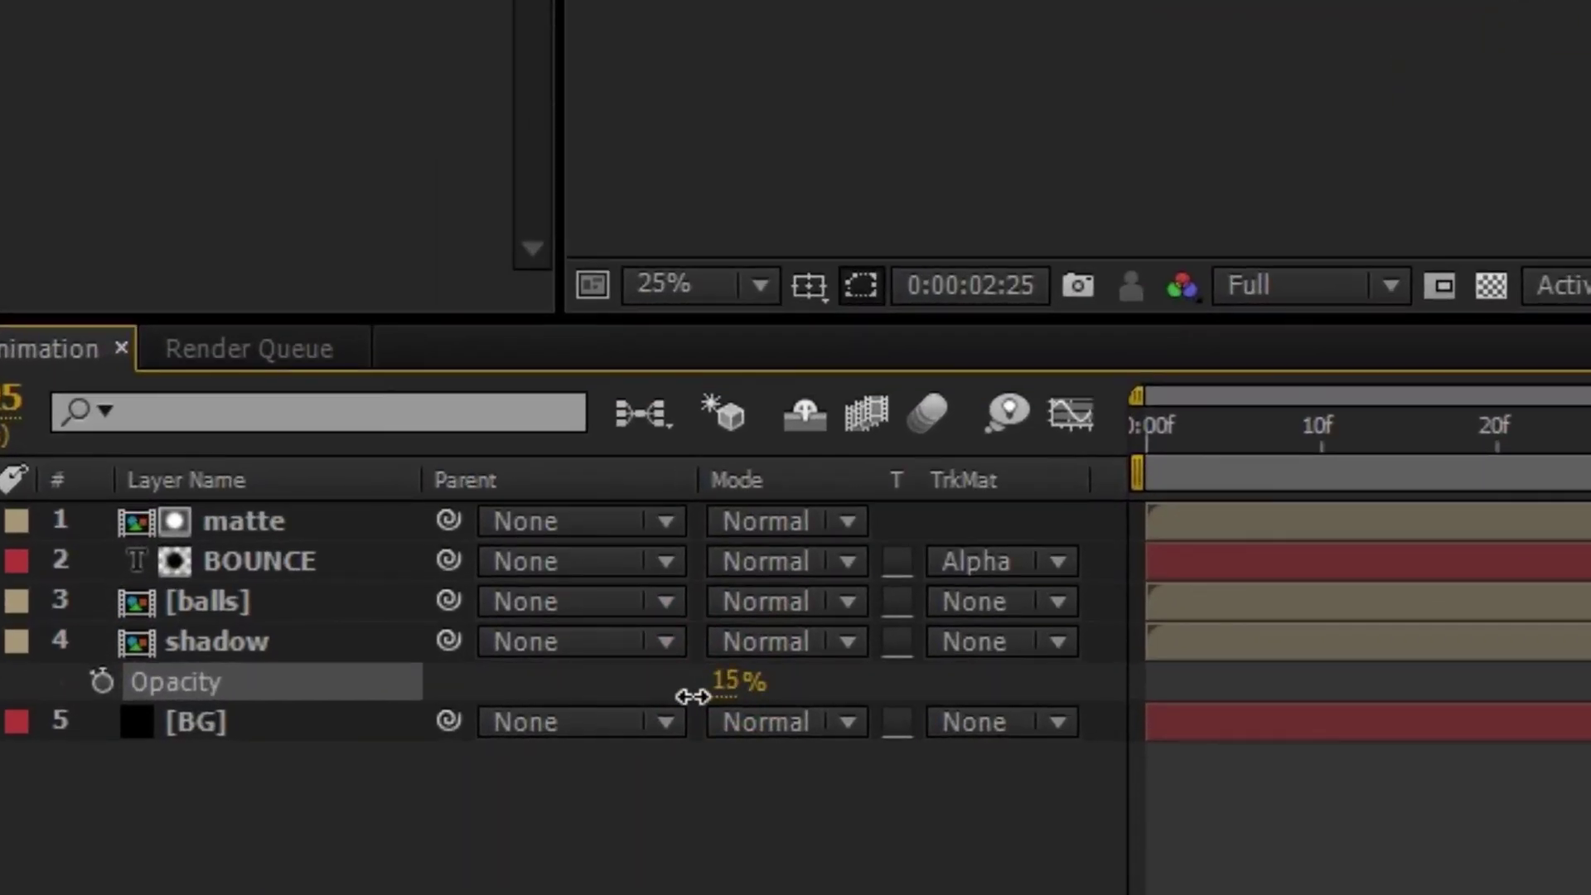
left_click(728, 685)
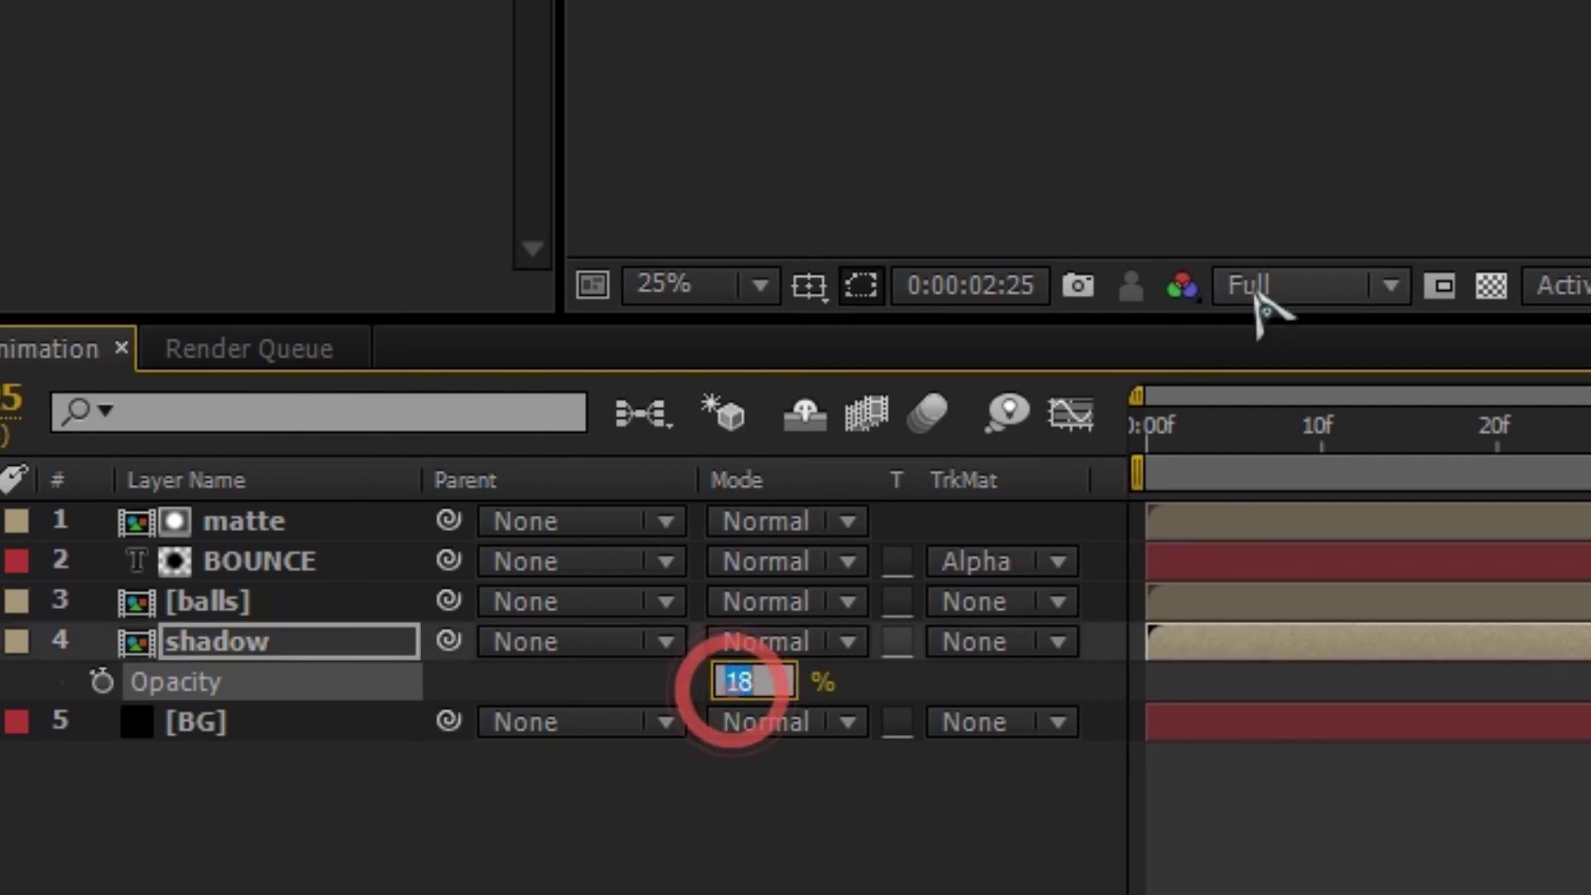
type("40")
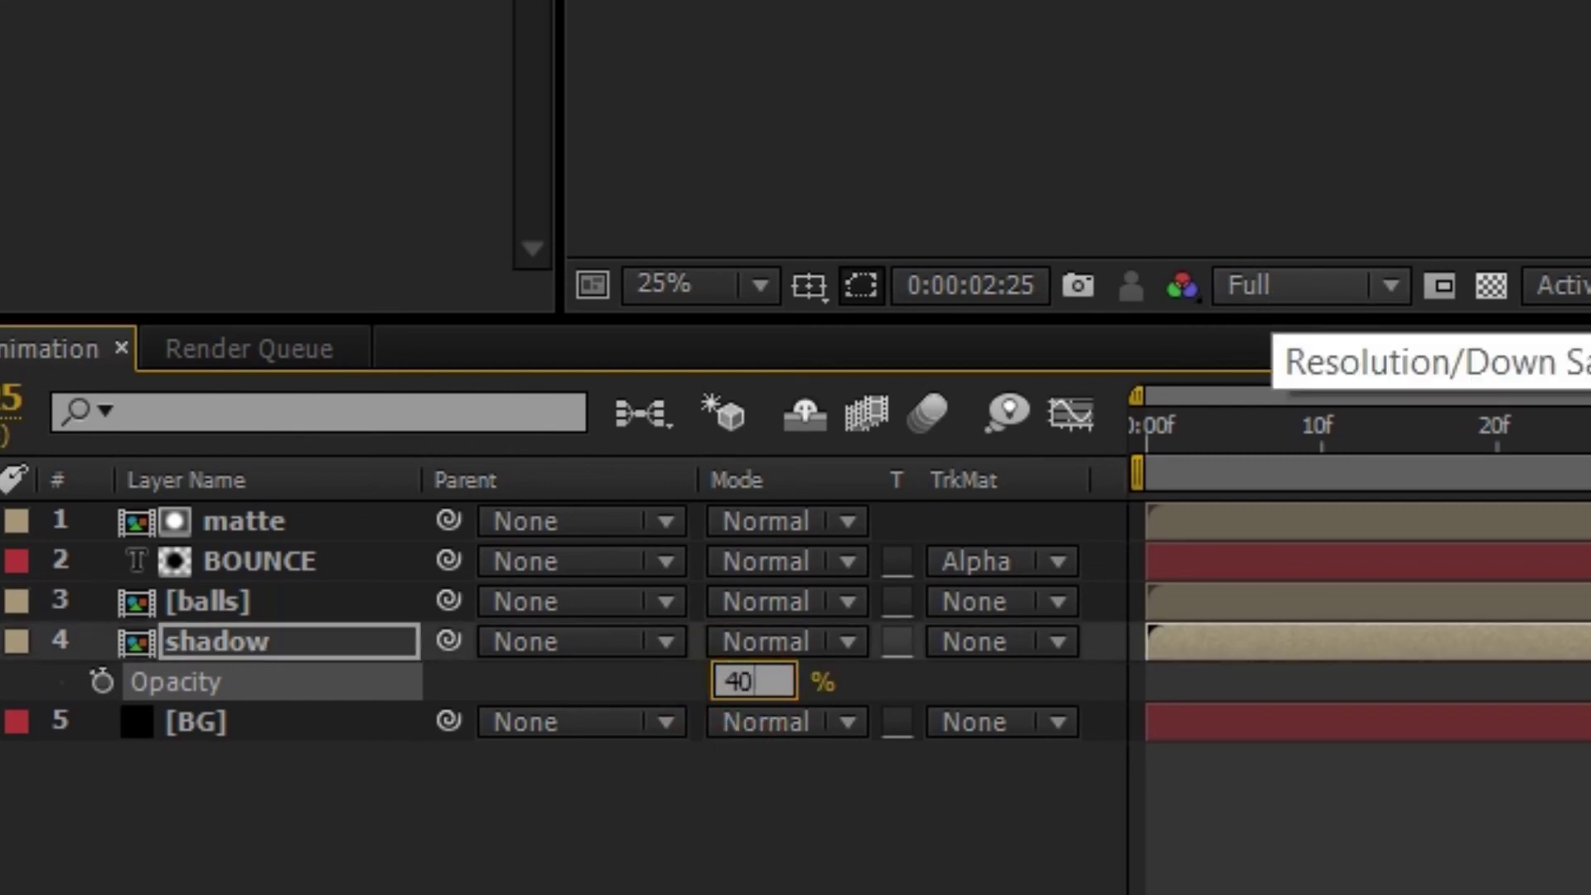
key("Return")
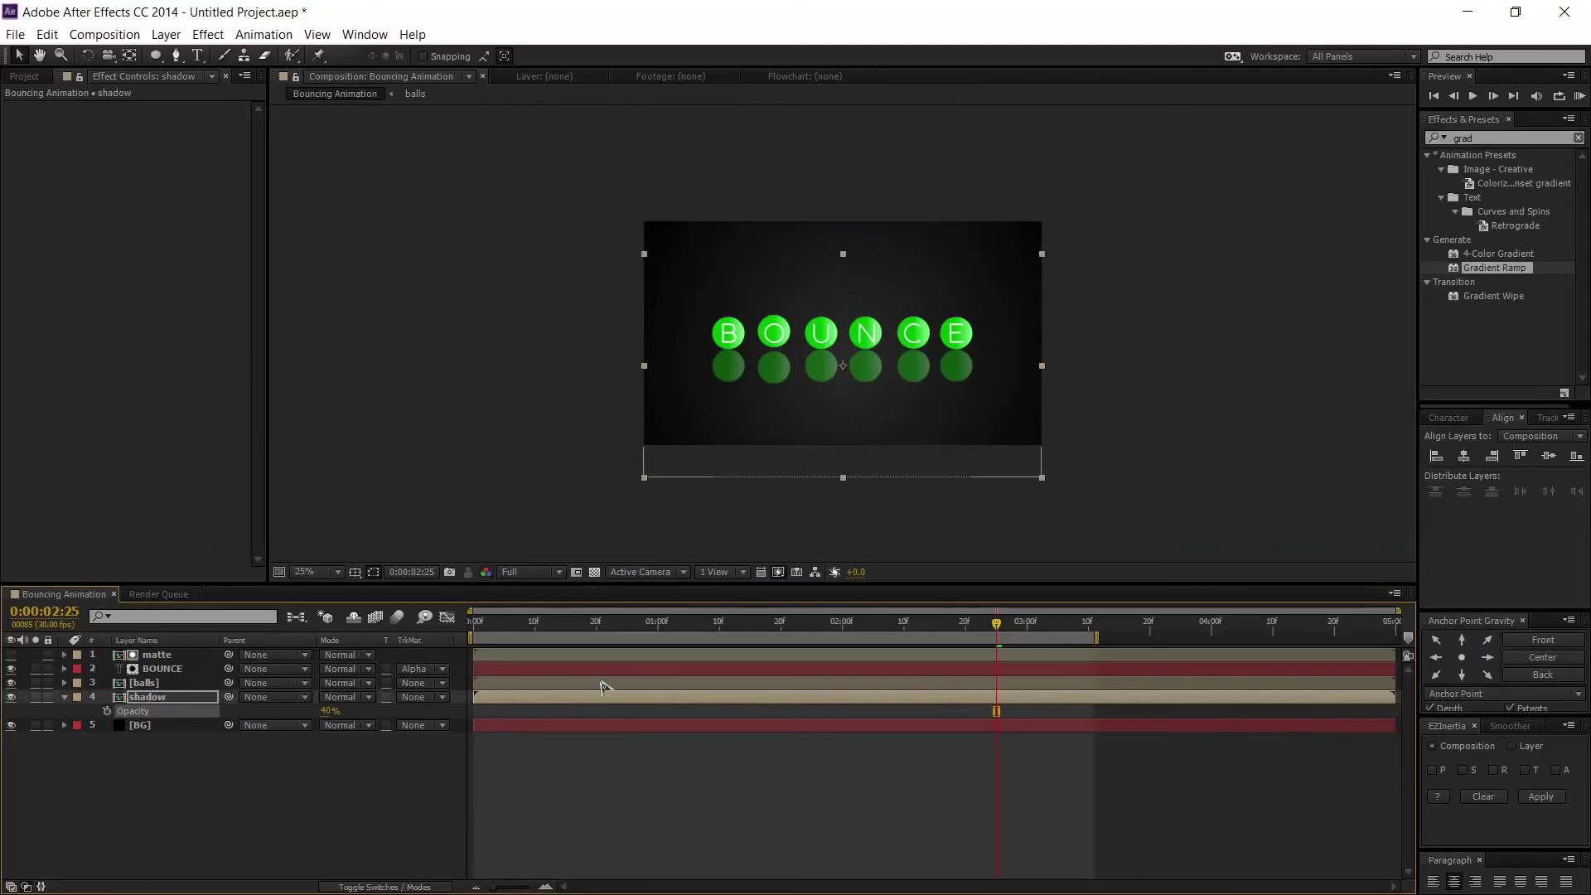
left_click(369, 833)
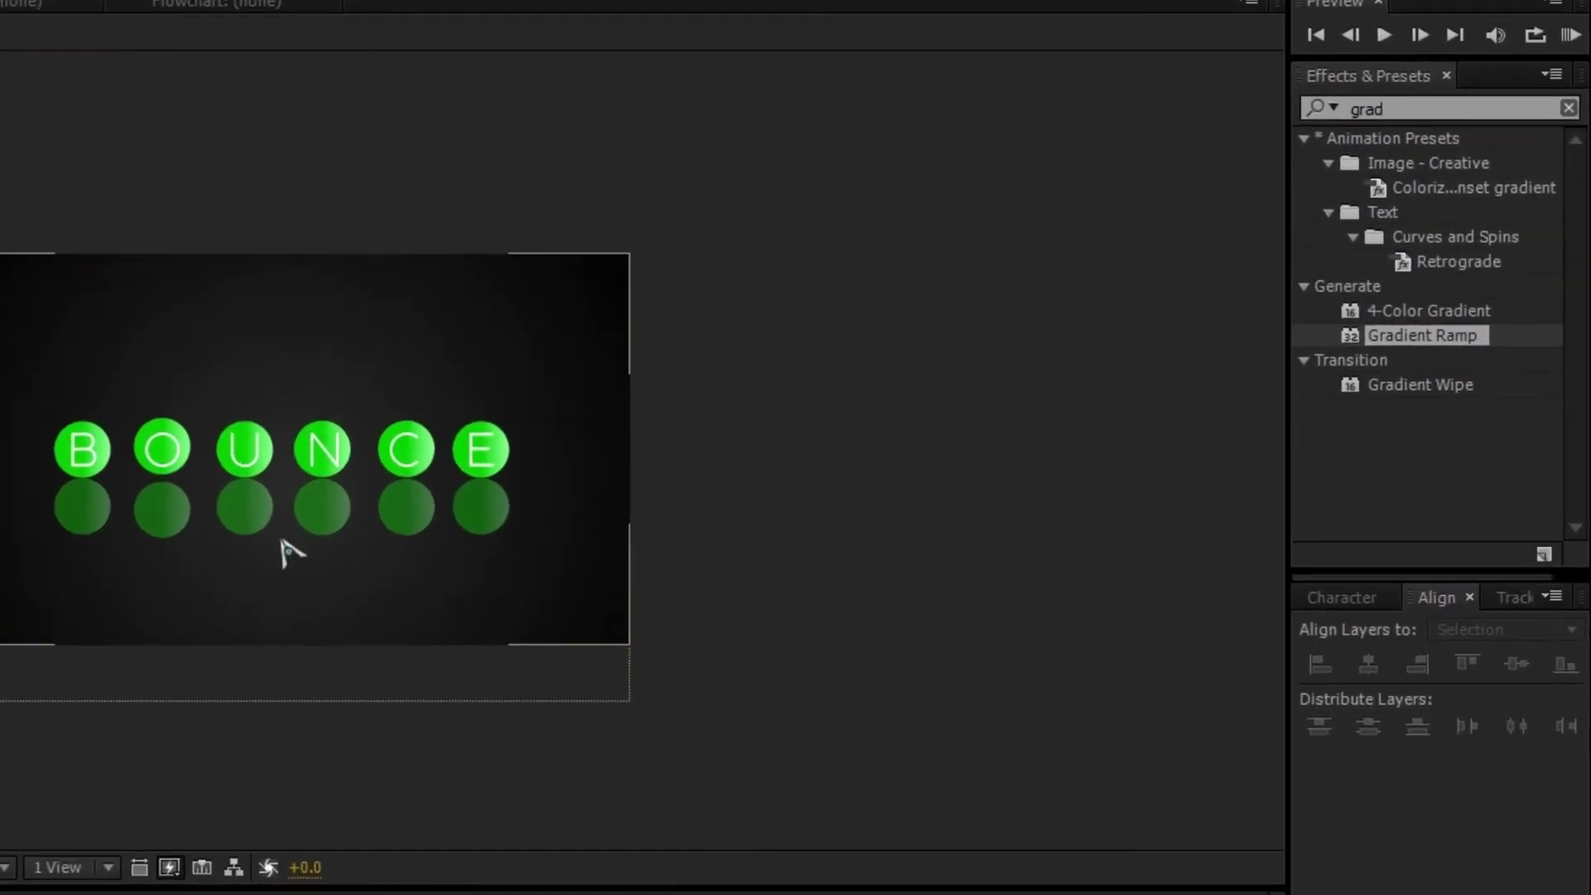
Find Gaussian Blur in Effects & Presets and apply it to the shadow layer
left_click(1396, 83)
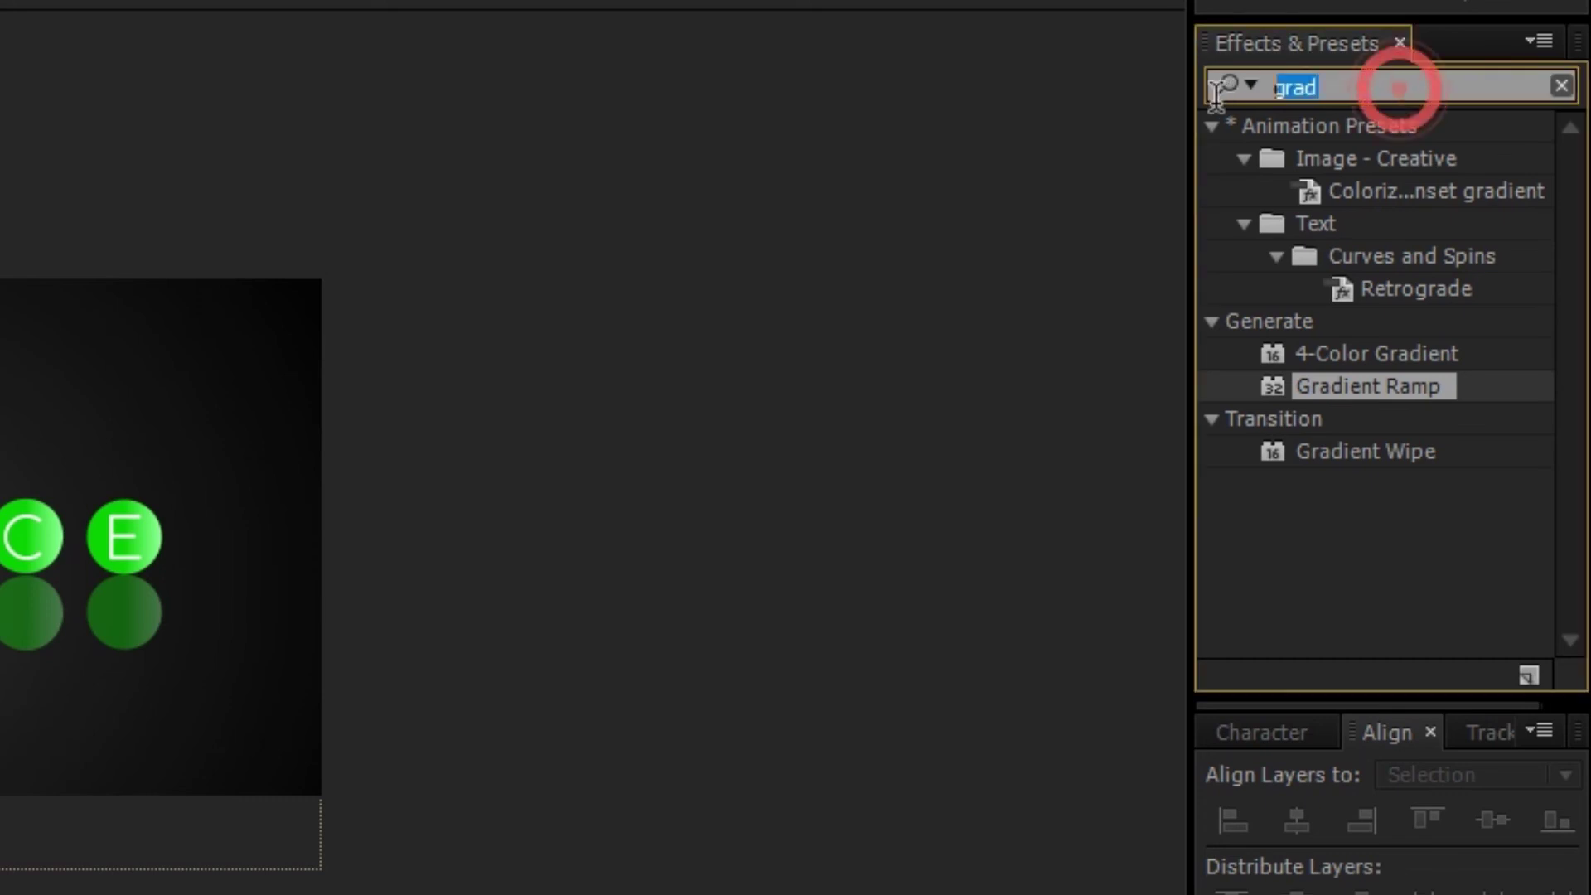
type("gau")
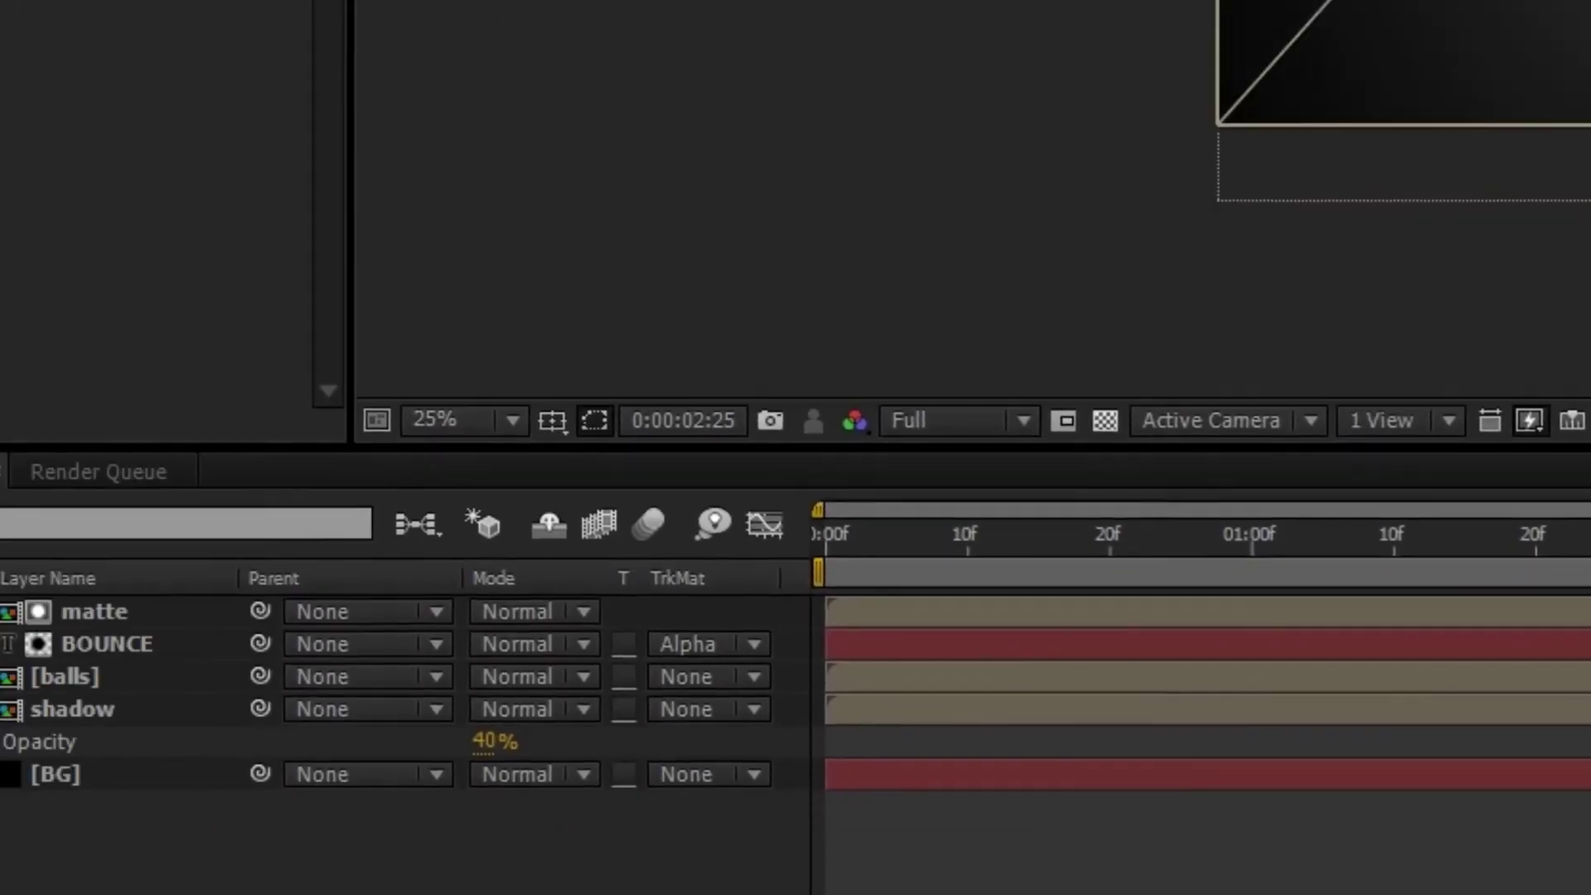
left_click(370, 642)
key("Return")
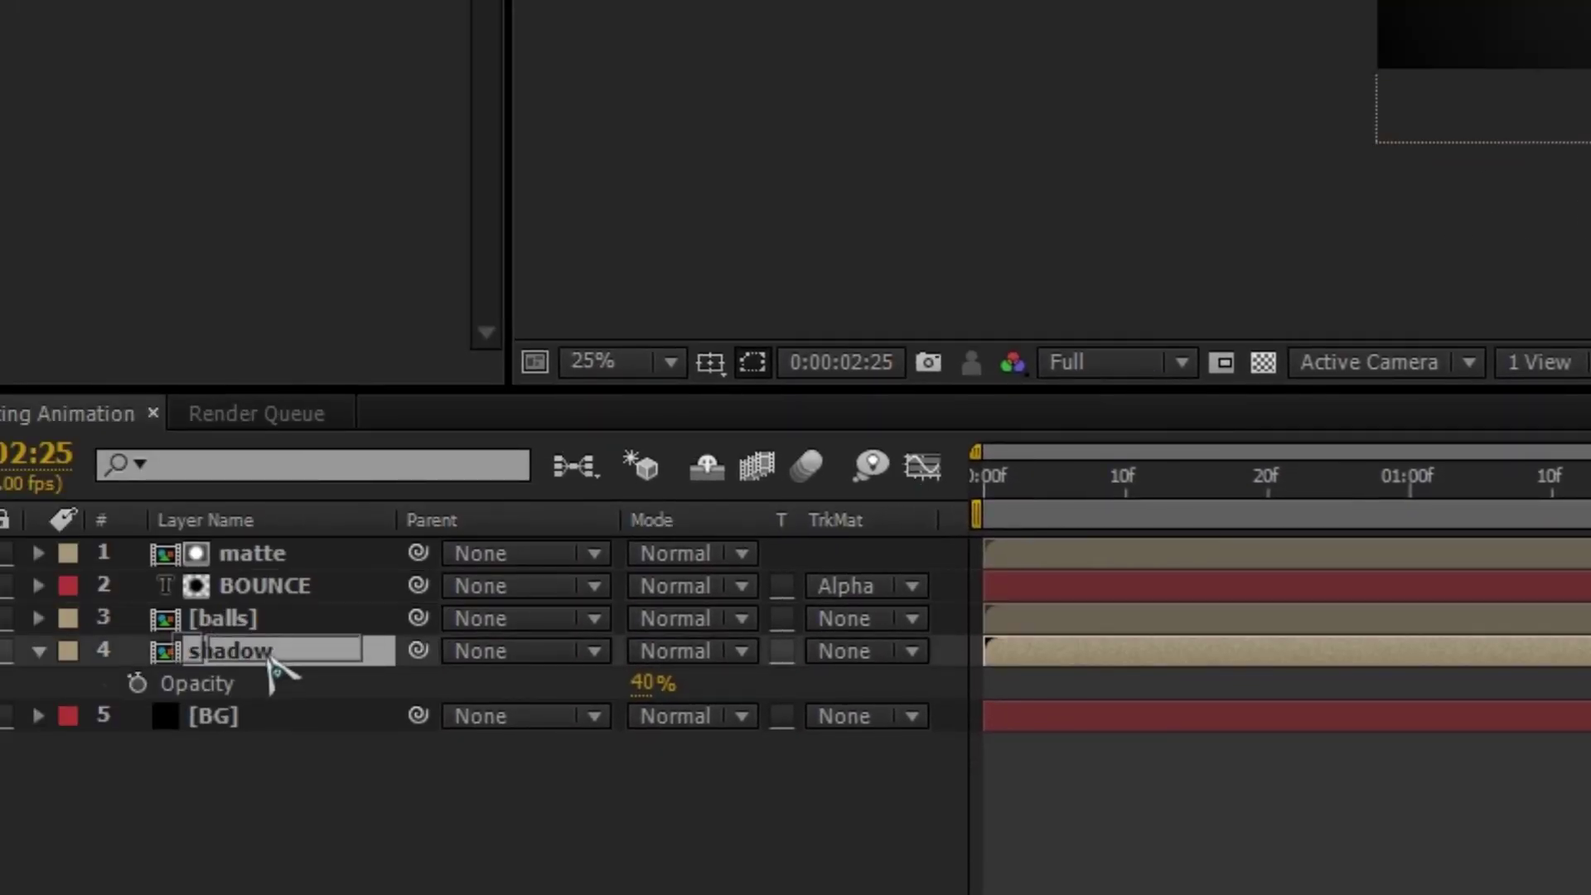
left_click_drag(273, 663, 273, 663)
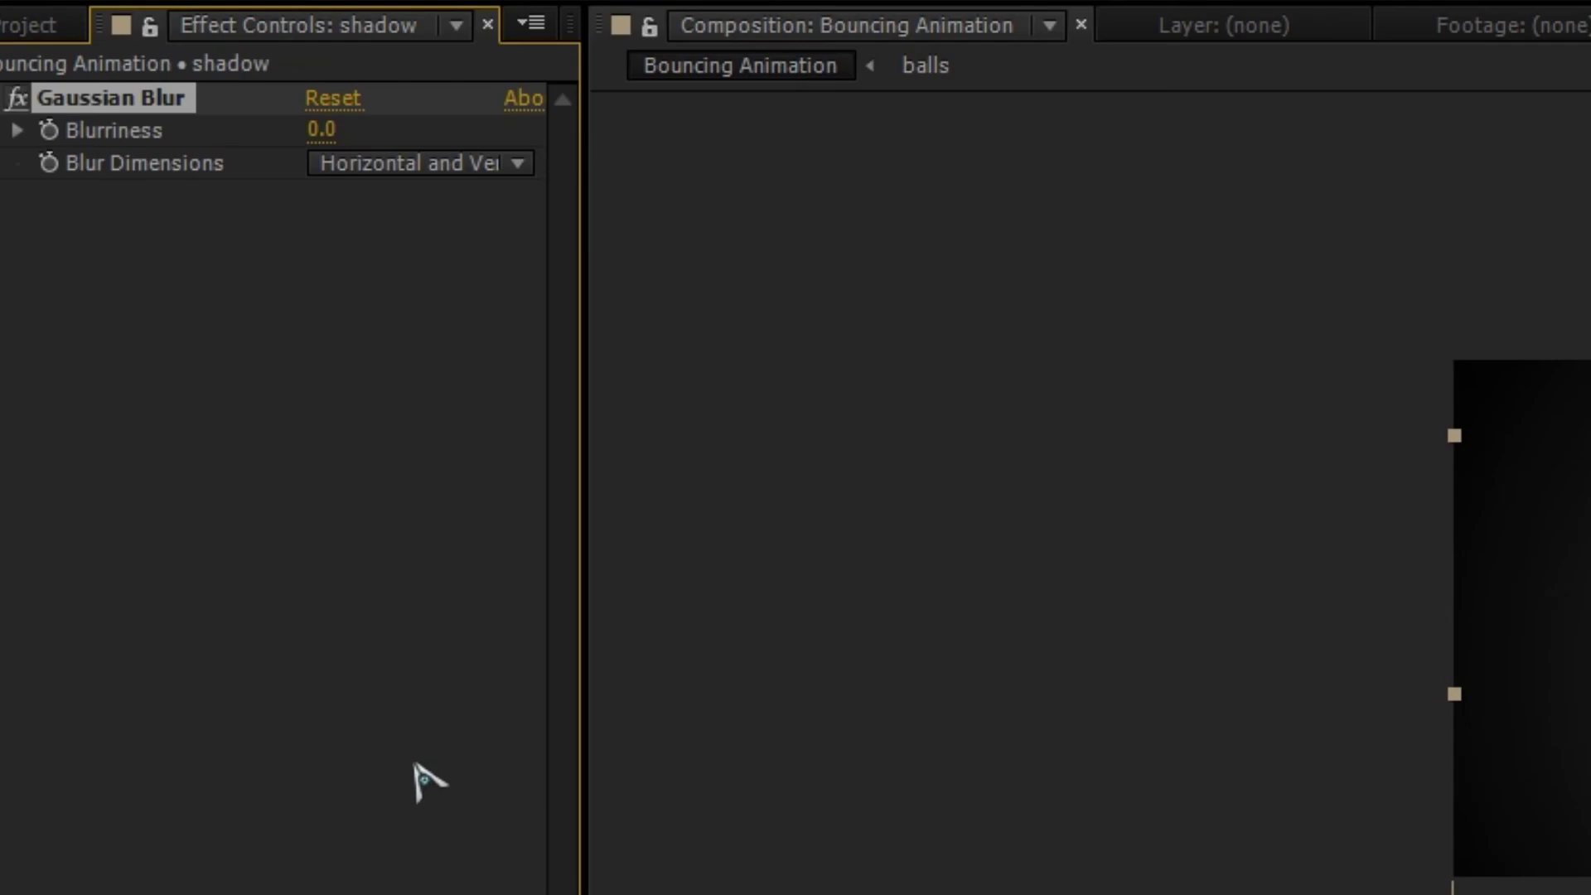
Set the shadow's Gaussian Blur Blurriness to 35 and preview the animation
left_click_drag(312, 137, 398, 125)
left_click(320, 129)
type("30")
key("Return")
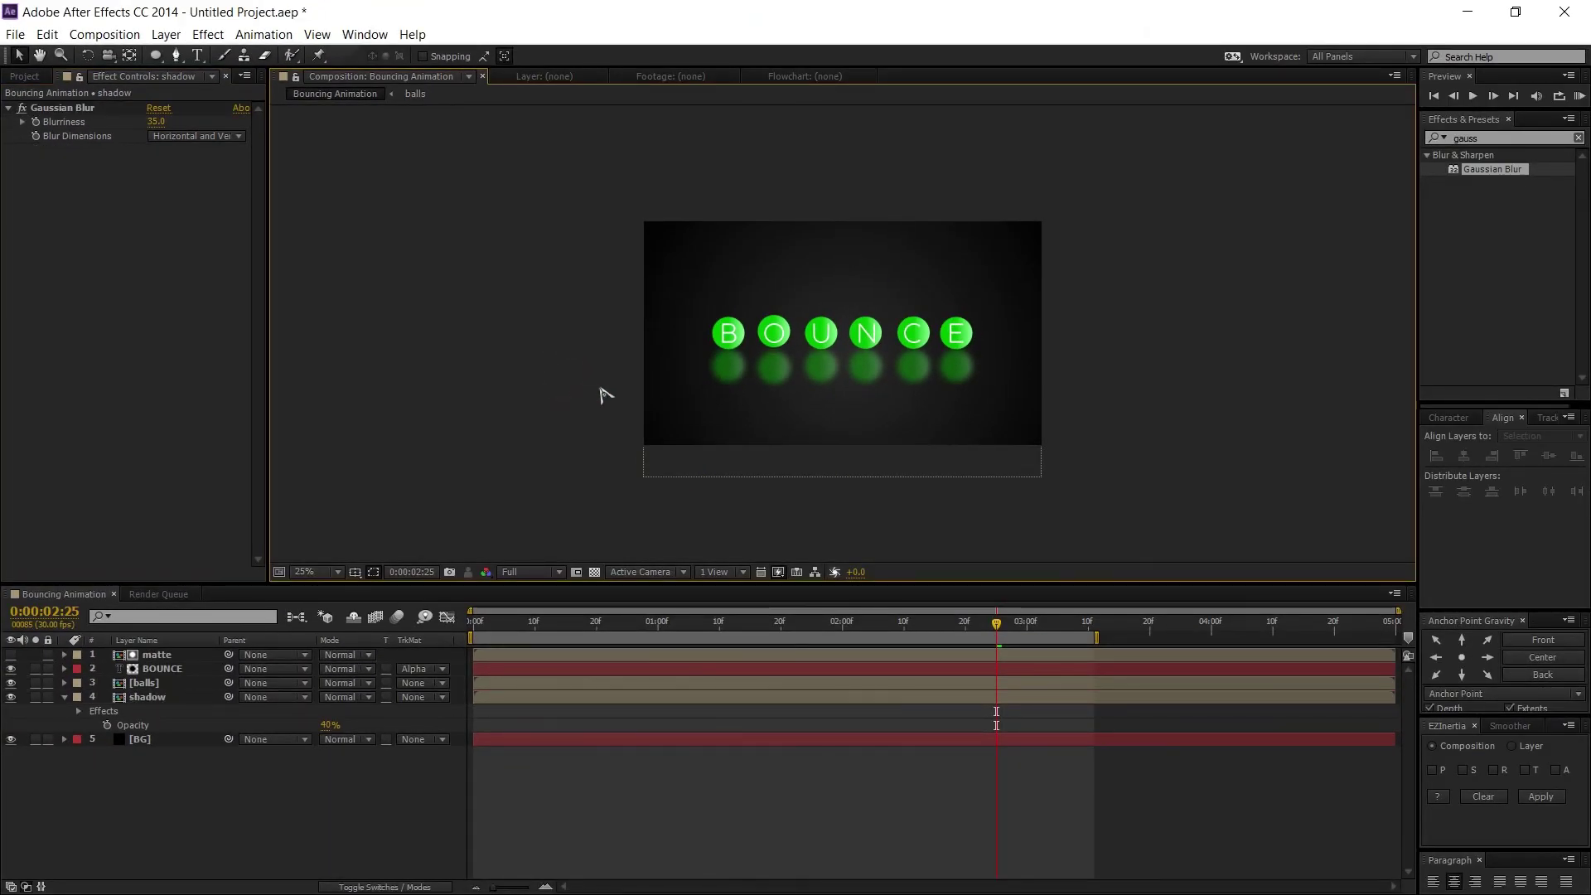
key("space")
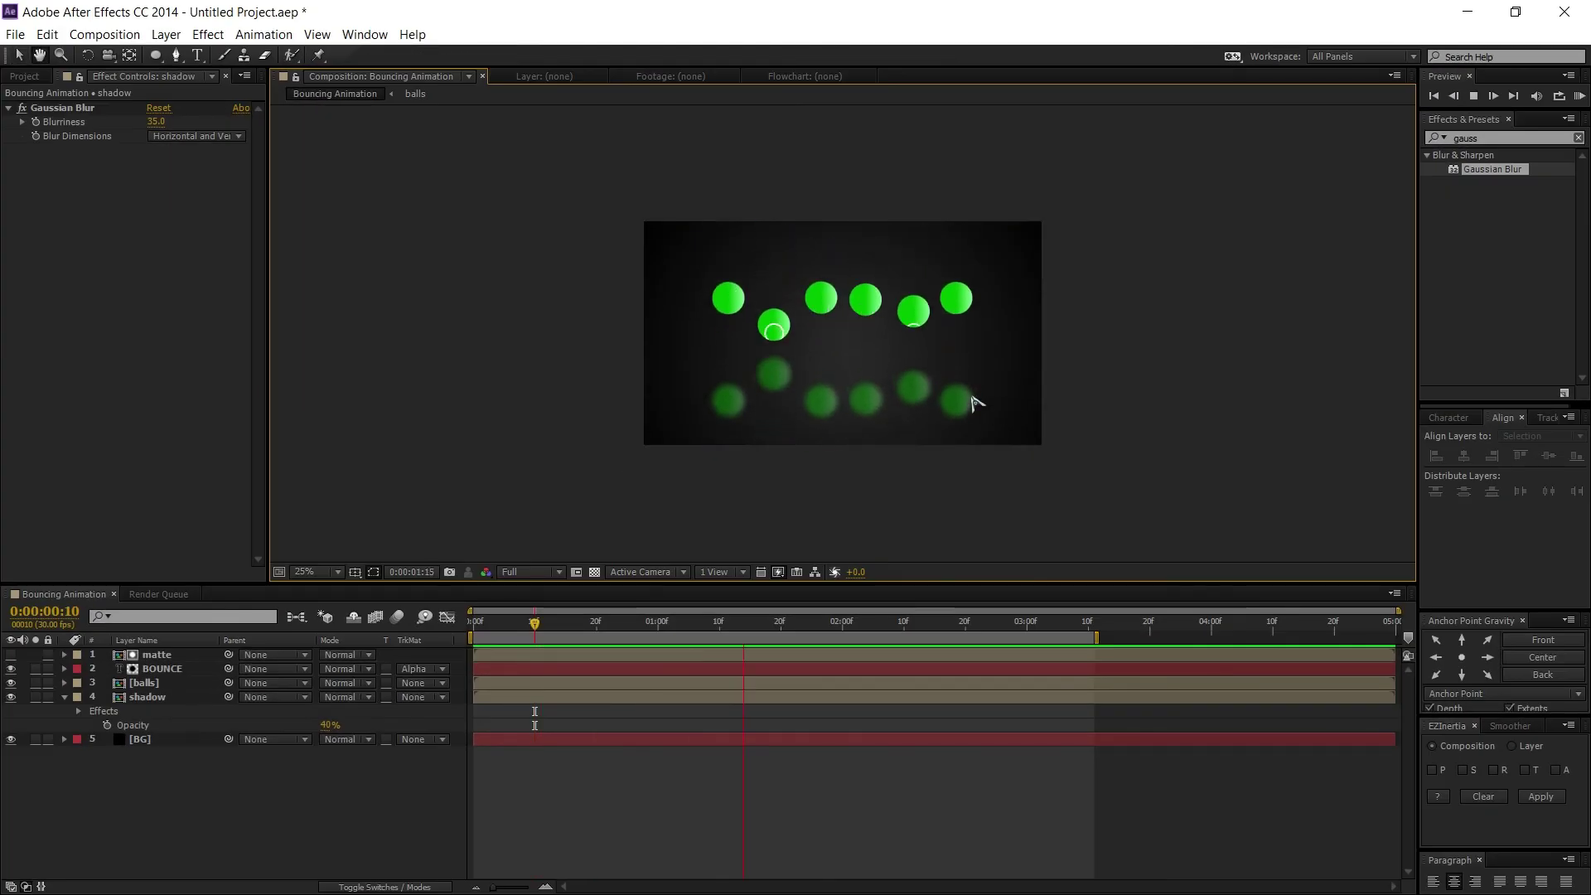
Stop the preview, add Bouncing Animation to the Render Queue, and render it to Bouncing Animation.avi
key("space")
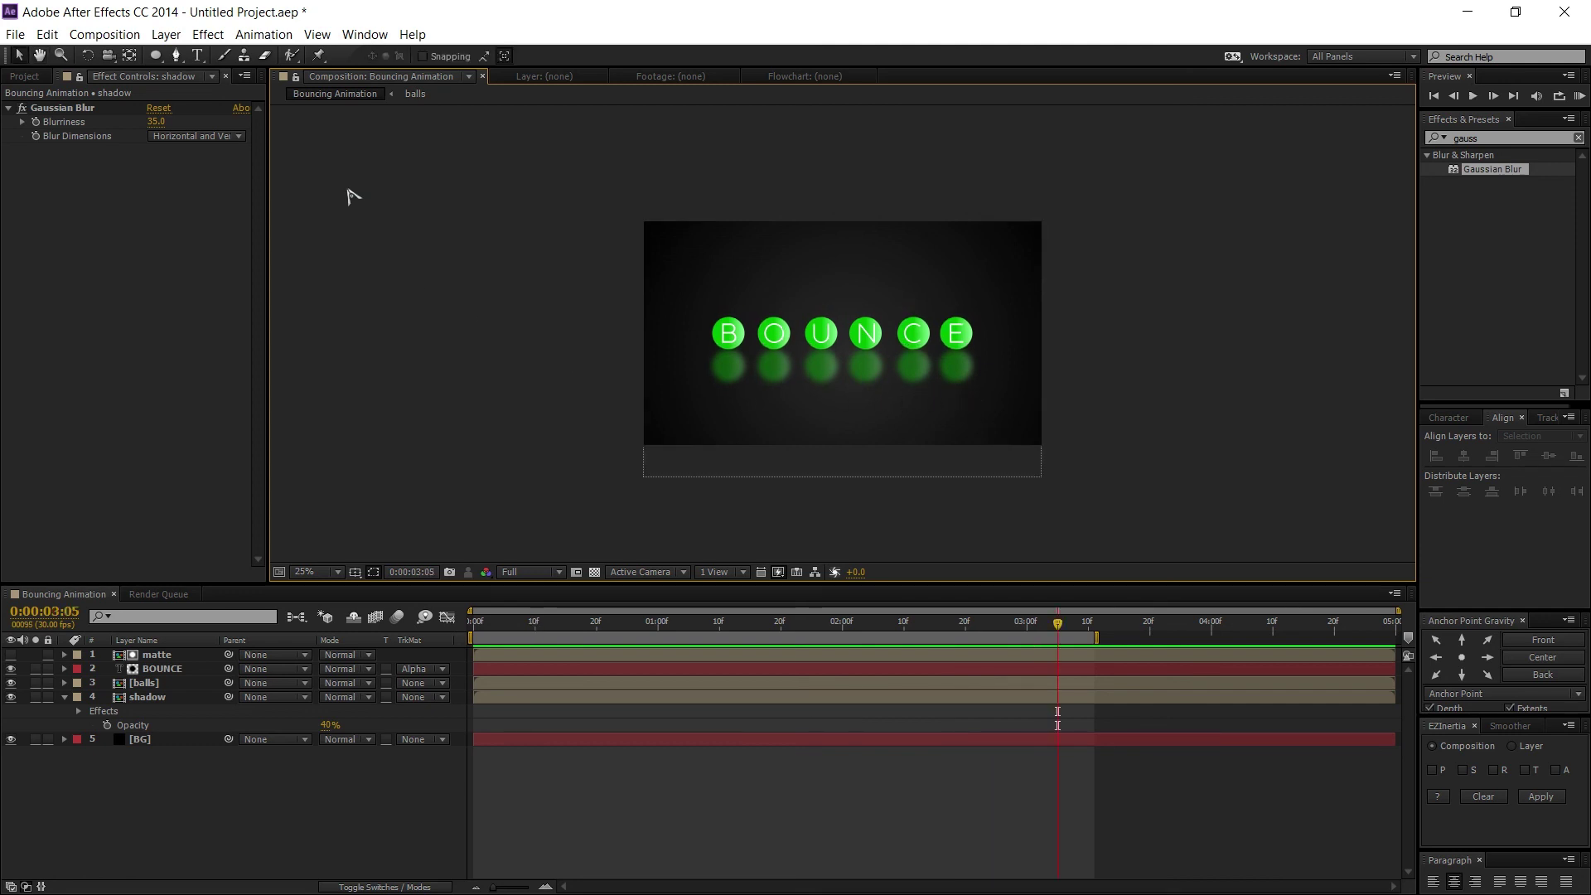
left_click(15, 34)
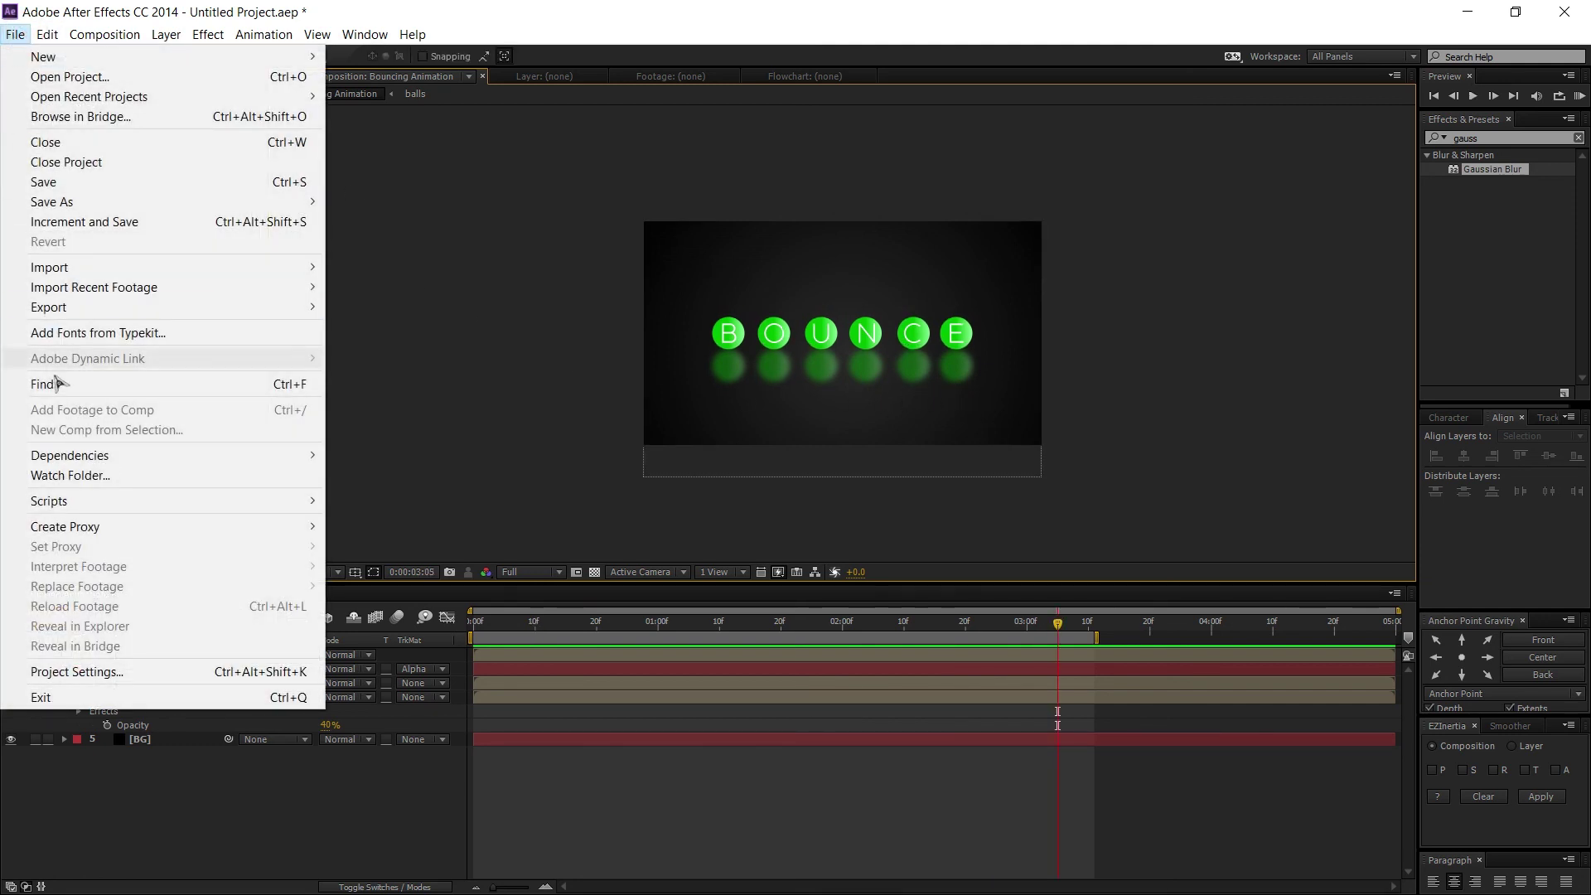
mouse_move(249, 307)
left_click(414, 327)
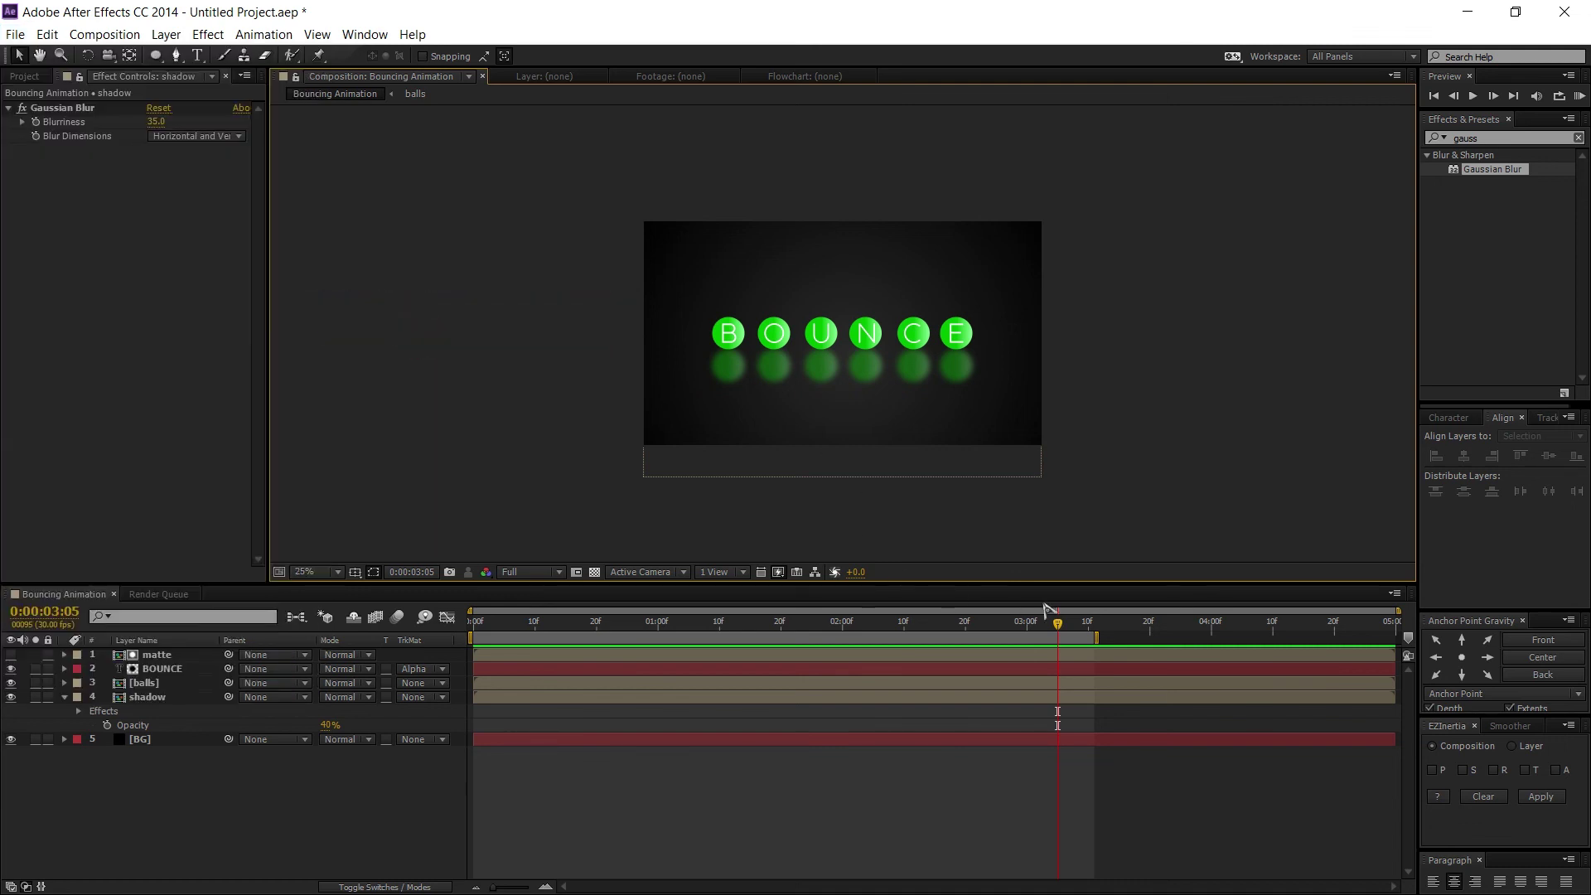
left_click(1369, 637)
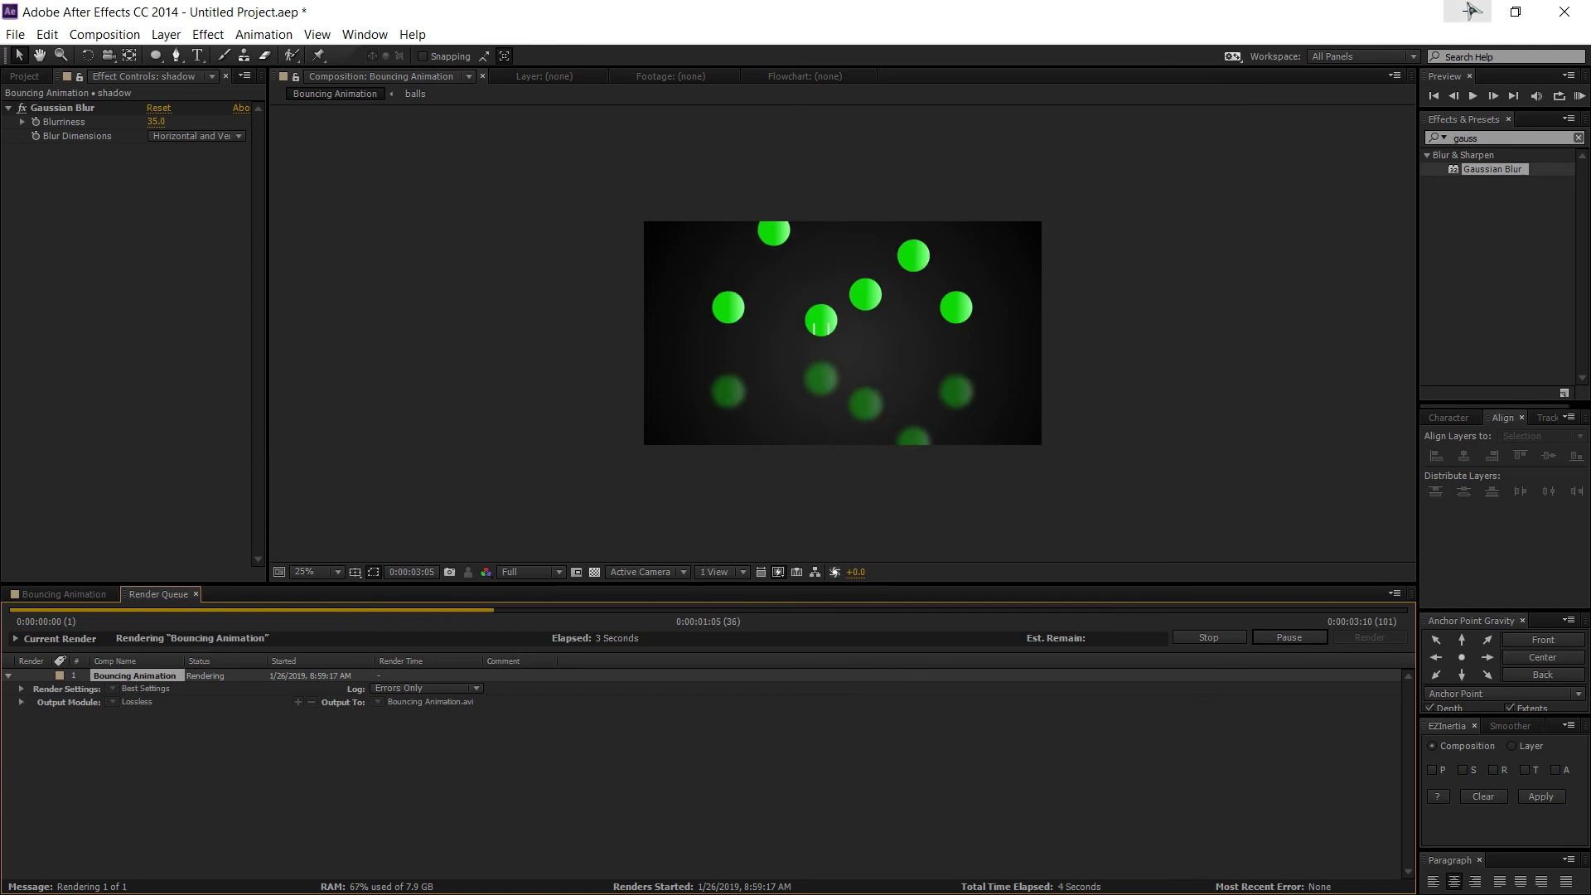